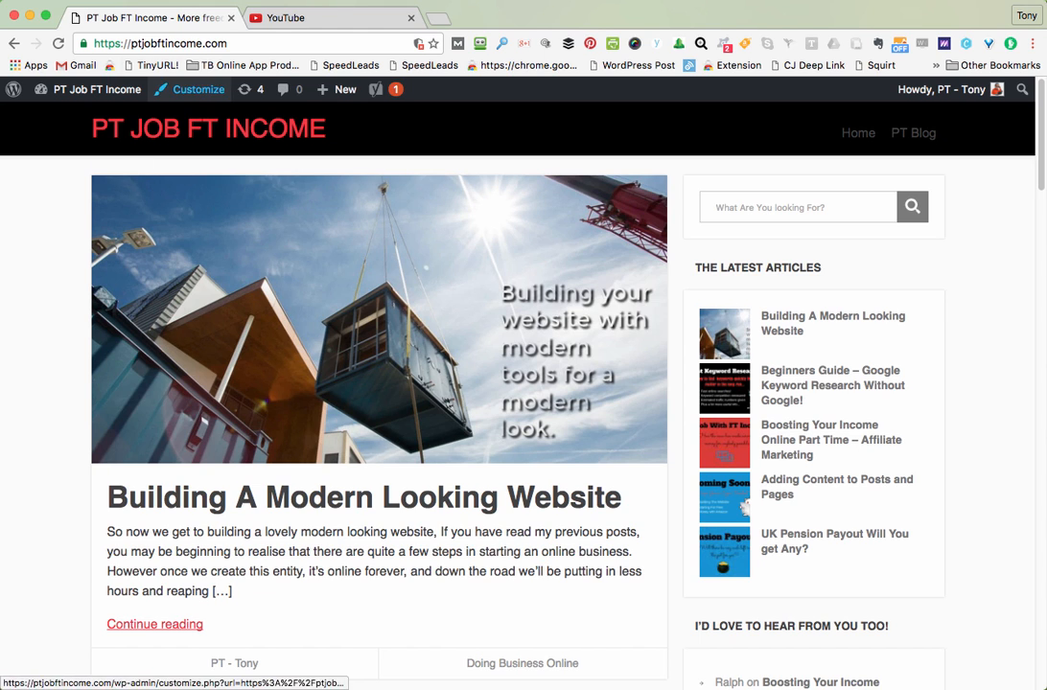
Step: Open the form for a new post in a separate browser tab and title the post "Title here"
mouse_move(337, 90)
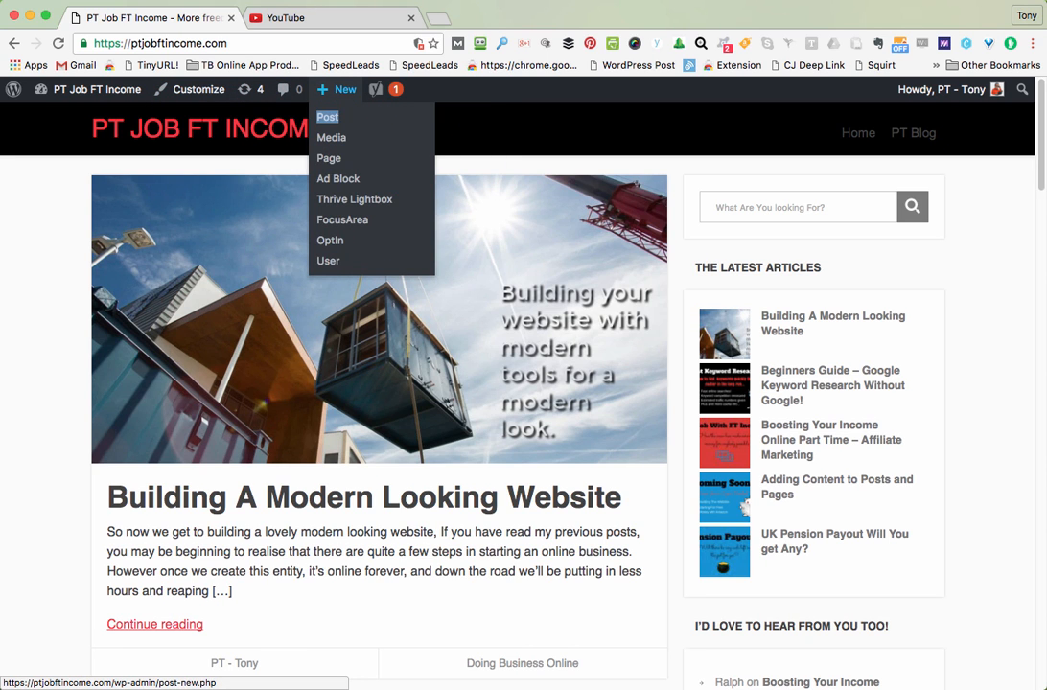
right_click(327, 117)
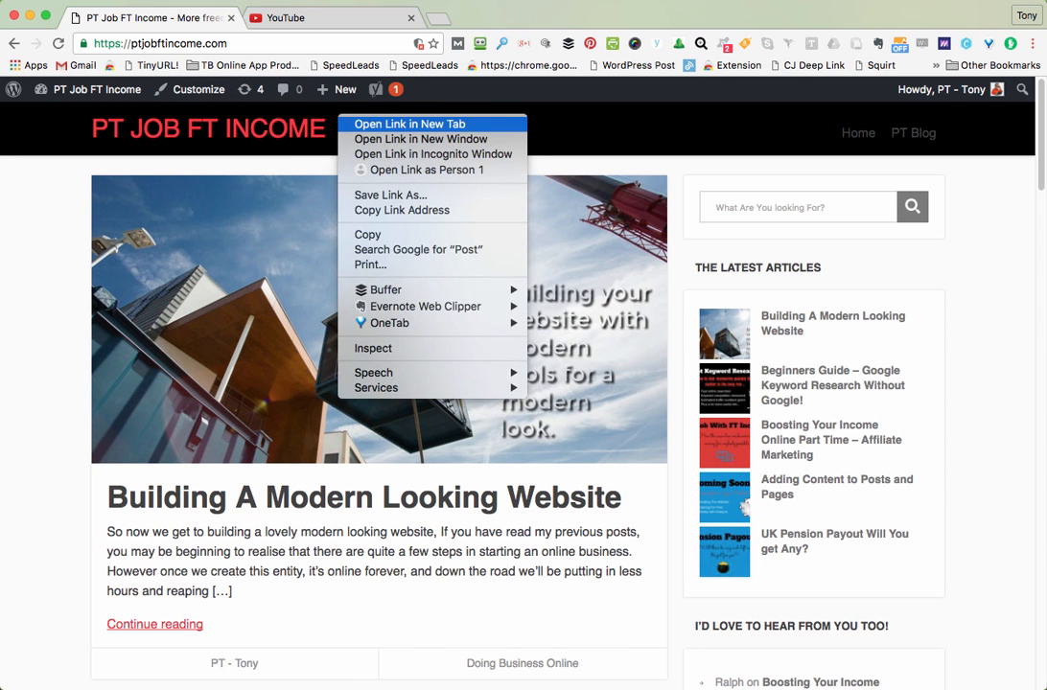
click(355, 124)
key(ctrl+Tab)
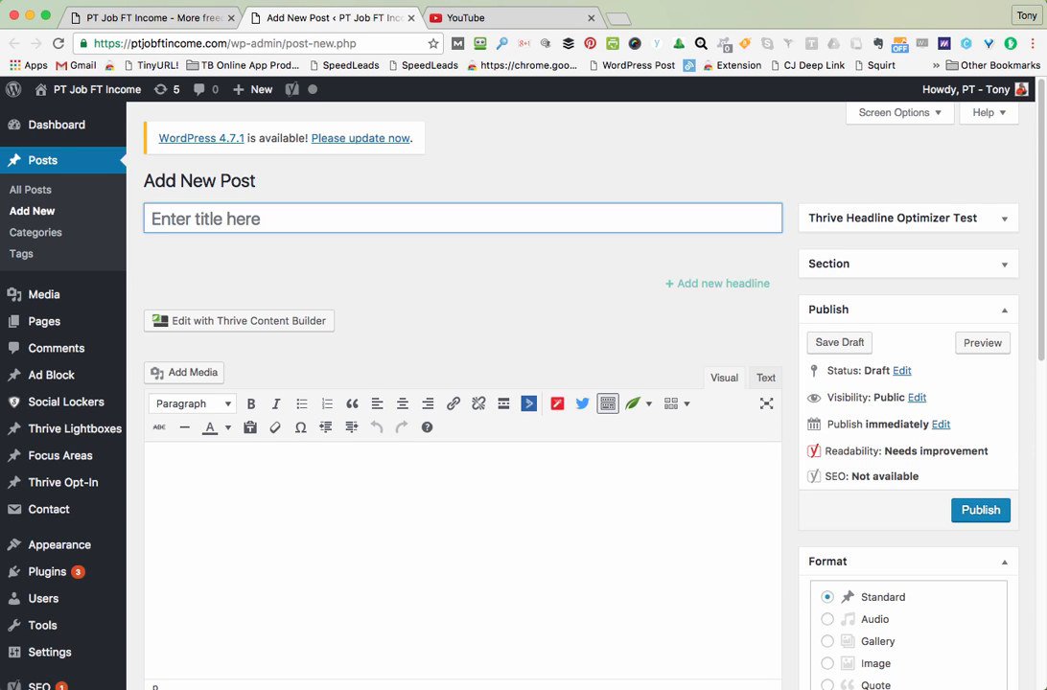
text(Title here)
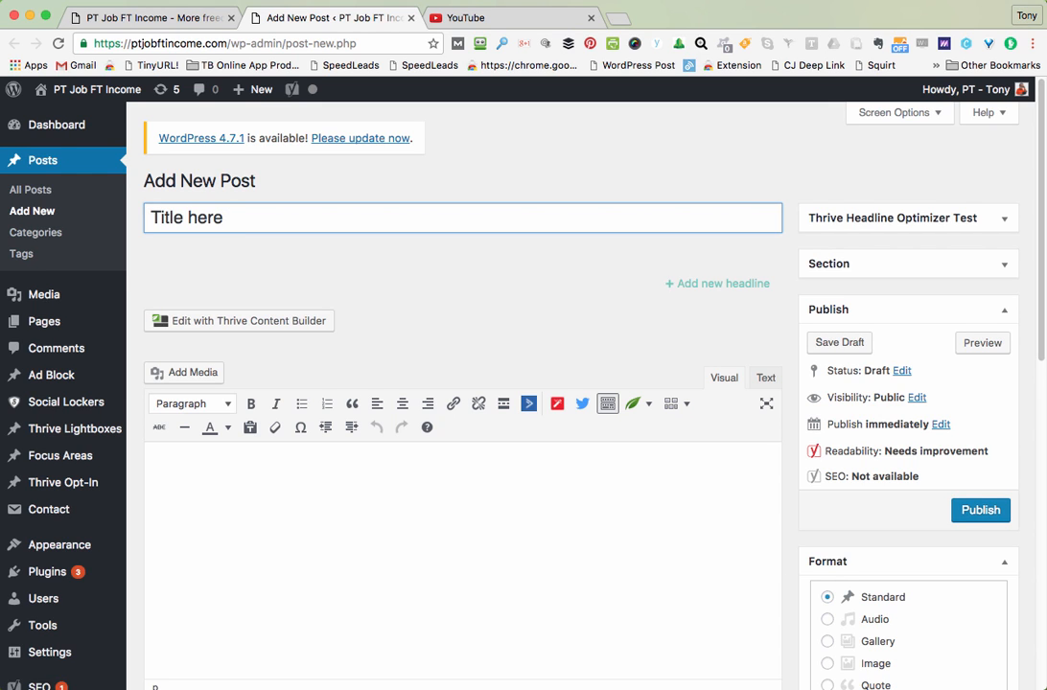
Step: Switch to the untitled text document, copy its entire Lorem Ipsum text, and paste it into the post's body
scroll(462, 383, down, 1)
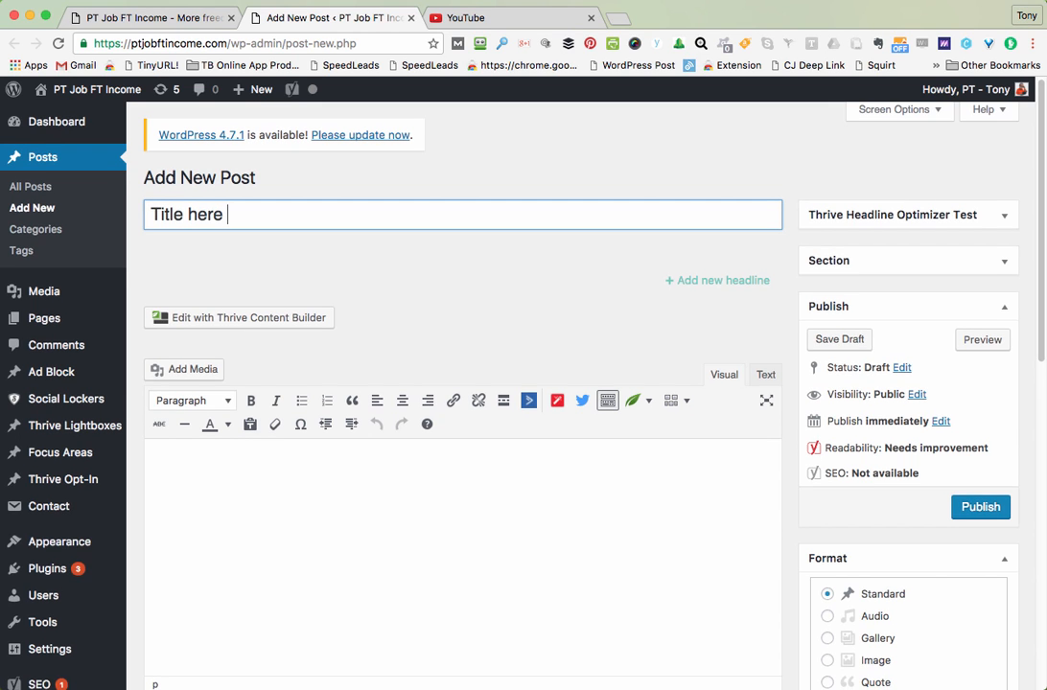
key(super+Tab)
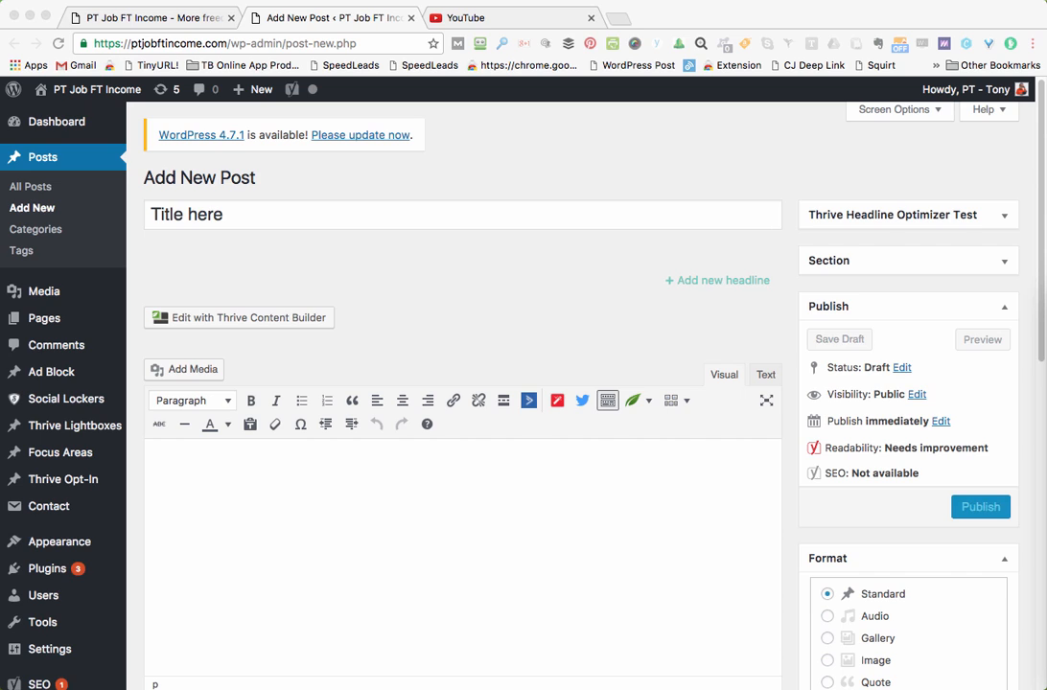
drag(1043, 278, 772, 233)
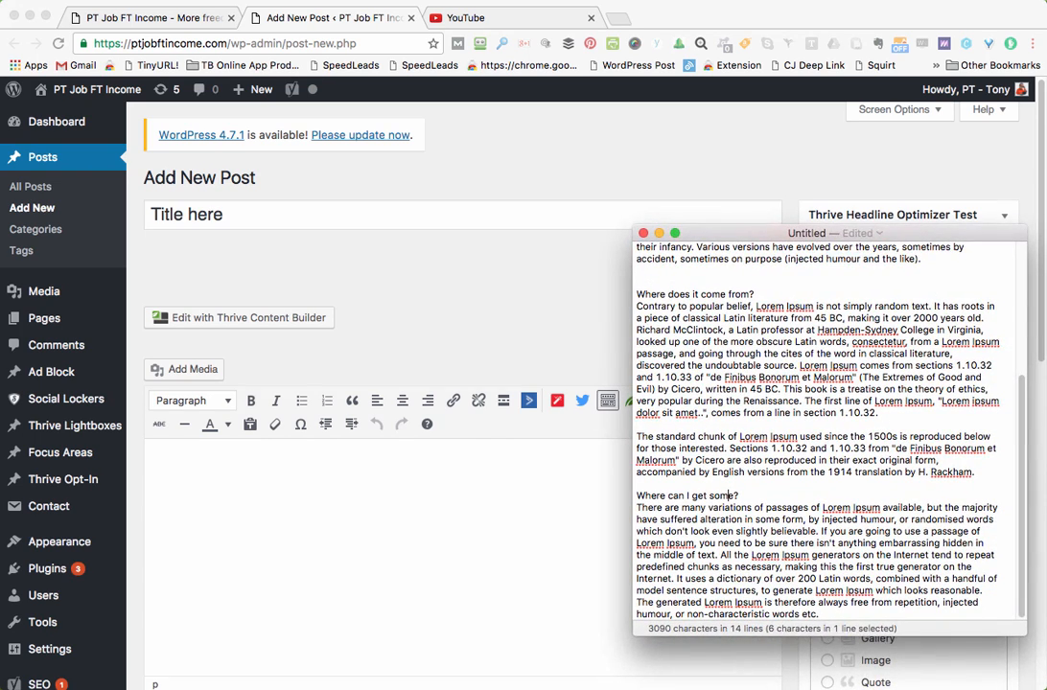
key(super+a)
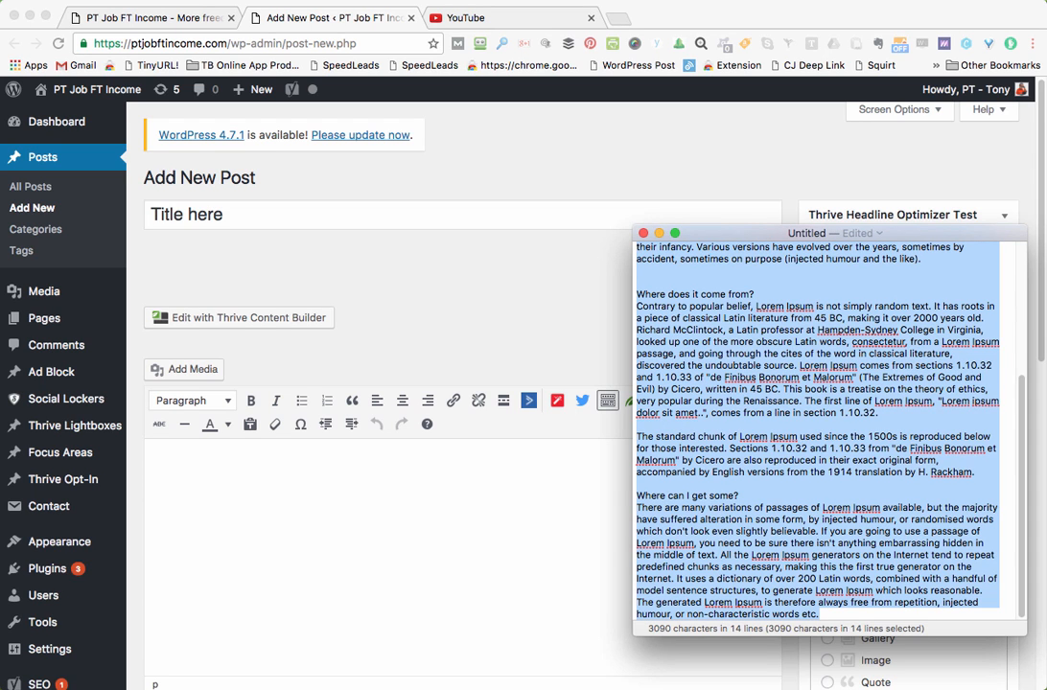
click(379, 518)
click(380, 519)
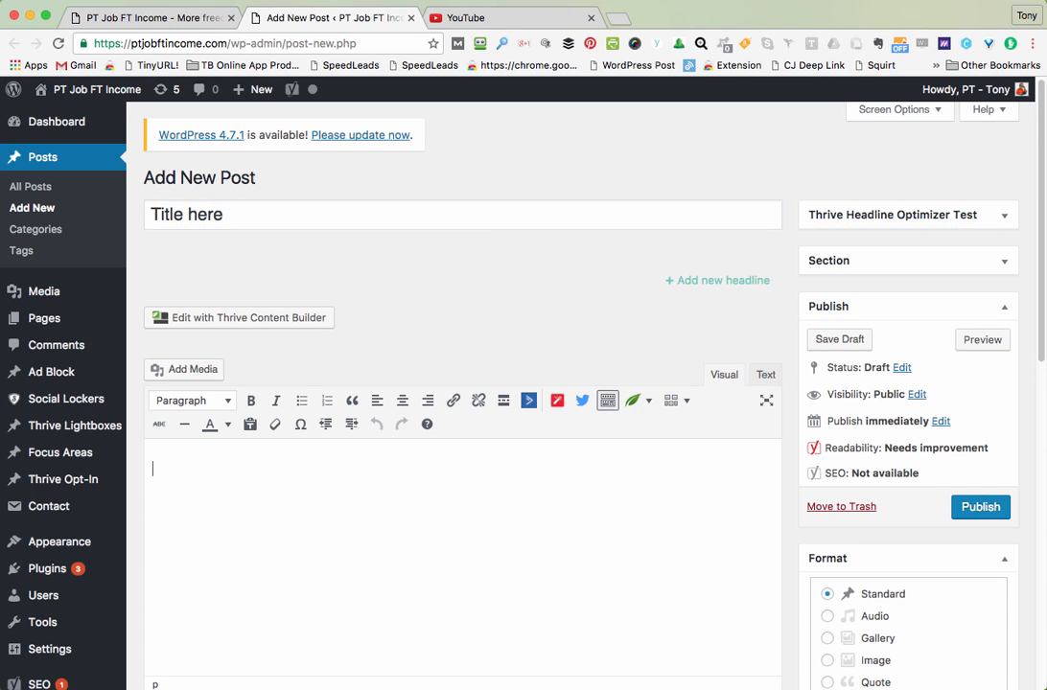
right_click(379, 519)
key(Escape)
key(super+v)
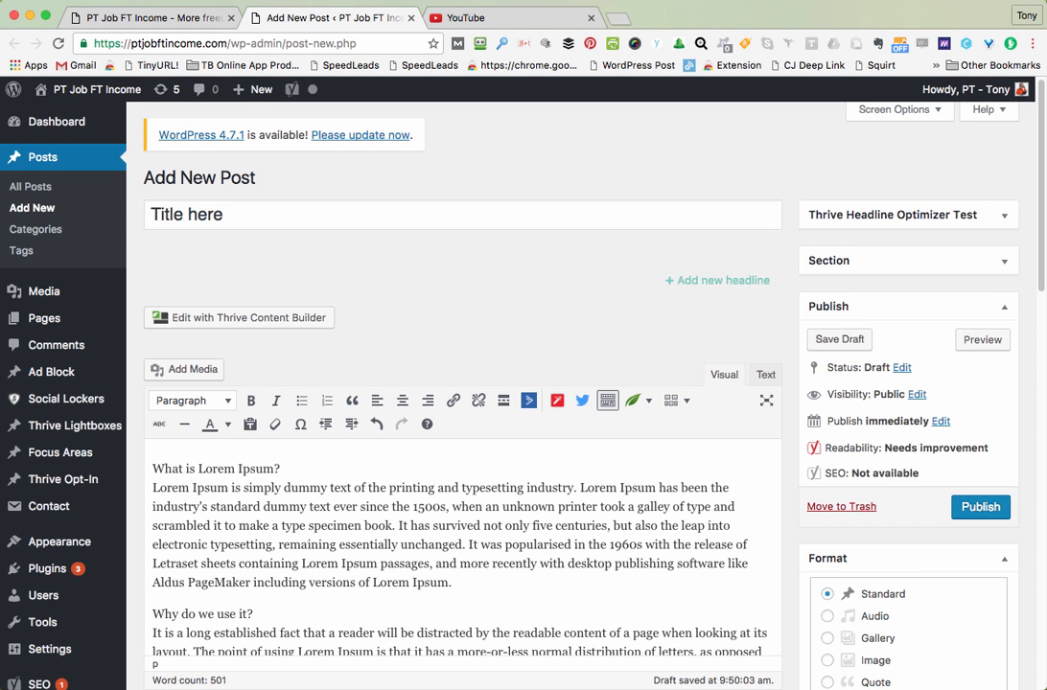
Step: Preview the draft post, examine its text from beginning to end, and return to the post editor
scroll(460, 383, down, 5)
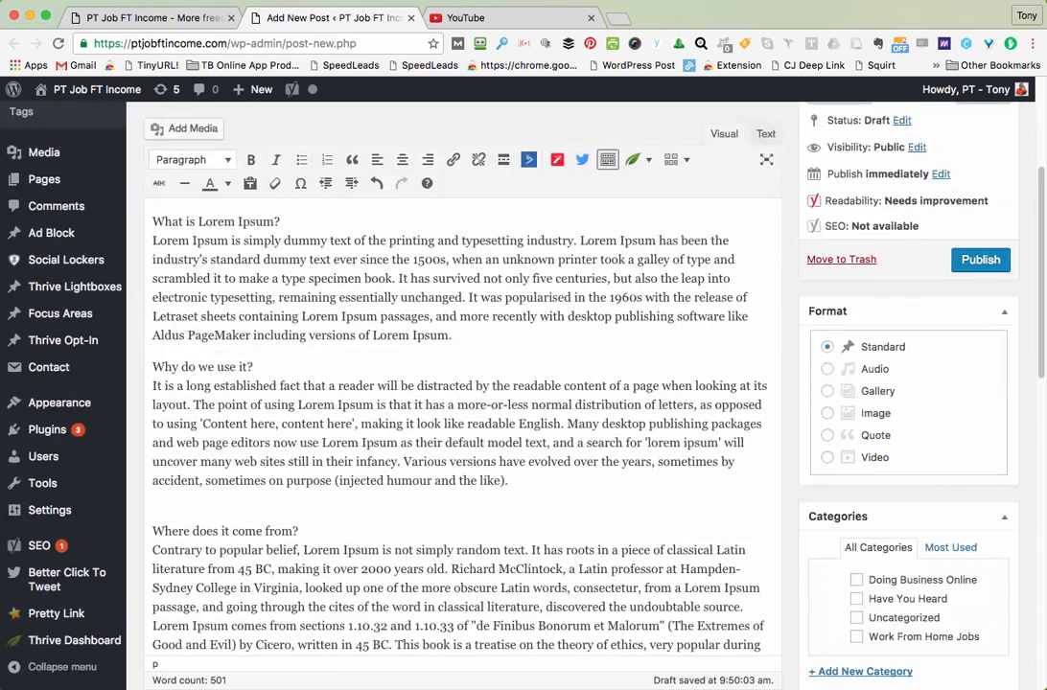
scroll(460, 383, up, 5)
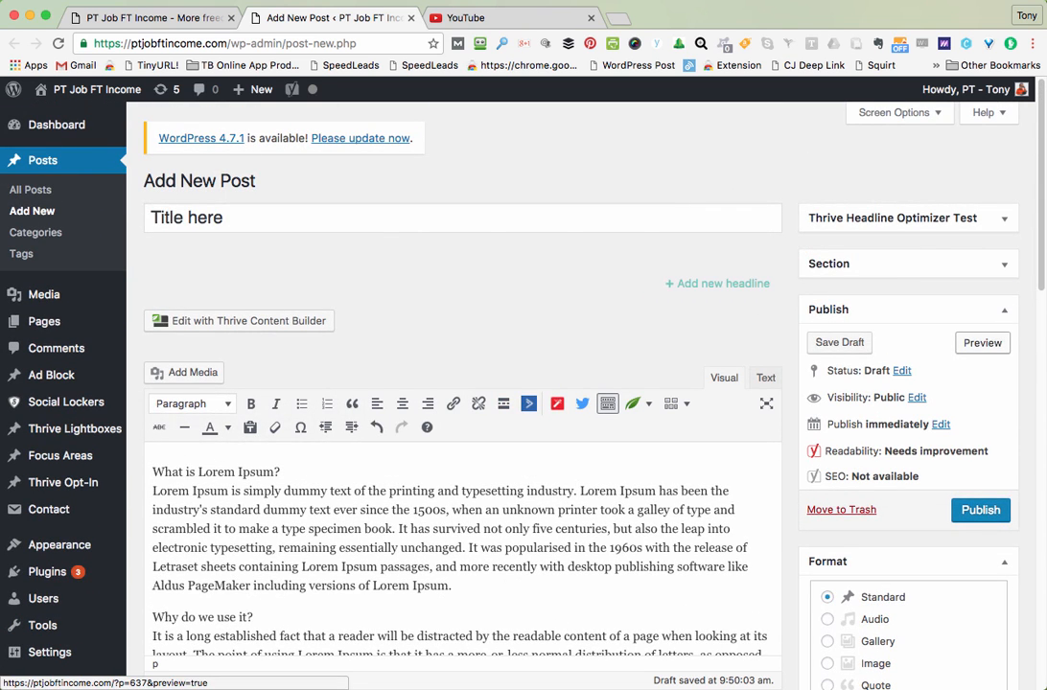
click(982, 343)
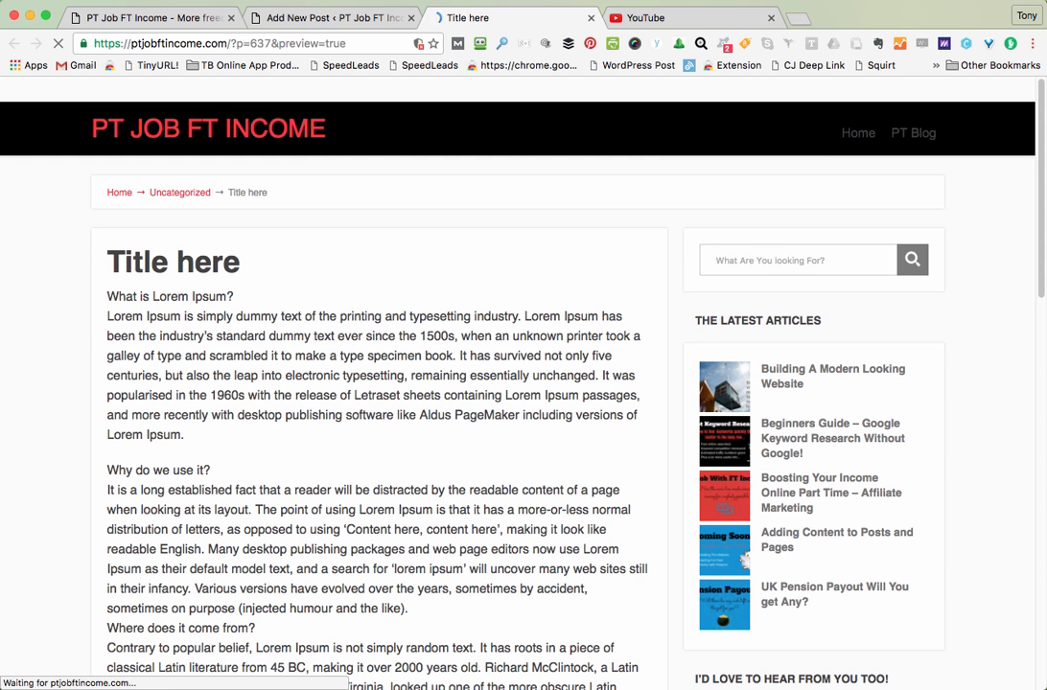
scroll(745, 383, down, 3)
scroll(491, 412, down, 5)
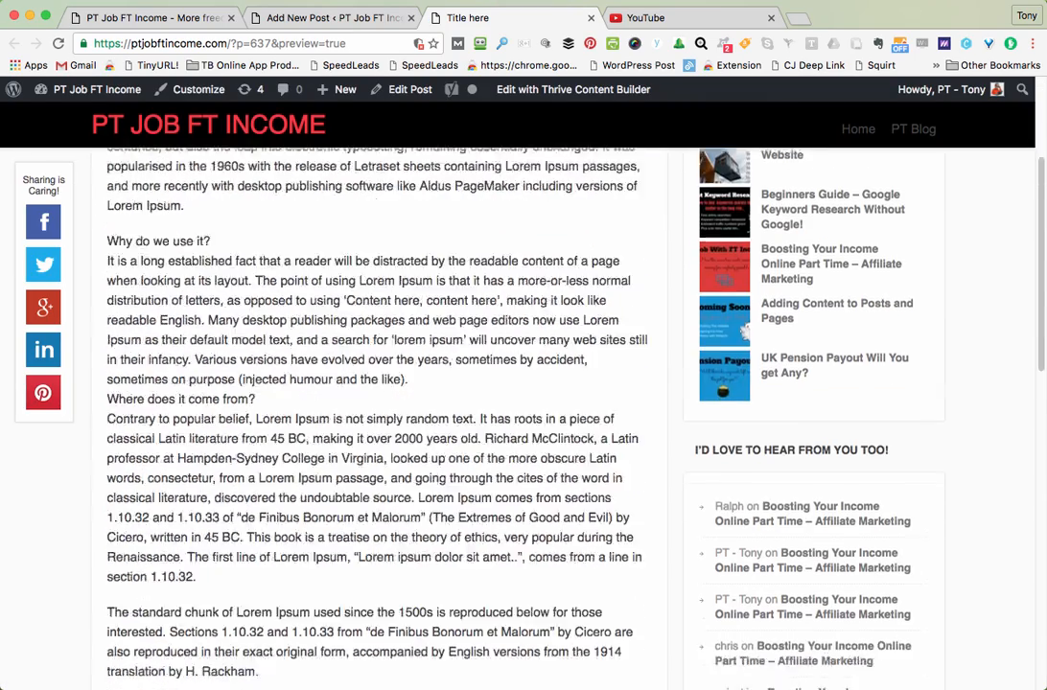
scroll(491, 412, up, 3)
scroll(745, 274, up, 5)
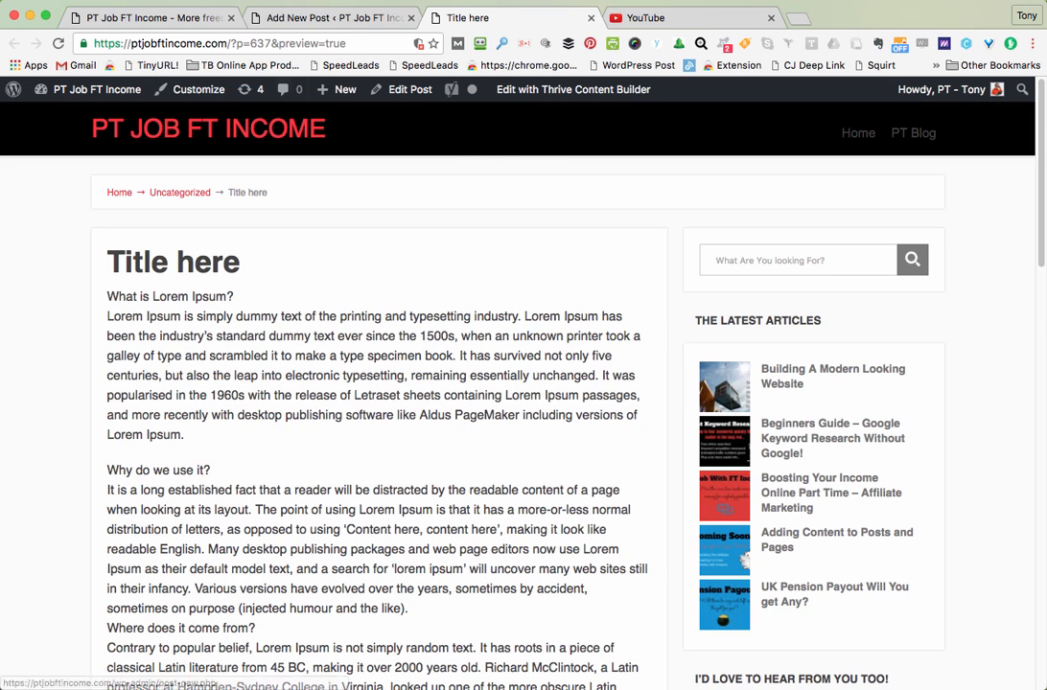
click(316, 17)
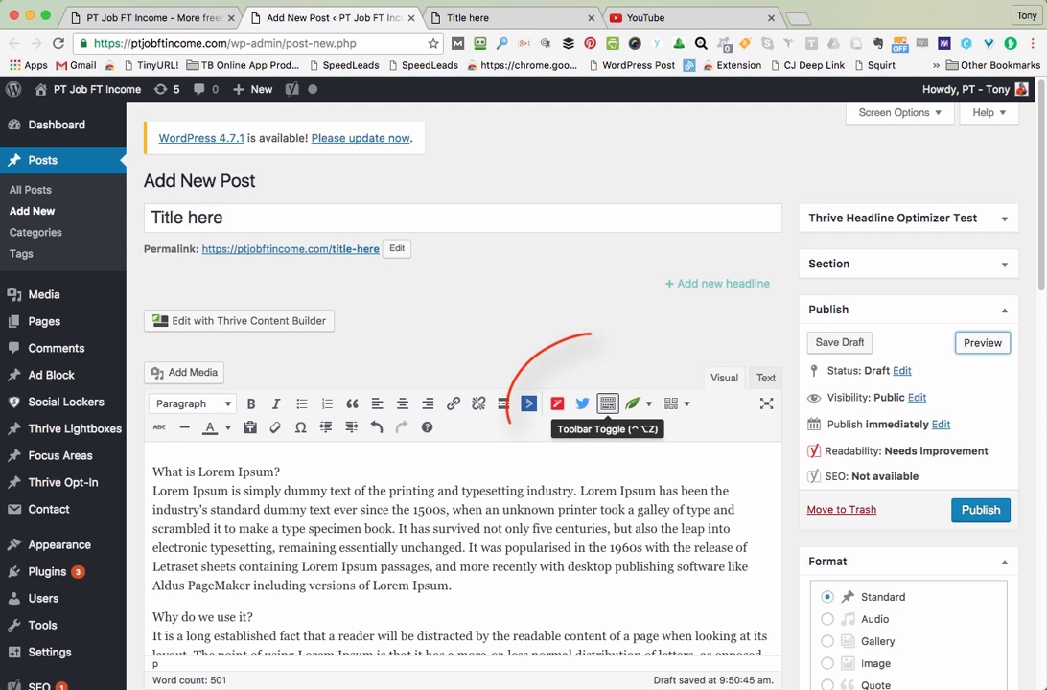
Step: Hide the editor's second row of formatting tools and show it again
click(607, 404)
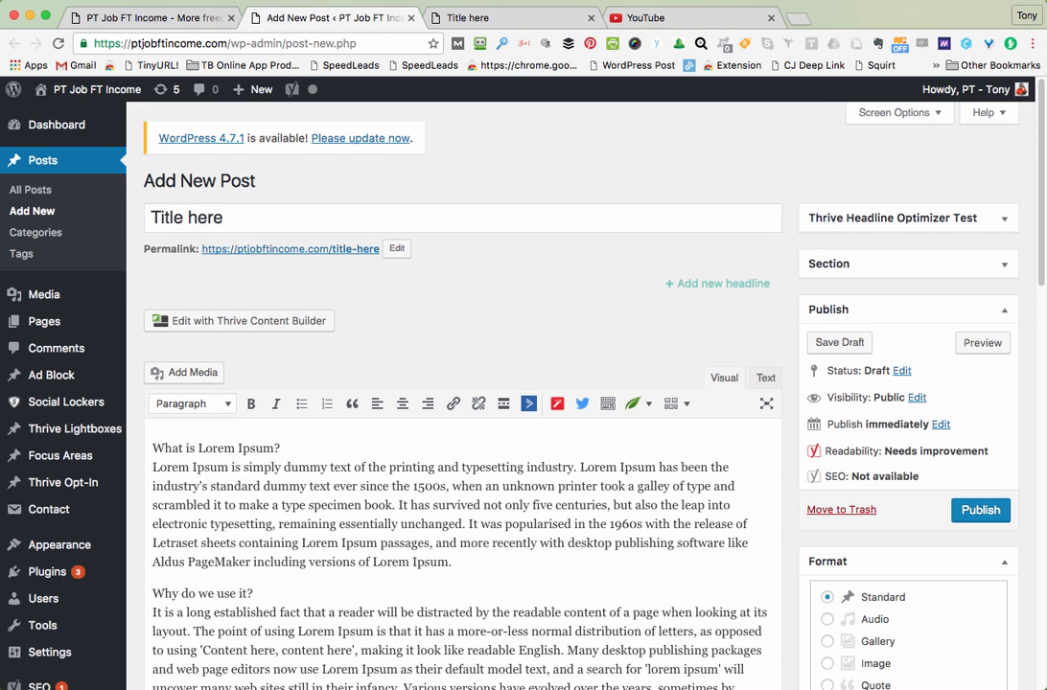
click(608, 403)
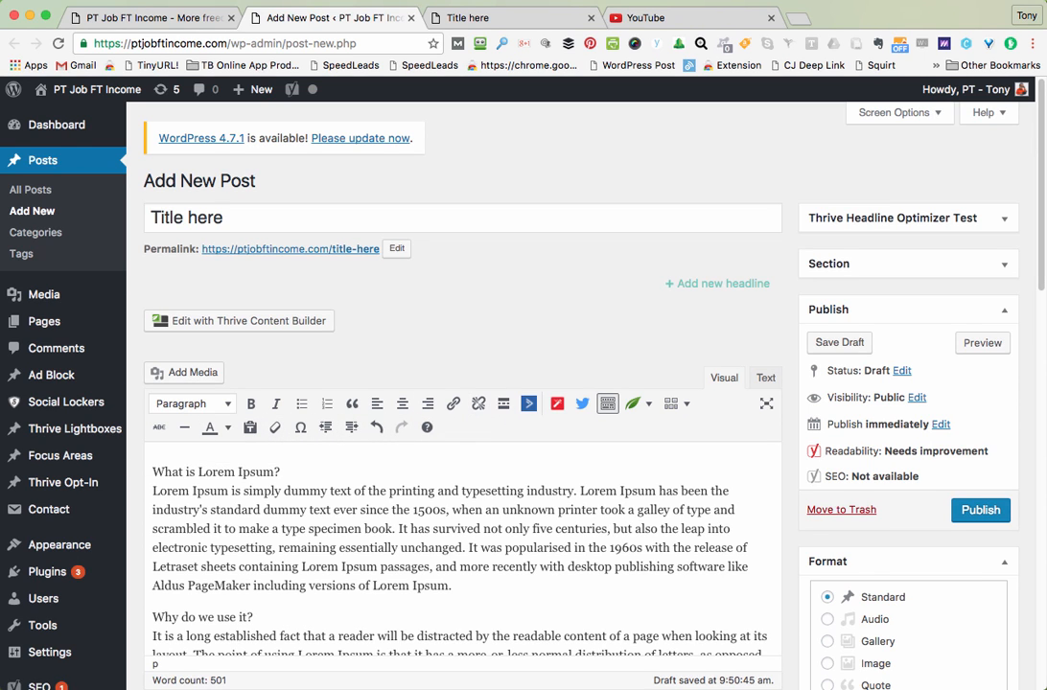
Step: Examine the media library and file upload views for adding media to the post, and close the dialog
scroll(556, 422, down, 1)
scroll(460, 431, down, 3)
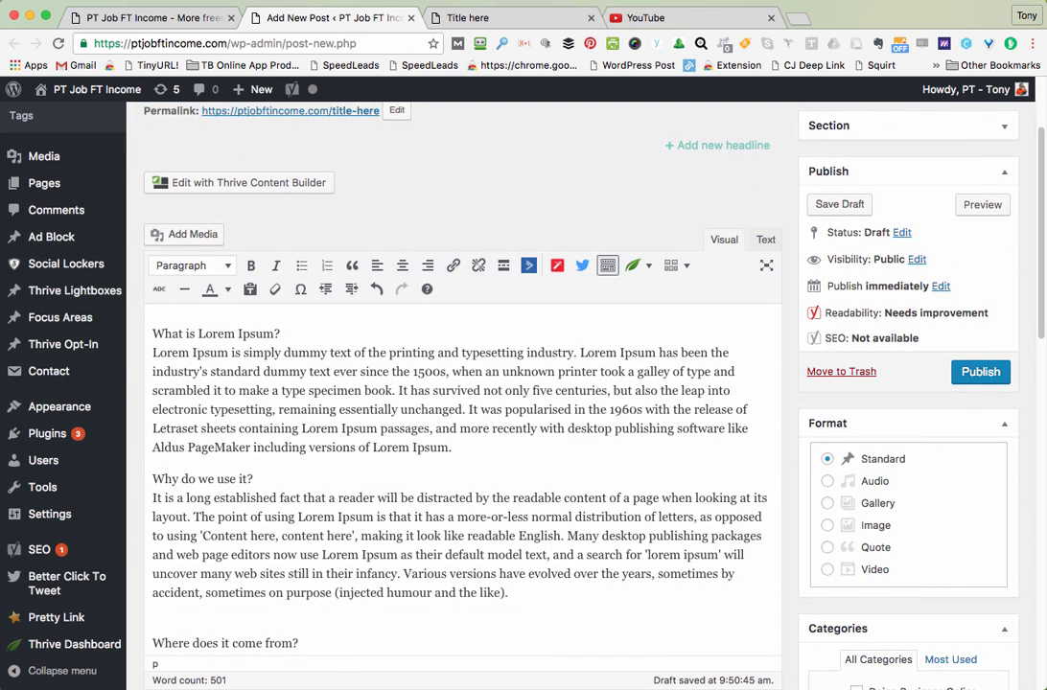
click(182, 234)
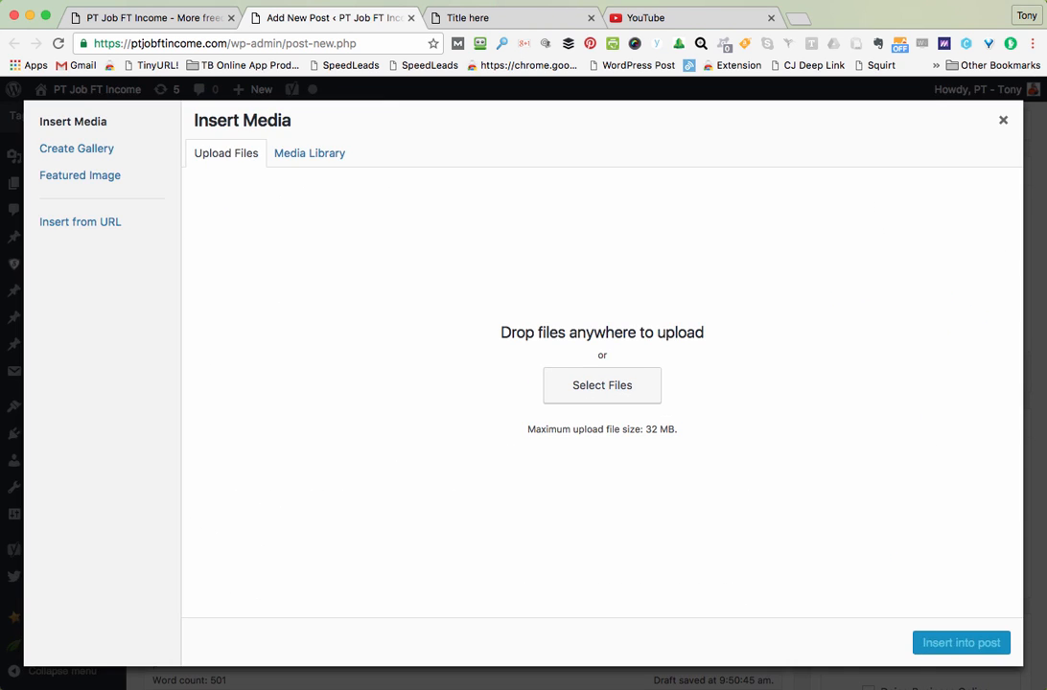
click(309, 153)
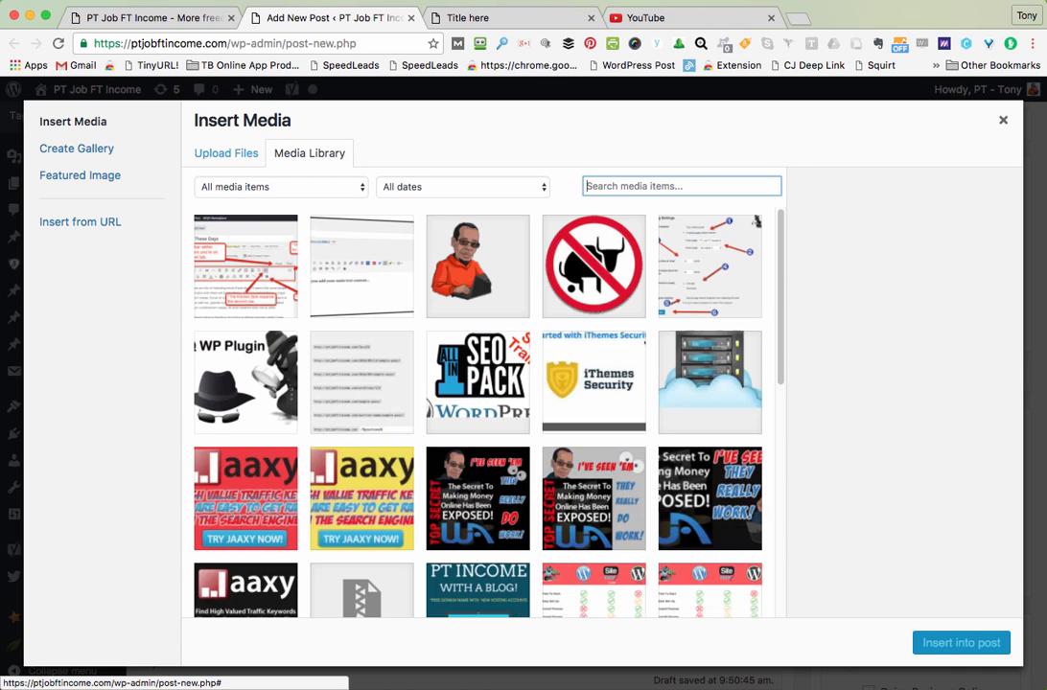
click(226, 153)
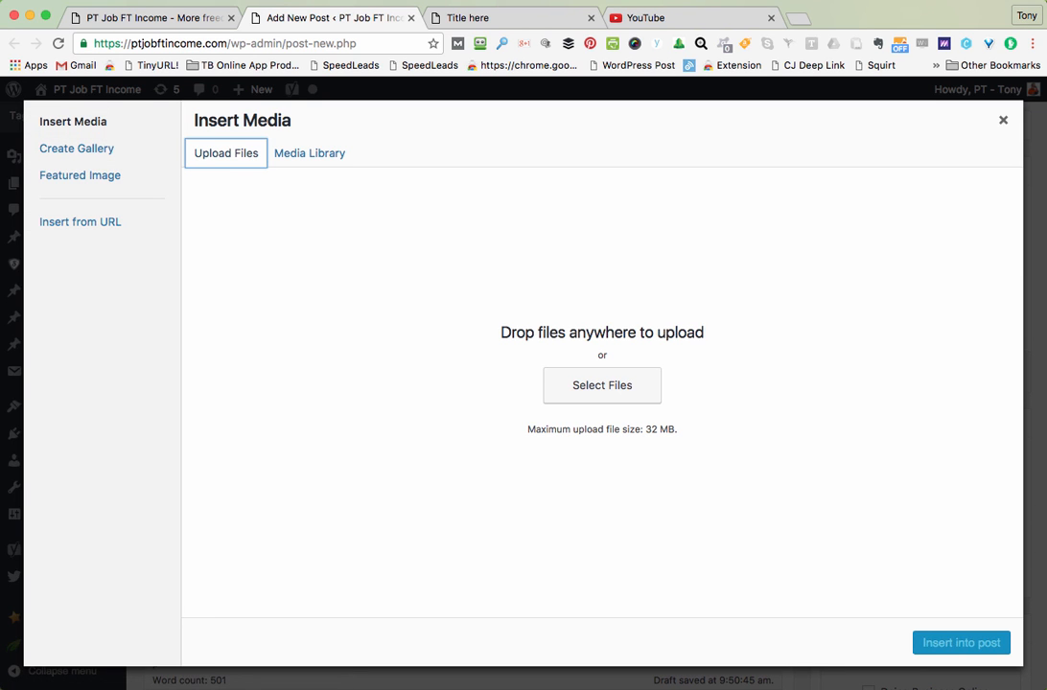
click(1003, 119)
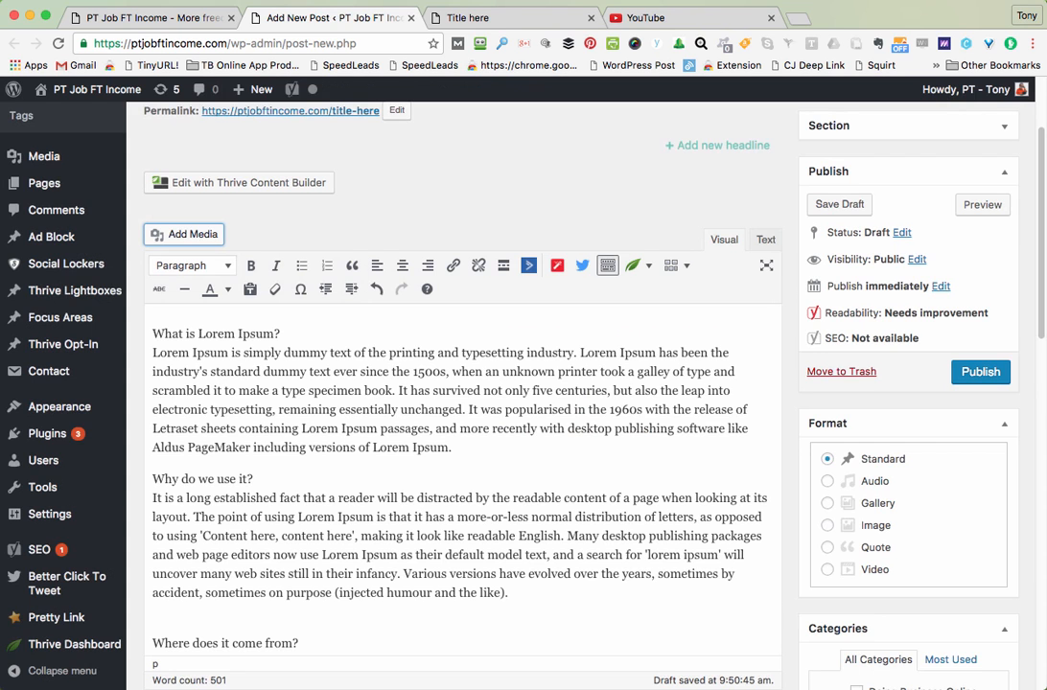
Step: Insert an empty paragraph after the "What is Lorem Ipsum?" section in the post body
scroll(460, 383, down, 1)
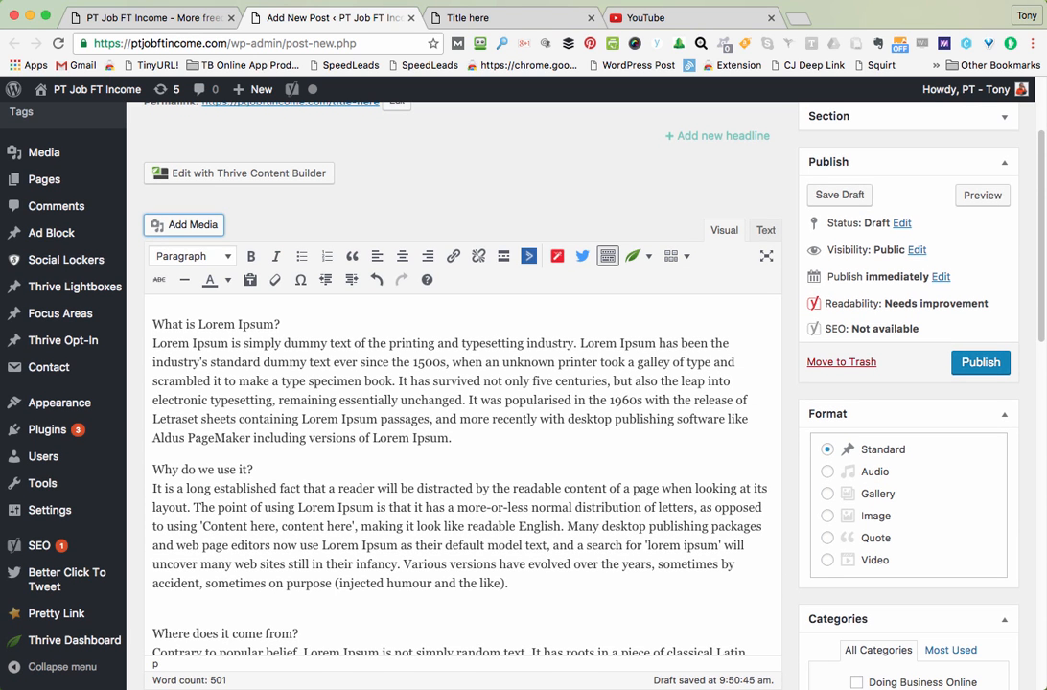
click(453, 438)
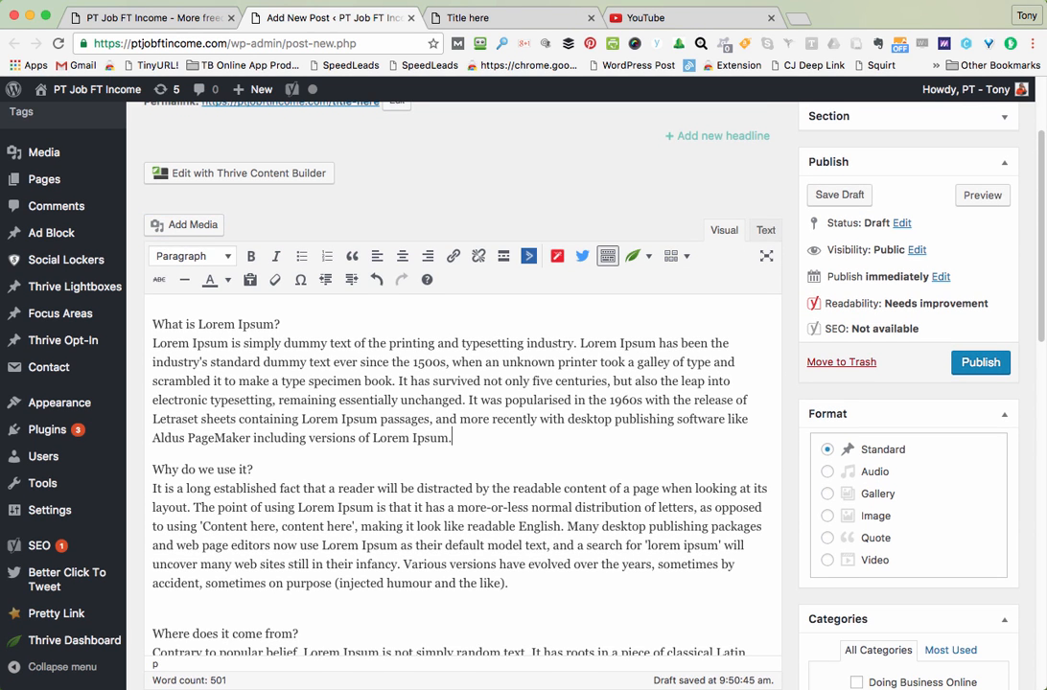
key(Return)
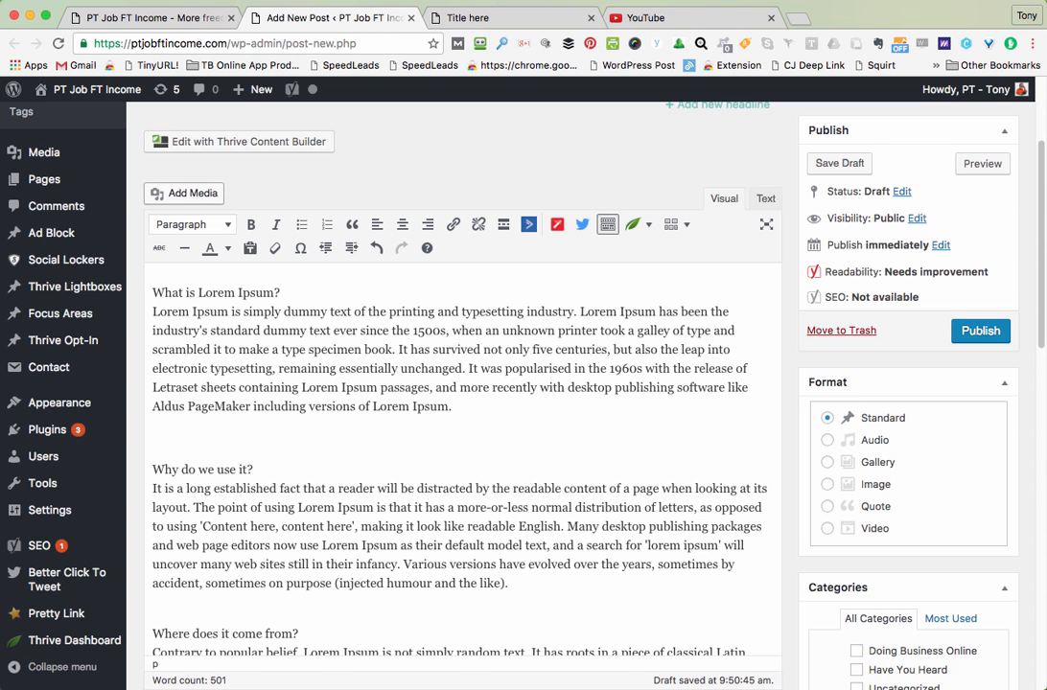
Step: Upload pinterest.png from the Pictures folder as media for the post
click(183, 192)
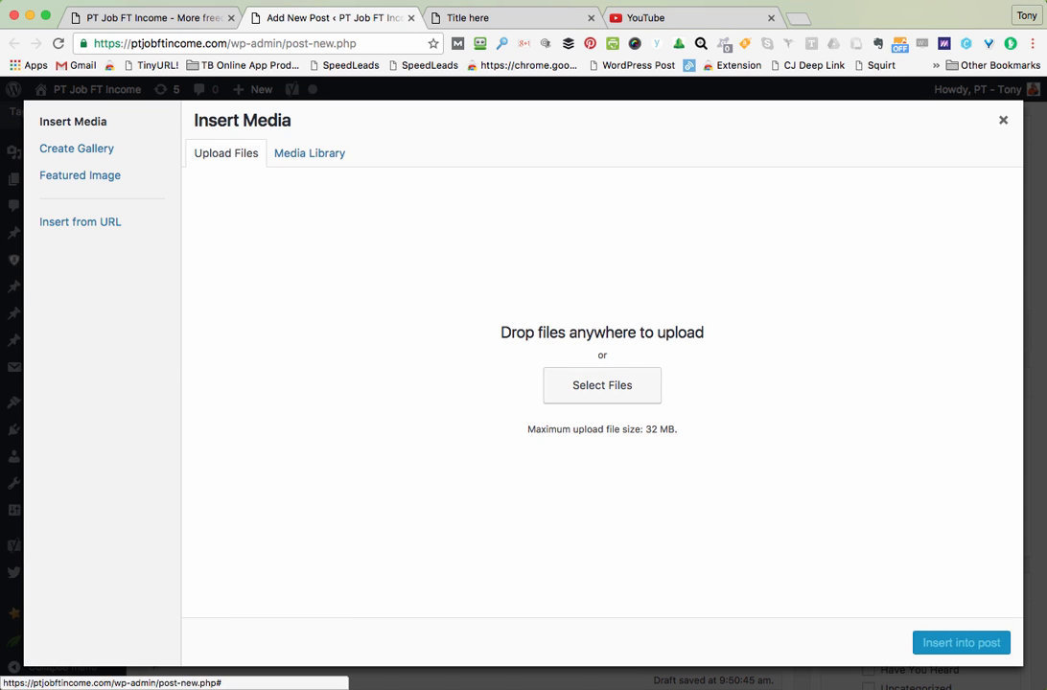
click(602, 385)
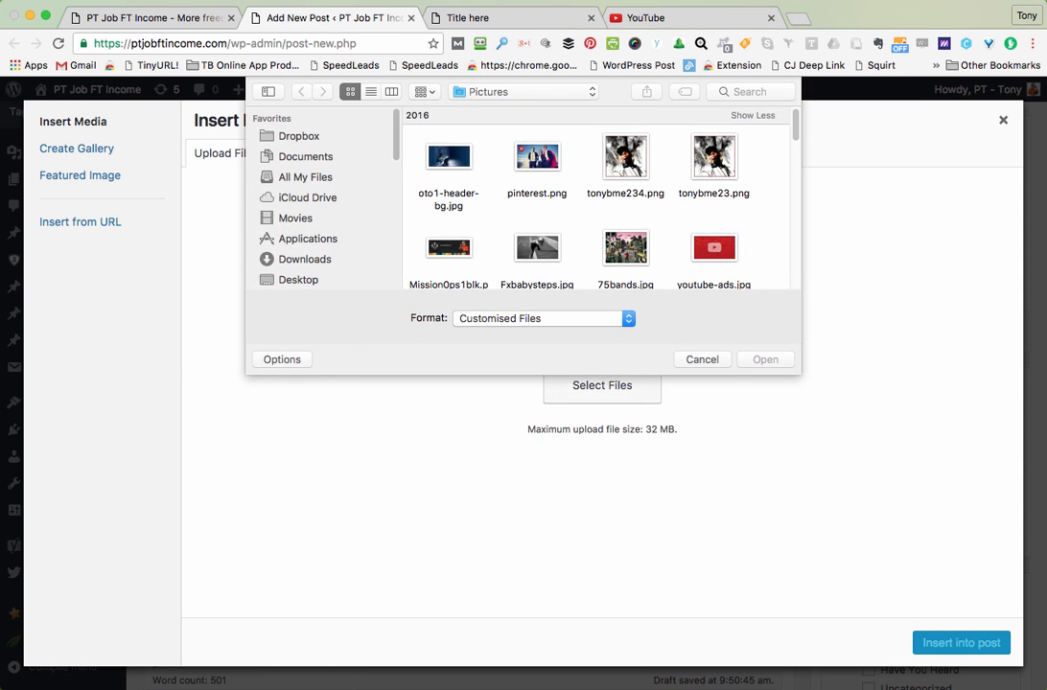
click(537, 156)
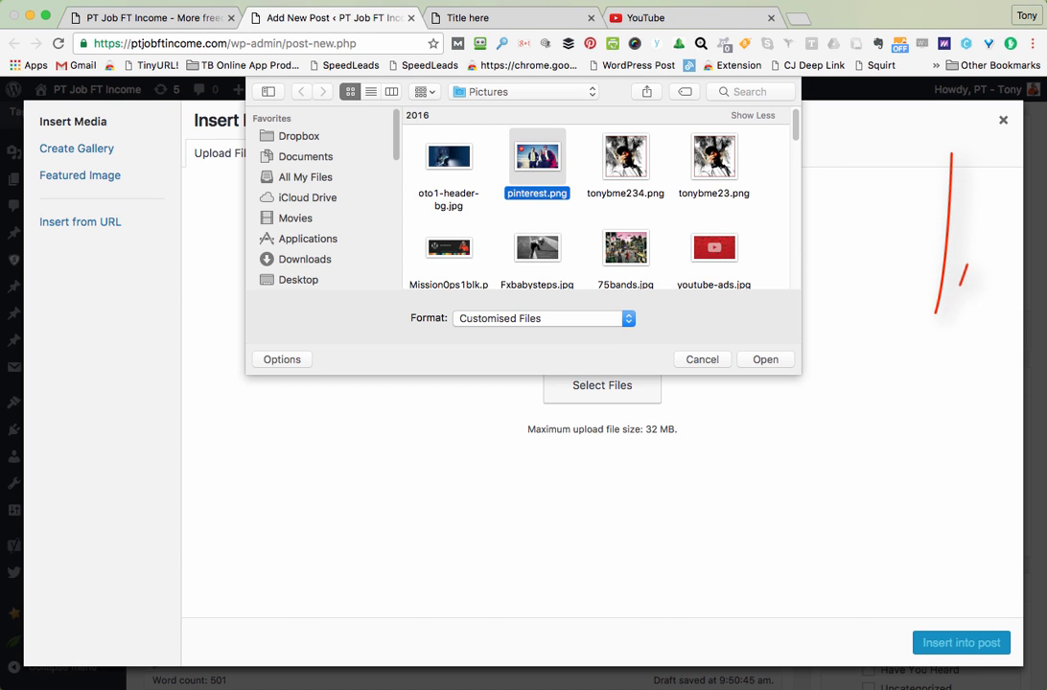
click(765, 360)
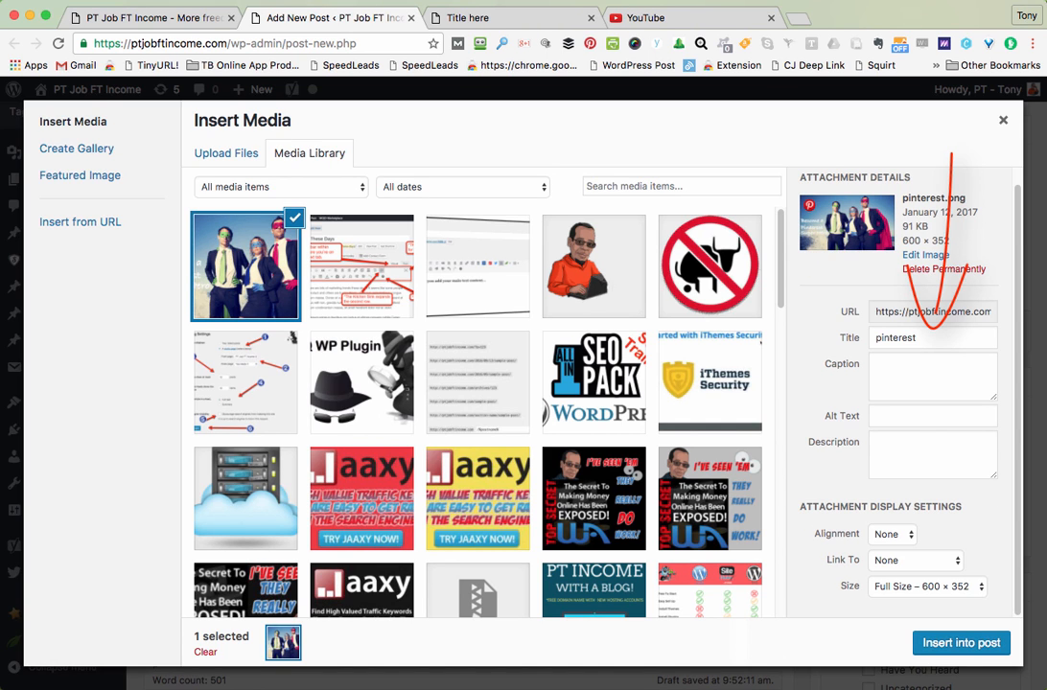
Step: Insert pinterest.png into the post with no alignment, no link and Full Size – 600 × 352
click(893, 534)
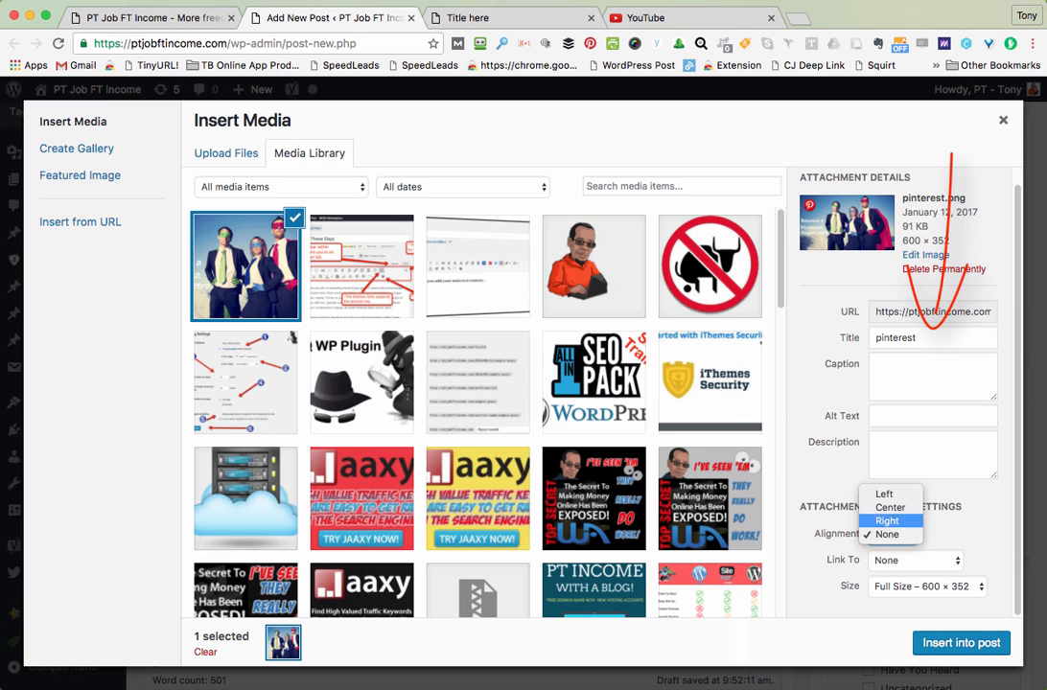
click(759, 441)
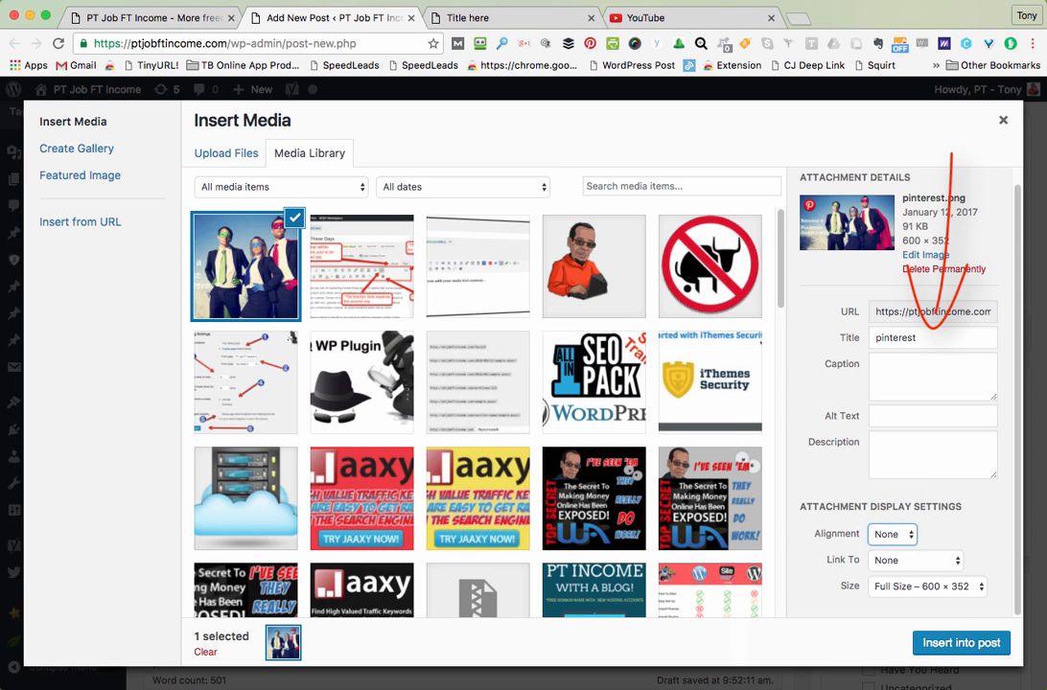
click(914, 561)
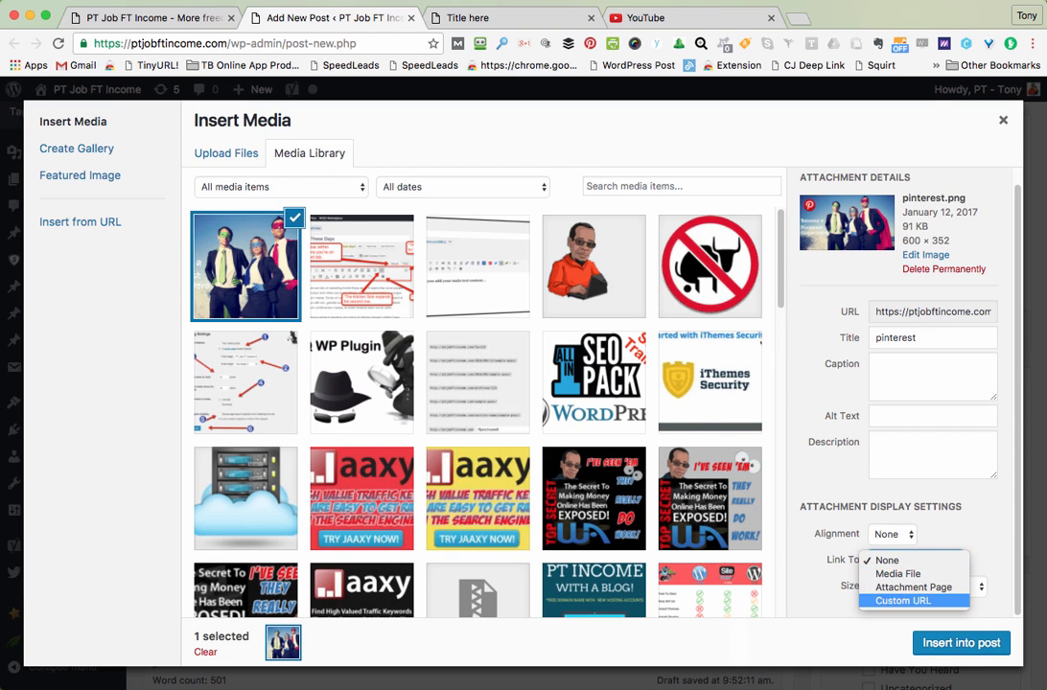
click(892, 560)
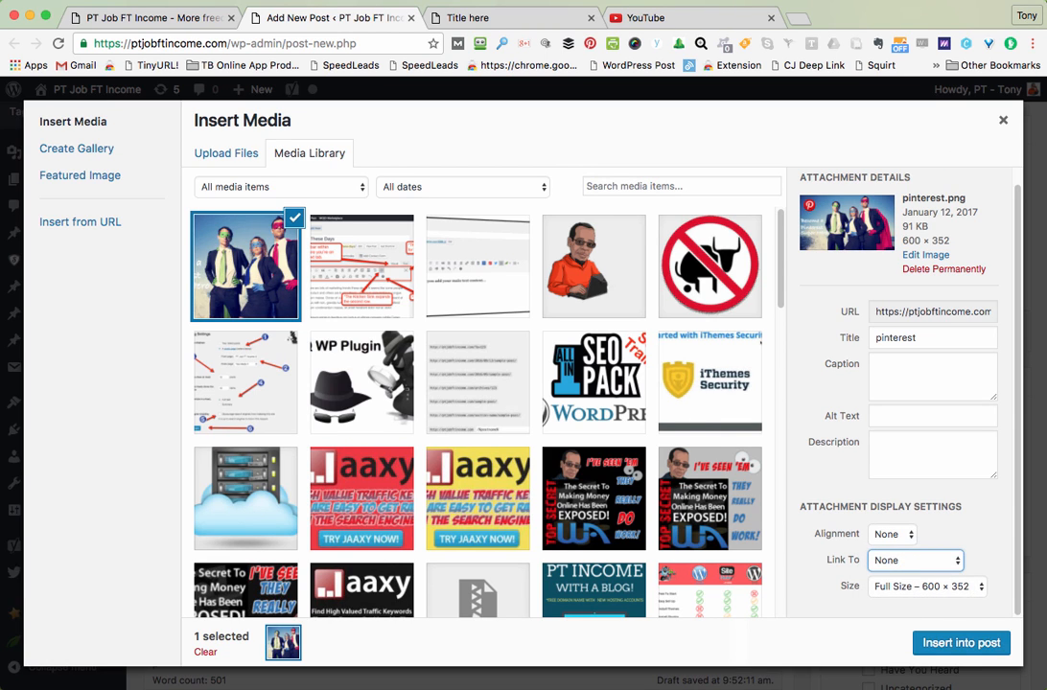
click(927, 586)
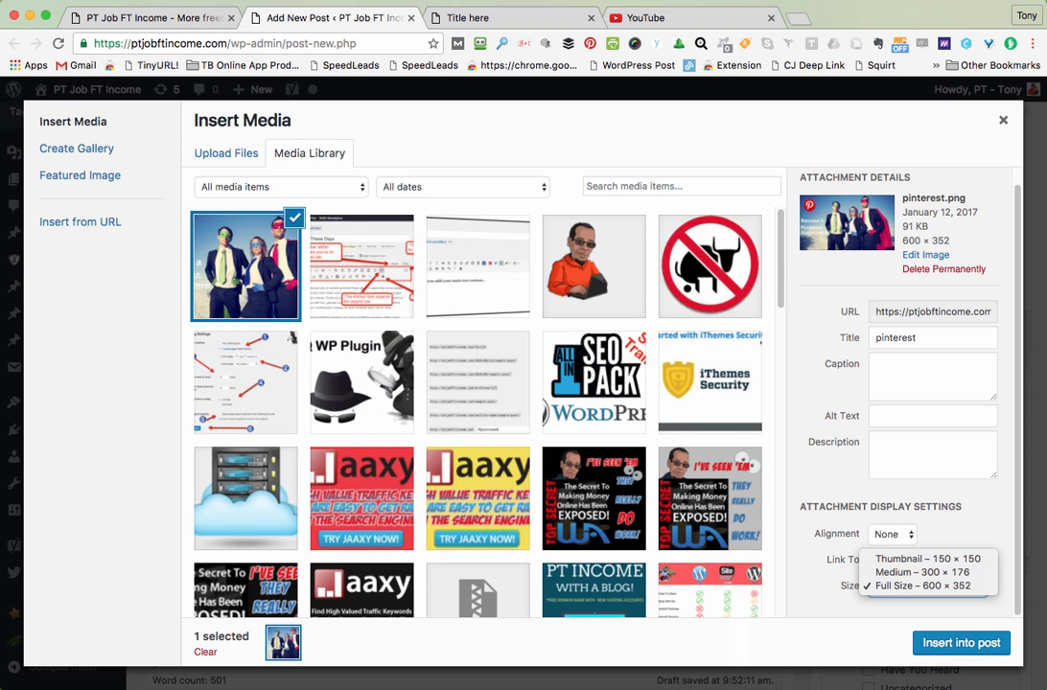
click(922, 586)
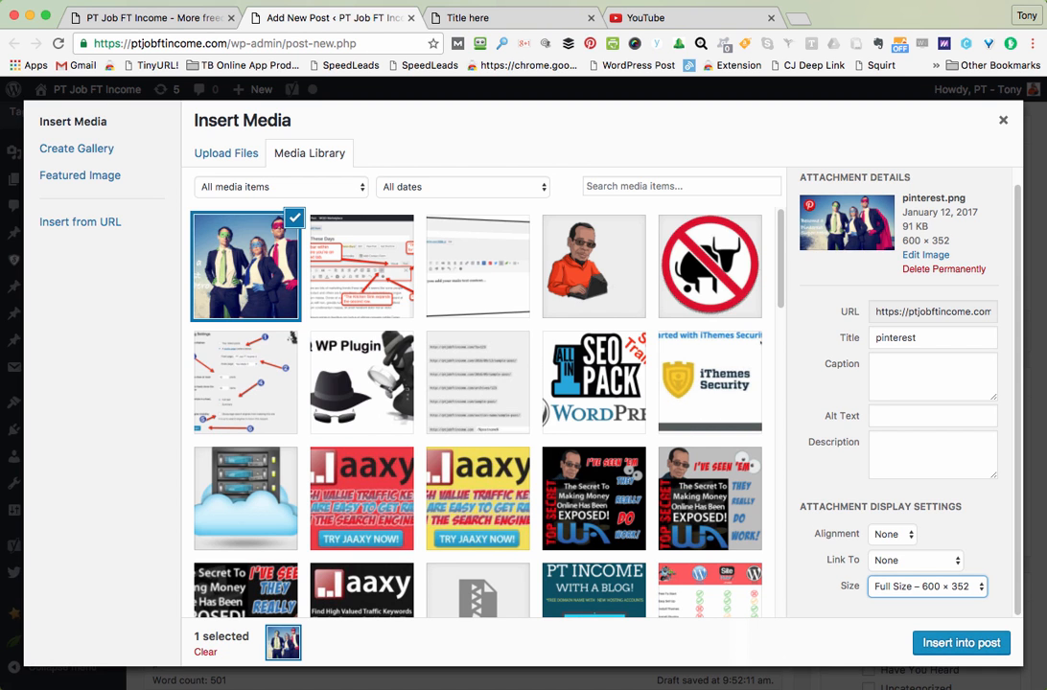
click(961, 643)
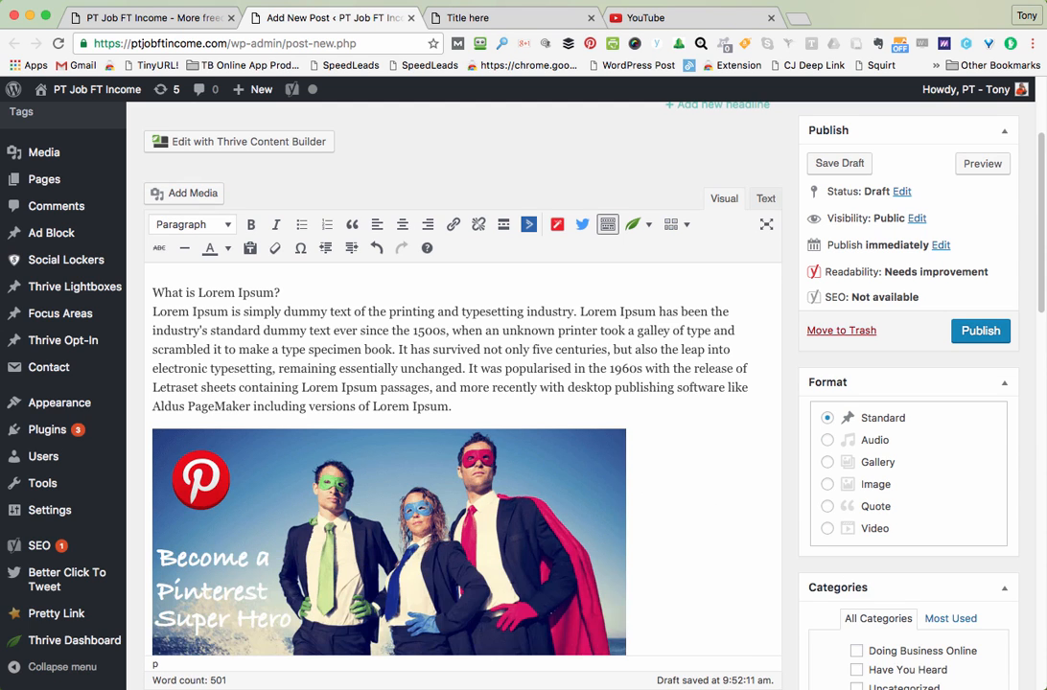
Step: Preview the post with its inserted image and return to the post editor
scroll(462, 432, up, 1)
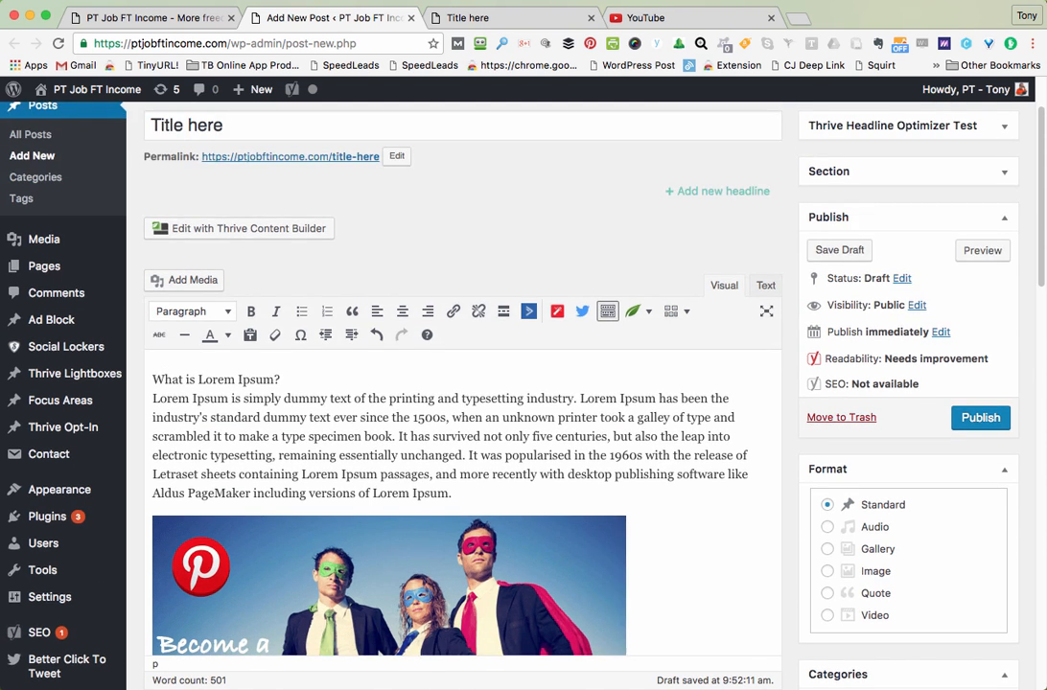
scroll(462, 432, down, 3)
scroll(462, 431, up, 2)
scroll(982, 173, up, 1)
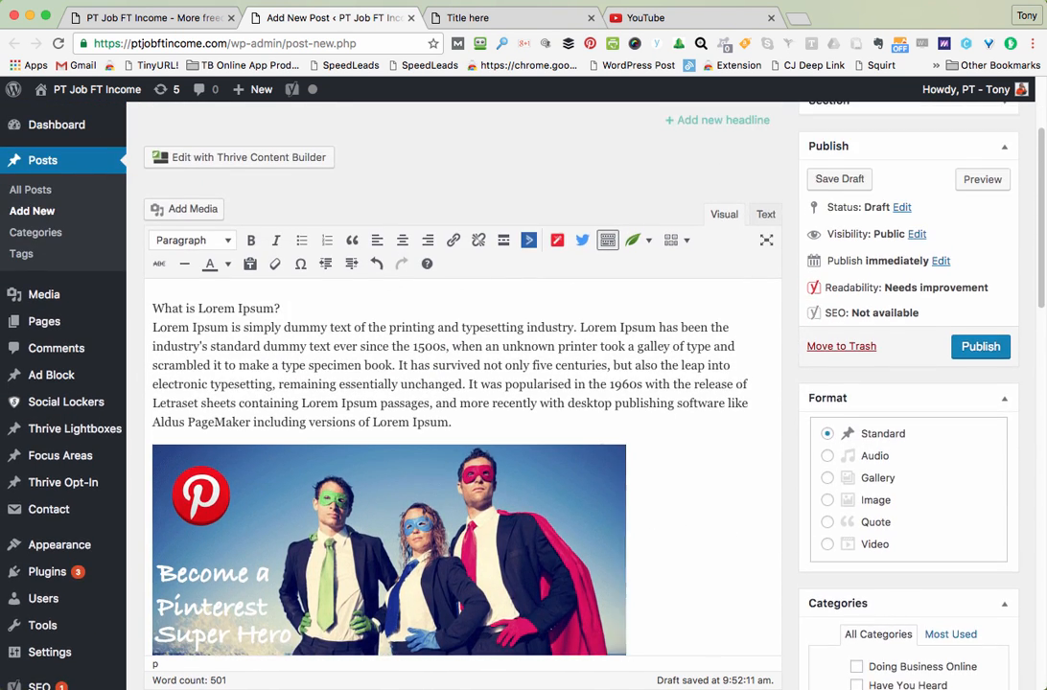
click(981, 179)
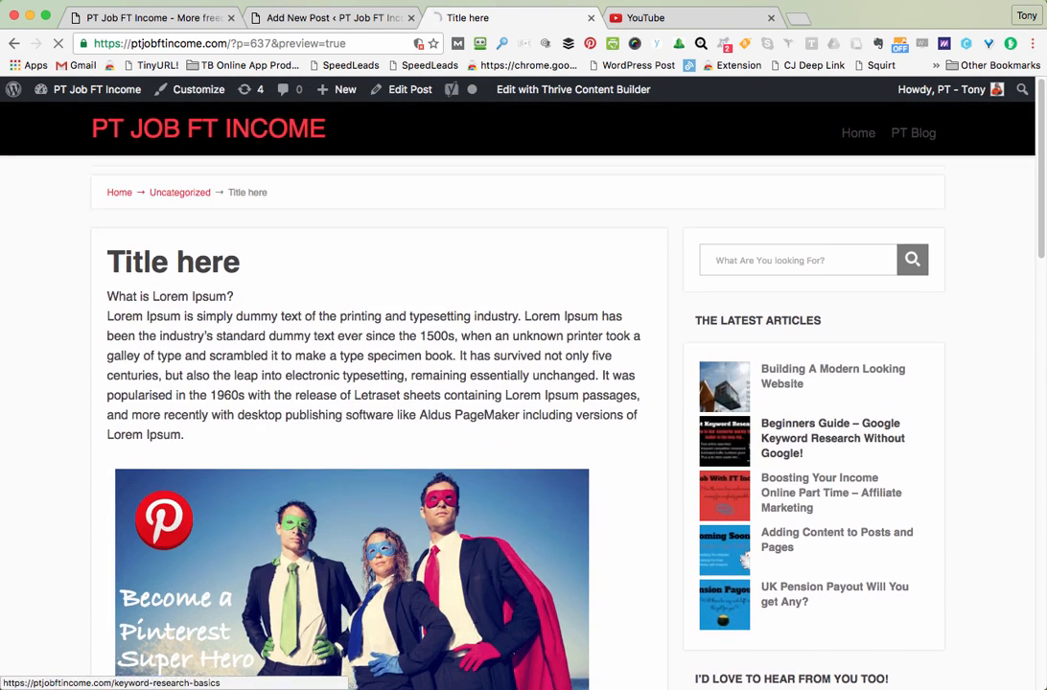
key(ctrl+shift+Tab)
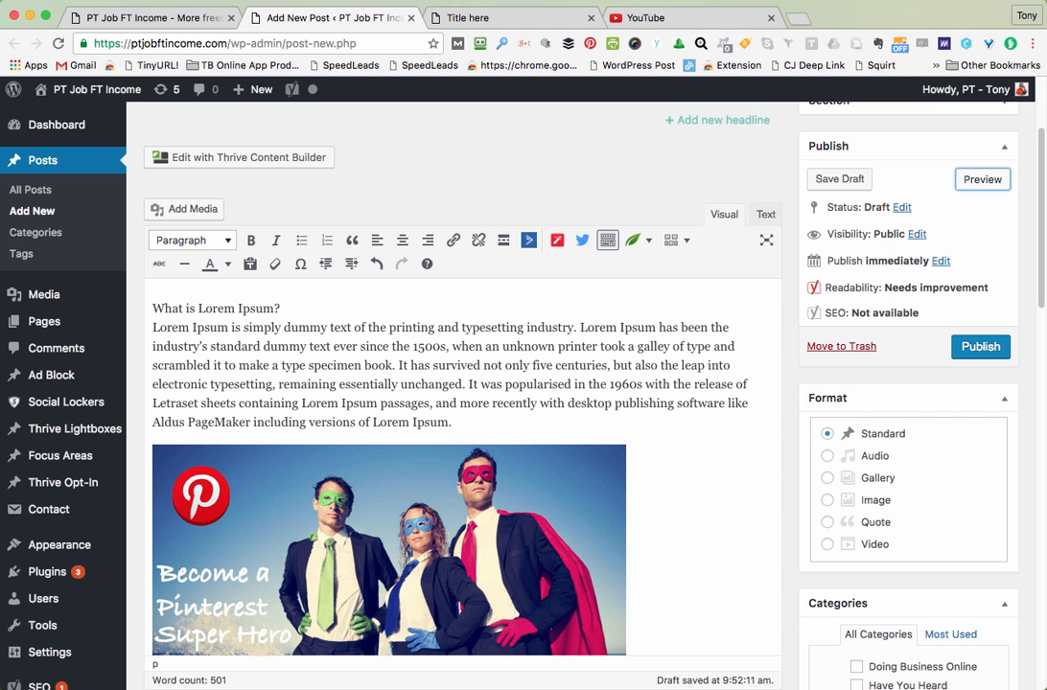
Step: Try to format the "What is Lorem Ipsum?" line as Heading 3, and set the text back to Paragraph
click(195, 240)
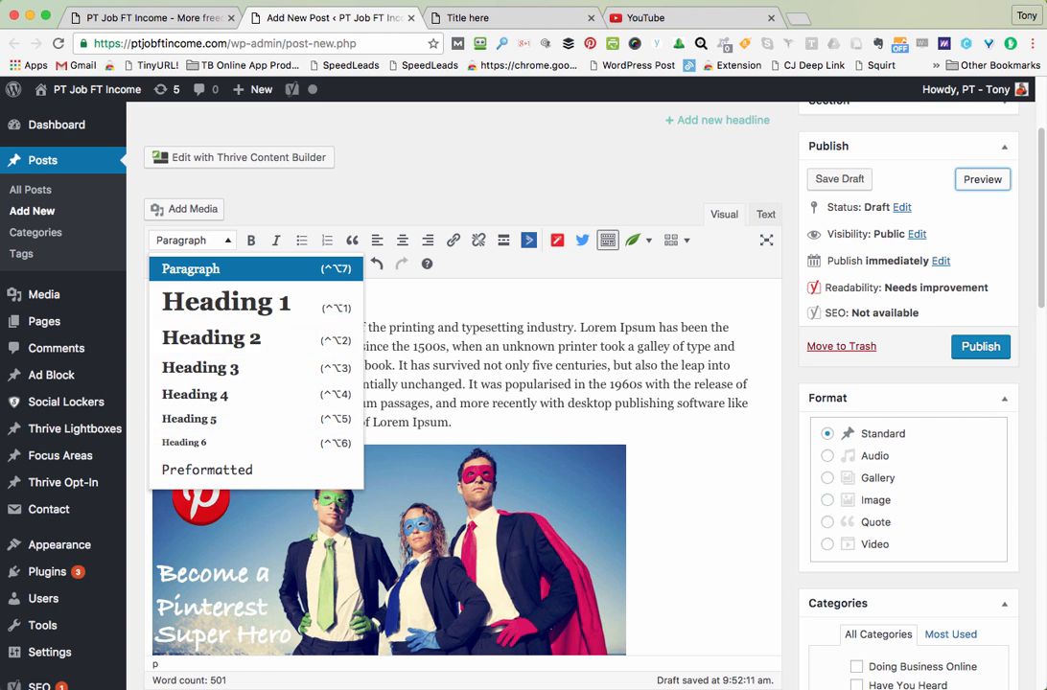
click(397, 344)
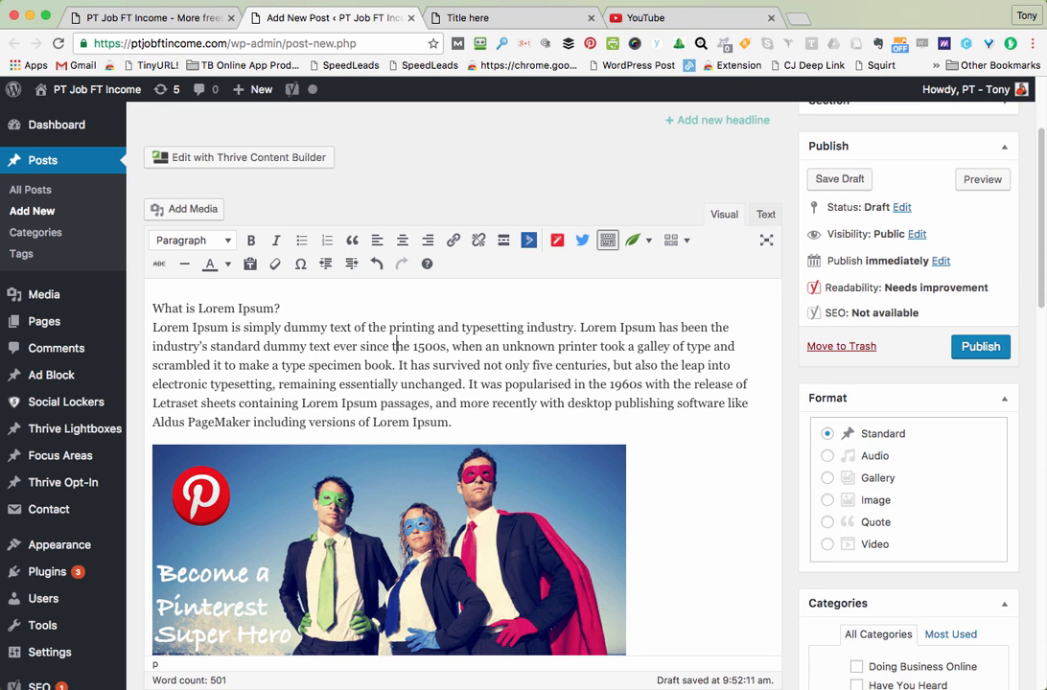
drag(280, 308, 152, 308)
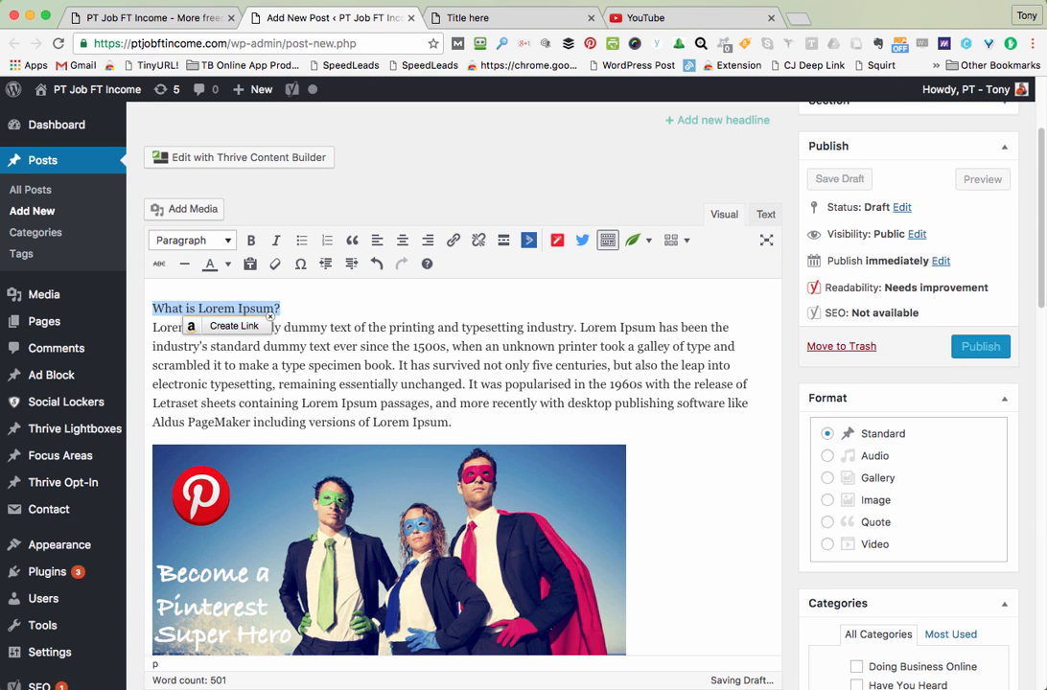
click(192, 240)
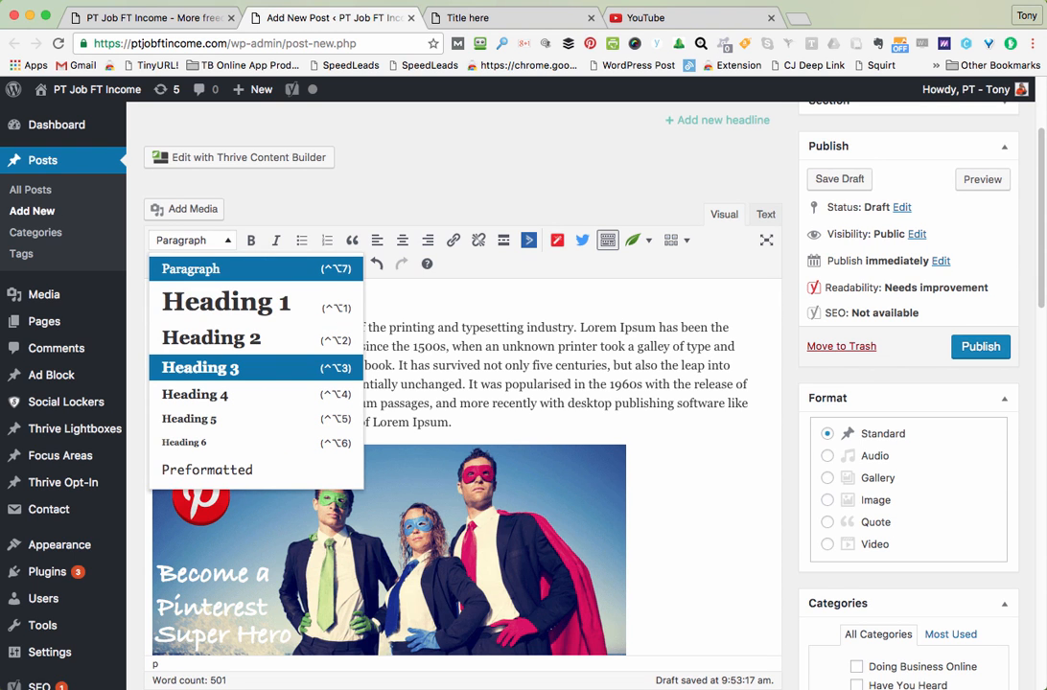
click(201, 367)
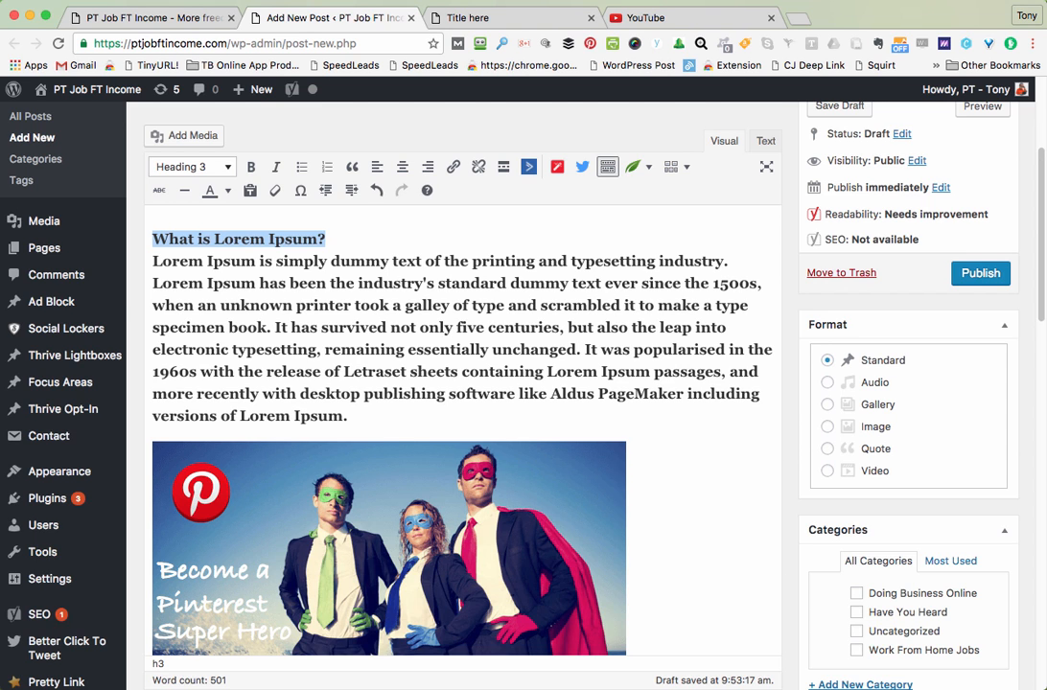
click(191, 167)
click(192, 196)
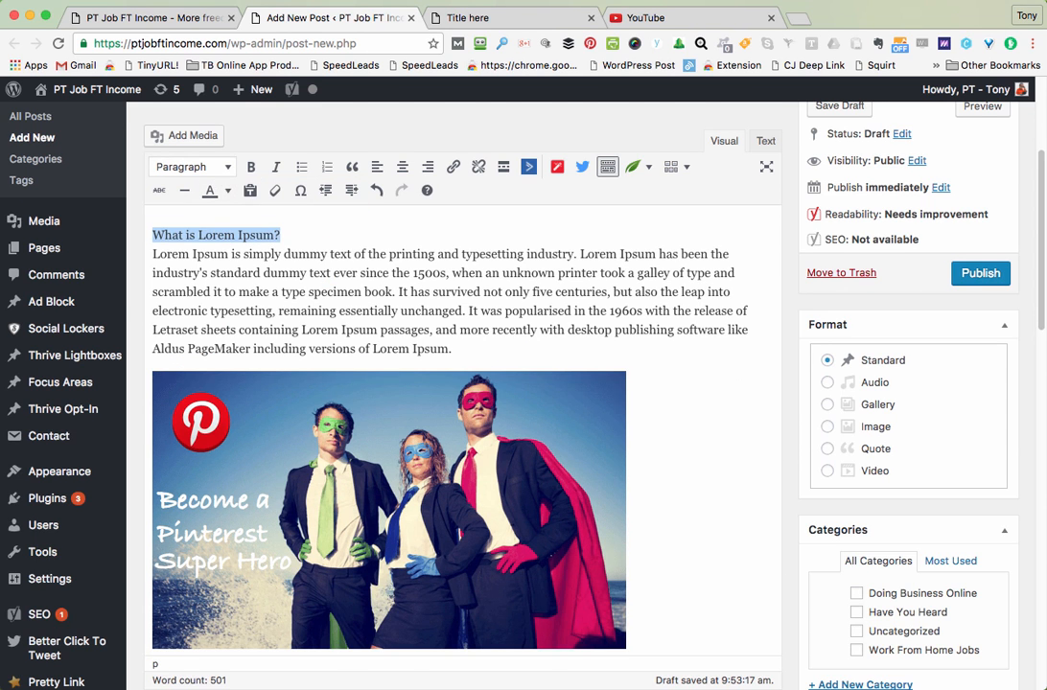
Step: Split "What is Lorem Ipsum?" from the text below it into its own paragraph, leaving no empty line between
click(282, 235)
scroll(463, 384, up, 1)
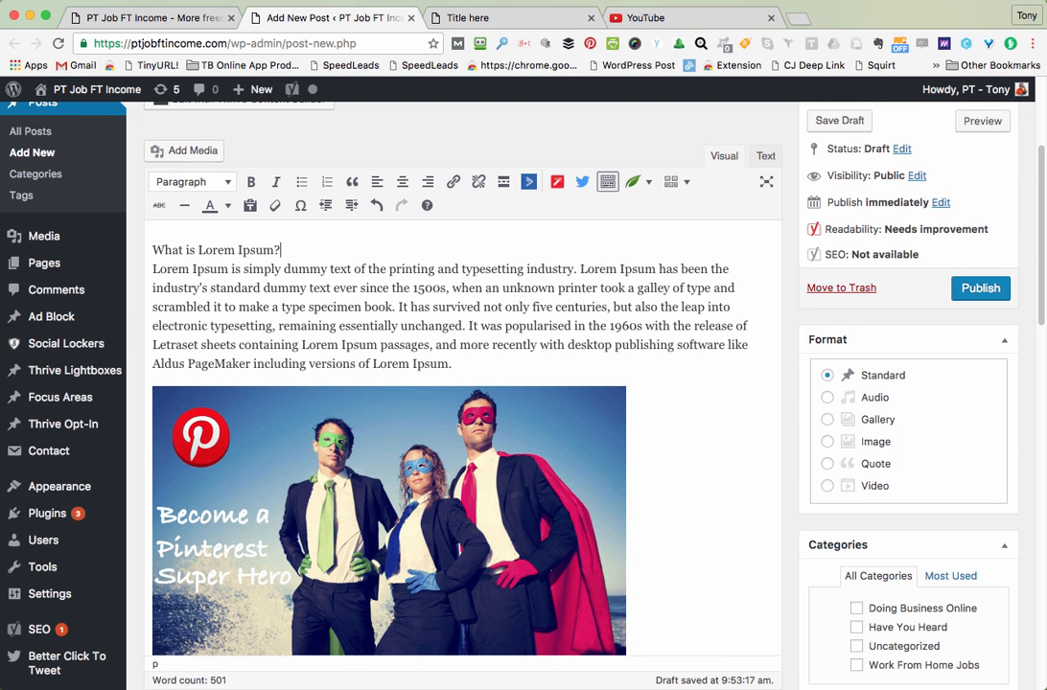
key(Return)
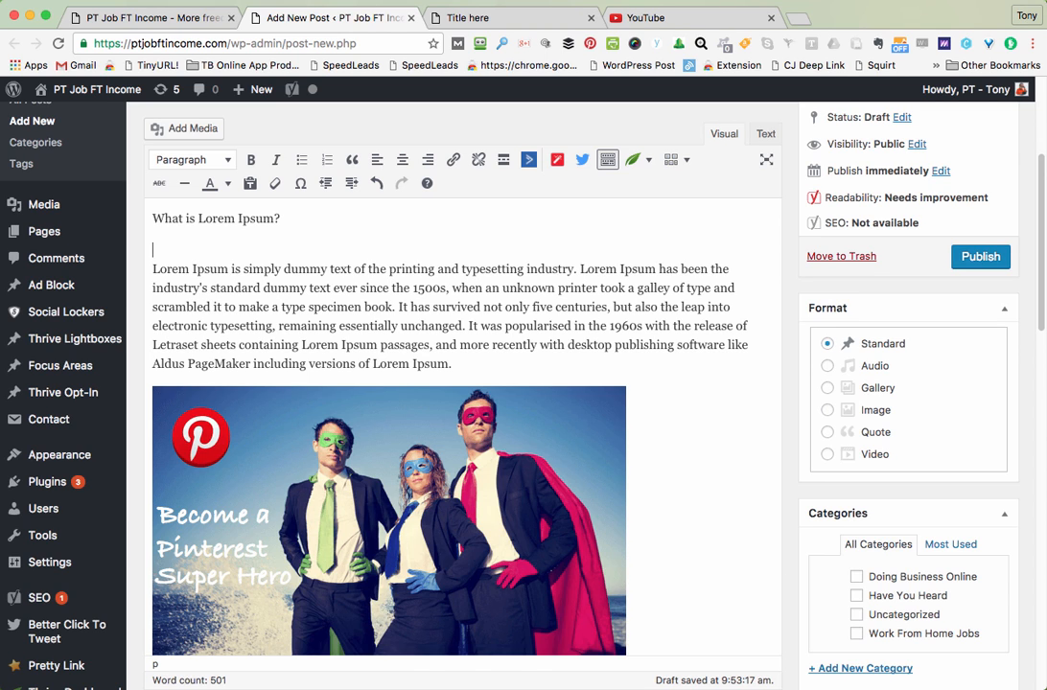
key(Delete)
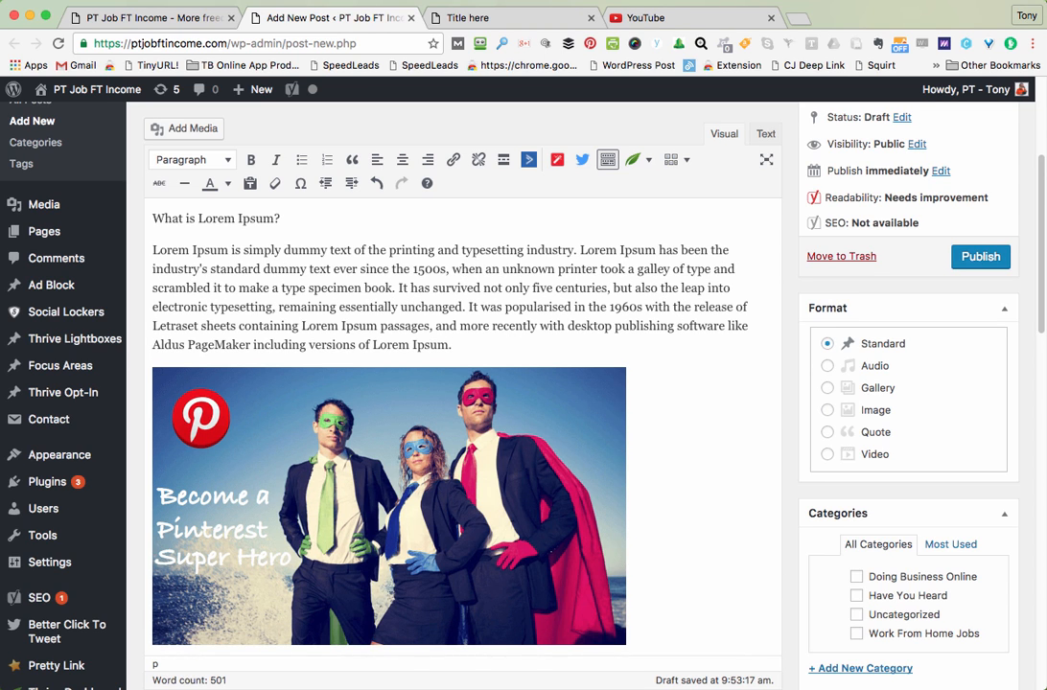
Step: Format the "What is Lorem Ipsum?" line as Heading 3, and change it to Heading 2
key(shift+Left)
key(shift+Left)
key(shift+Left)
key(shift+Left)
key(shift+Left)
key(shift+Left)
key(shift+Left)
key(shift+Left)
key(shift+Left)
key(shift+Left)
key(shift+Left)
key(shift+Left)
key(shift+Left)
key(shift+Left)
key(shift+Left)
key(shift+Left)
key(shift+Left)
key(shift+Left)
key(shift+Left)
key(shift+Left)
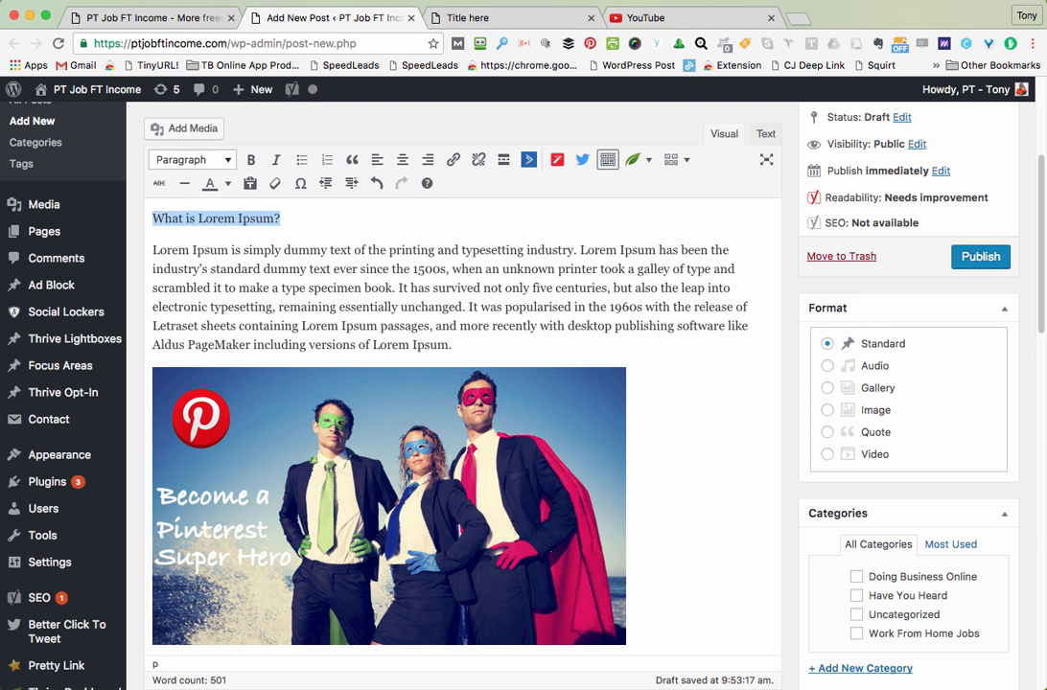
click(191, 160)
click(200, 287)
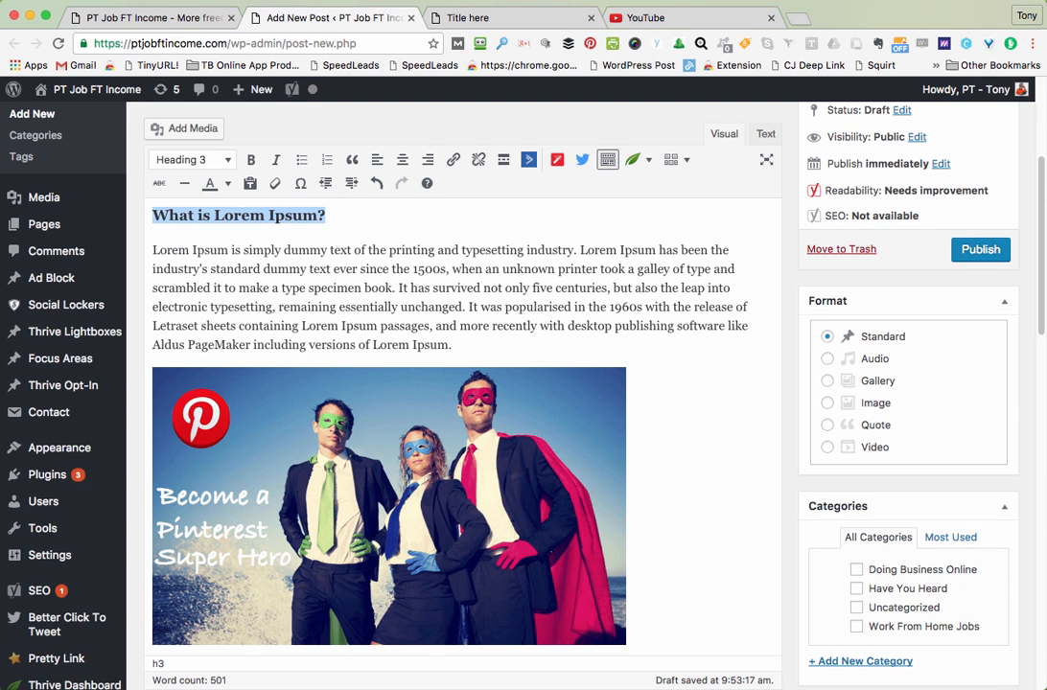
click(192, 159)
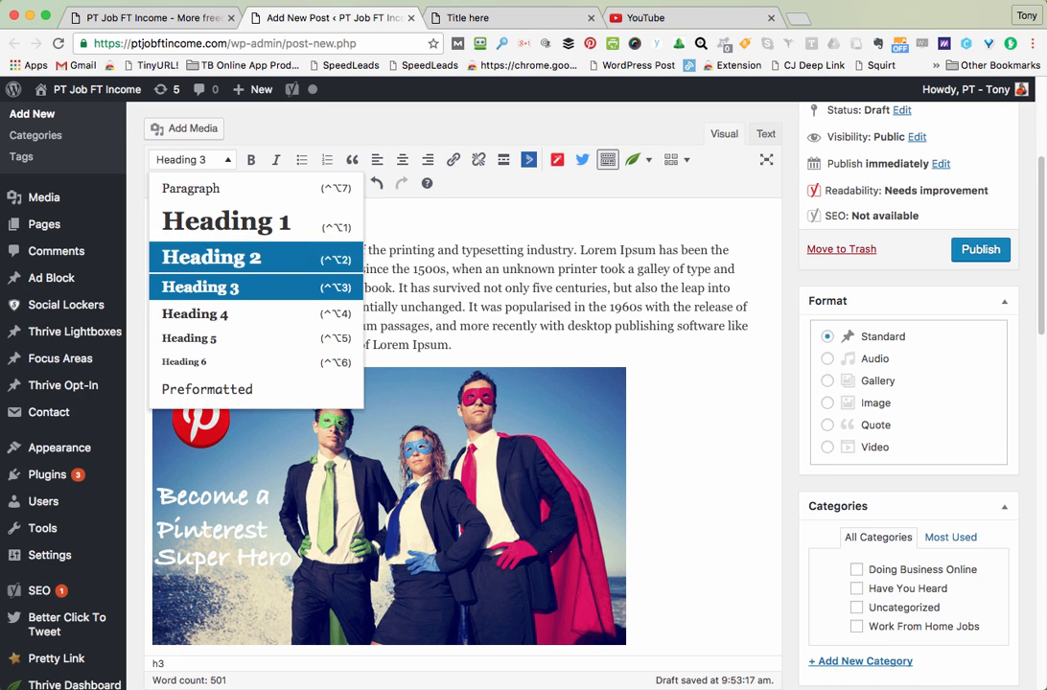
click(211, 257)
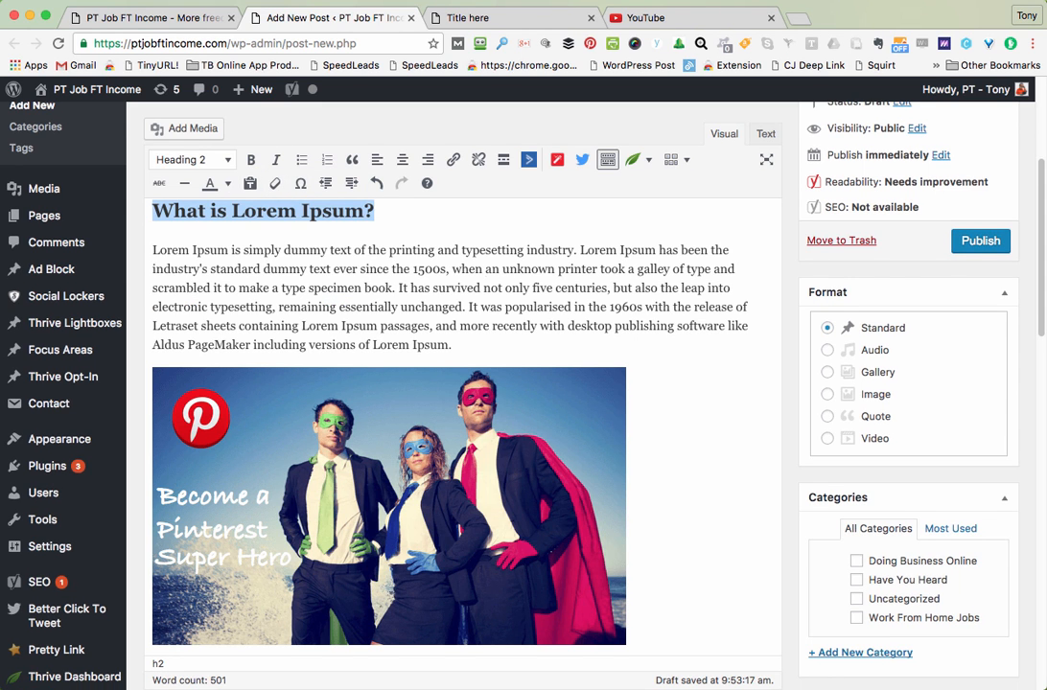
click(500, 269)
Step: Split "Why do we use it?" into its own paragraph below the image and format it as Heading 3
scroll(500, 269, down, 4)
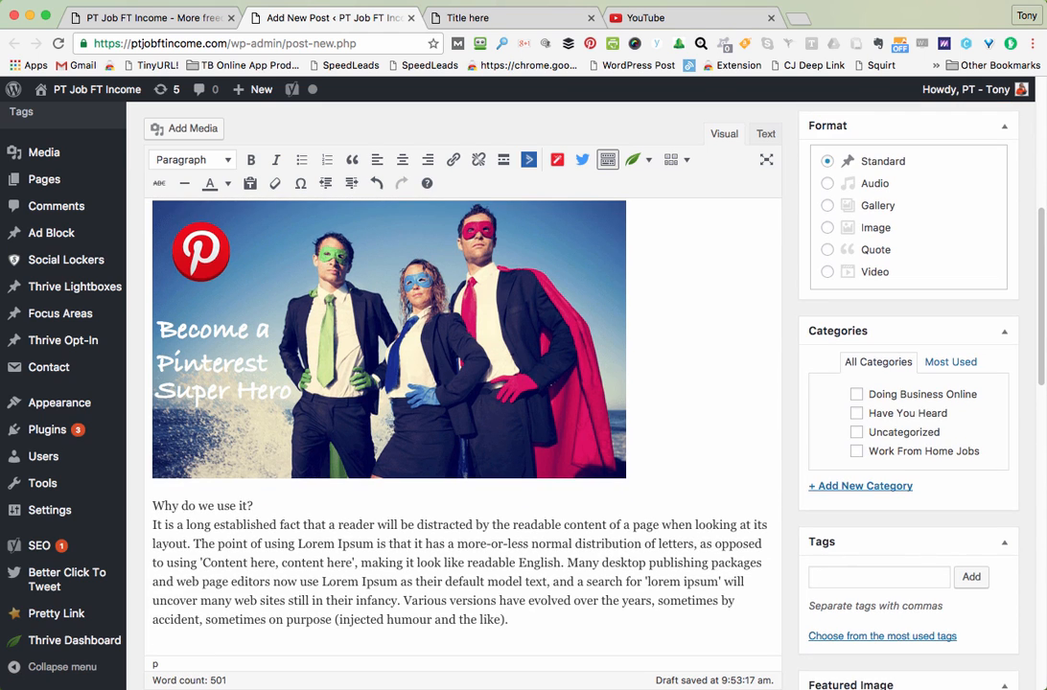
click(253, 506)
key(Return)
key(Delete)
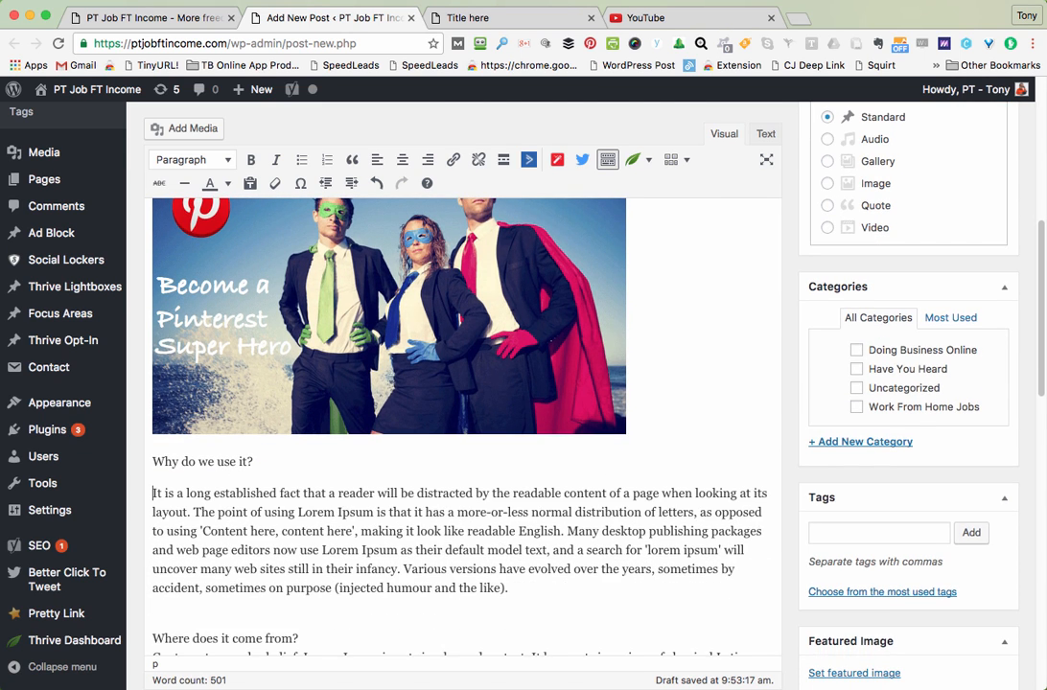
drag(254, 462, 152, 462)
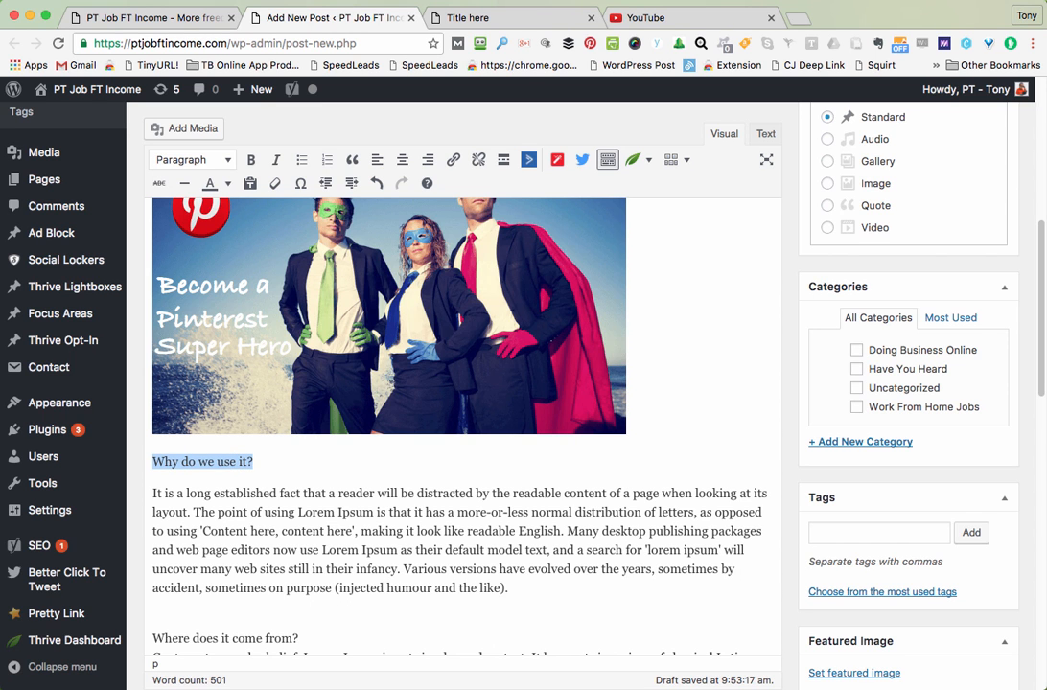
click(191, 159)
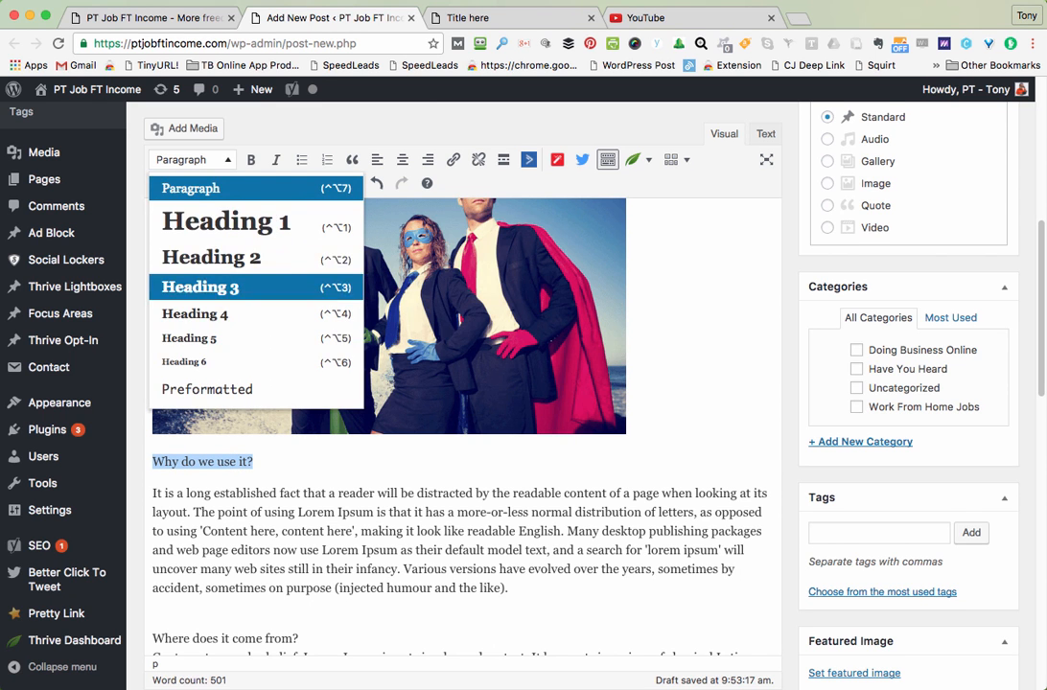
click(205, 282)
Step: Separate "Where does it come from?" from its section text and format it as Heading 3
scroll(462, 427, down, 2)
click(299, 509)
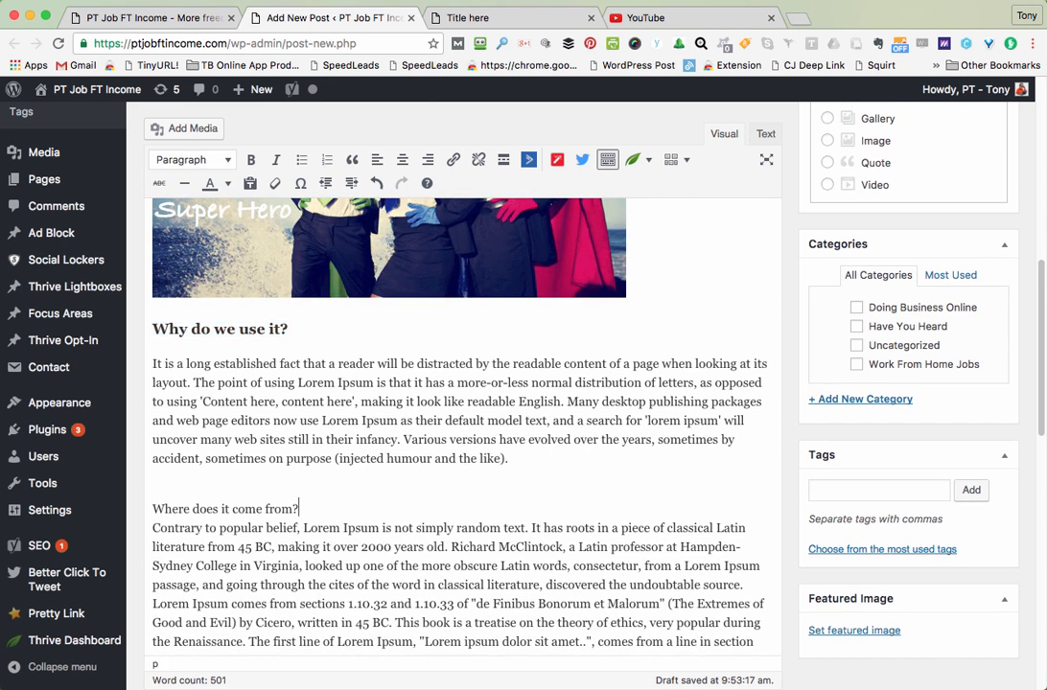
key(Return)
key(Delete)
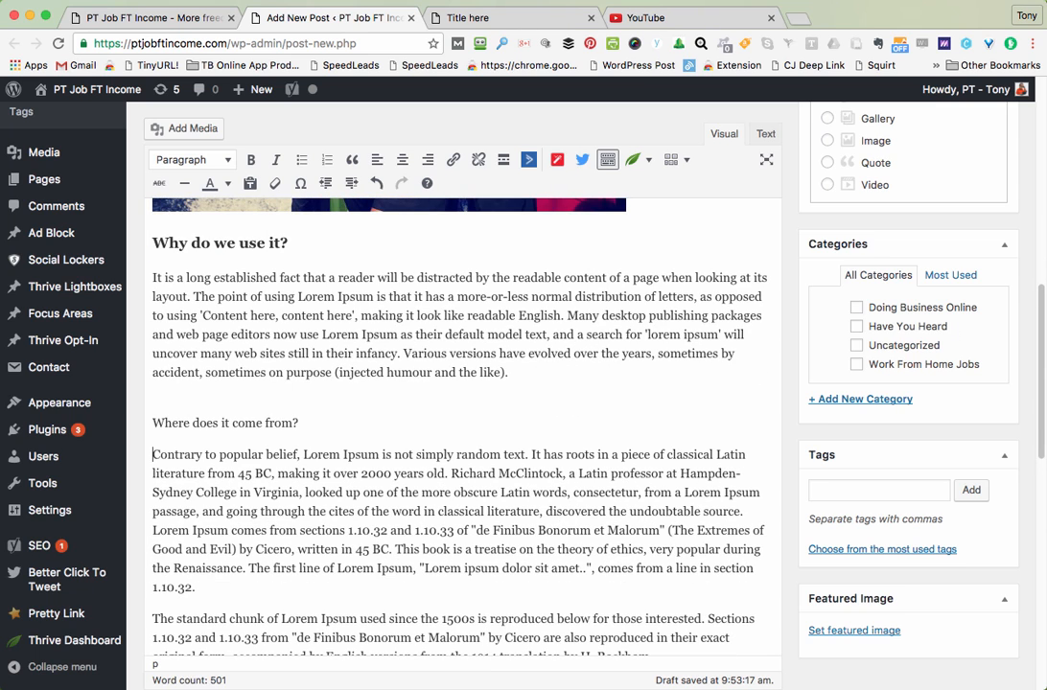
drag(299, 423, 152, 423)
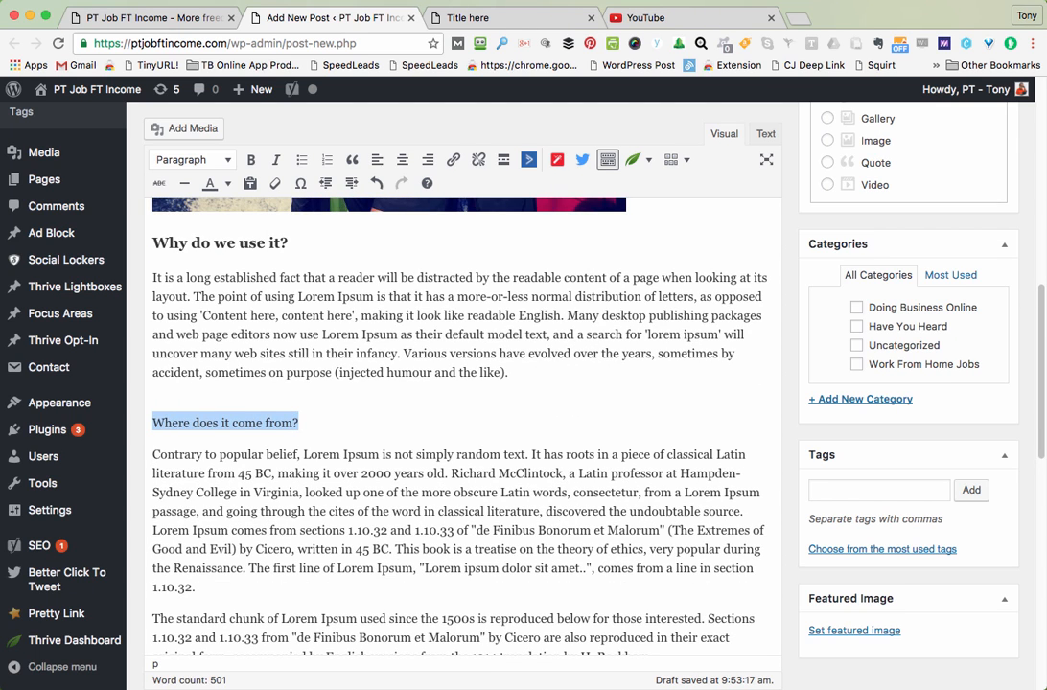
click(192, 159)
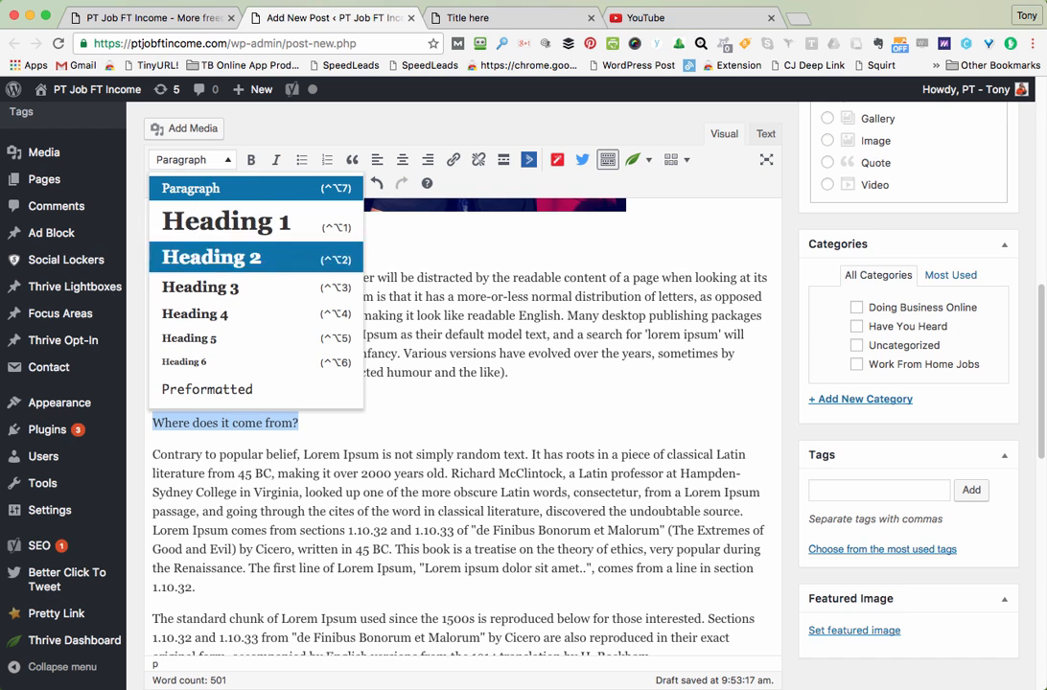
click(187, 282)
Step: Split "Where can I get some?" from the text below it into its own paragraph and format it as Heading 3
scroll(463, 432, down, 2)
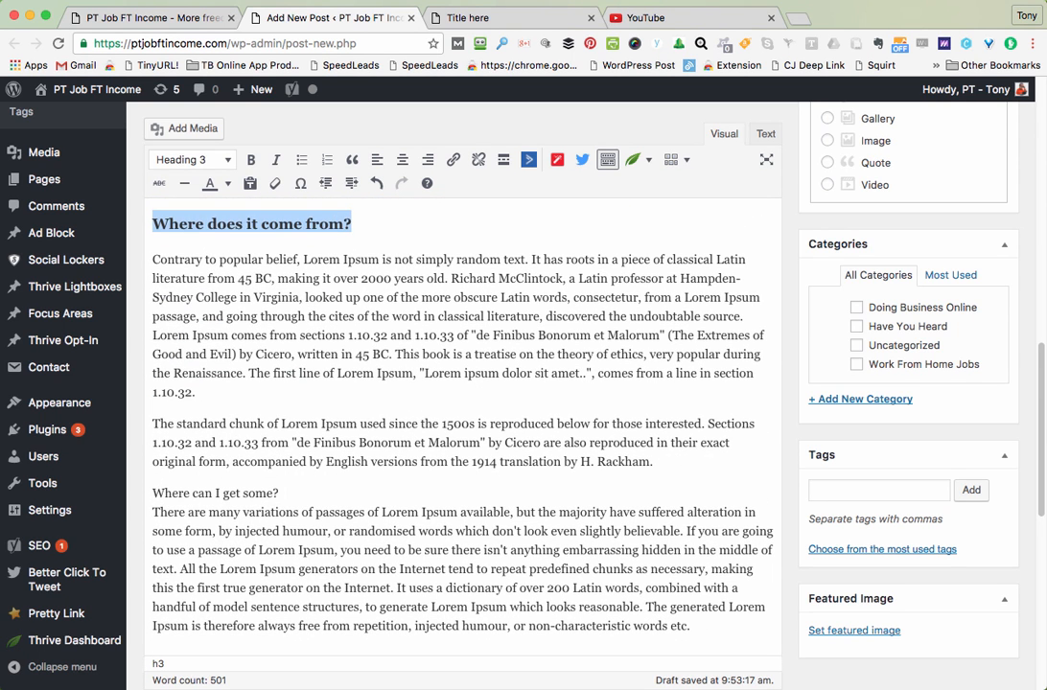
click(280, 494)
key(Return)
key(Delete)
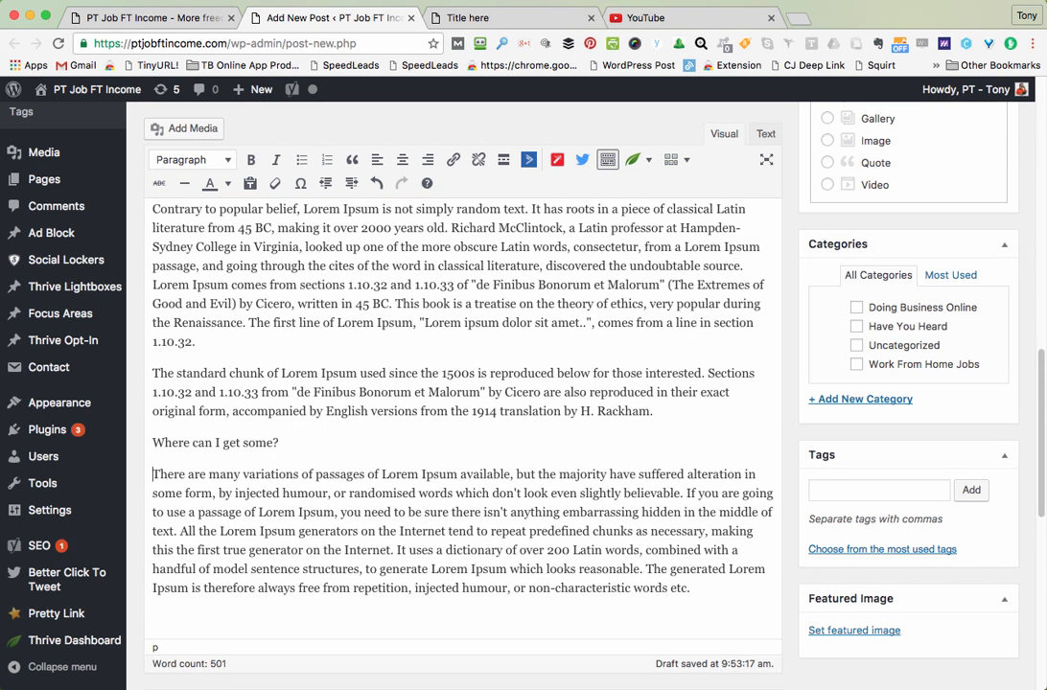
drag(280, 443, 152, 443)
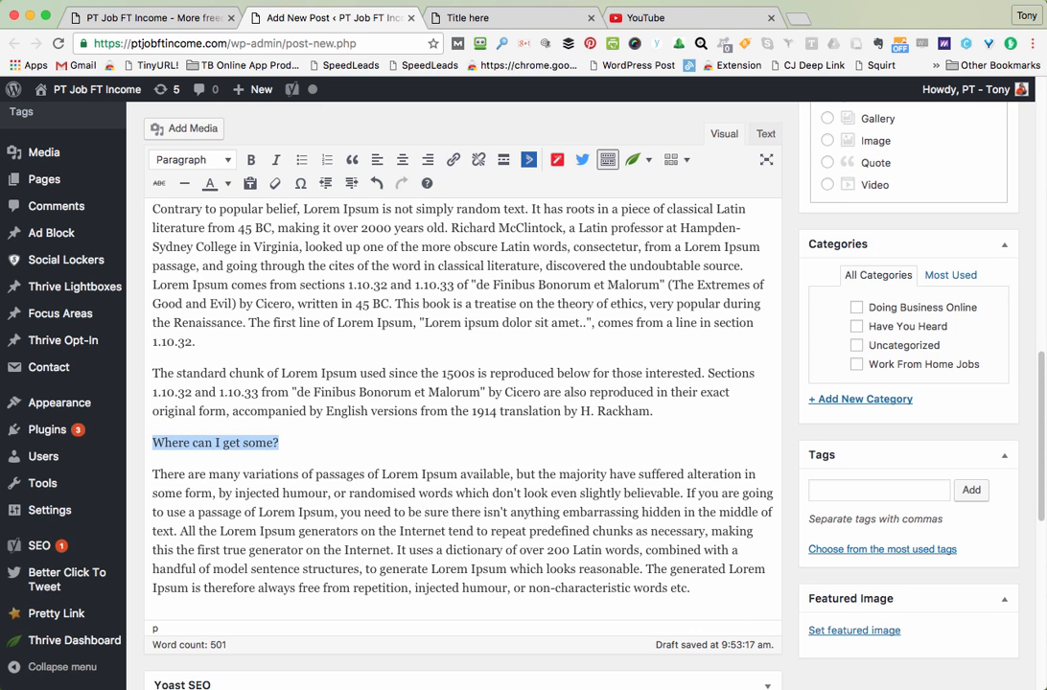
click(192, 159)
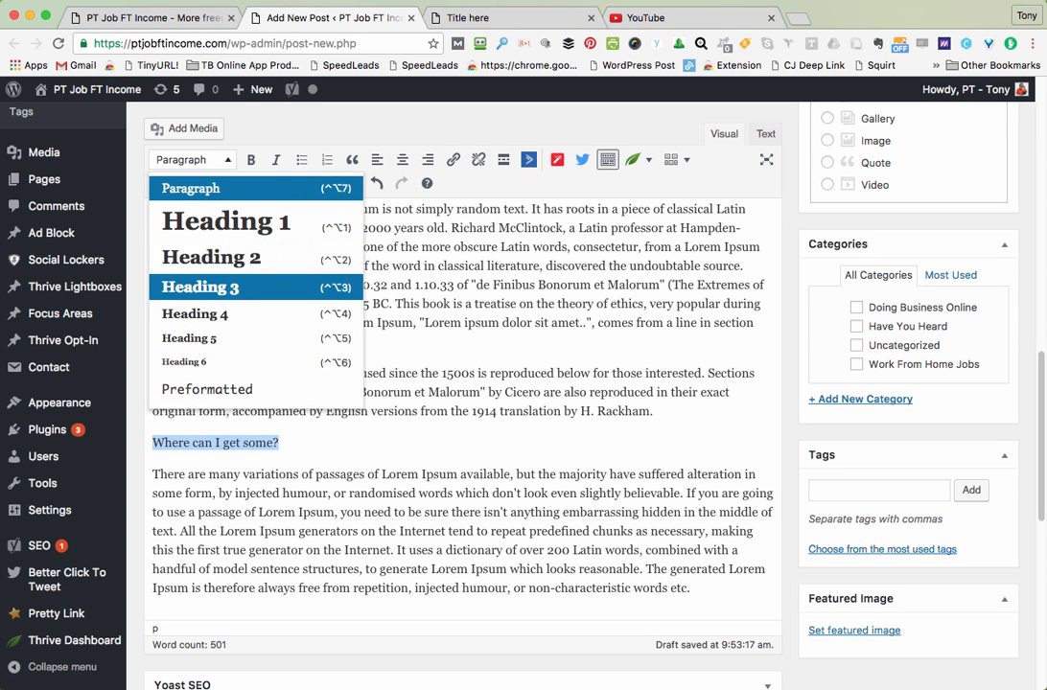
click(198, 283)
click(153, 482)
scroll(463, 412, down, 1)
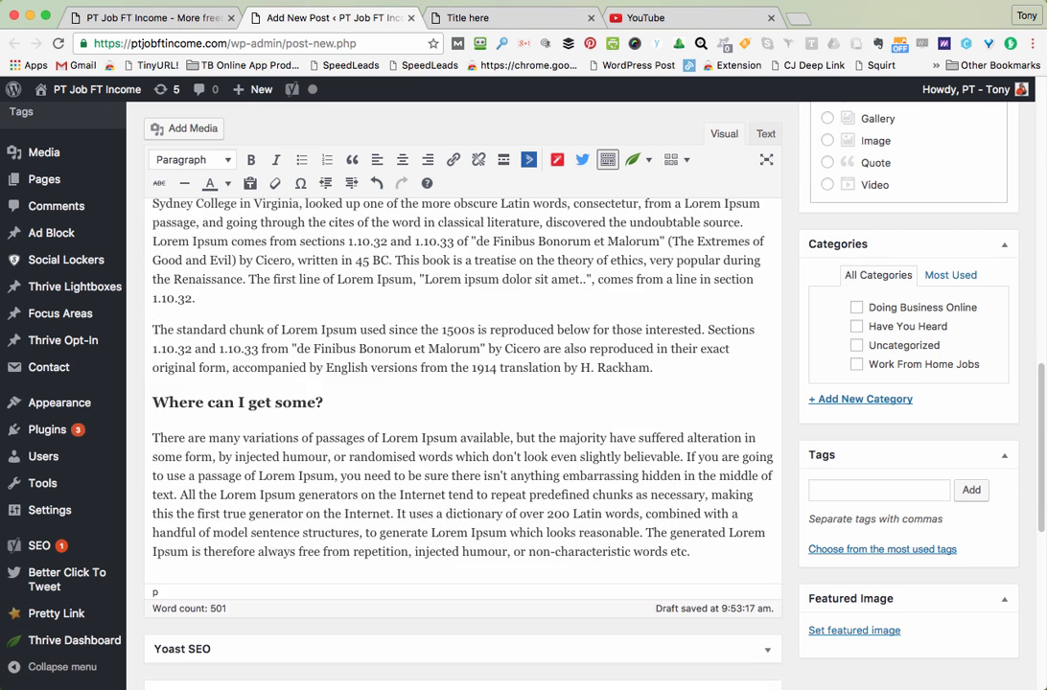
Step: Preview the post, examine its section headings down the page, and return to the post editor
scroll(463, 412, up, 2)
scroll(463, 412, up, 10)
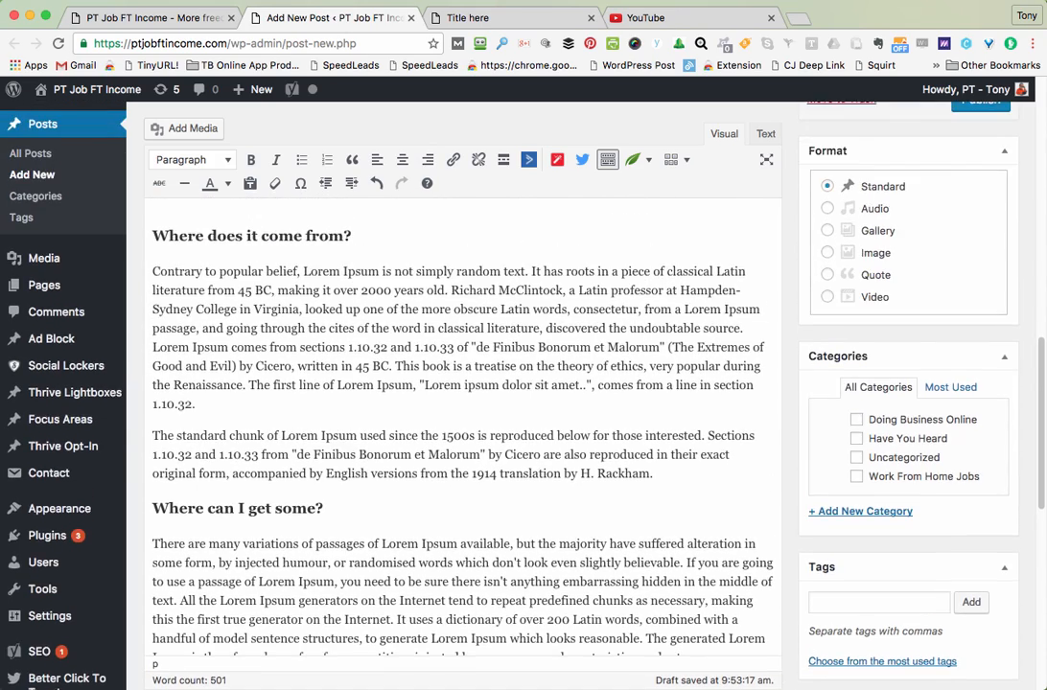
scroll(463, 413, up, 7)
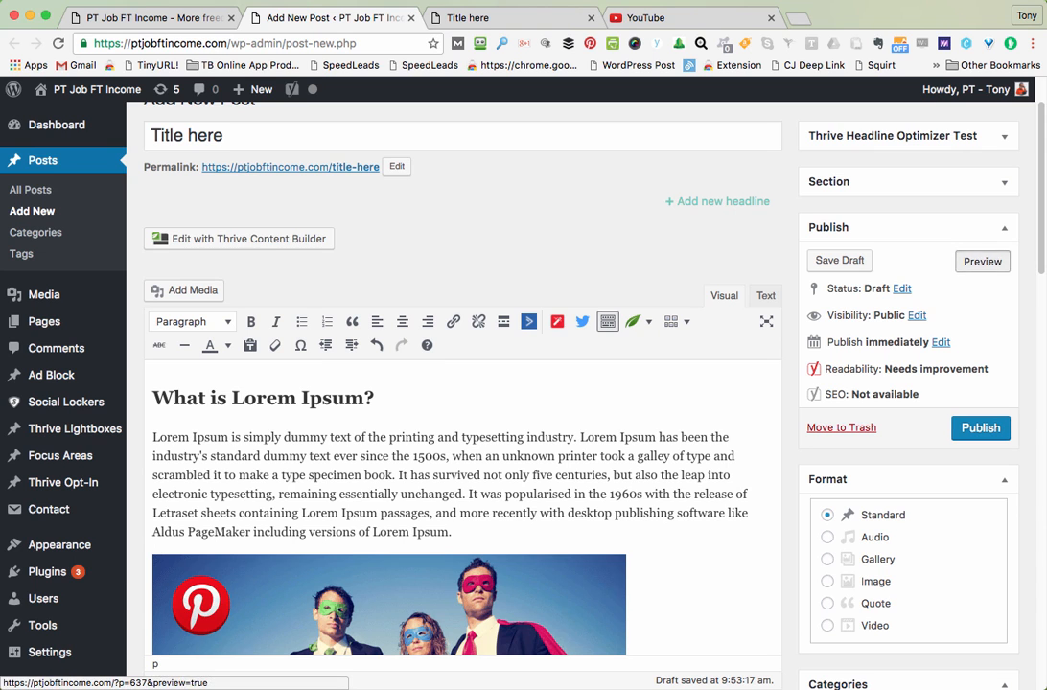
click(982, 261)
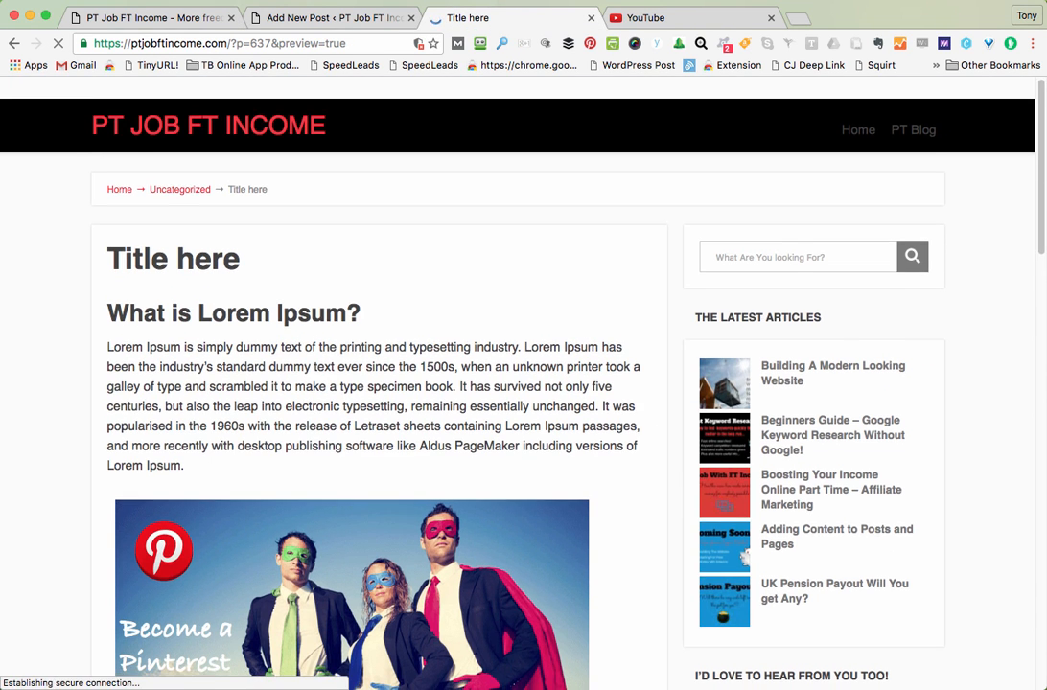
scroll(374, 431, down, 10)
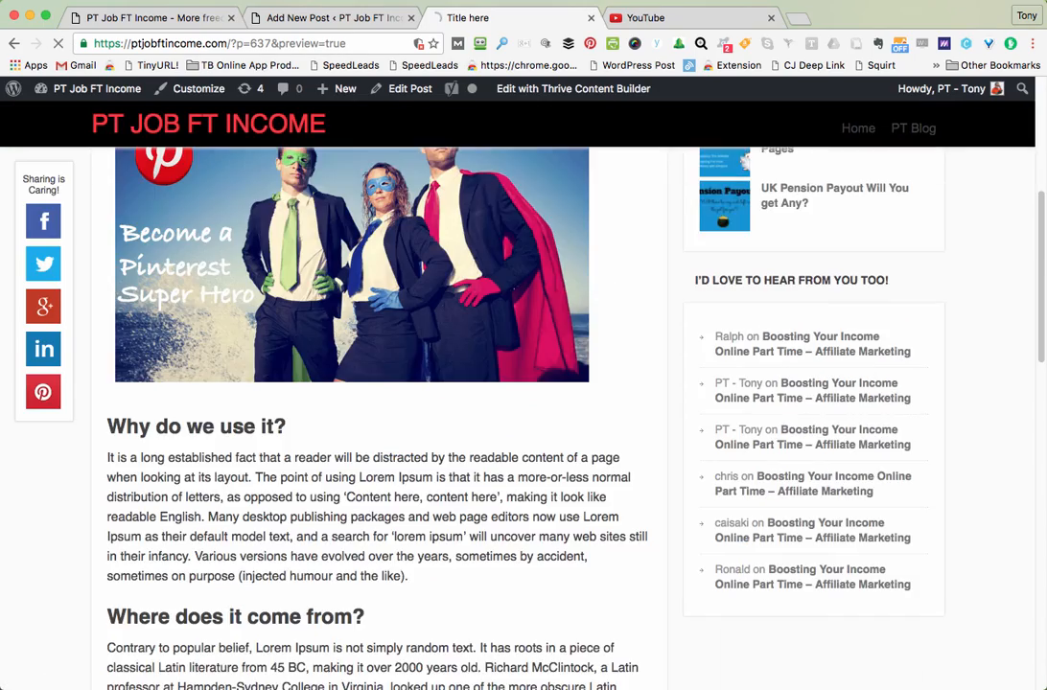
scroll(374, 431, down, 8)
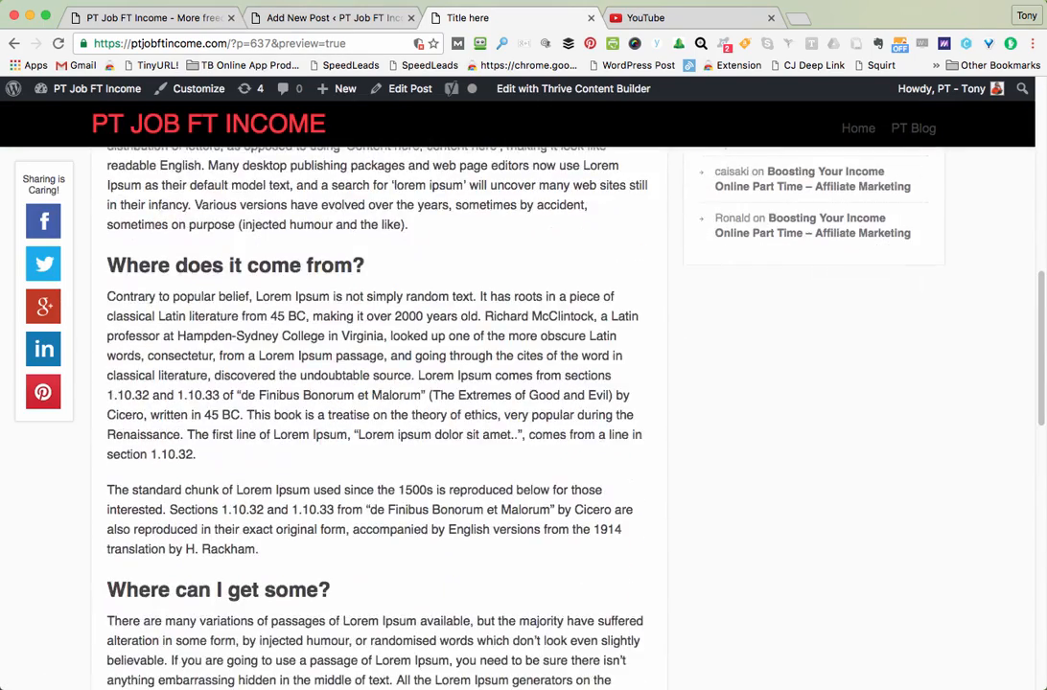
scroll(374, 432, up, 18)
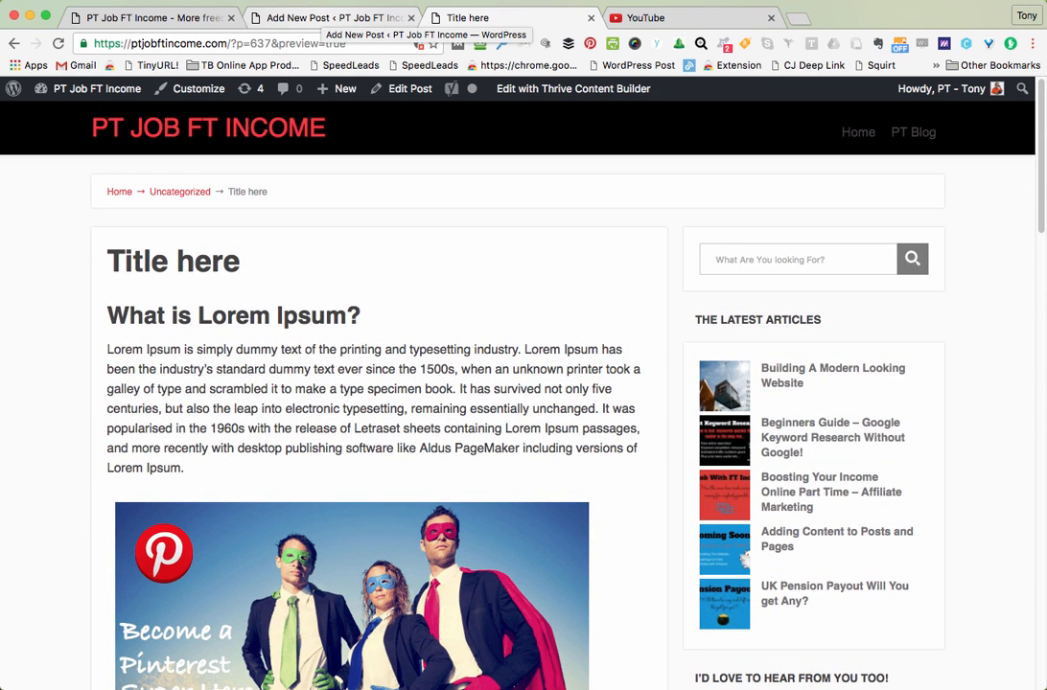
click(331, 17)
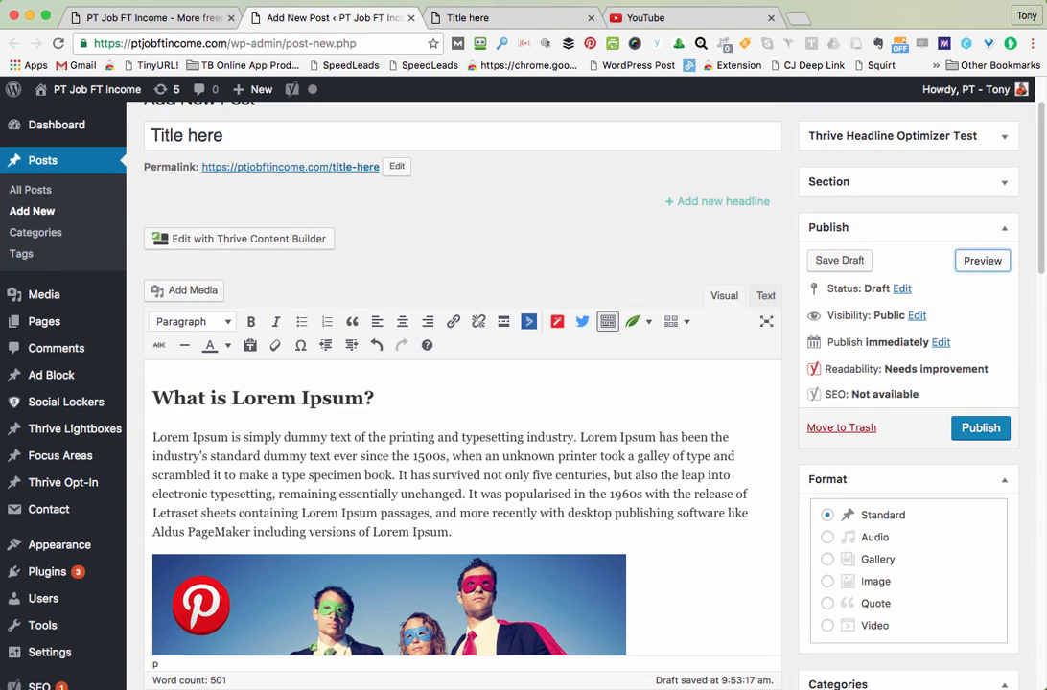
Step: Try bold and italic on "simply dummy text" in the first paragraph, and remove both formats
scroll(300, 305, down, 2)
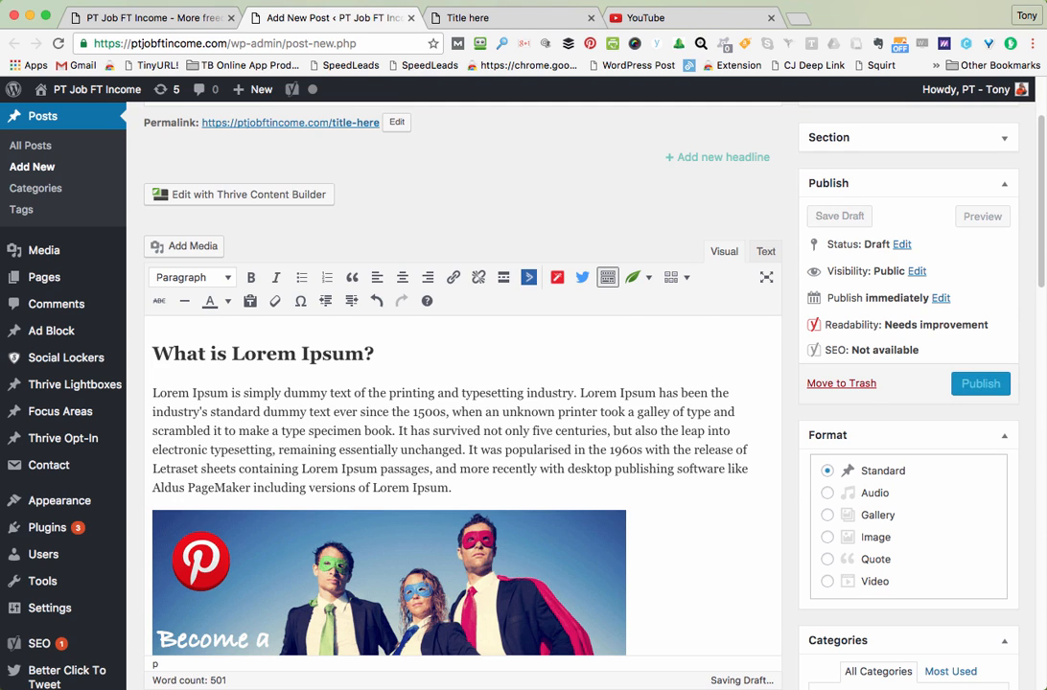
drag(243, 393, 351, 393)
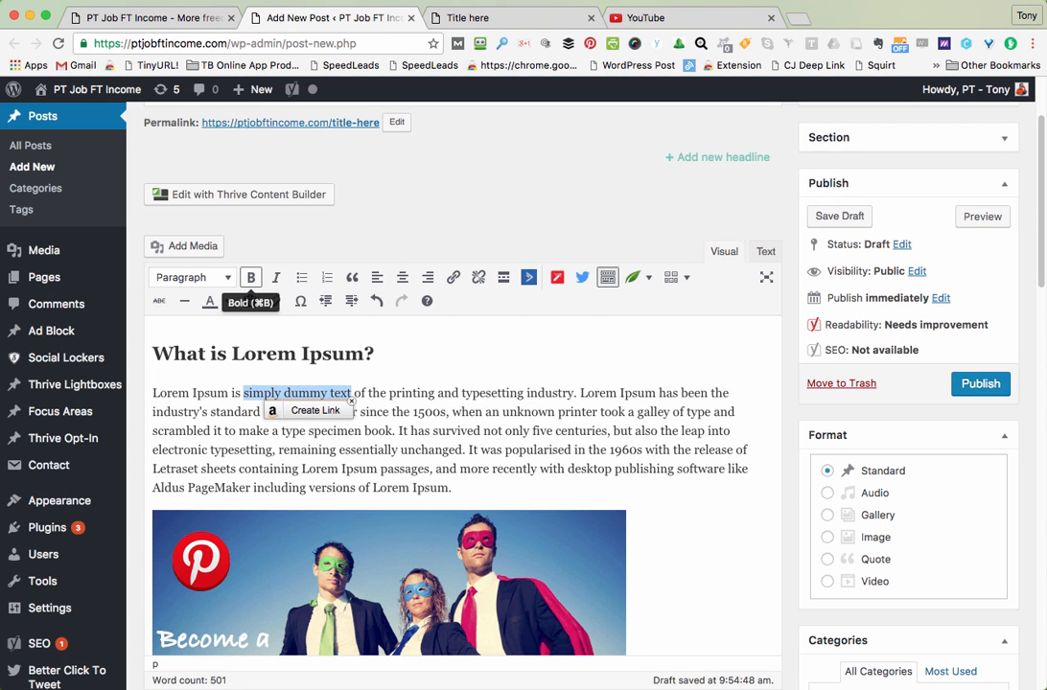
click(250, 278)
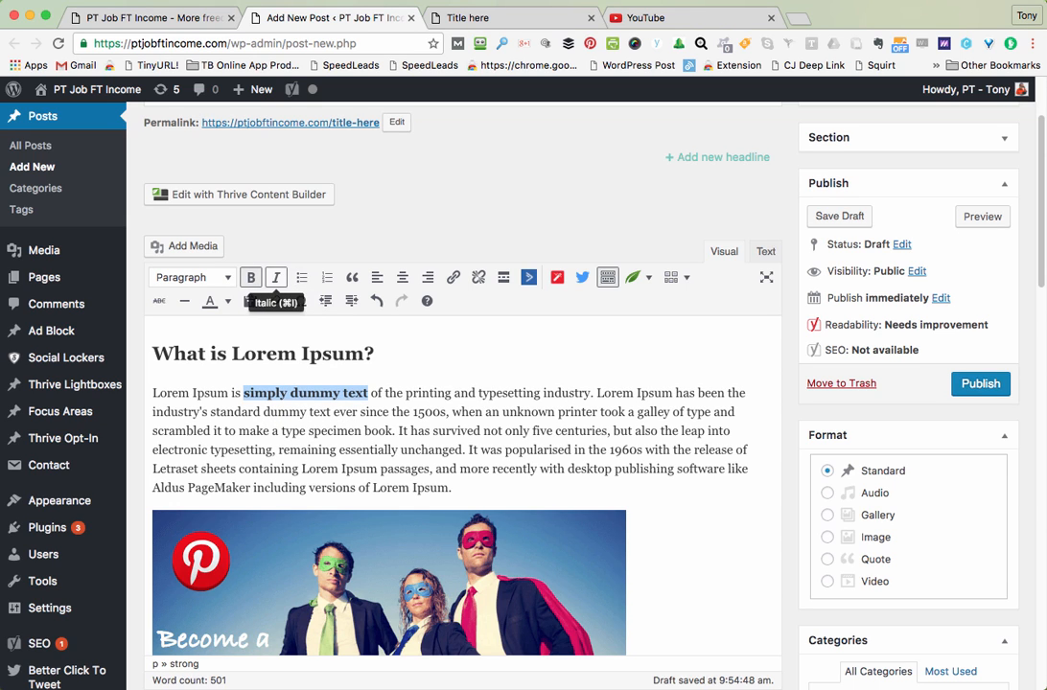
click(275, 277)
click(251, 277)
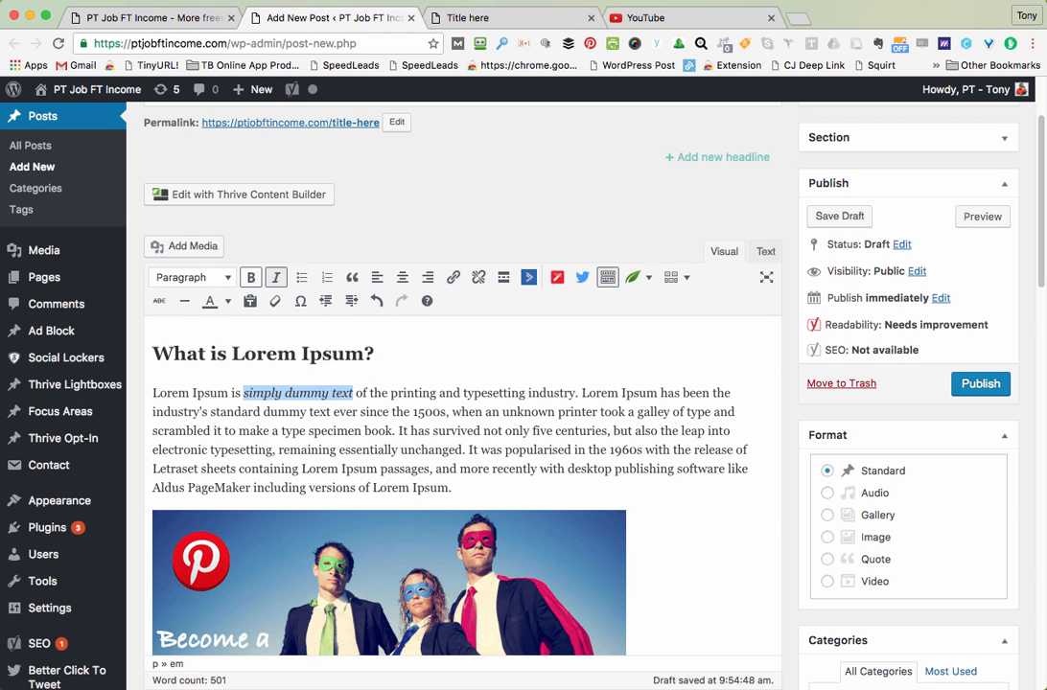
click(275, 277)
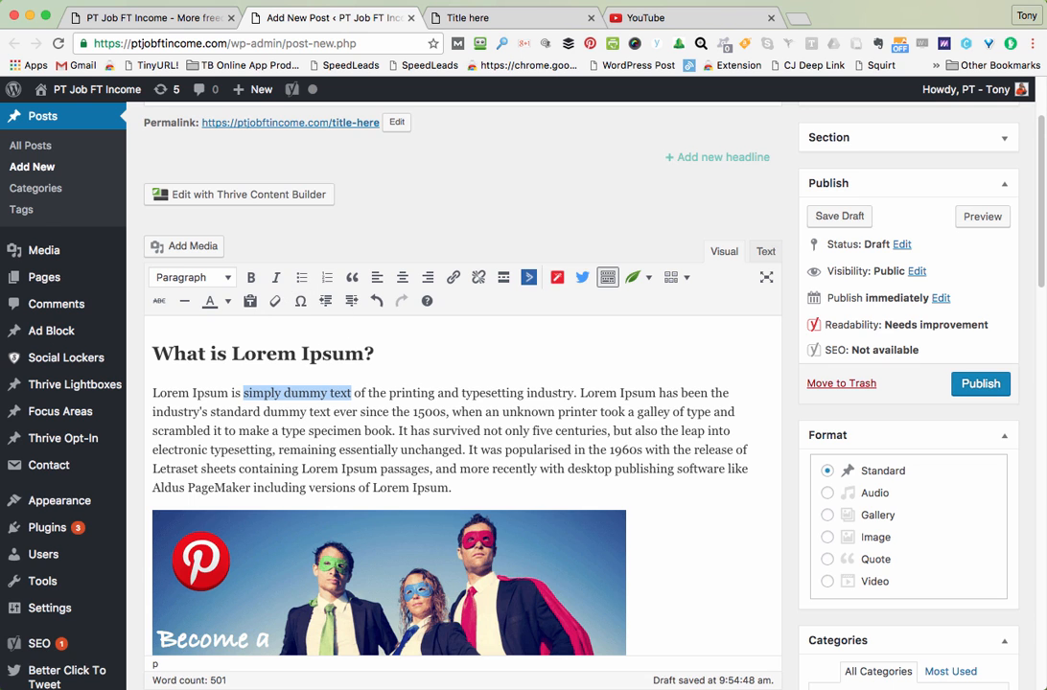
Step: Add a bulleted list below the "What is Lorem Ipsum?" heading with the items "point 1", "point 2" and "point 3"
click(374, 353)
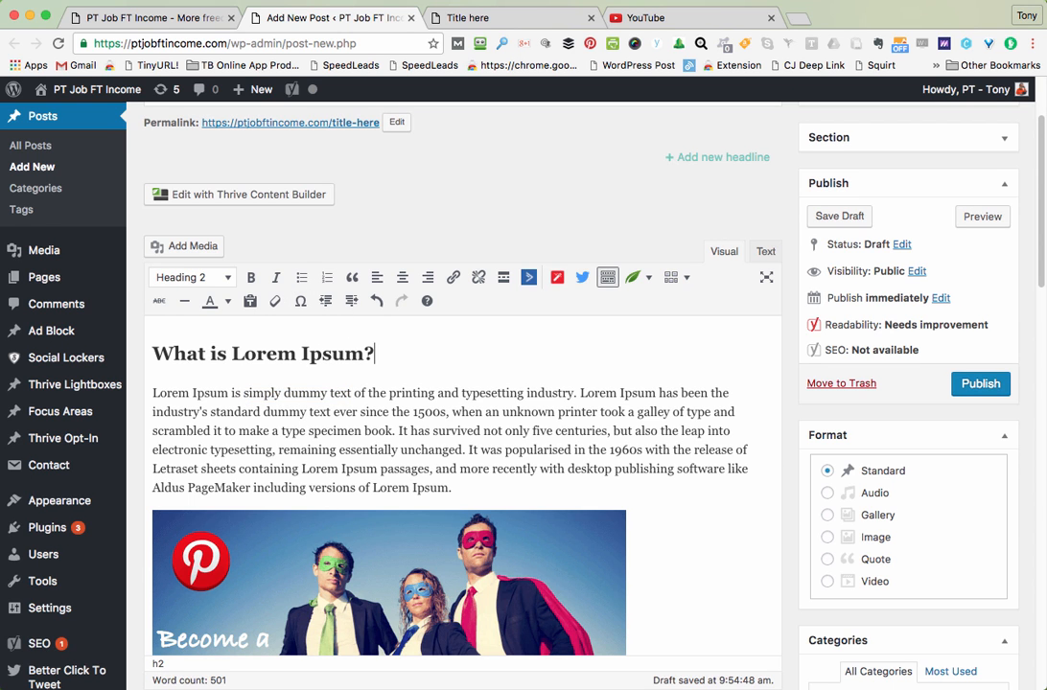
scroll(460, 383, down, 5)
scroll(460, 383, up, 3)
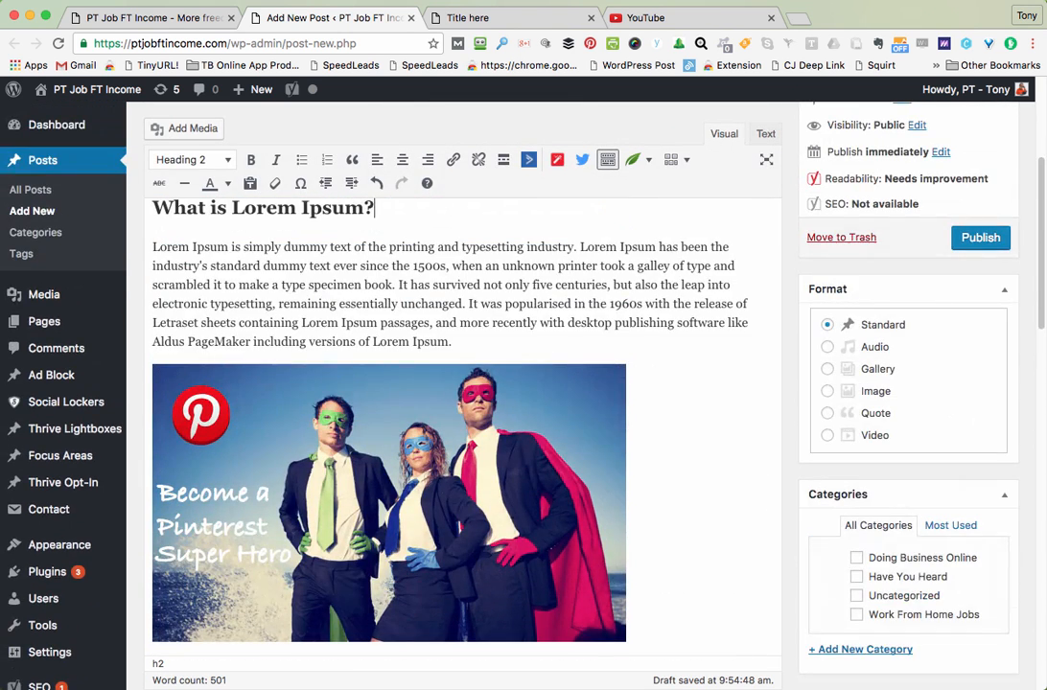
scroll(460, 383, up, 1)
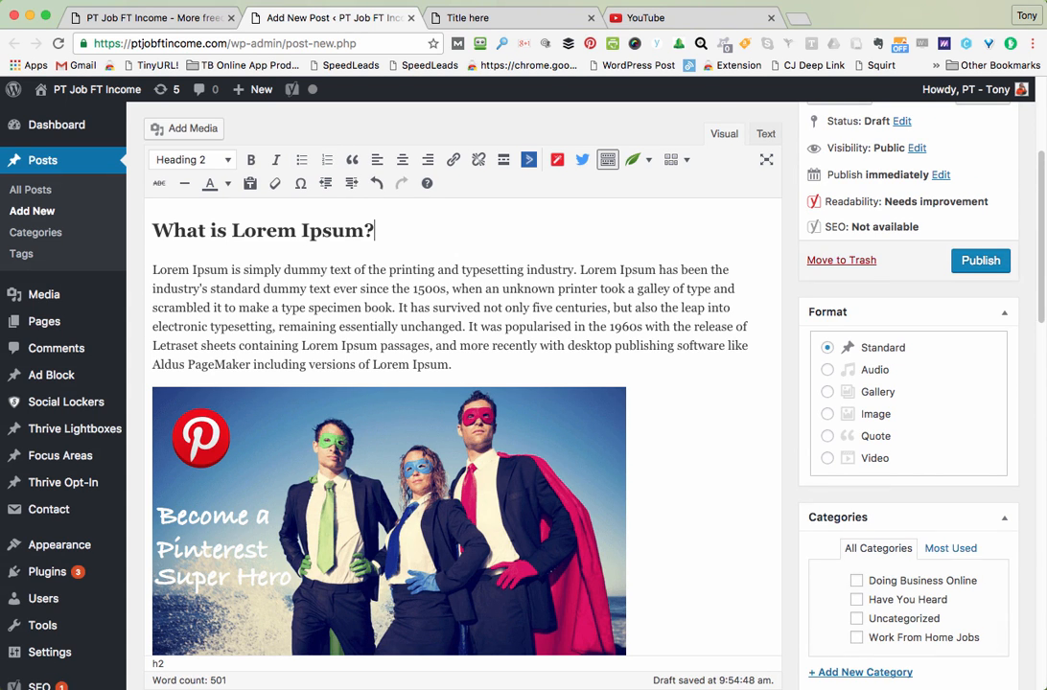
key(Return)
click(301, 159)
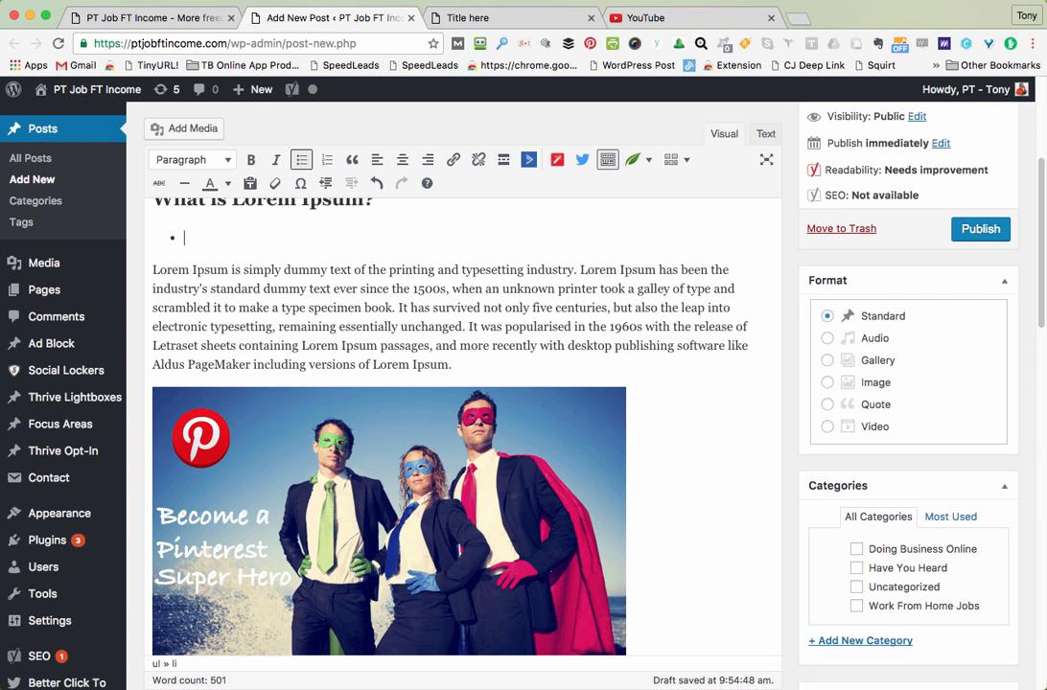
text(point 1)
key(Return)
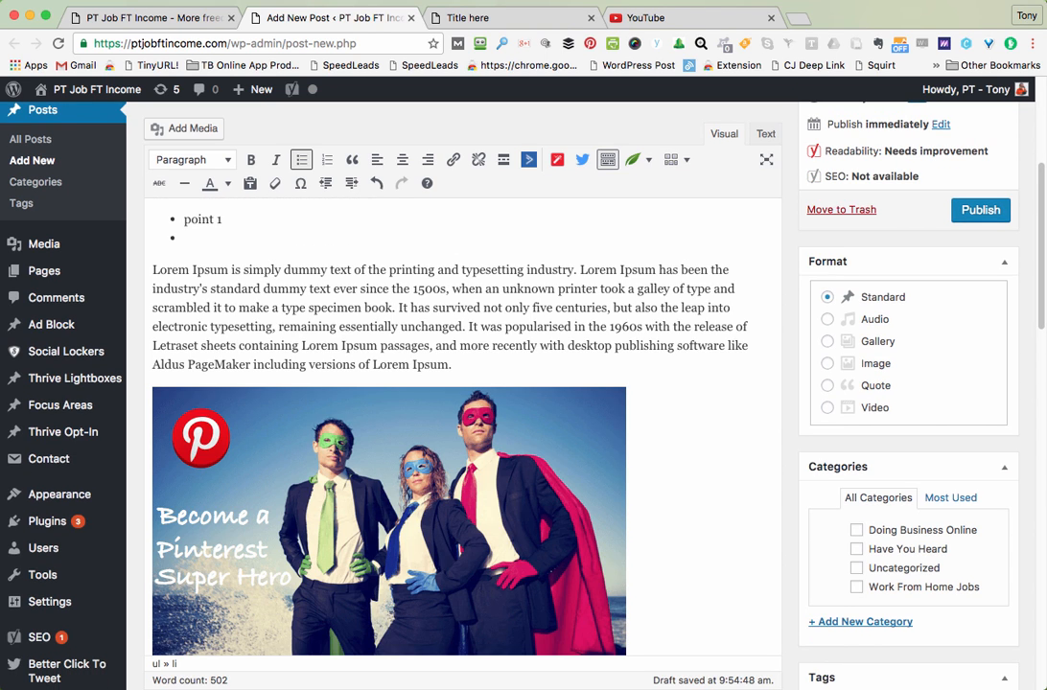
text(point 2)
key(Return)
text(point 3)
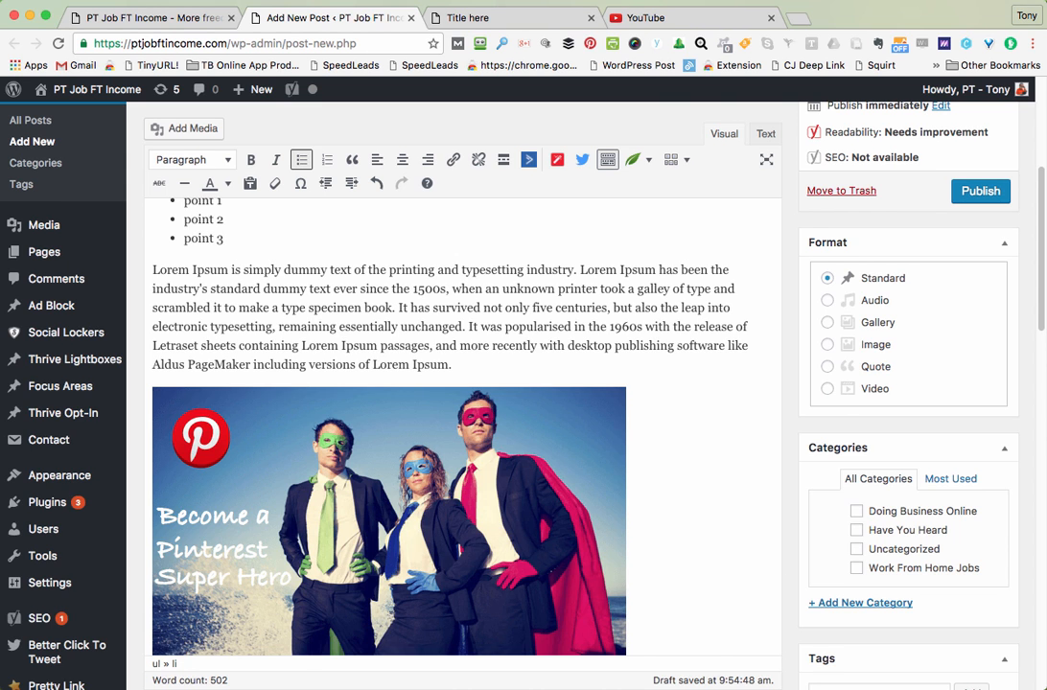
Step: Convert the three-item bulleted list under "What is Lorem Ipsum?" into a numbered list
scroll(460, 383, up, 5)
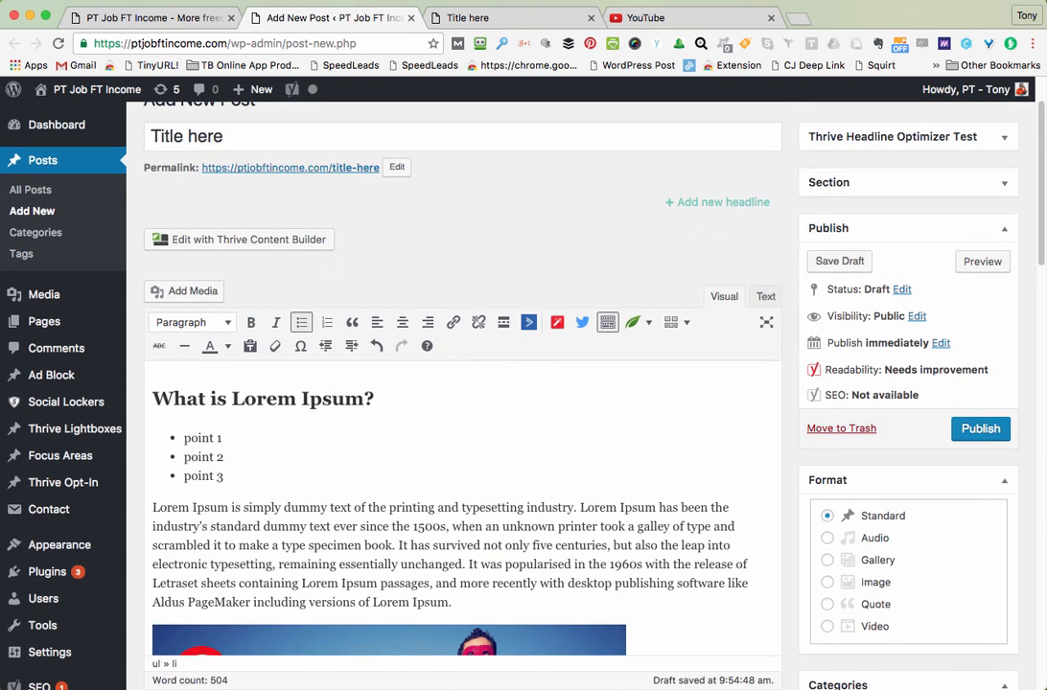
drag(224, 476, 182, 438)
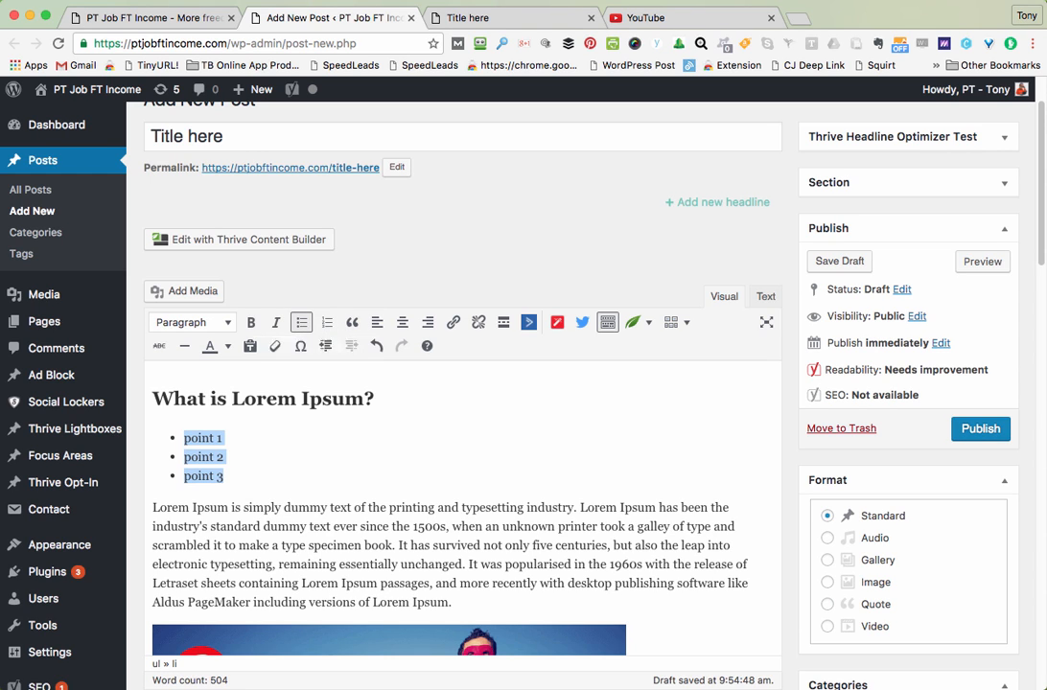
click(327, 322)
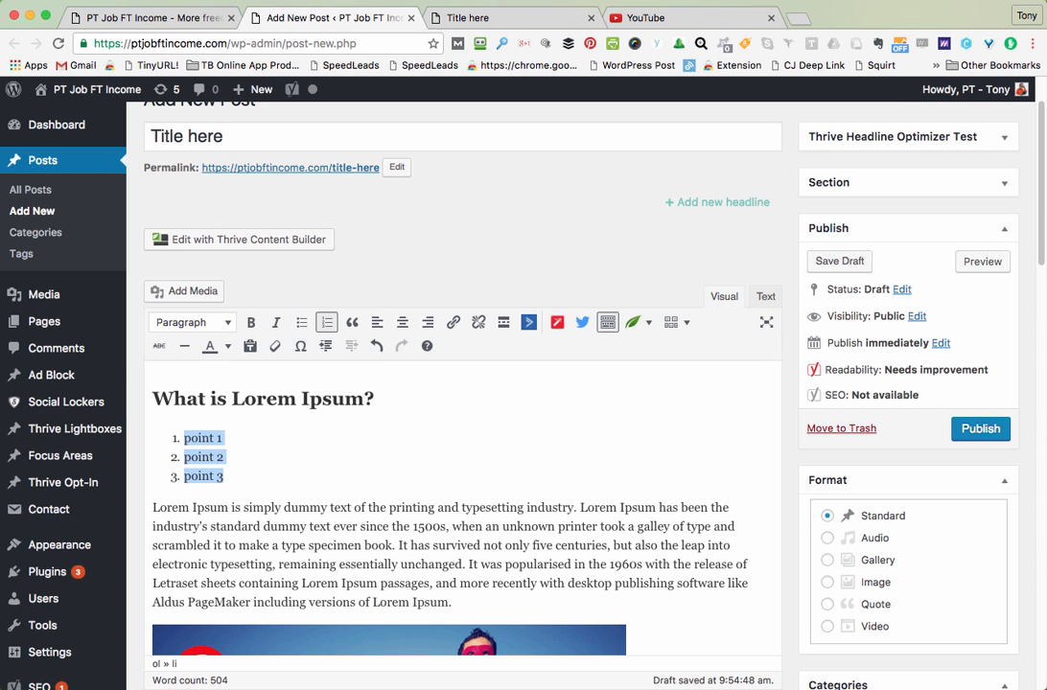
click(223, 439)
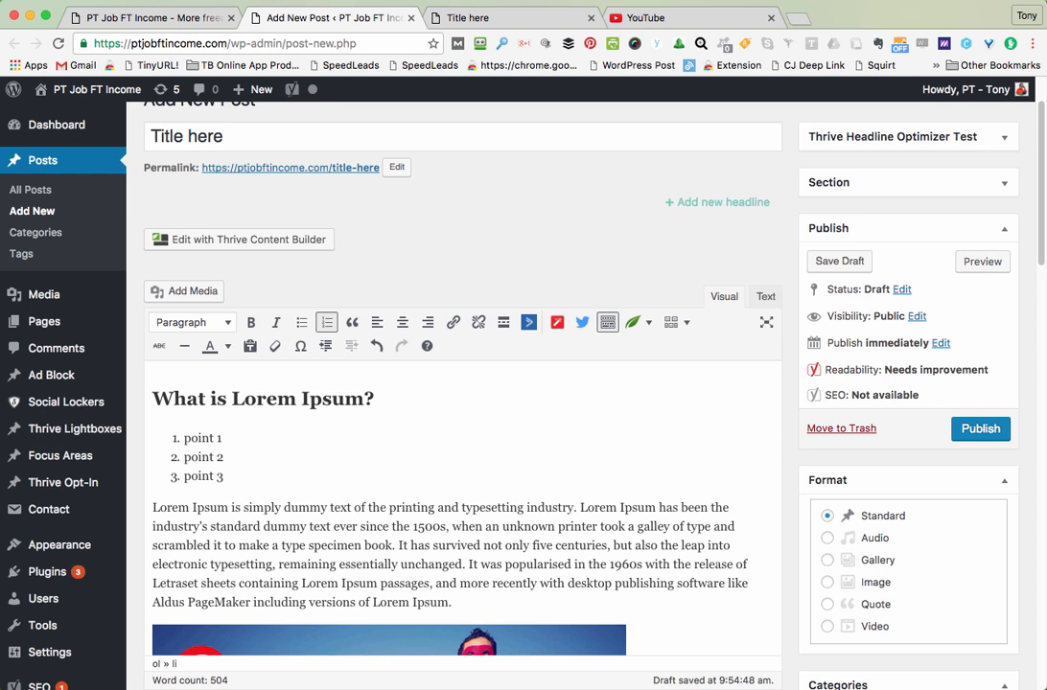
Step: Preview the post to check how the numbered list looks, and return to the post editor
click(982, 260)
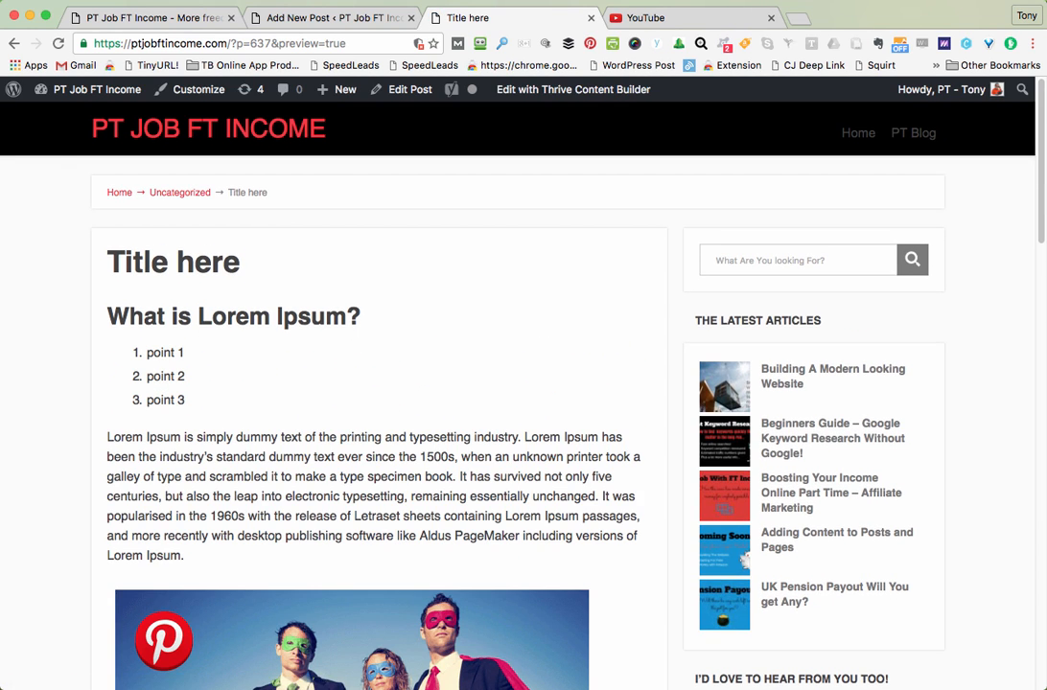
scroll(518, 383, down, 2)
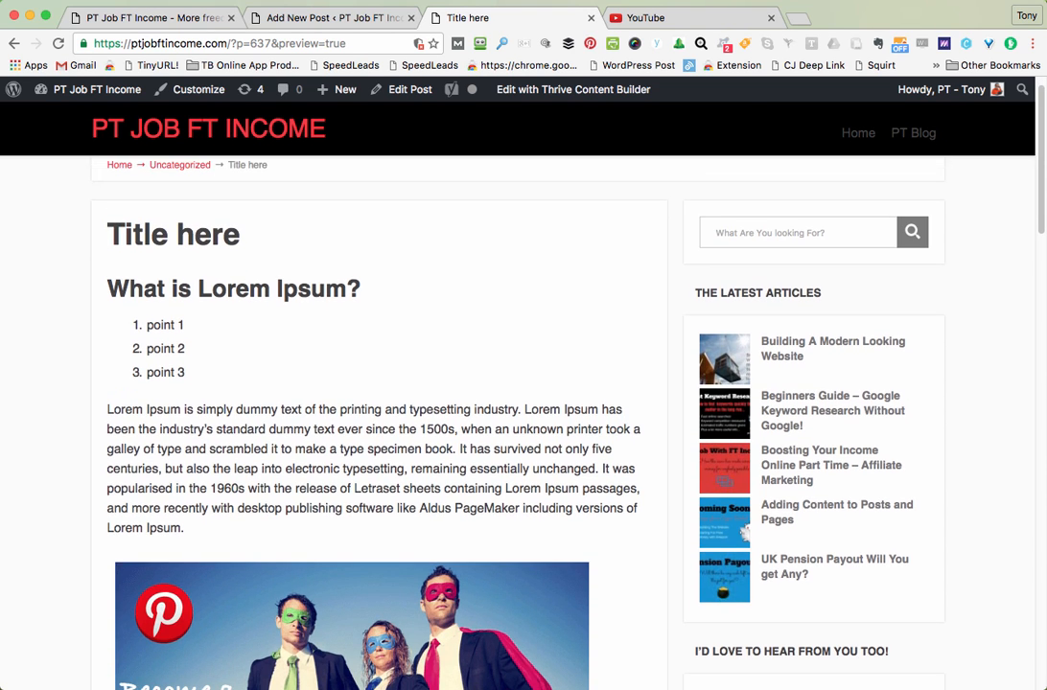
click(311, 17)
Step: Remove the numbering from the three points and delete them from below the "What is Lorem Ipsum?" heading
drag(226, 477, 184, 438)
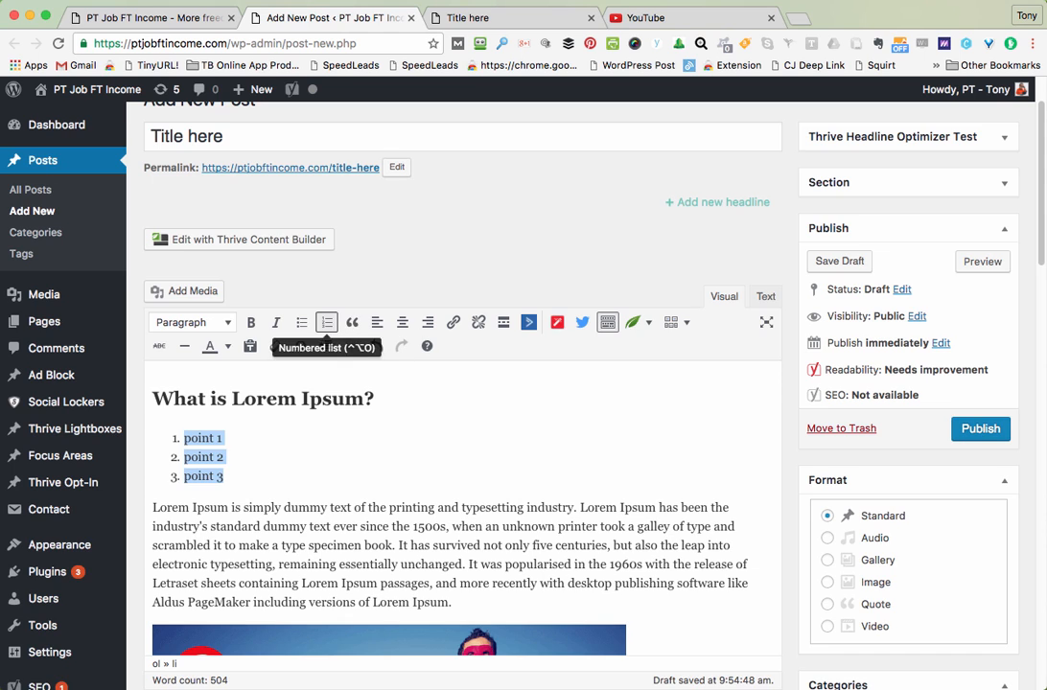
click(327, 322)
key(BackSpace)
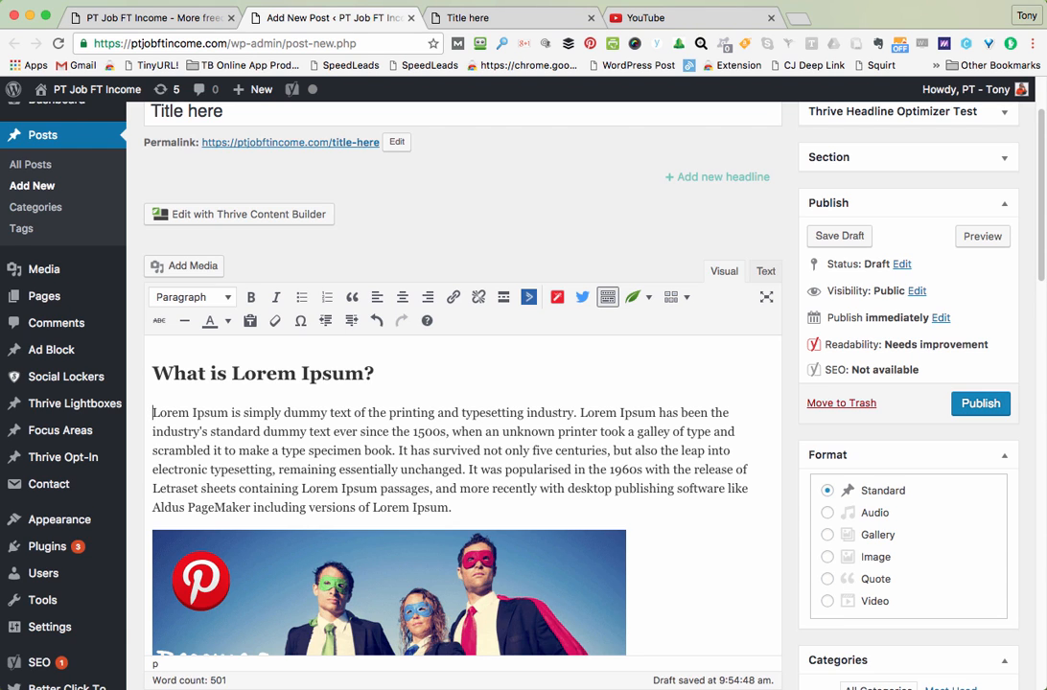
Step: Format the whole paragraph under "What is Lorem Ipsum?" as a blockquote and check it in the post preview
drag(452, 507, 152, 412)
click(352, 298)
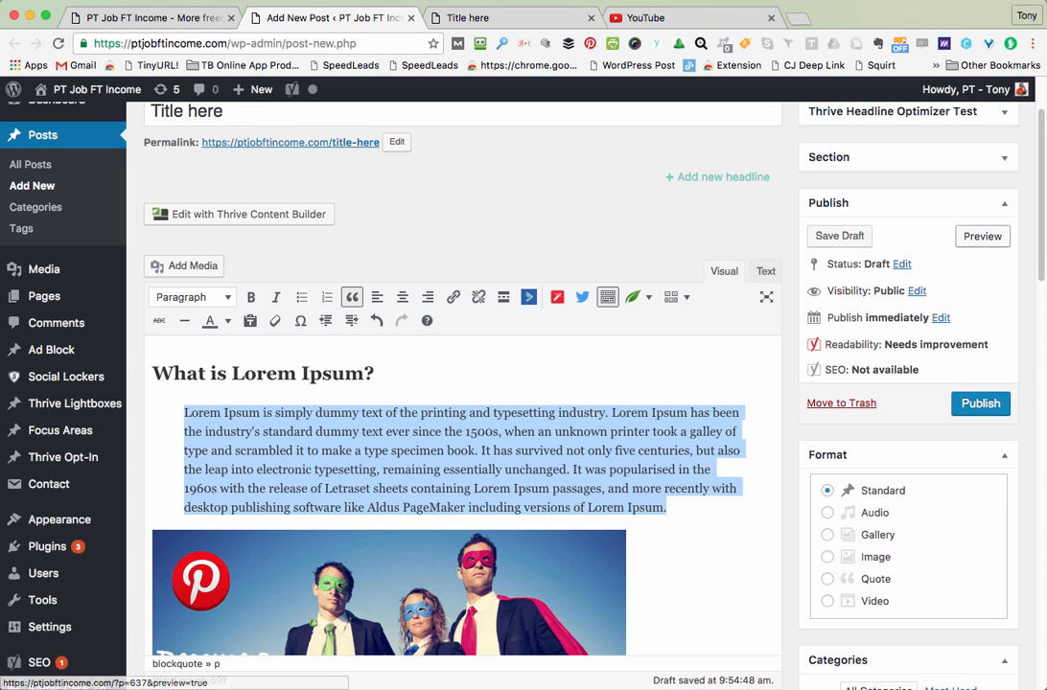
click(982, 235)
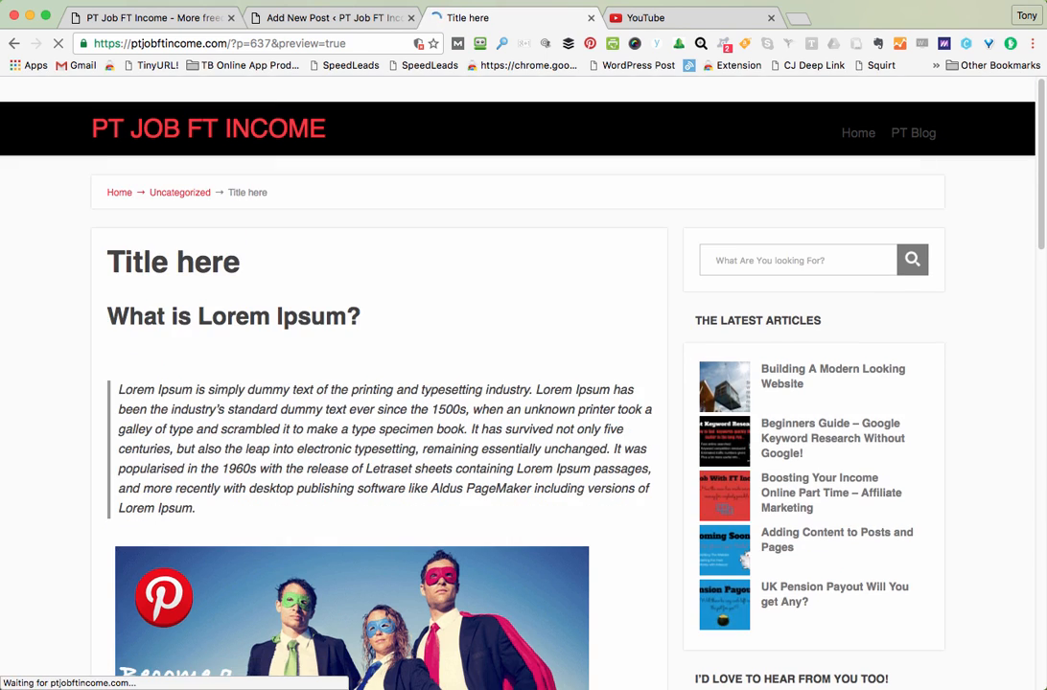
scroll(745, 284, down, 5)
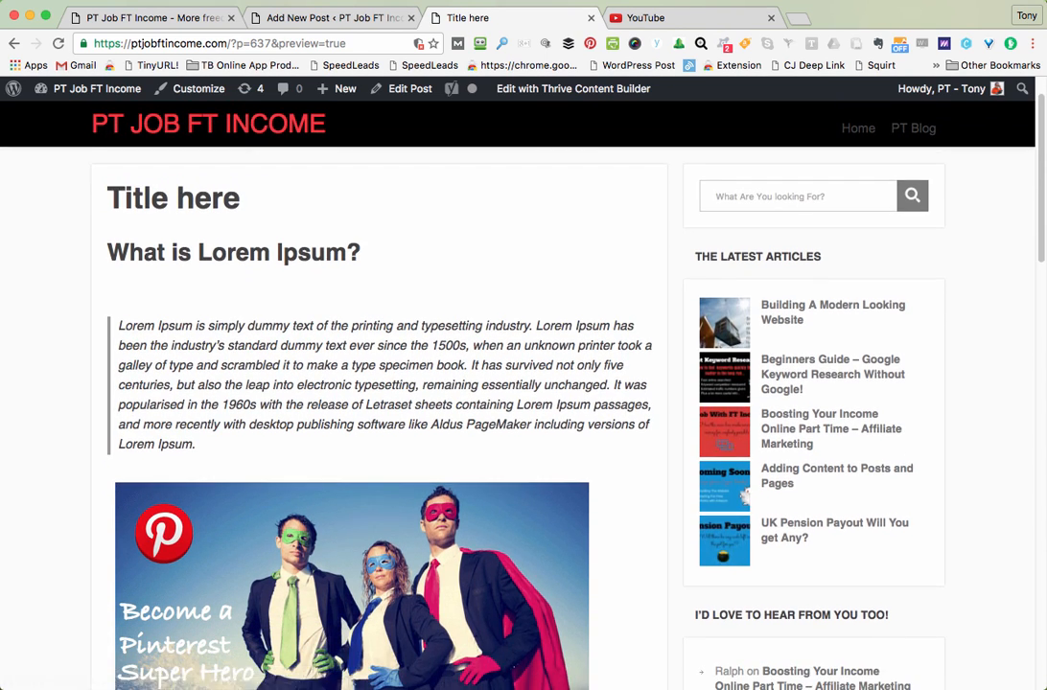
scroll(384, 403, up, 5)
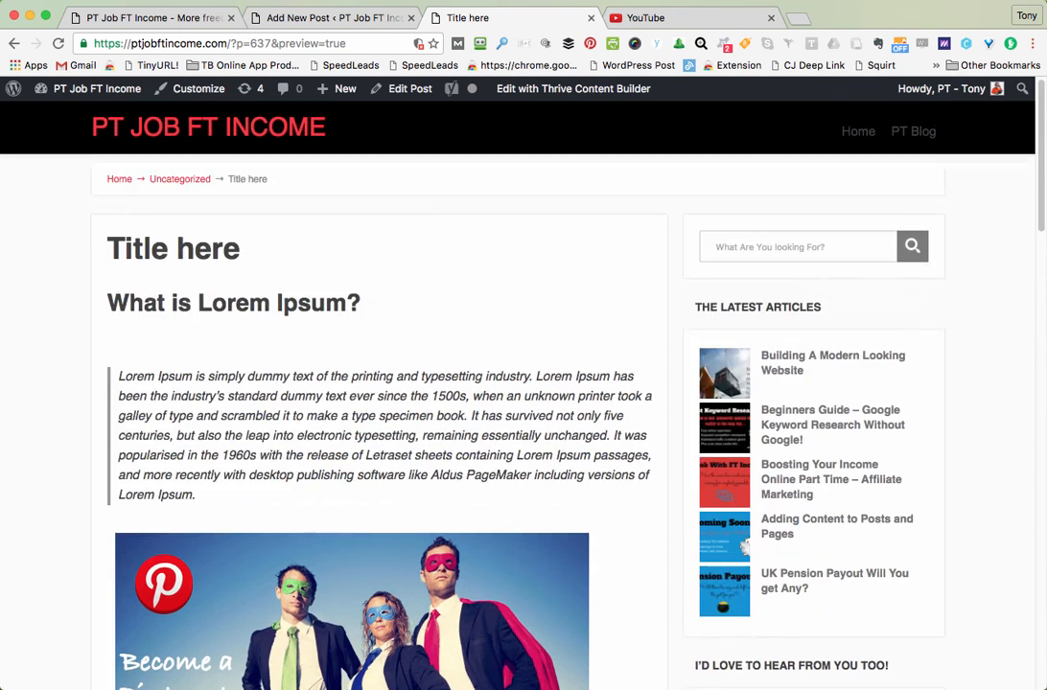
Step: Return to the post editor and remove the blockquote formatting from the paragraph under "What is Lorem Ipsum?"
click(332, 18)
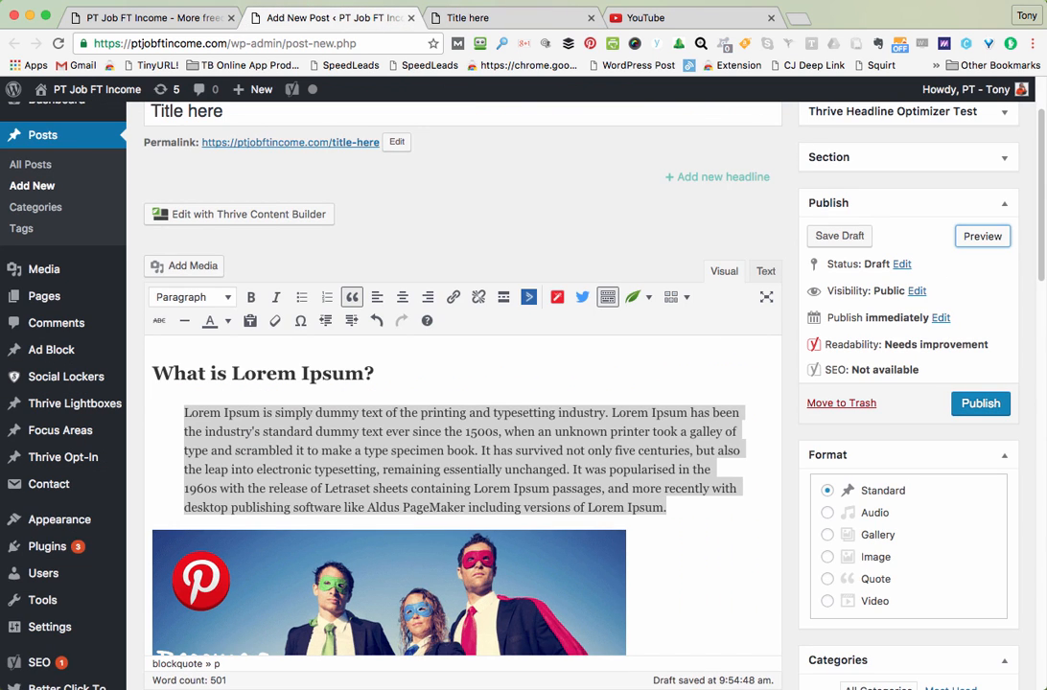
click(352, 298)
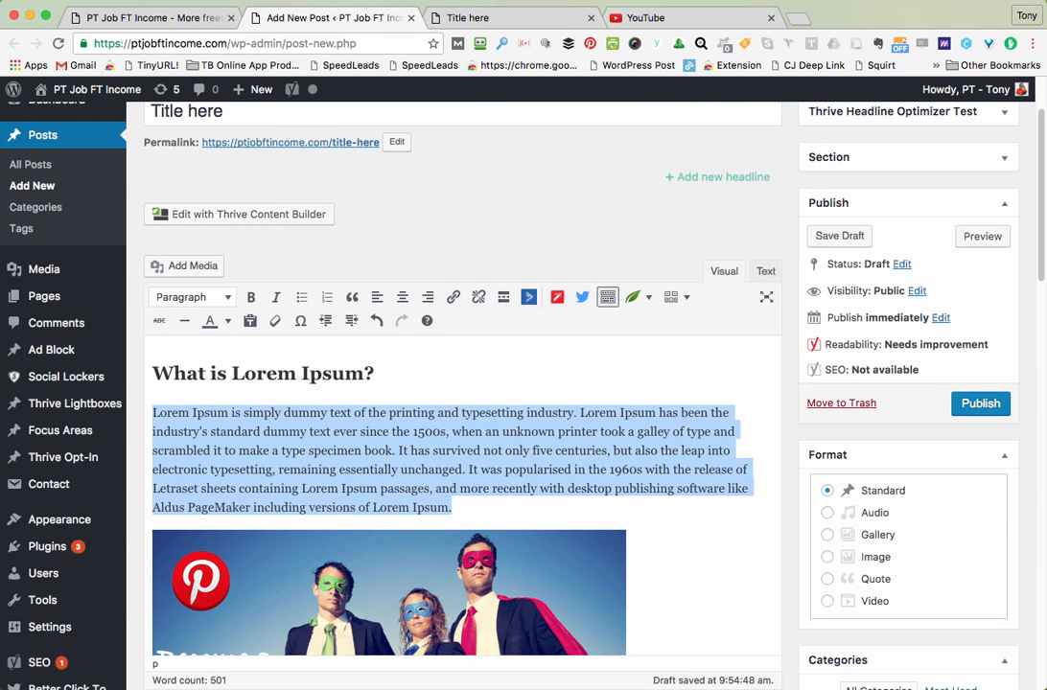
click(393, 451)
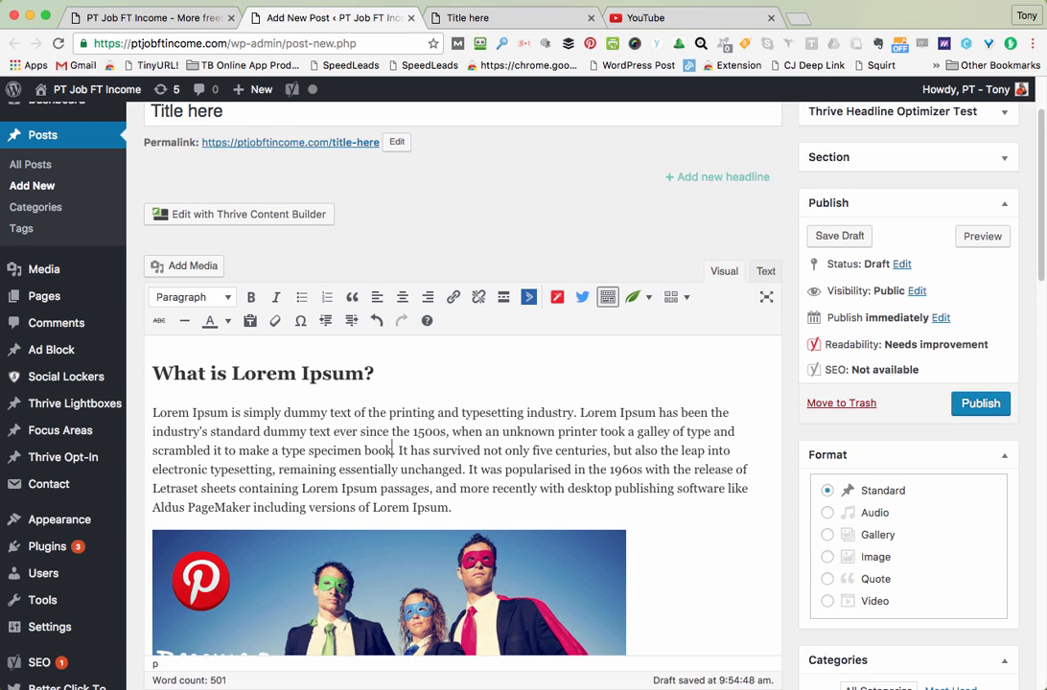
Step: Try centre, right and left alignment on the paragraph under "What is Lorem Ipsum?", and clear the alignment setting again
drag(452, 507, 153, 413)
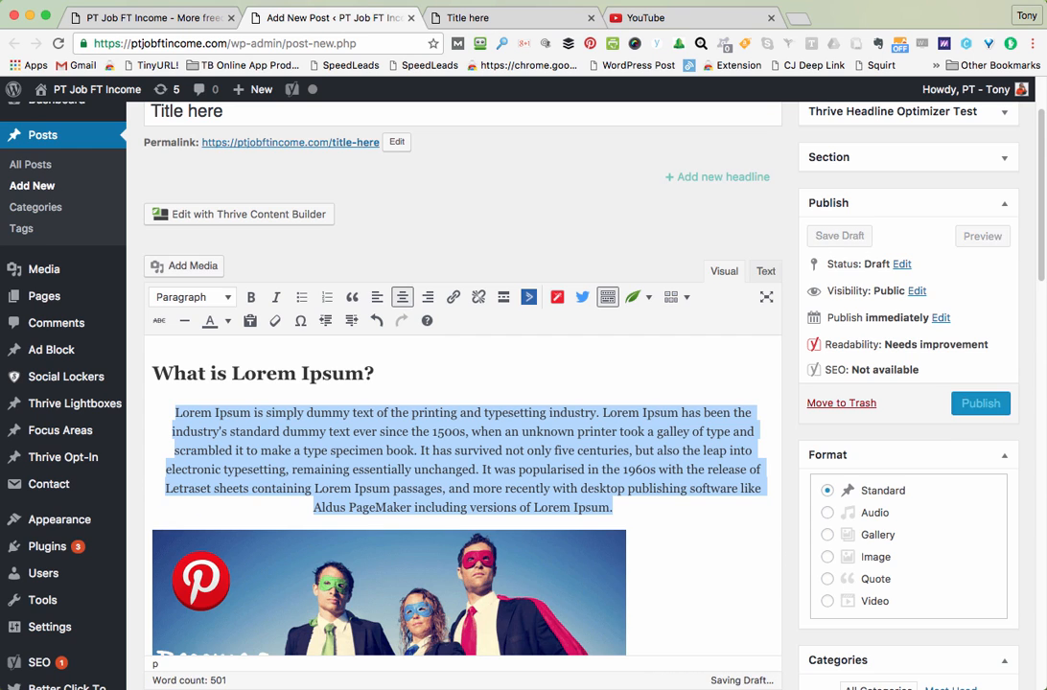
click(428, 297)
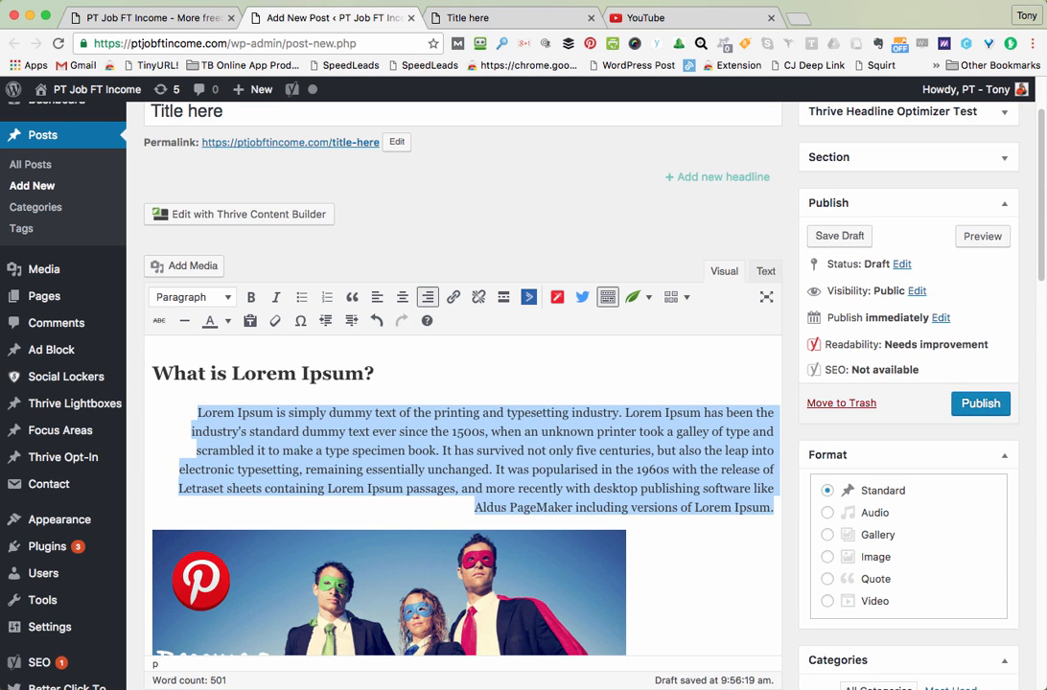
click(377, 297)
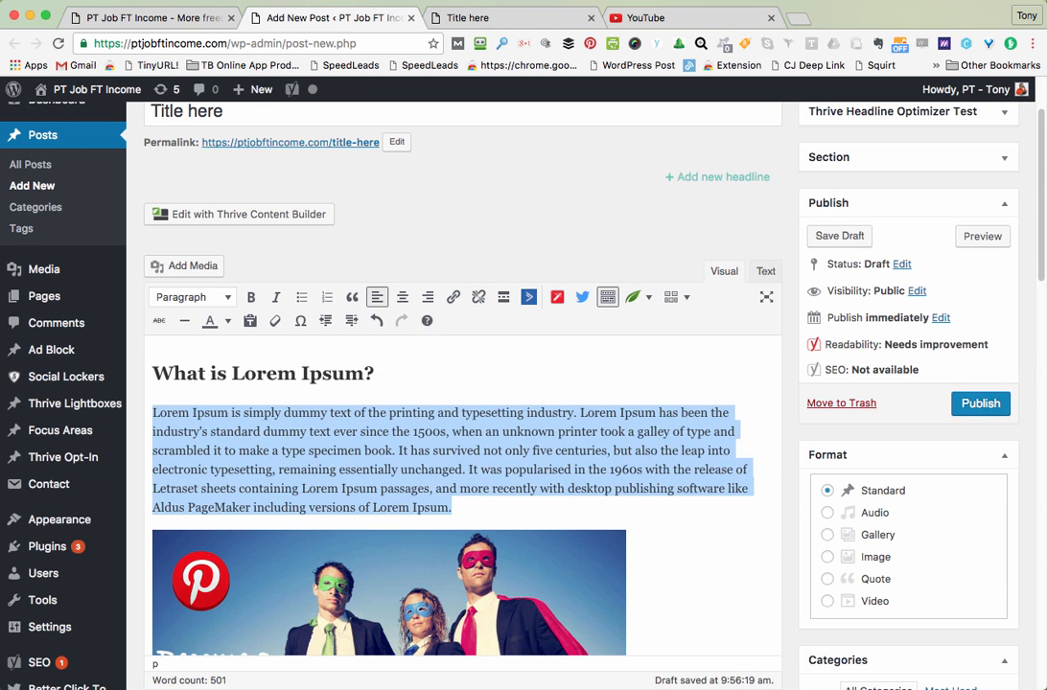
click(425, 431)
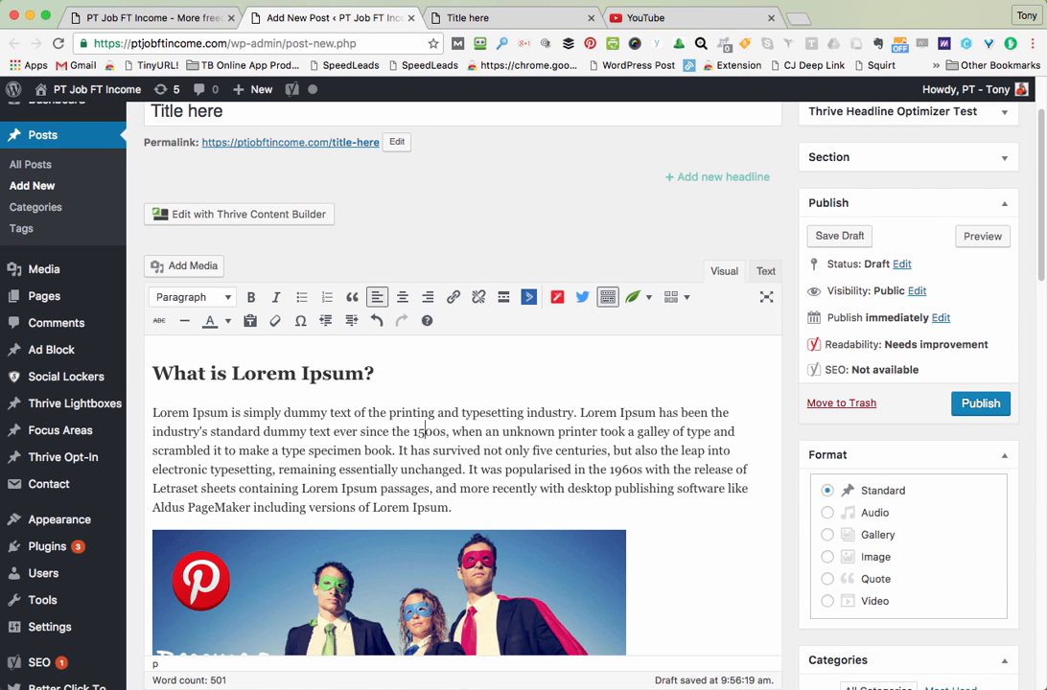
drag(211, 432, 331, 432)
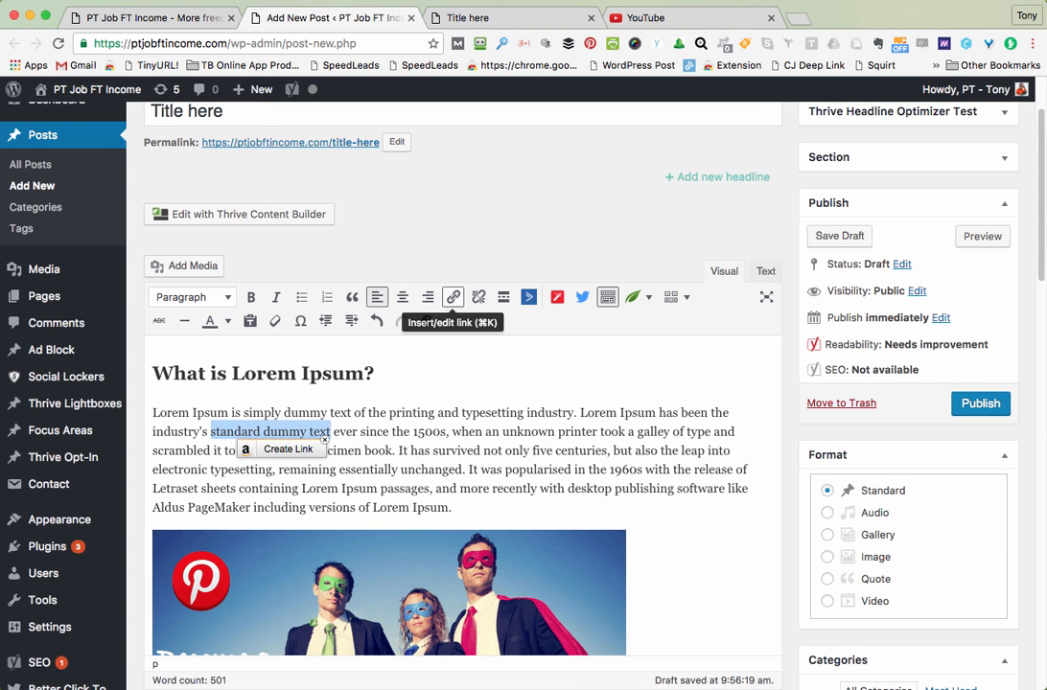
click(376, 298)
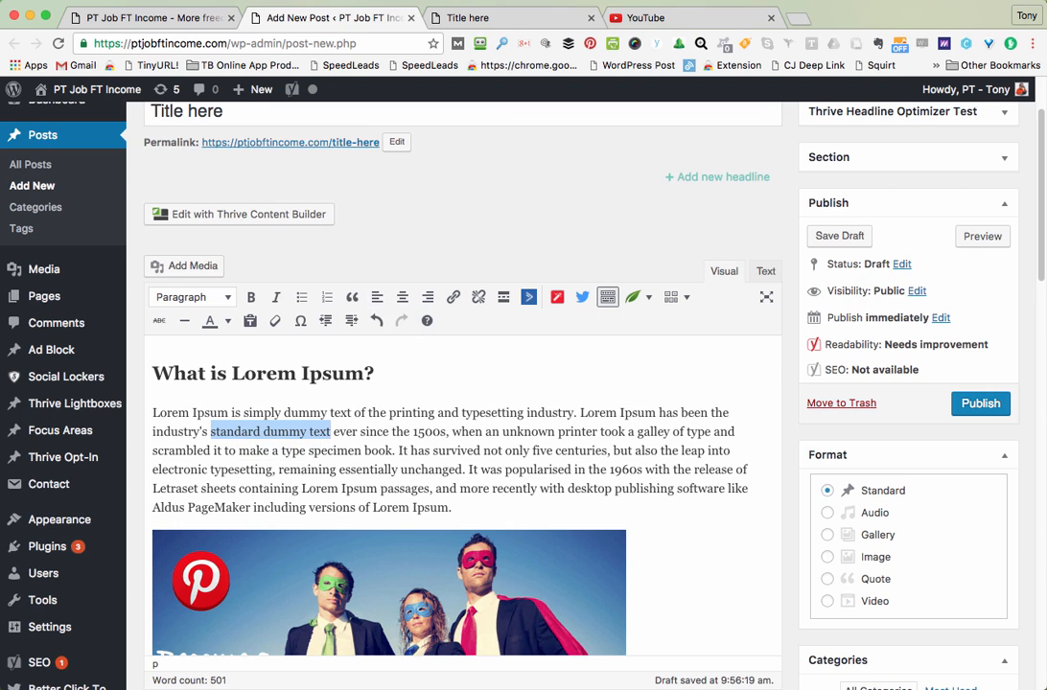
click(359, 432)
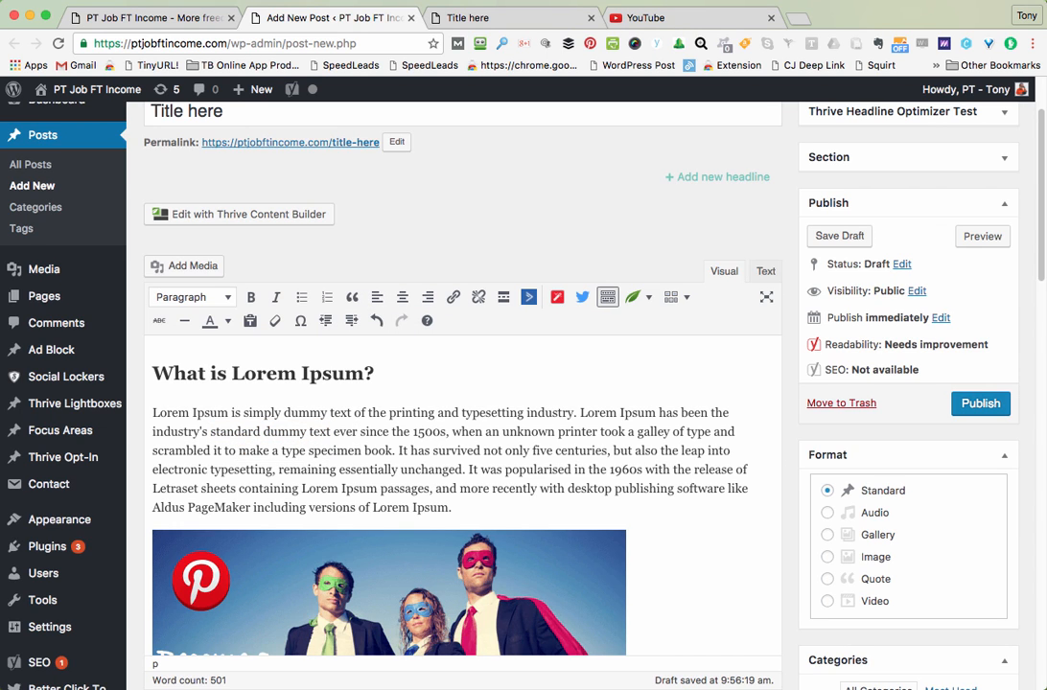
Step: Link "standard dummy text eve" in the first paragraph to the "Beginners Guide – Google Keyword Research Without Google!" post, found by searching "word"
drag(358, 432, 210, 431)
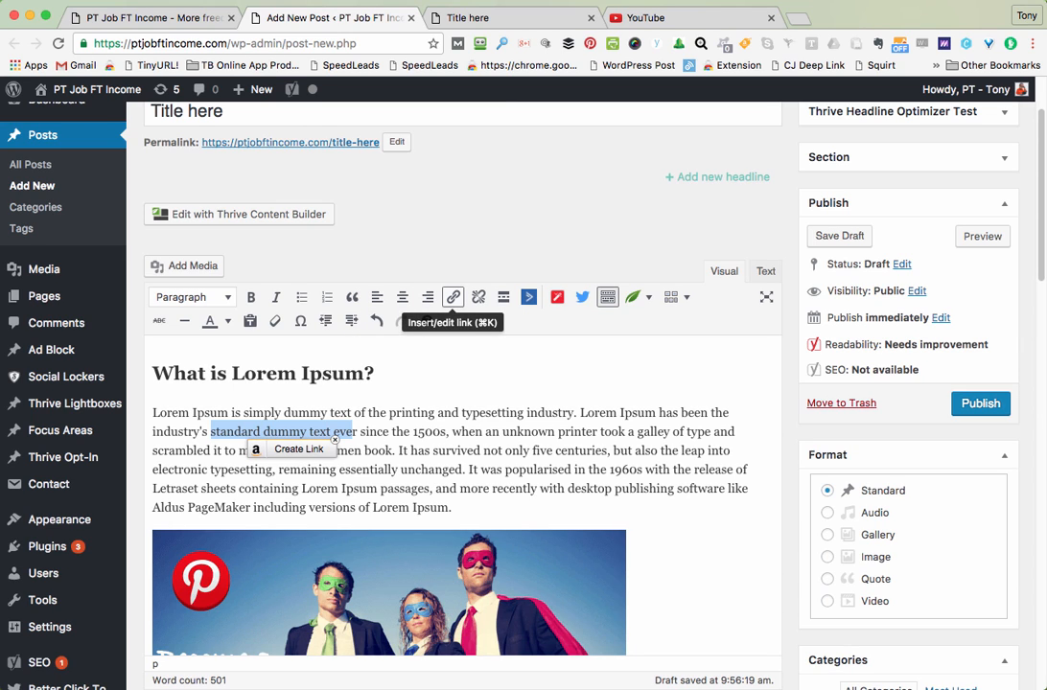
click(452, 297)
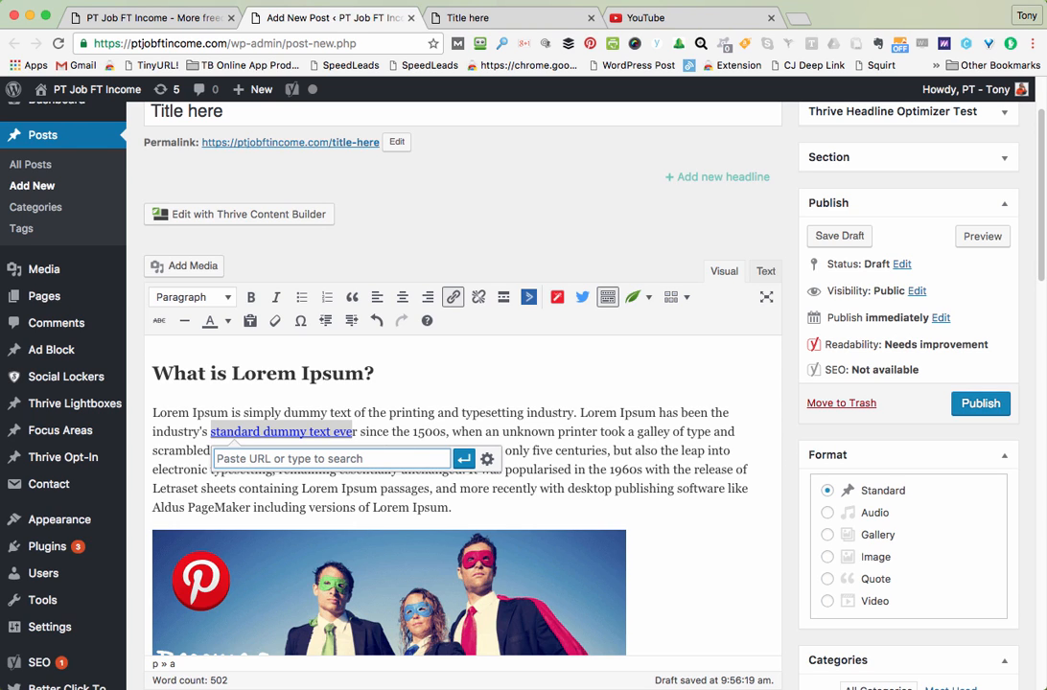
text(wordpr)
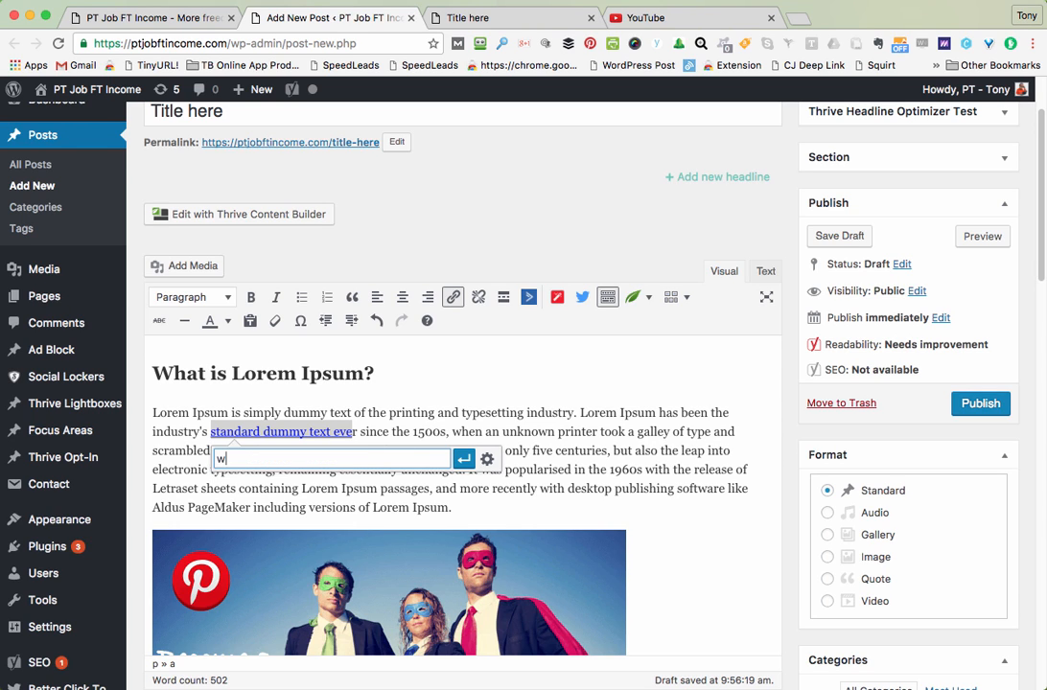
key(BackSpace)
key(BackSpace)
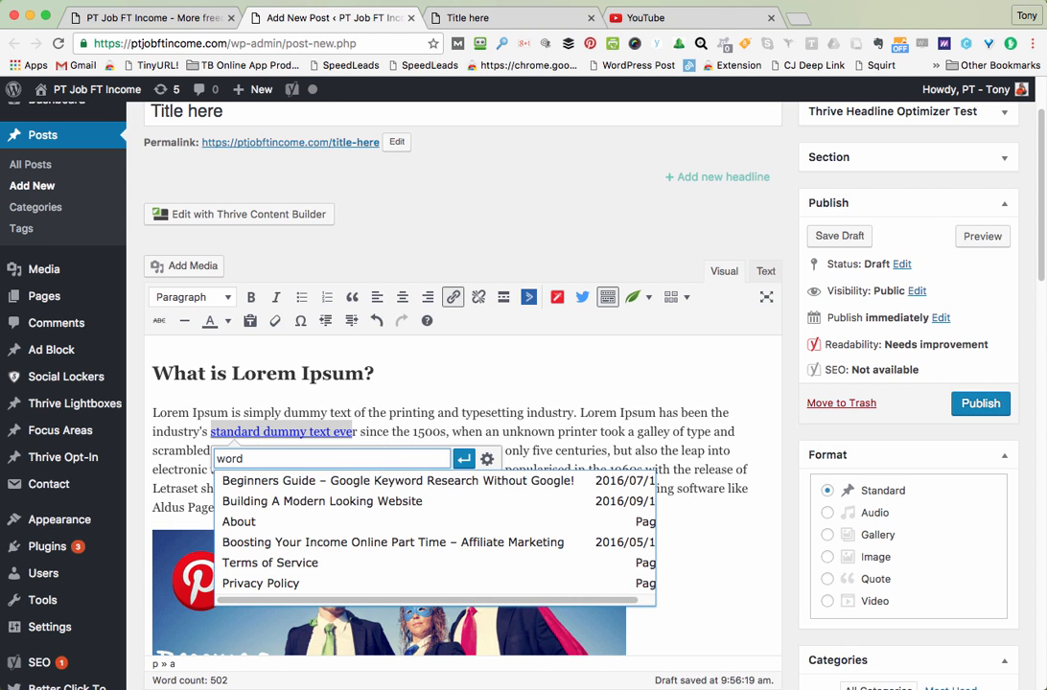
scroll(393, 542, down, 1)
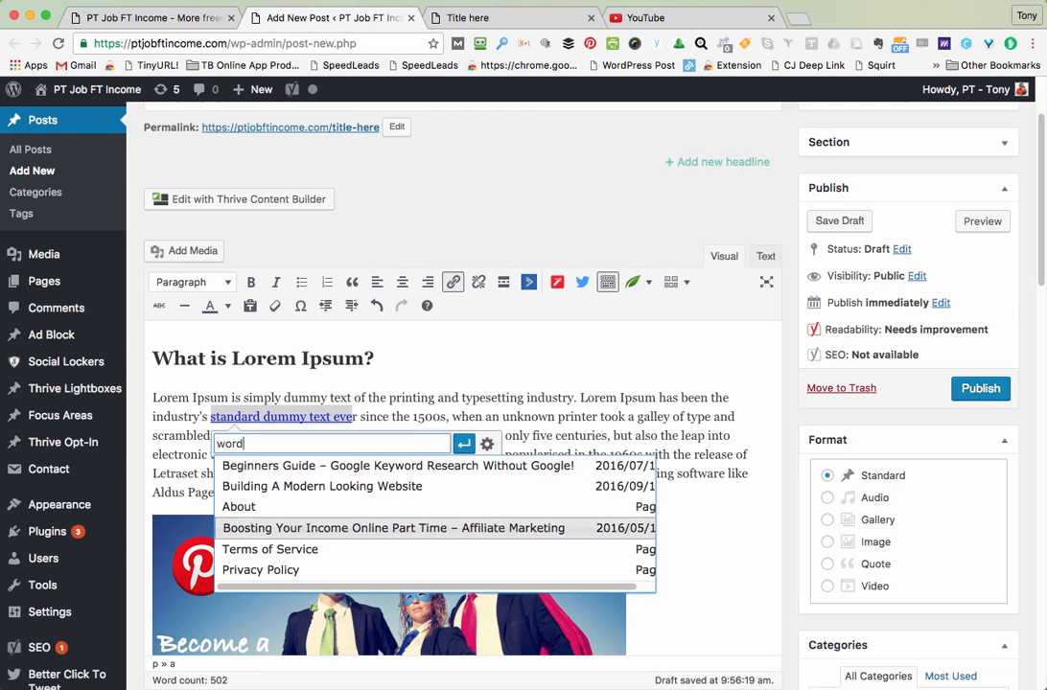
key(Return)
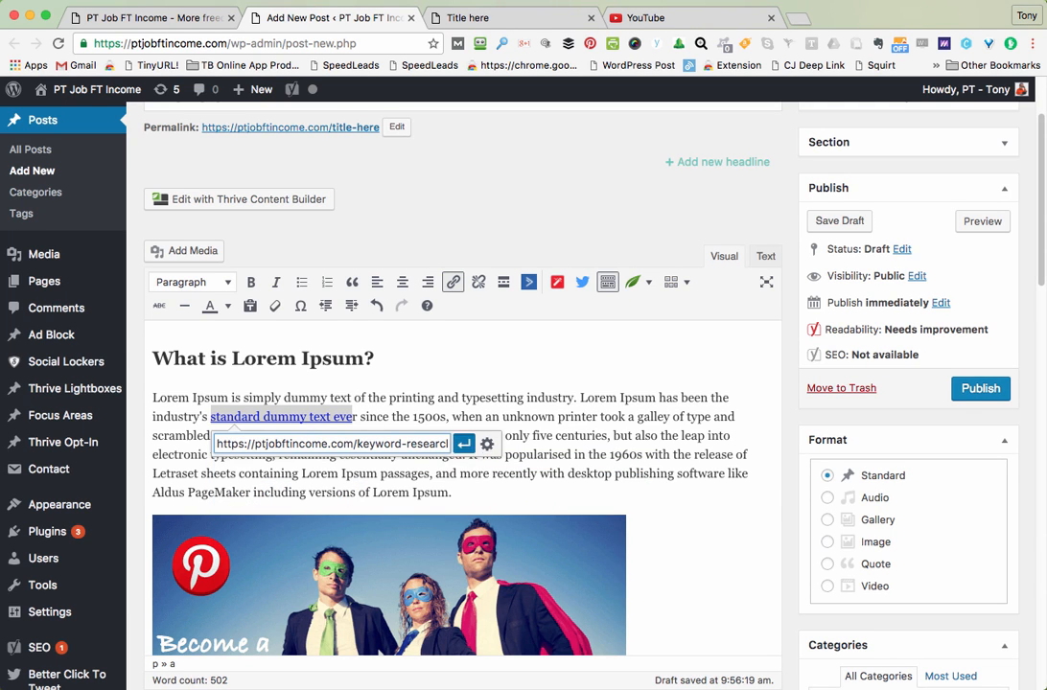
click(464, 444)
click(458, 416)
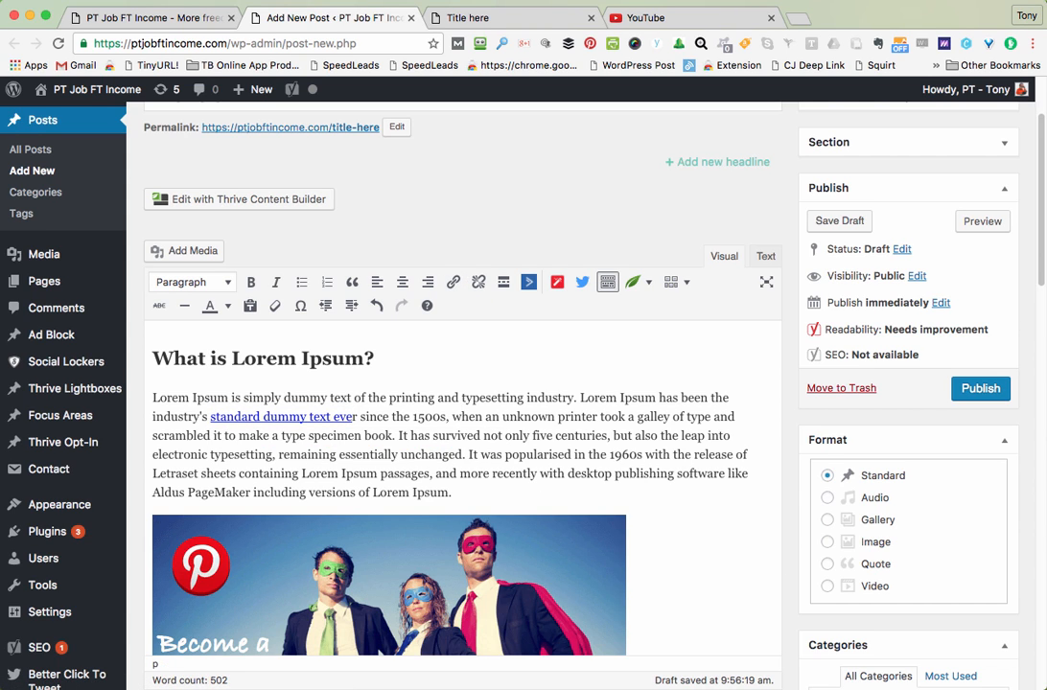
Step: Preview the post, follow the link in the first paragraph to test it, and return to the post editor
click(982, 221)
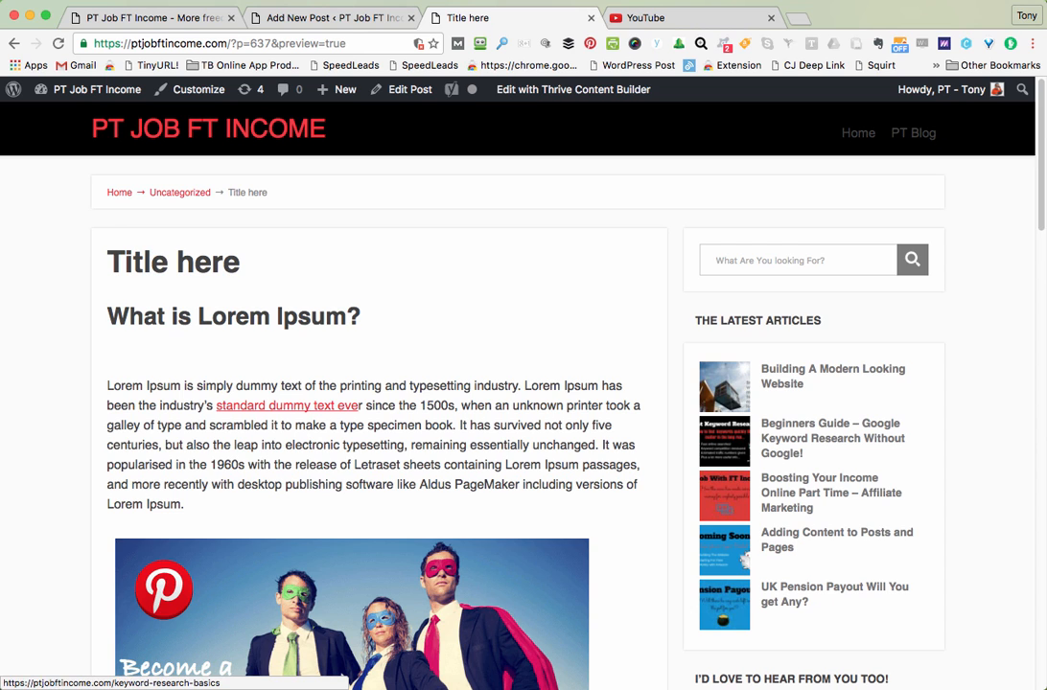
click(288, 406)
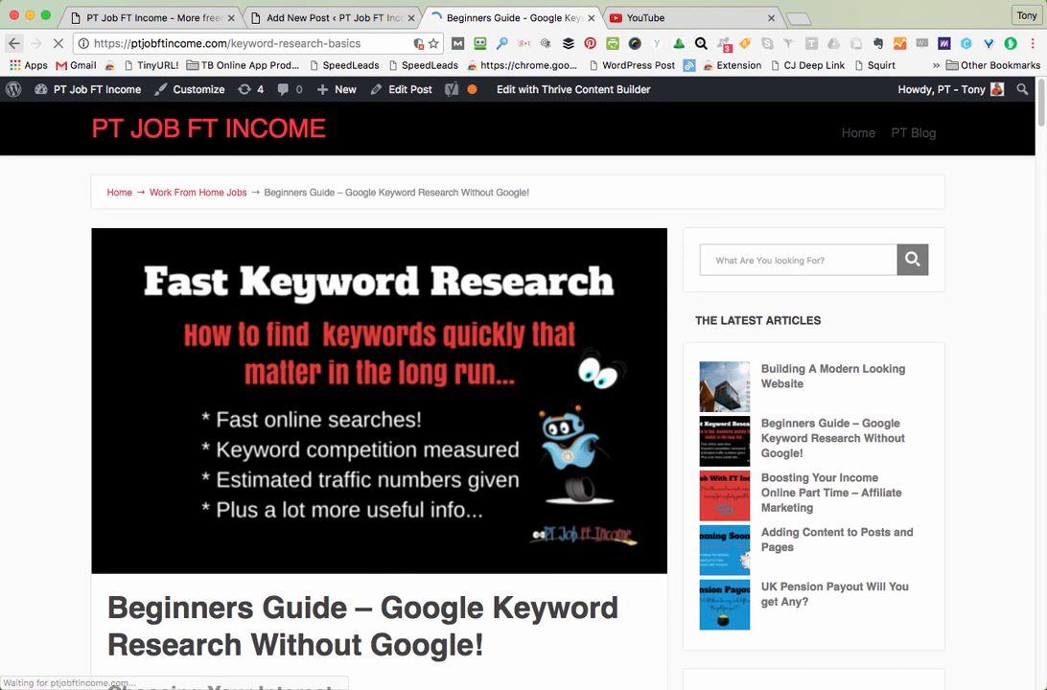
click(14, 43)
click(333, 18)
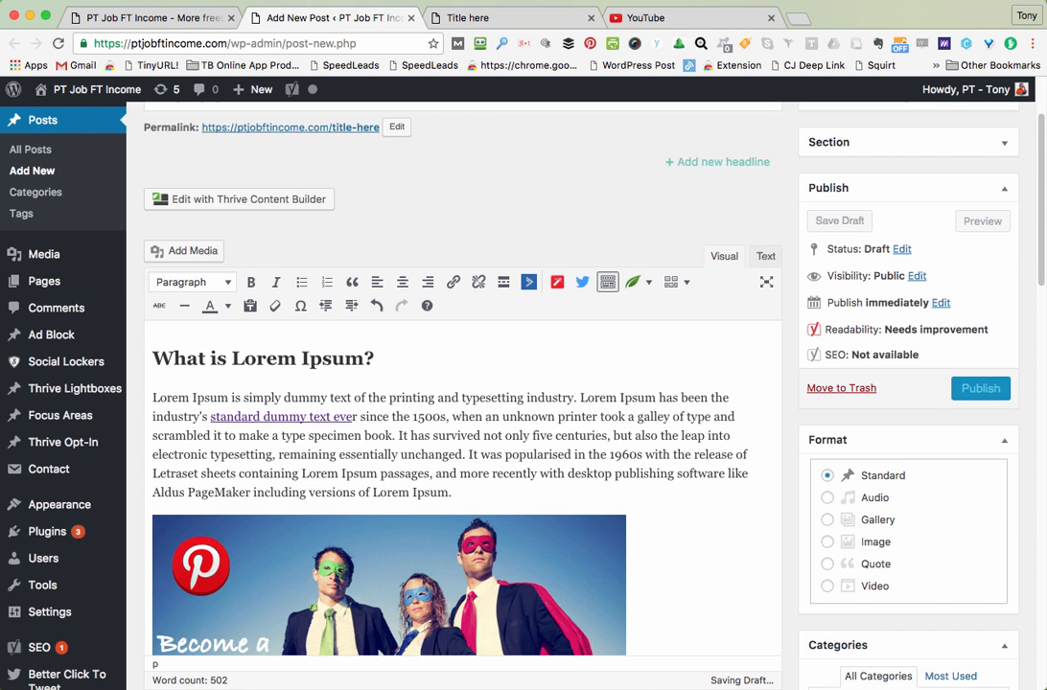
drag(357, 417, 210, 417)
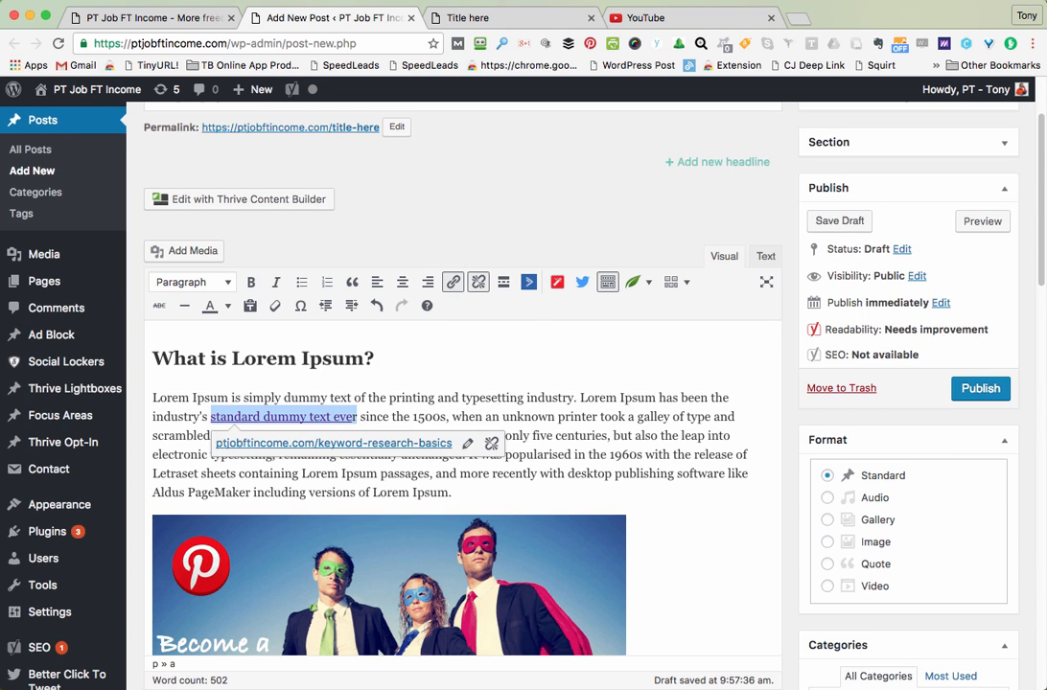
click(478, 282)
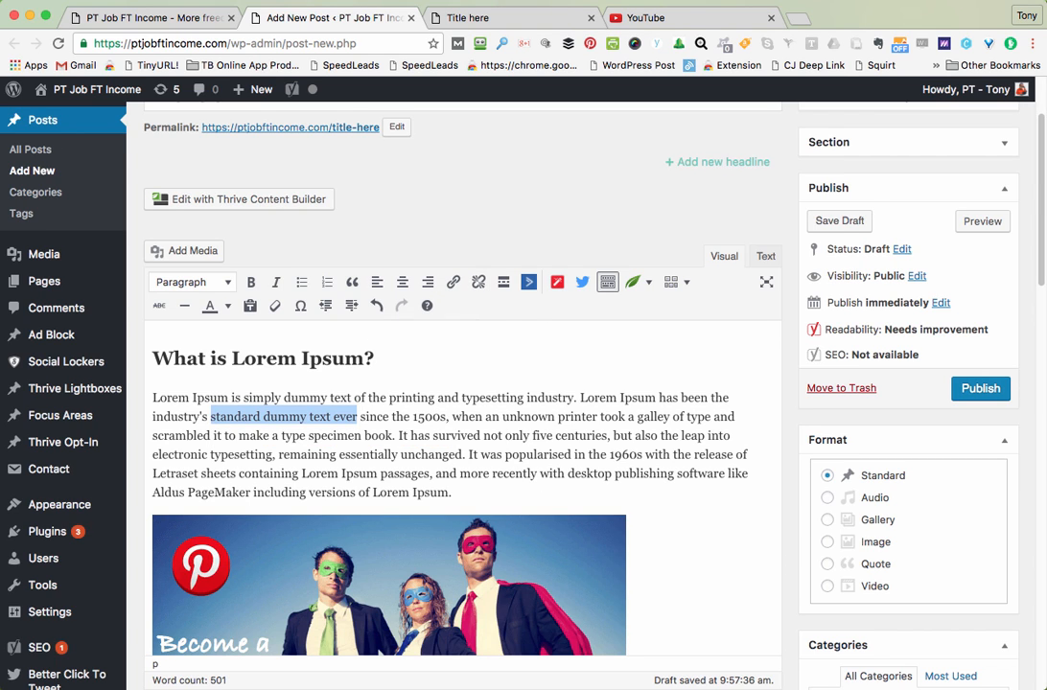
click(452, 282)
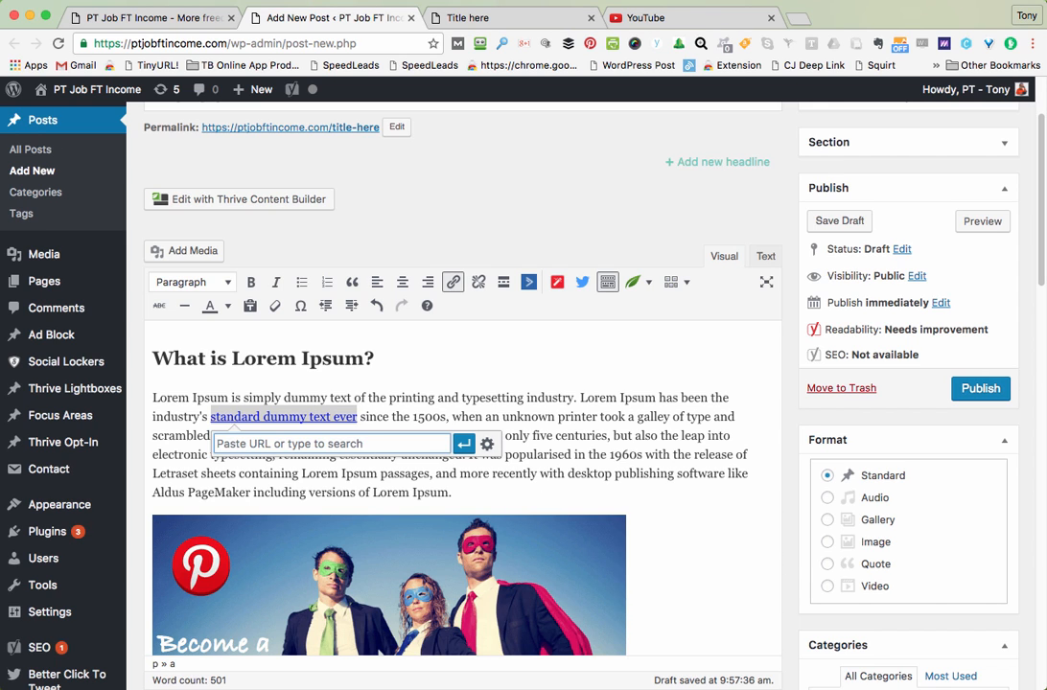
text(http)
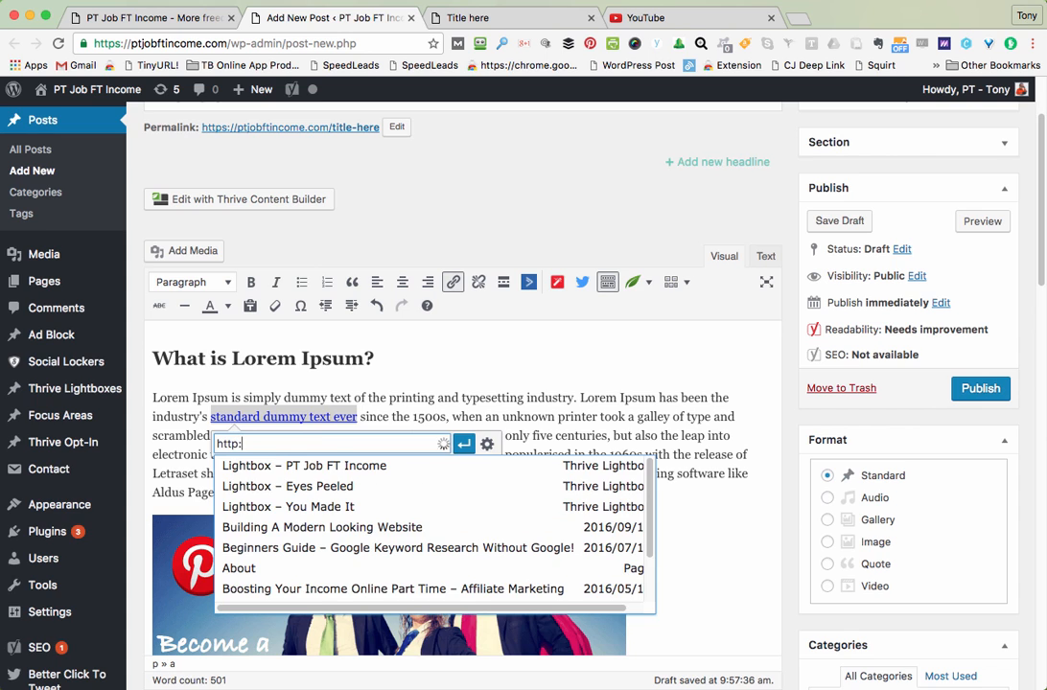
text(://www)
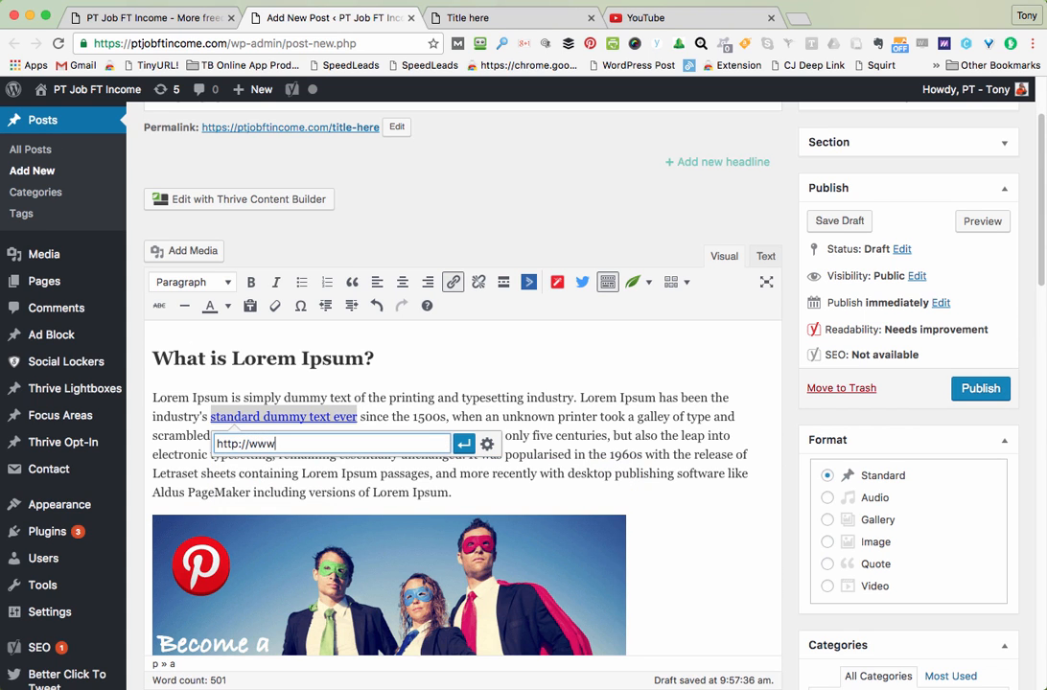
text(.google.com)
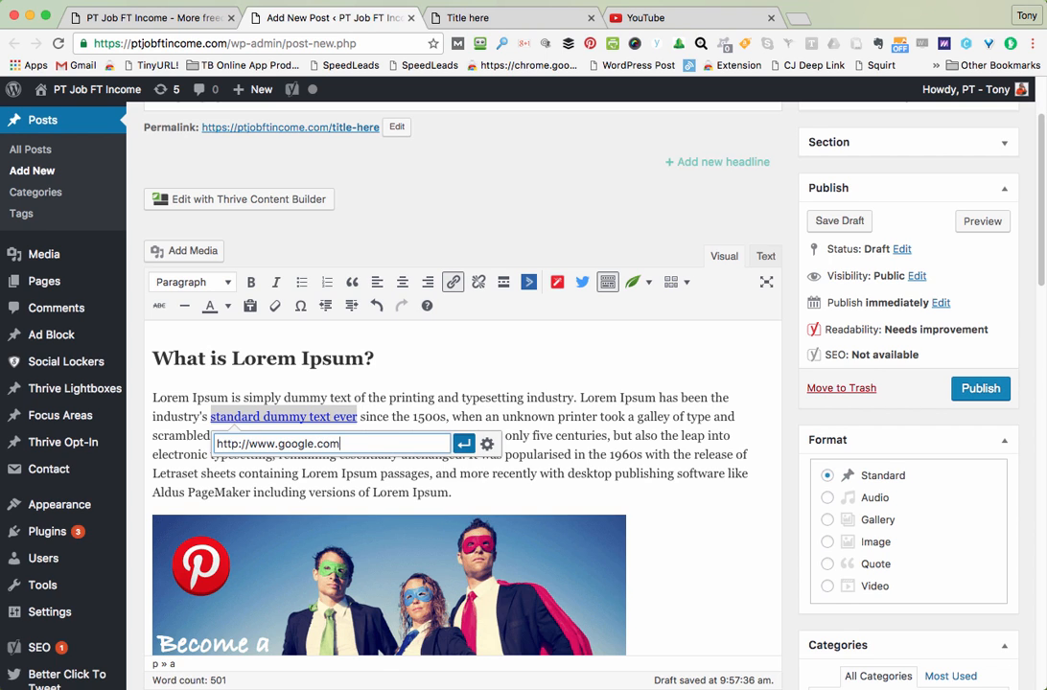
click(463, 444)
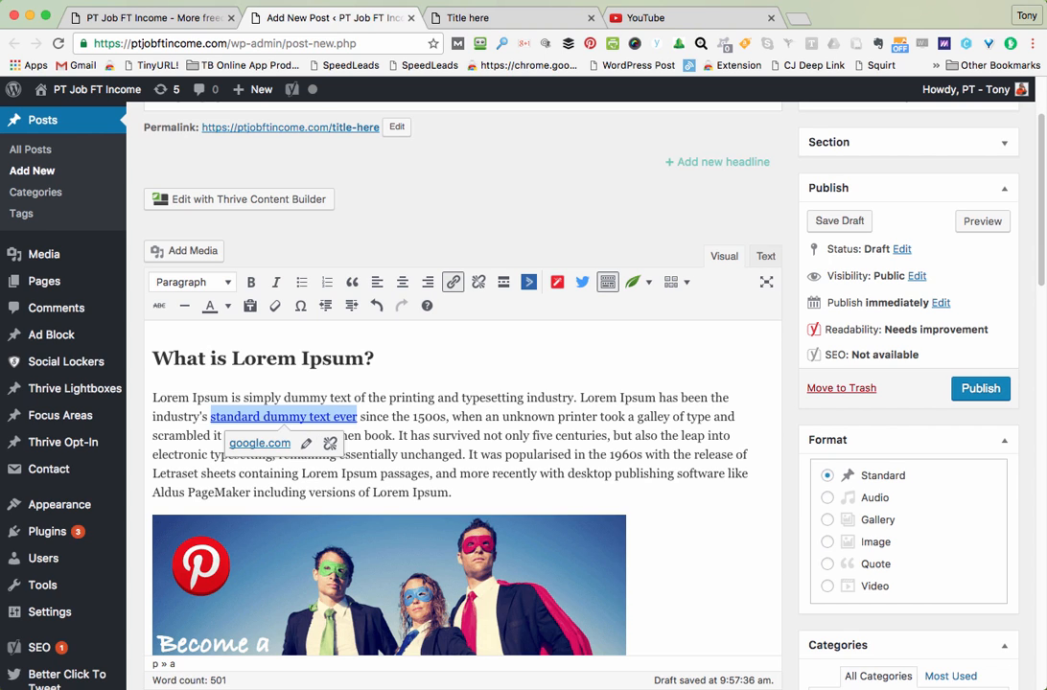
click(383, 416)
Step: Edit the "standard dummy text ever" link so that it opens in a new tab, and update it
click(301, 416)
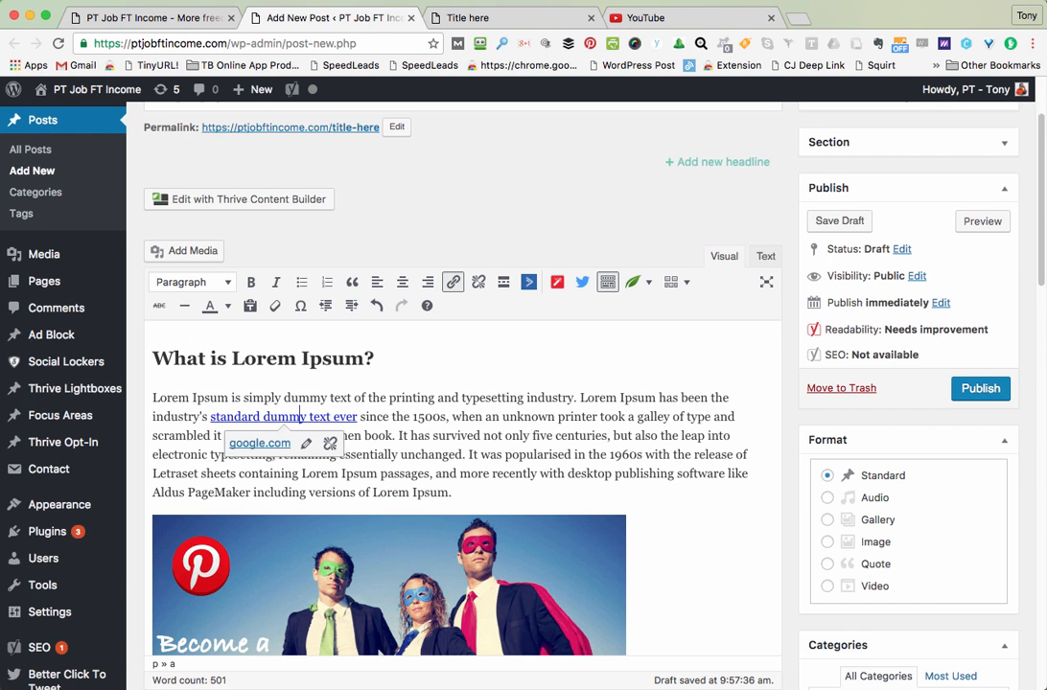
click(306, 443)
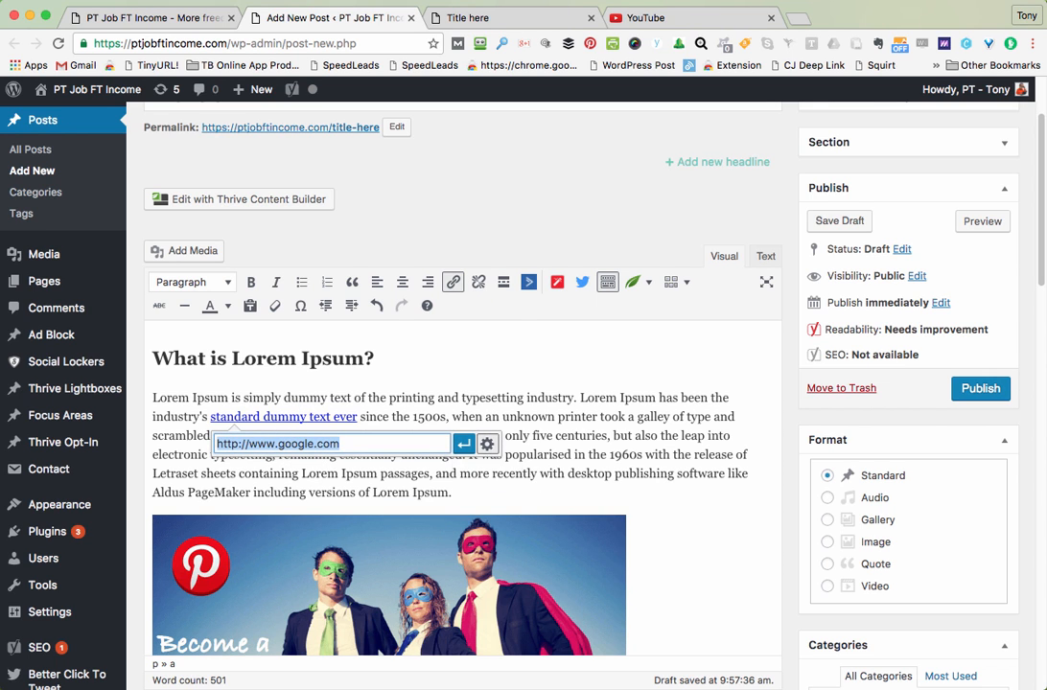
click(487, 444)
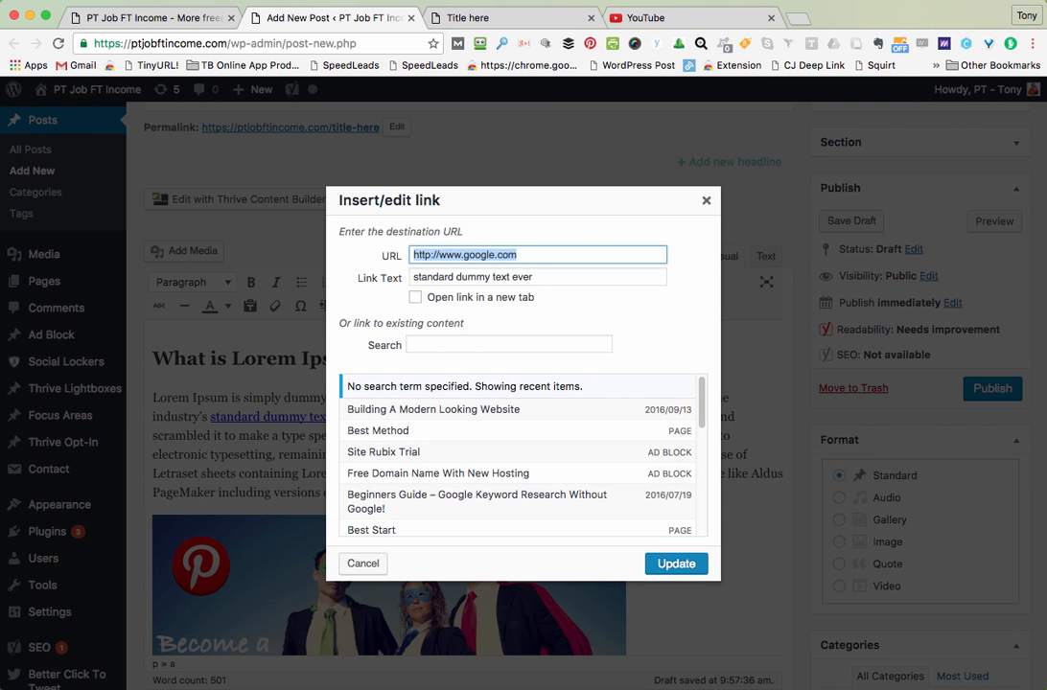
click(414, 297)
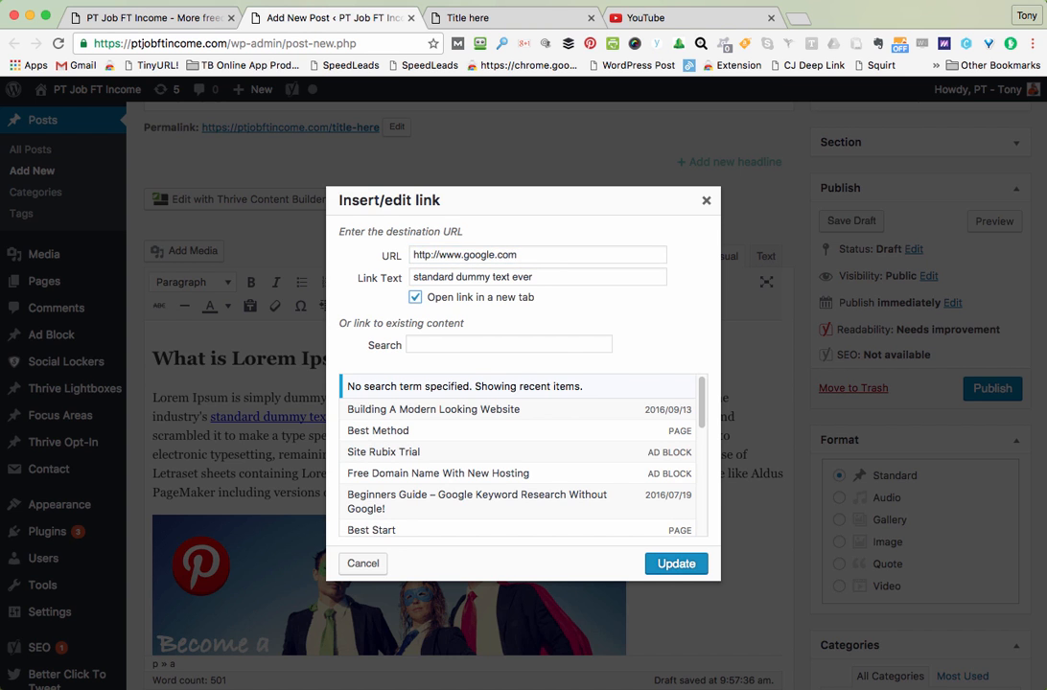
click(675, 563)
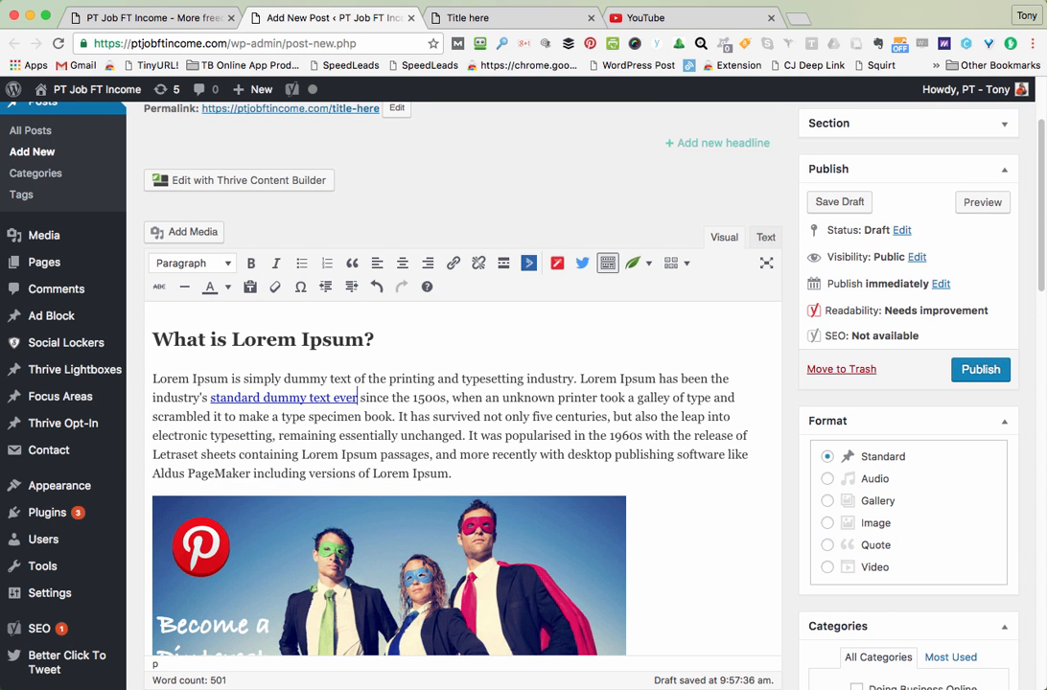
Step: Preview the post, follow the "standard dummy text ever" link to test it, and close the Google page it opens
click(982, 202)
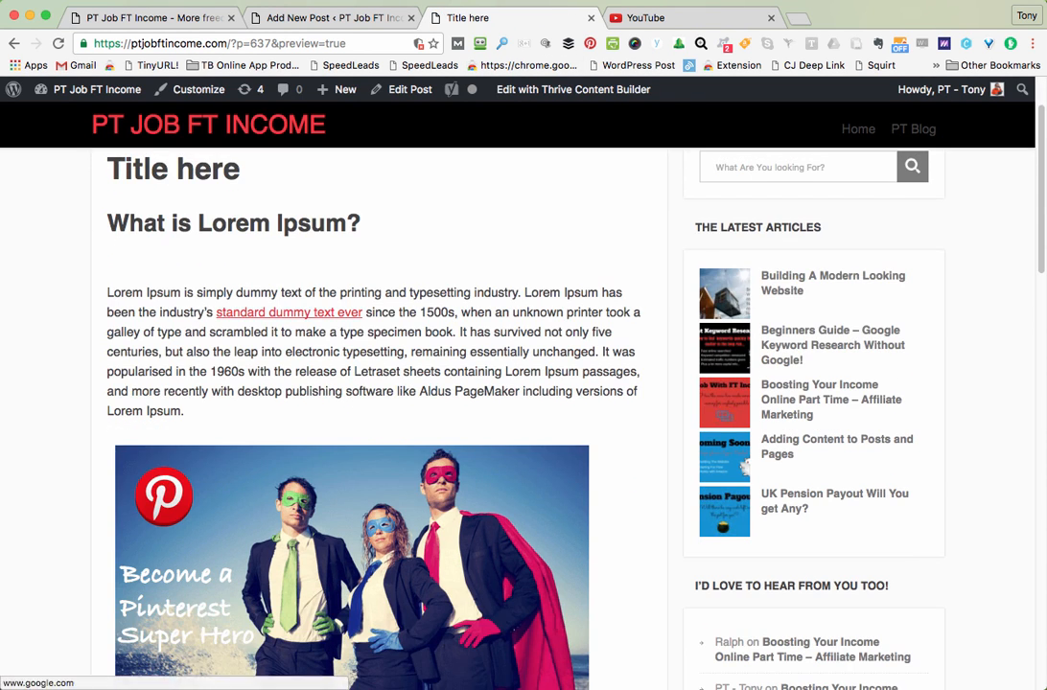
click(289, 312)
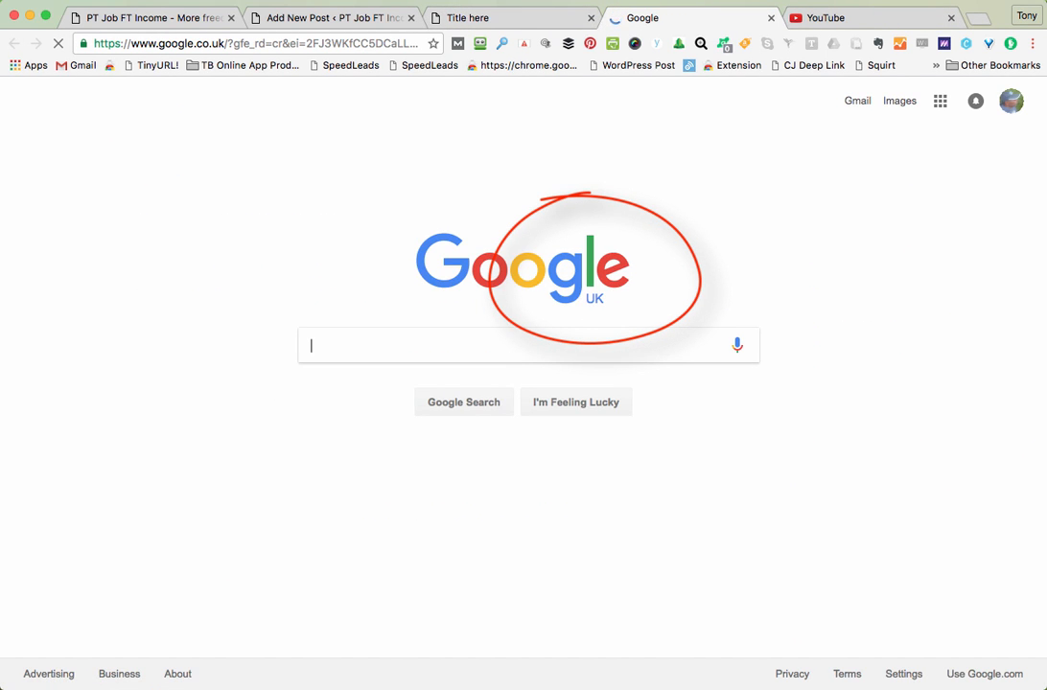
click(771, 18)
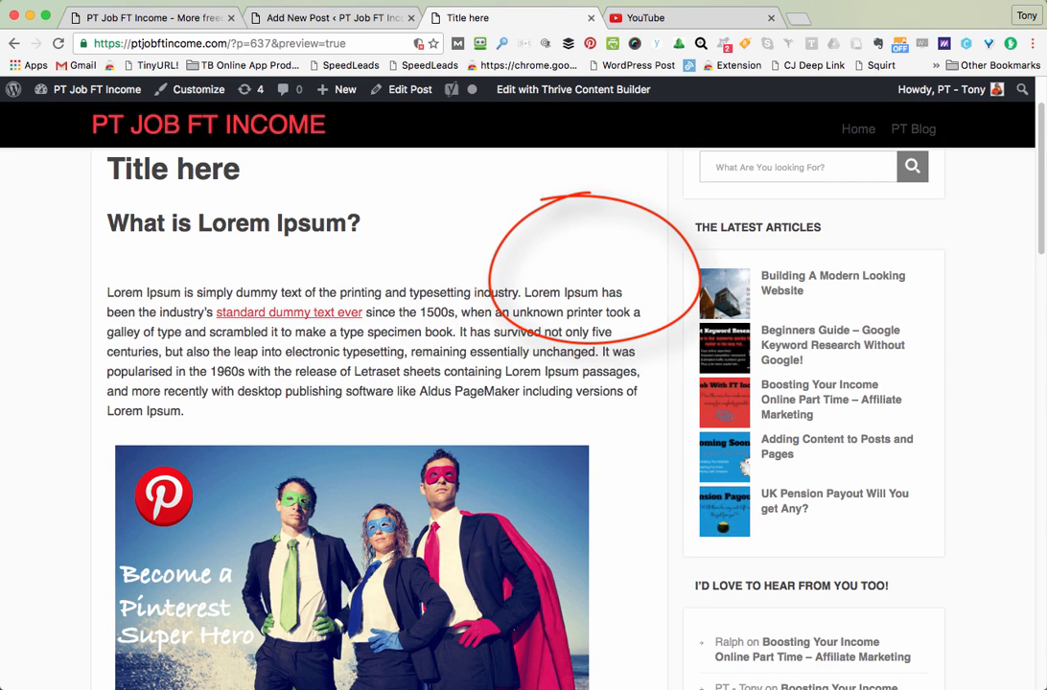
Step: Return to the post editor and apply strikethrough to the words "typesetting industry" in the first paragraph
click(321, 17)
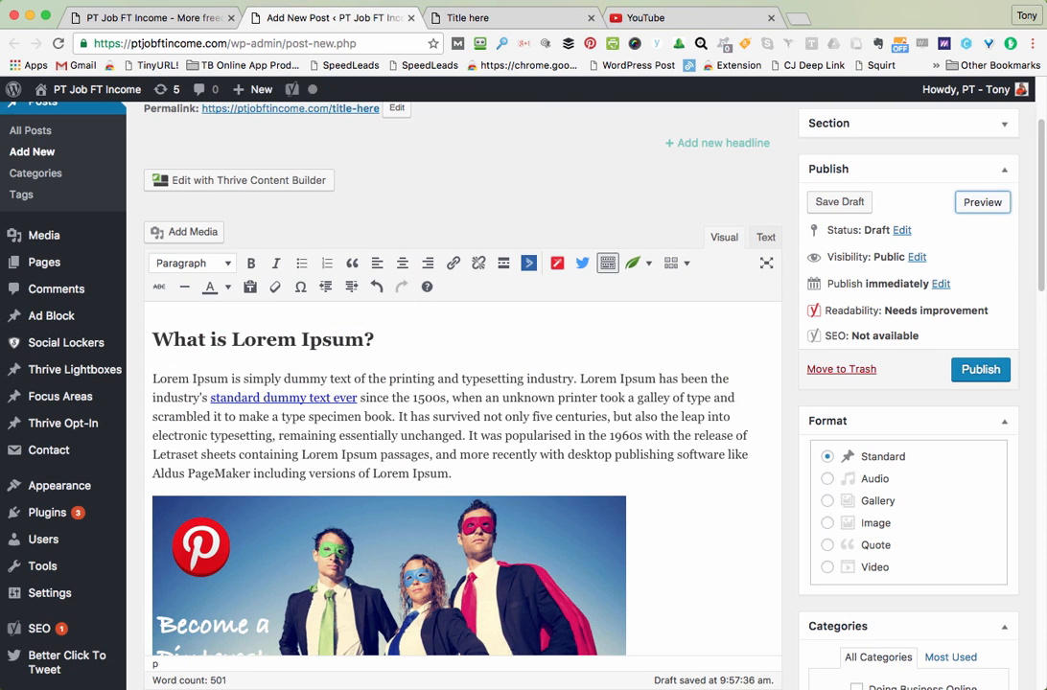
click(413, 379)
drag(462, 379, 573, 379)
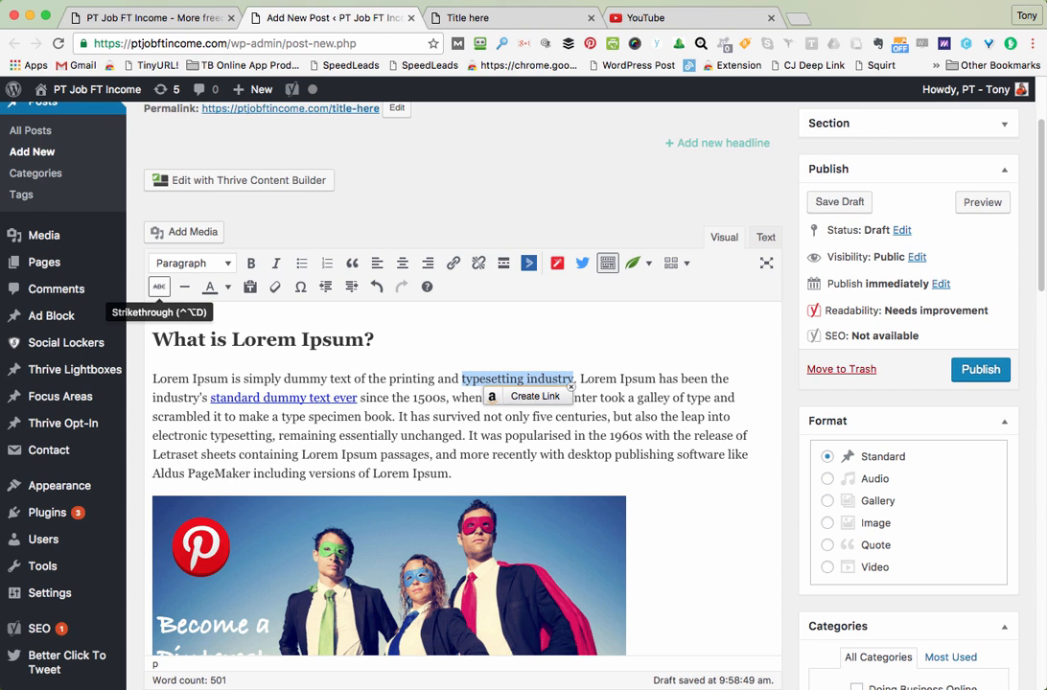
click(159, 287)
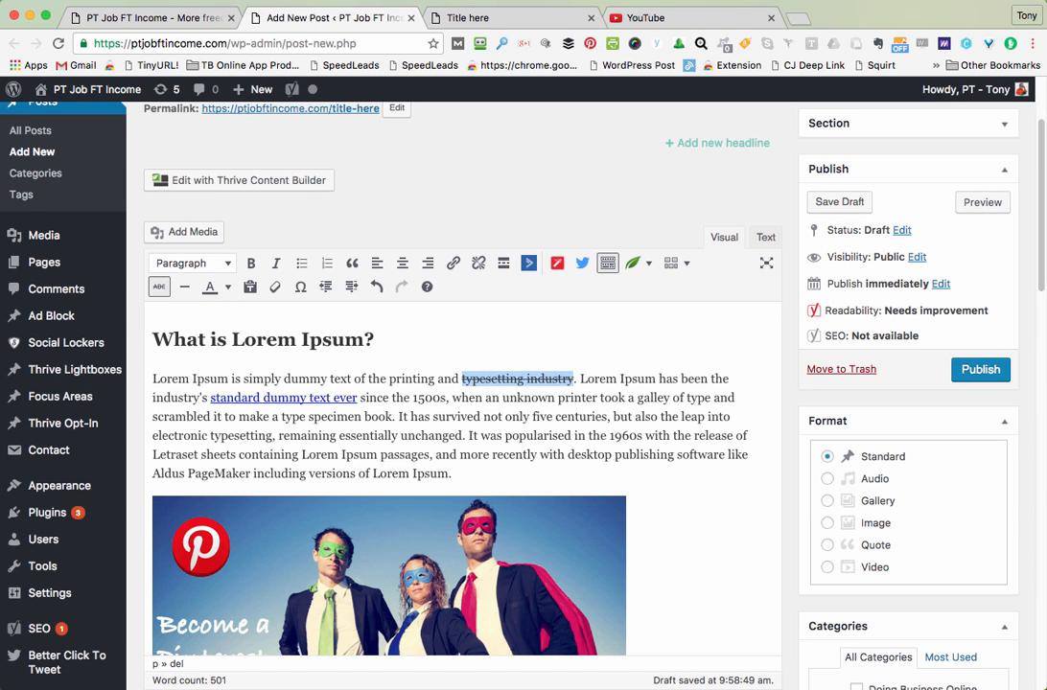
Step: Preview the post to check how the struck-through words look, and return to the post editor
click(983, 202)
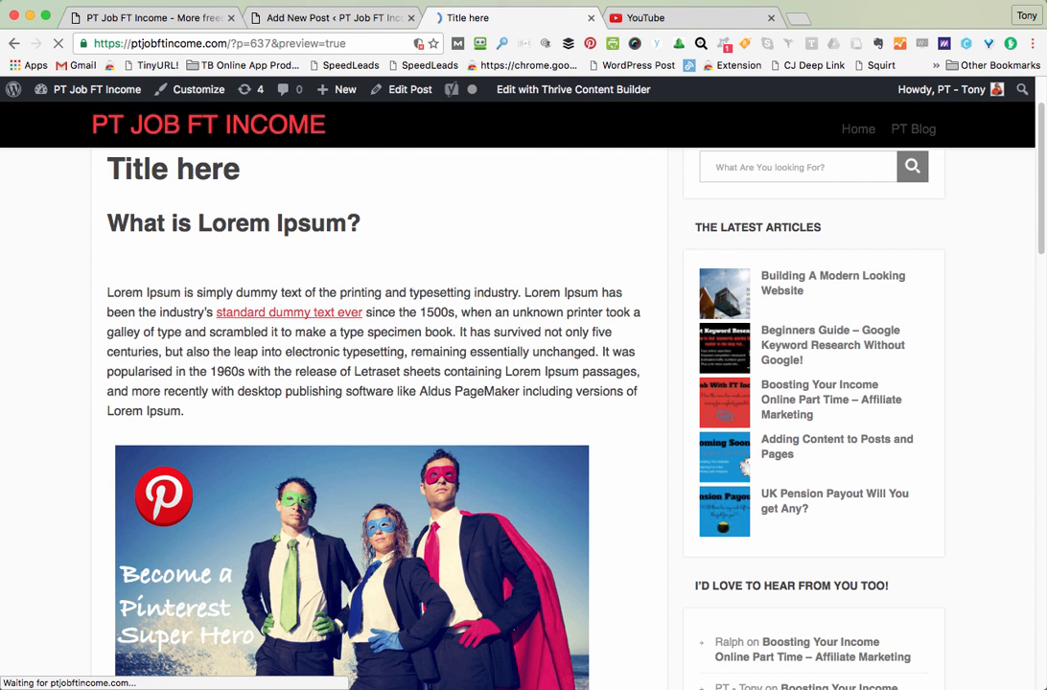
scroll(387, 402, down, 3)
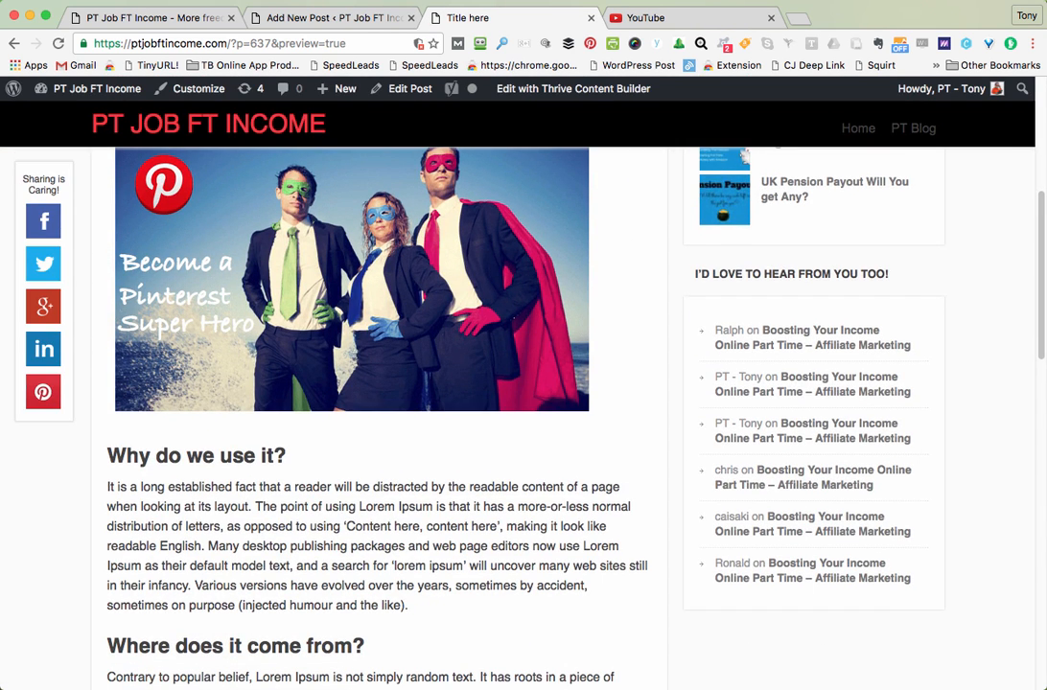
scroll(386, 403, down, 1)
scroll(386, 402, up, 1)
scroll(386, 402, up, 2)
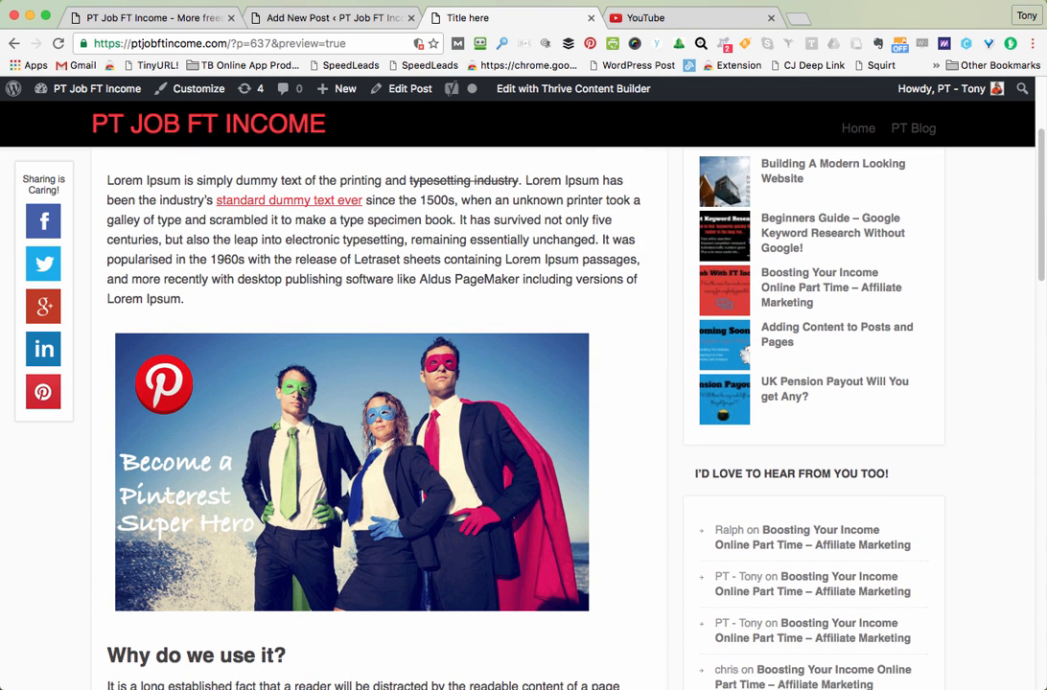
click(295, 17)
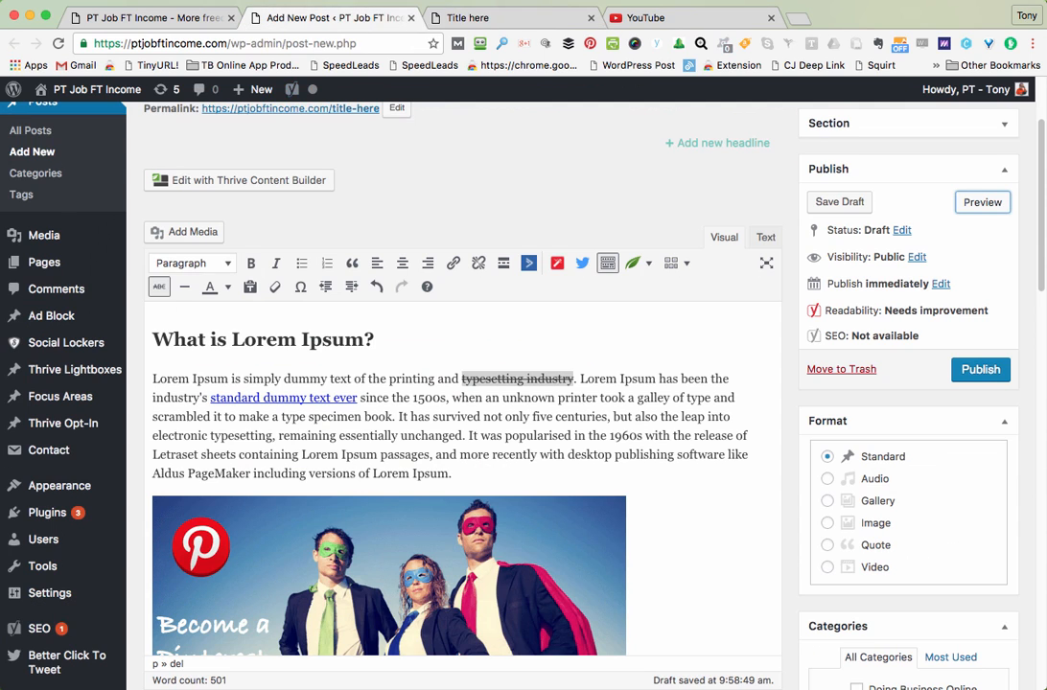
Step: Remove the strikethrough from "typesetting industry" and deselect the words
click(159, 286)
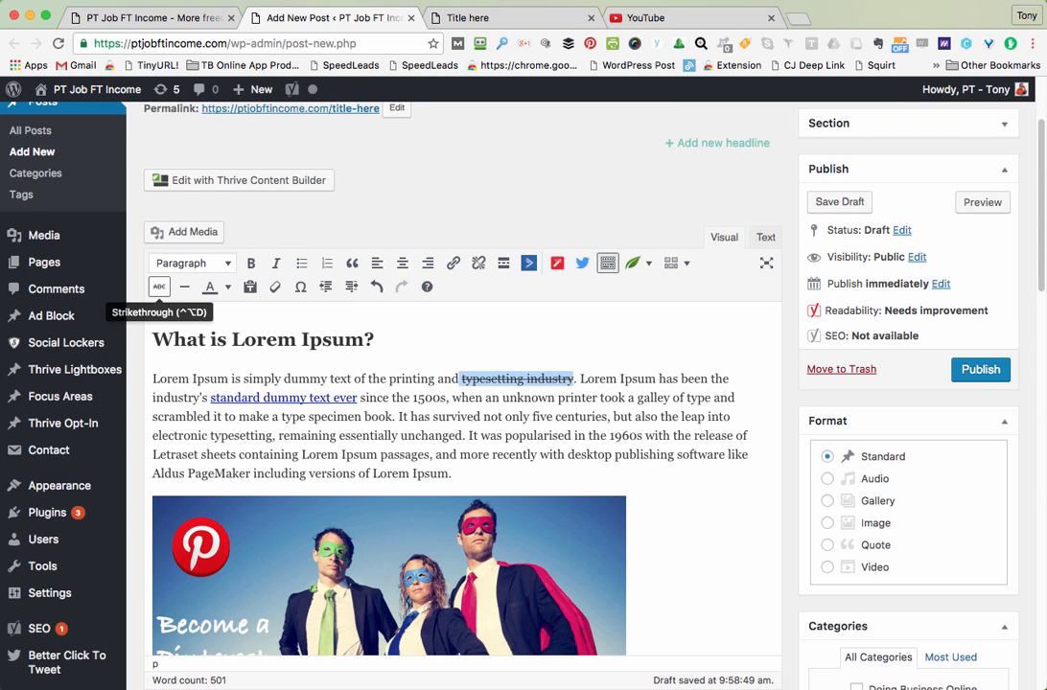
click(159, 287)
click(159, 286)
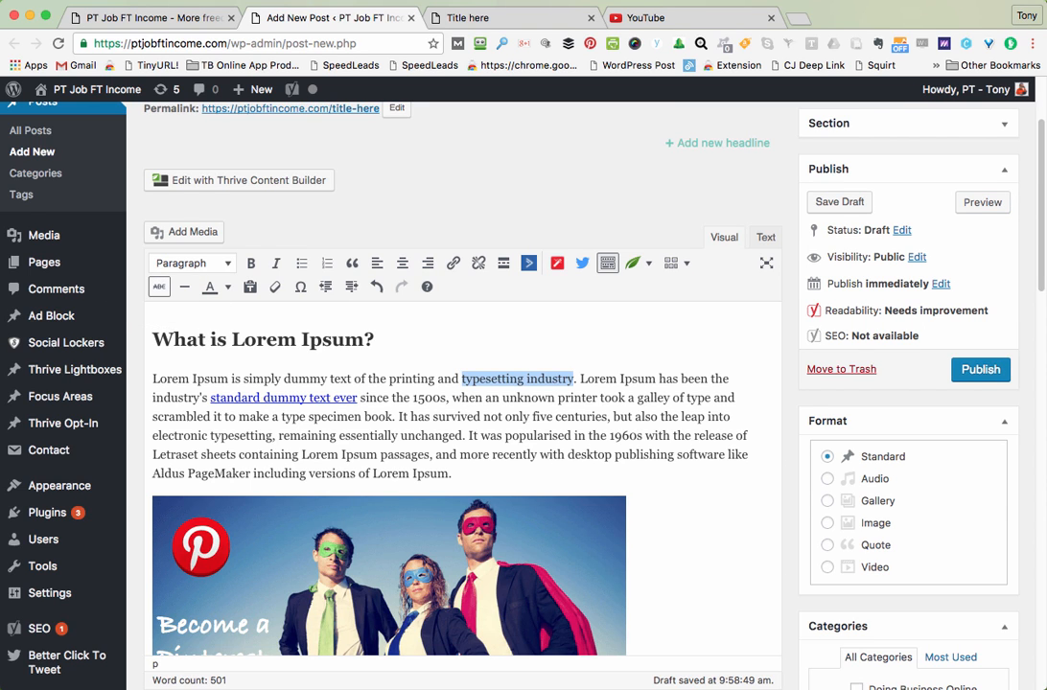
click(378, 339)
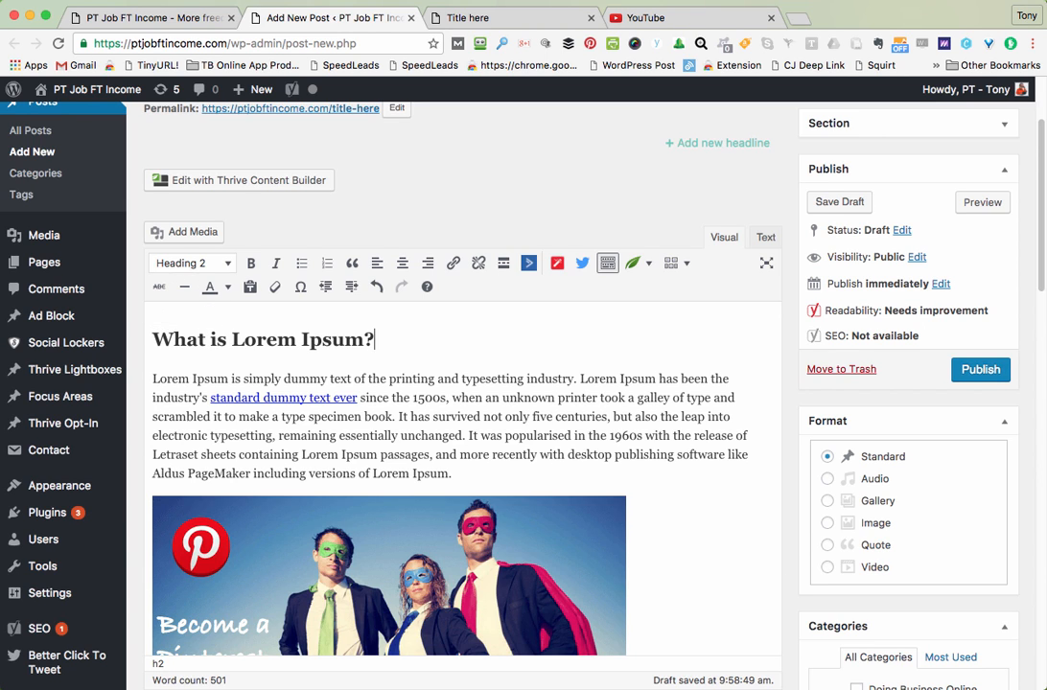
Step: Insert a horizontal line between the first paragraph and the image
click(454, 474)
key(Return)
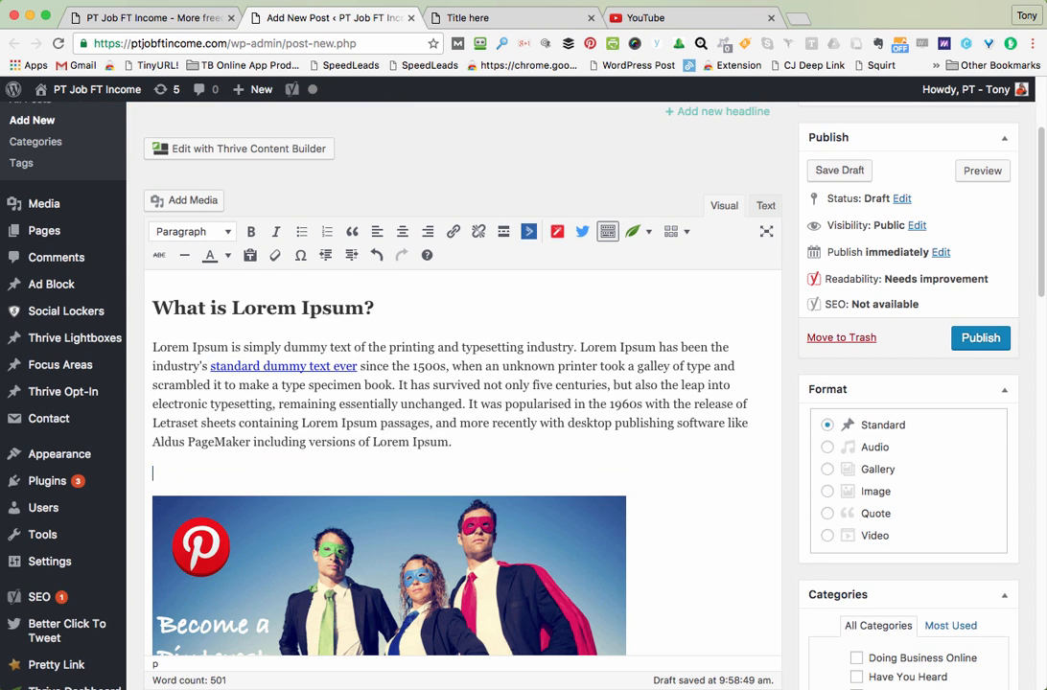
click(184, 255)
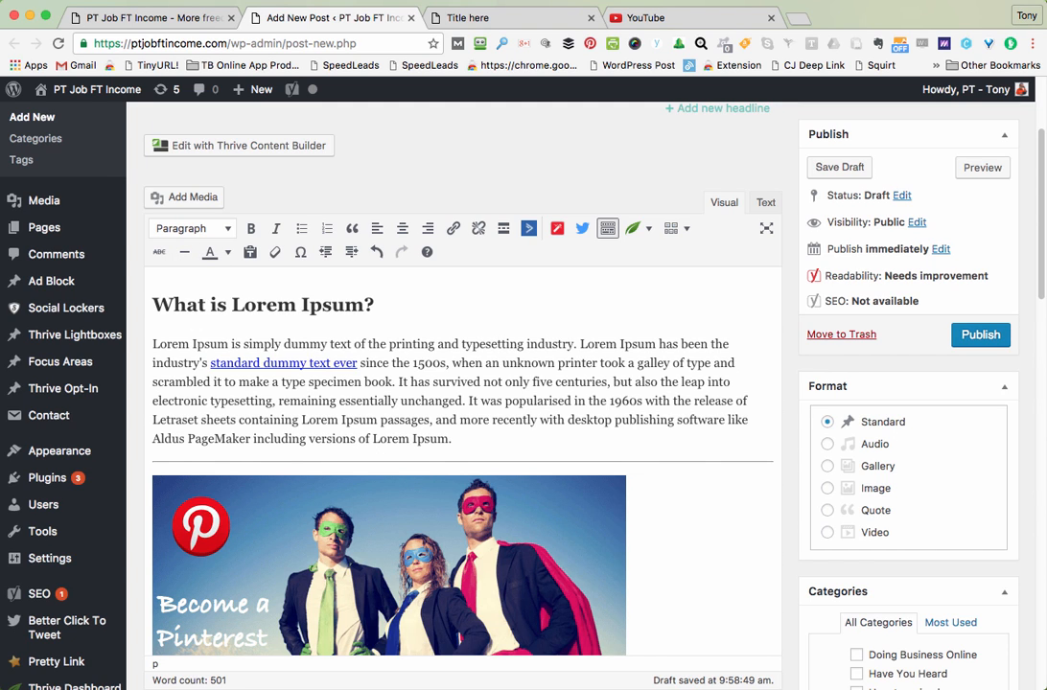
Step: Delete the horizontal line between the first paragraph and the image
click(155, 468)
click(463, 462)
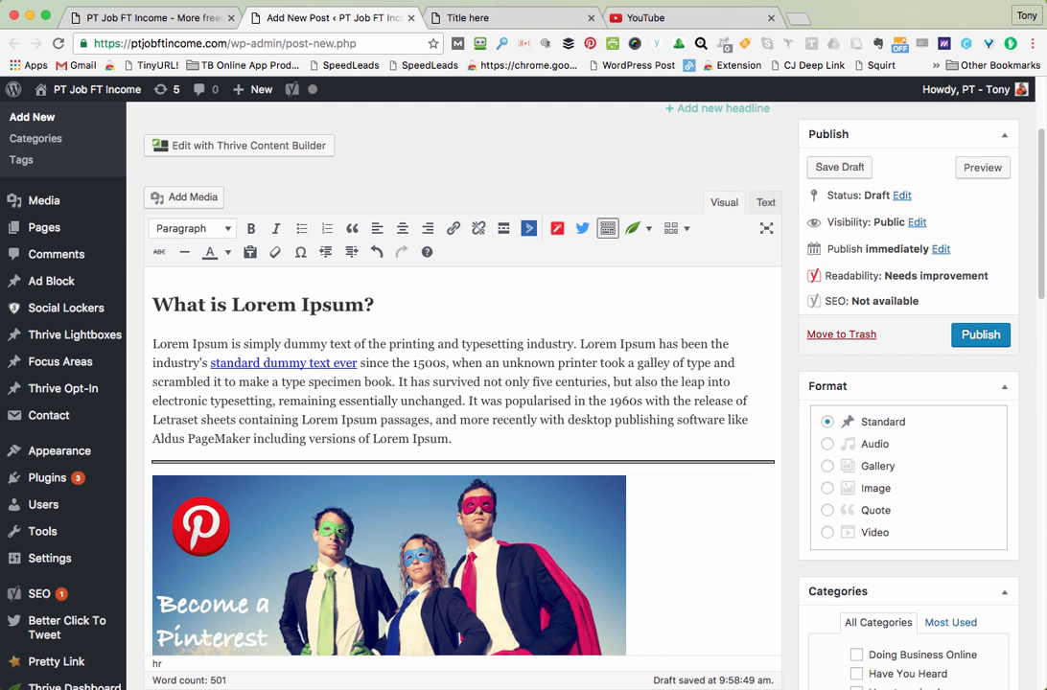
key(BackSpace)
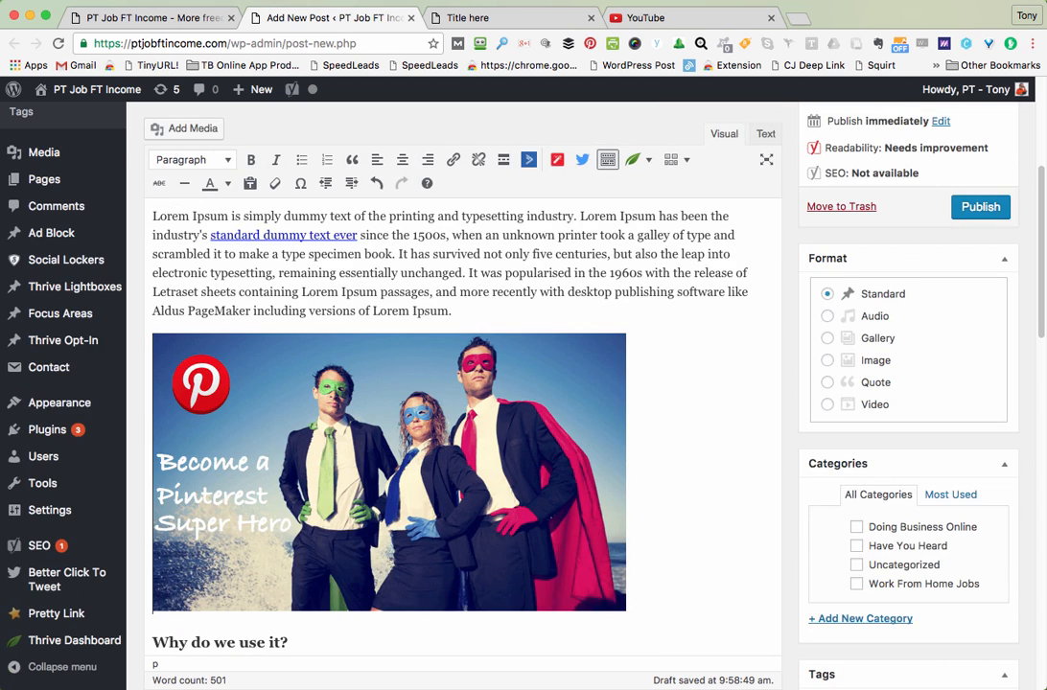
Step: Colour the words "typesetting industry" bright green, preview the post, and return to the post editor
scroll(460, 432, up, 3)
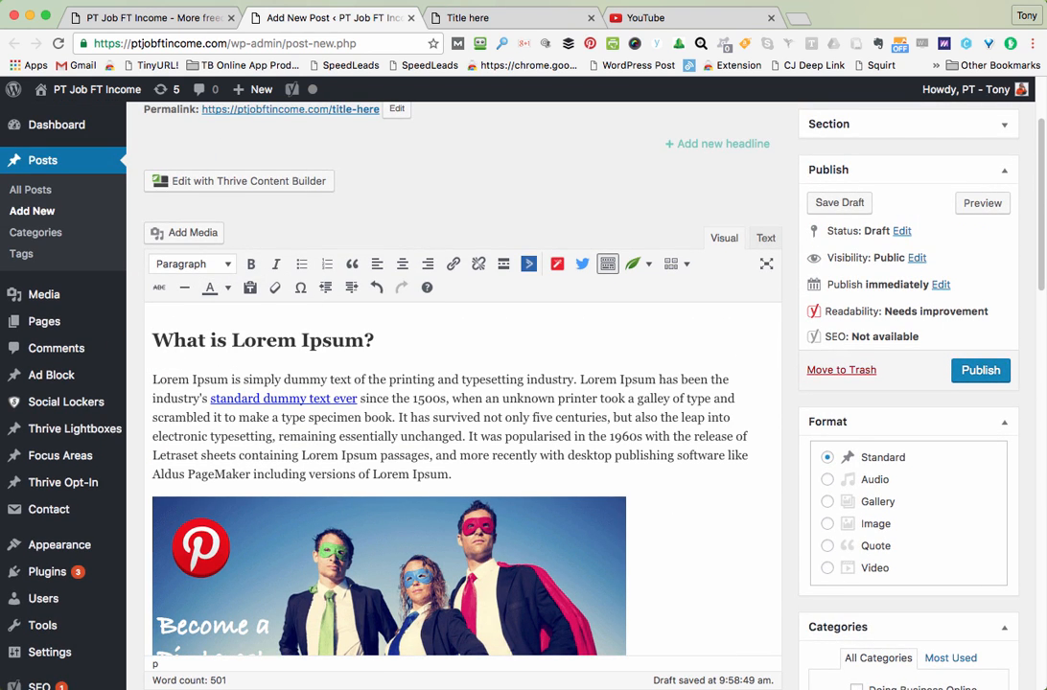
drag(573, 380, 462, 380)
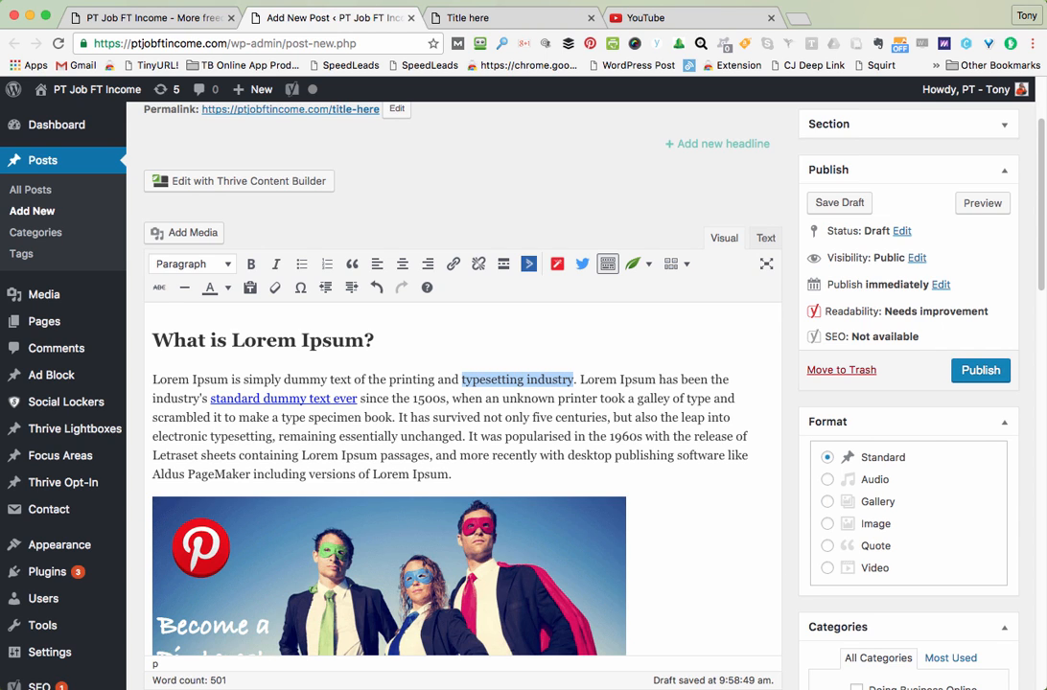
click(227, 287)
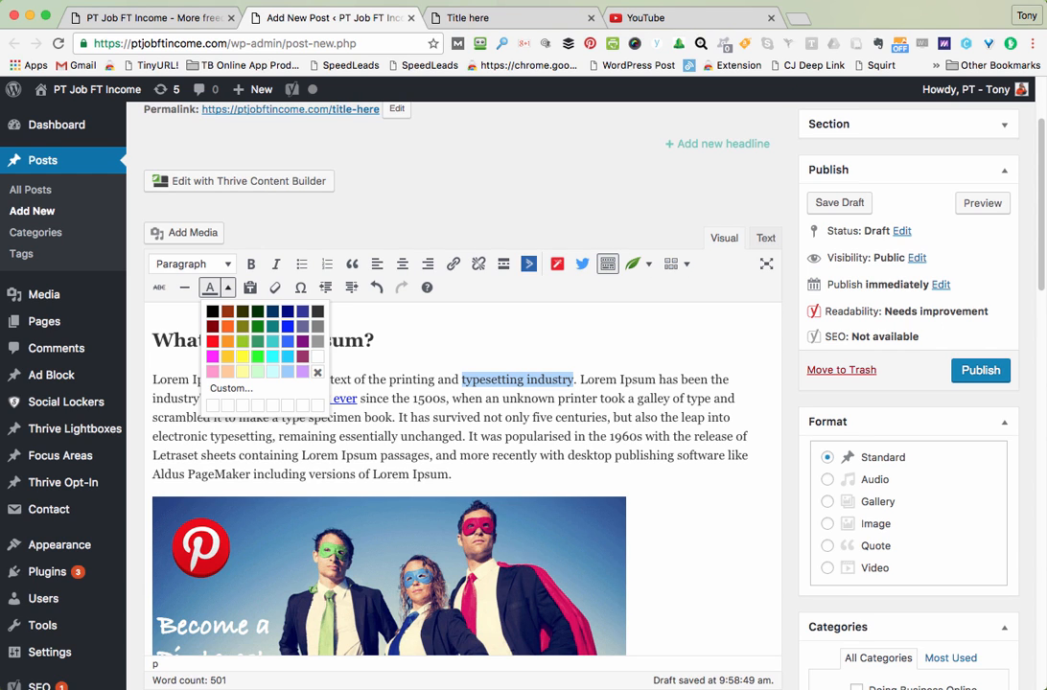
click(257, 355)
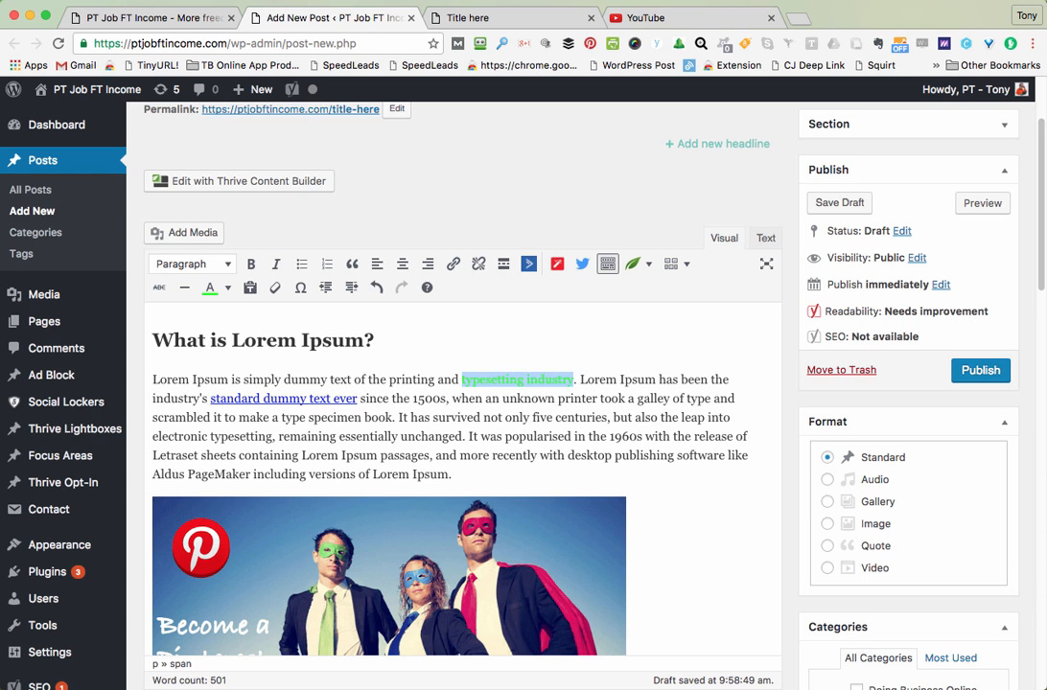
click(376, 340)
click(983, 202)
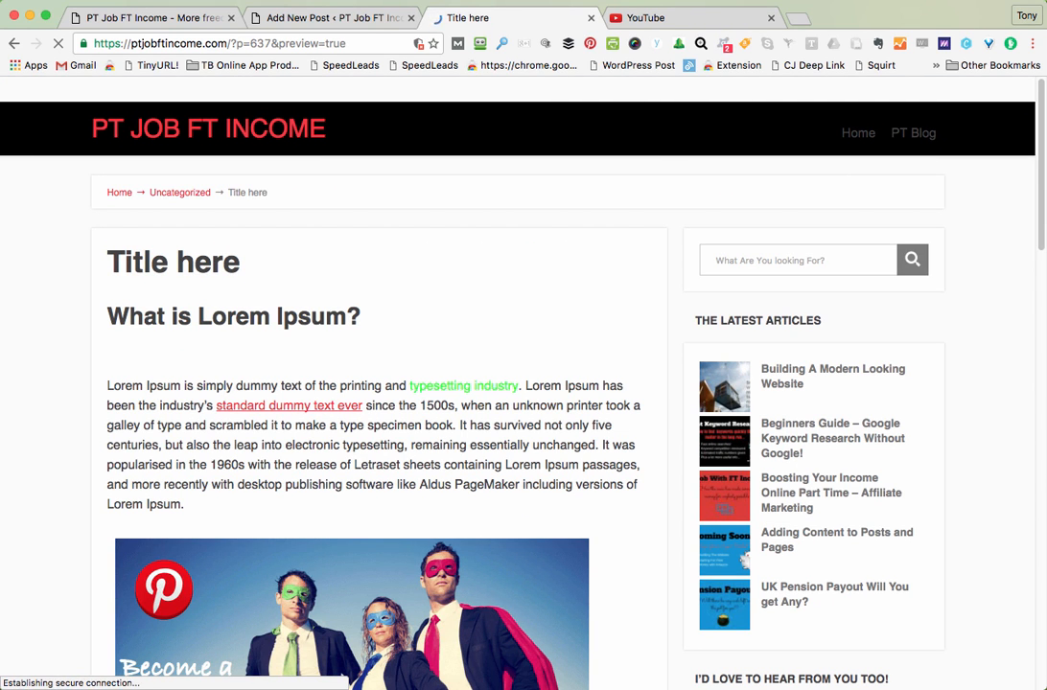
click(369, 15)
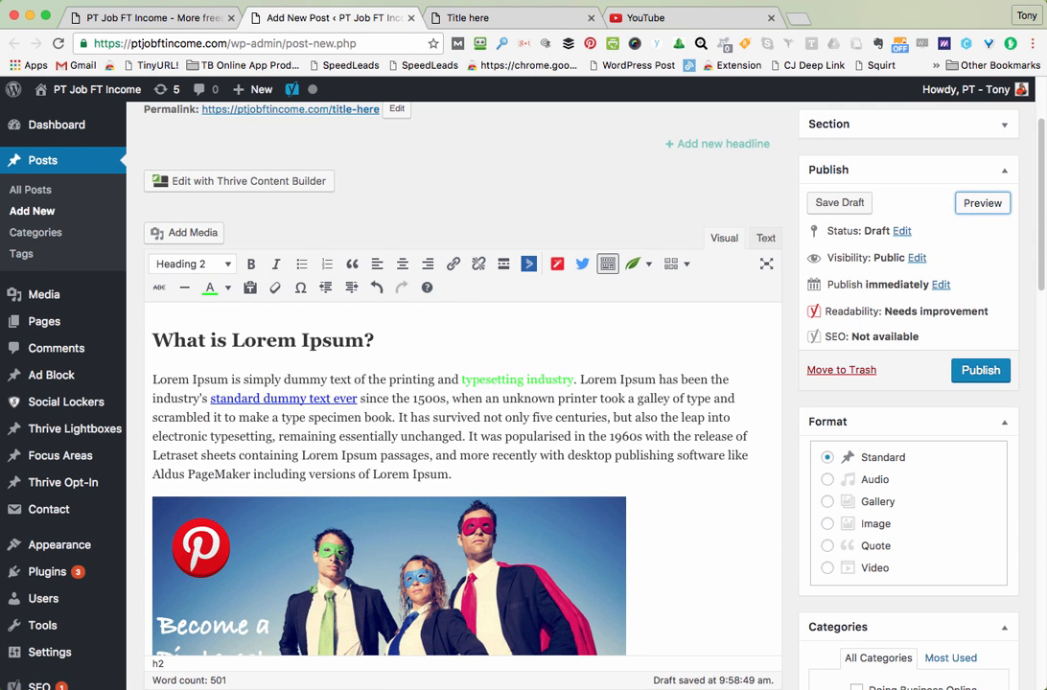
Step: Undo the green text colour on "typesetting industry" and deselect the words
click(577, 380)
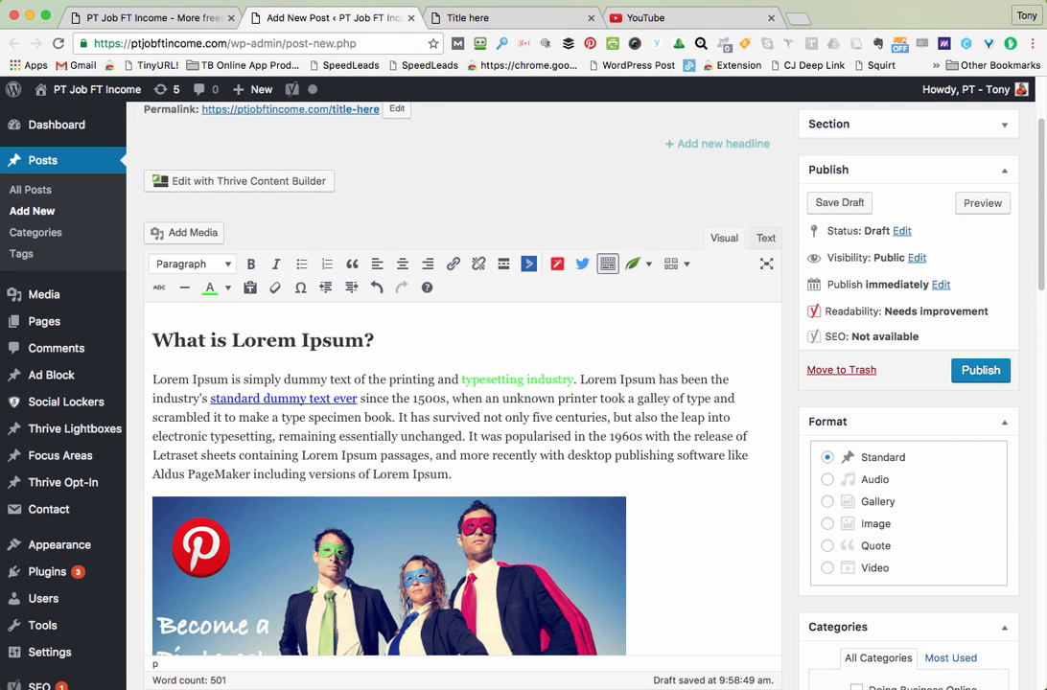
click(376, 288)
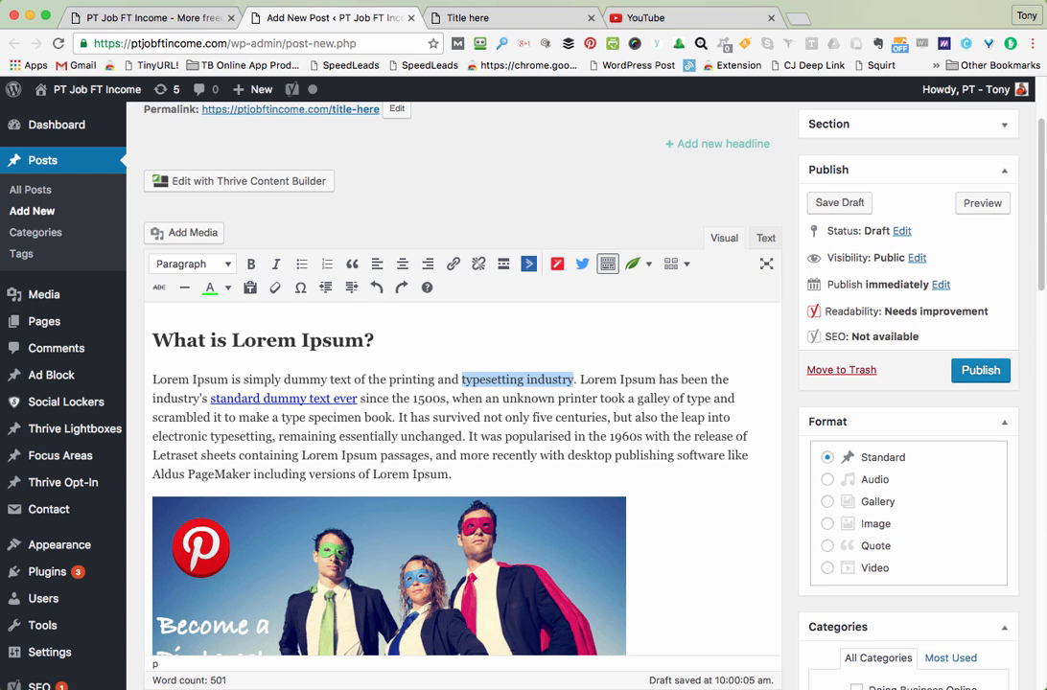
click(375, 340)
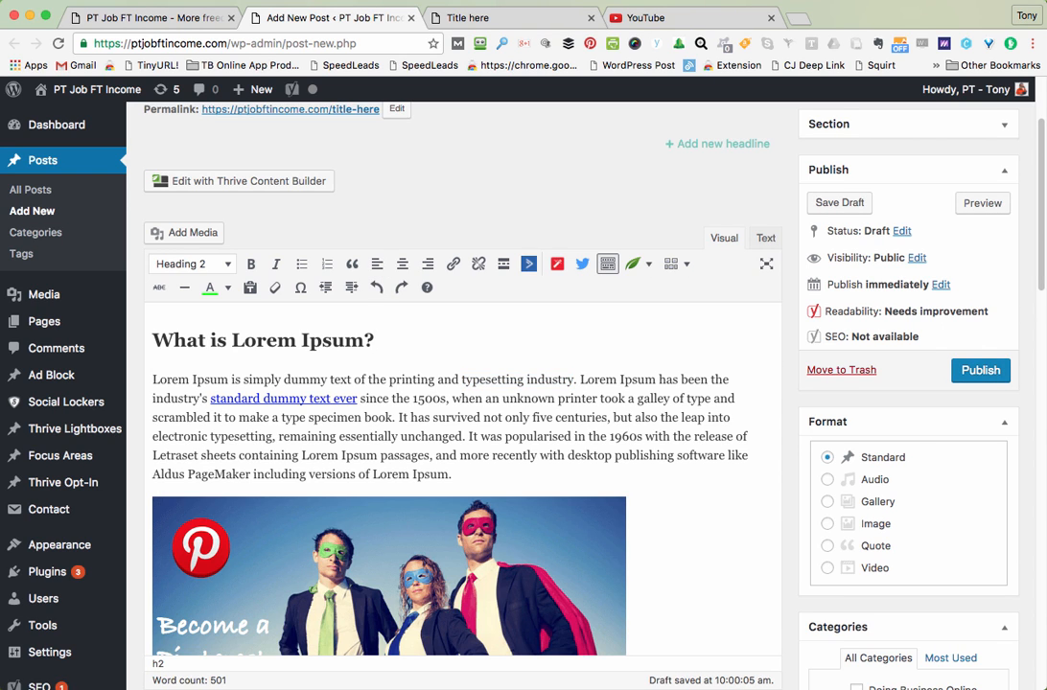
Step: Set the editor's text colour back to black
click(227, 287)
click(210, 305)
click(153, 379)
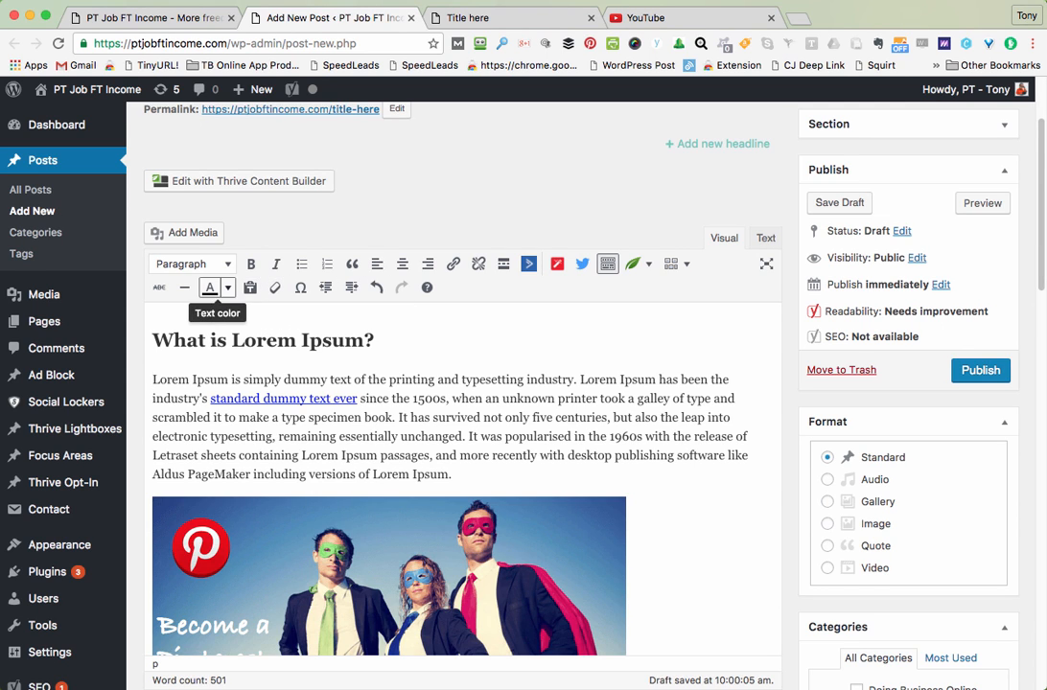
click(228, 287)
click(374, 340)
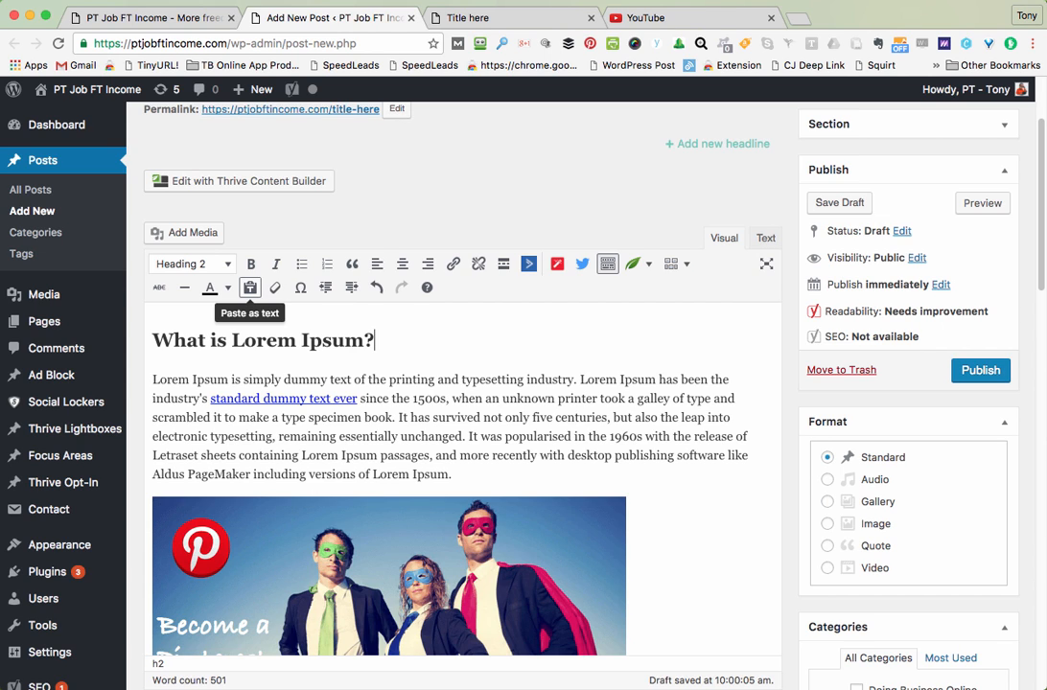
click(640, 416)
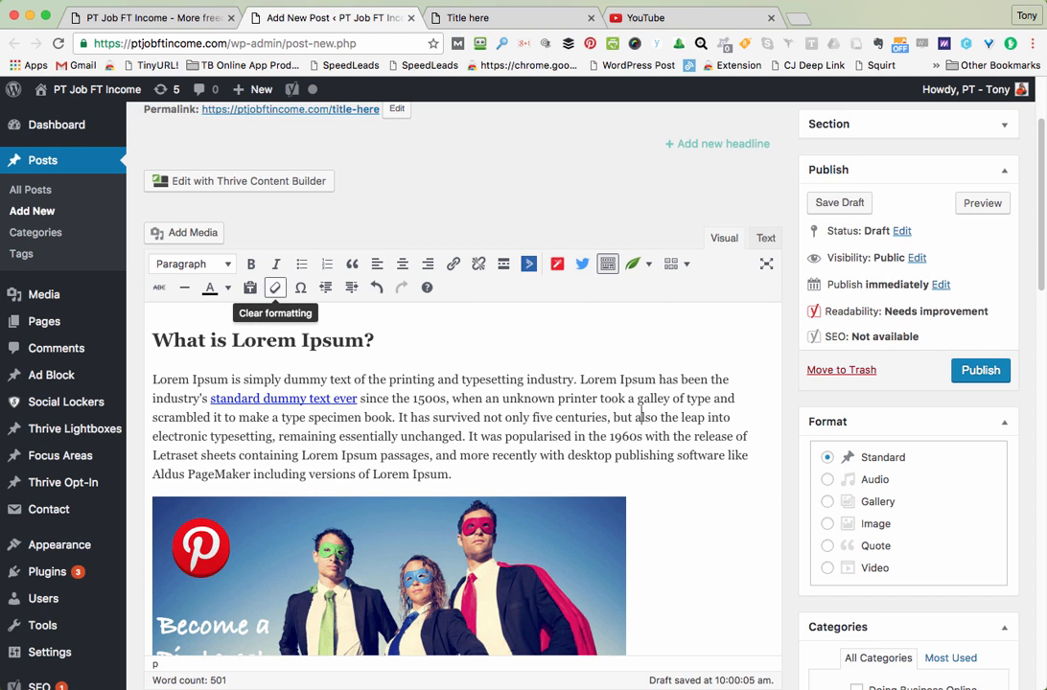
Step: Add a space and the copyright sign © at the end of the "What is Lorem Ipsum?" heading
click(325, 340)
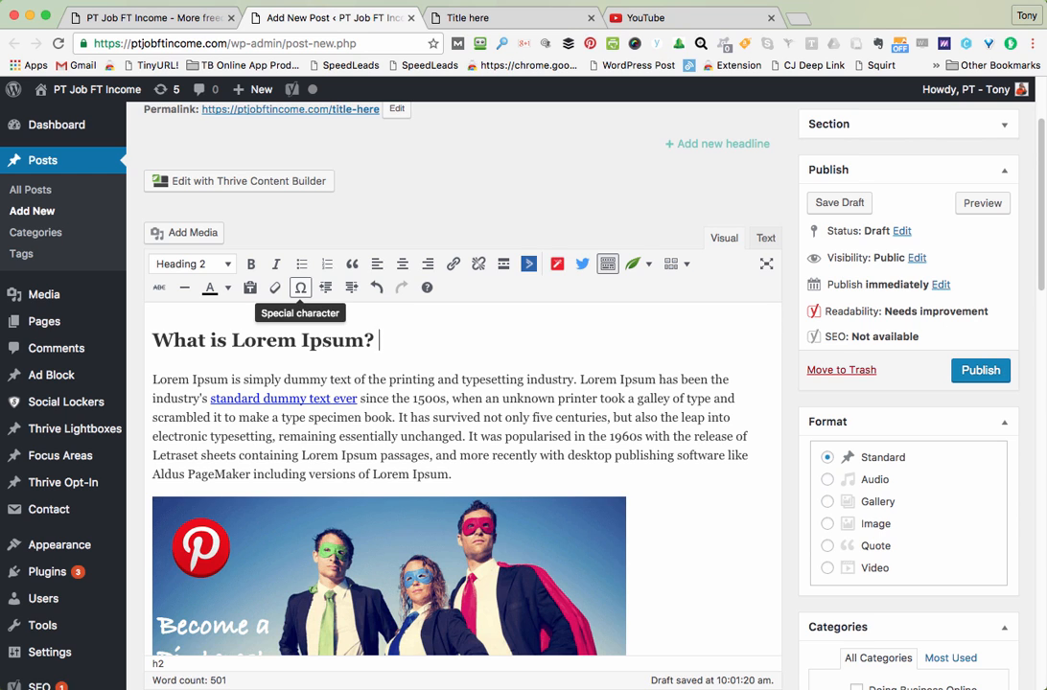
click(301, 289)
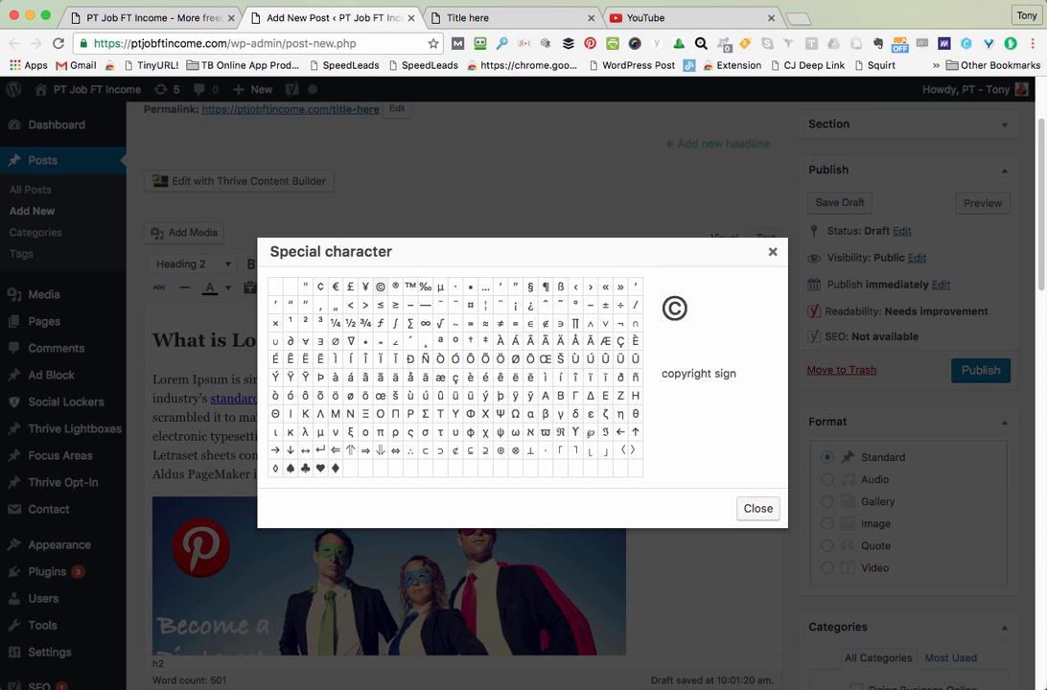
click(381, 286)
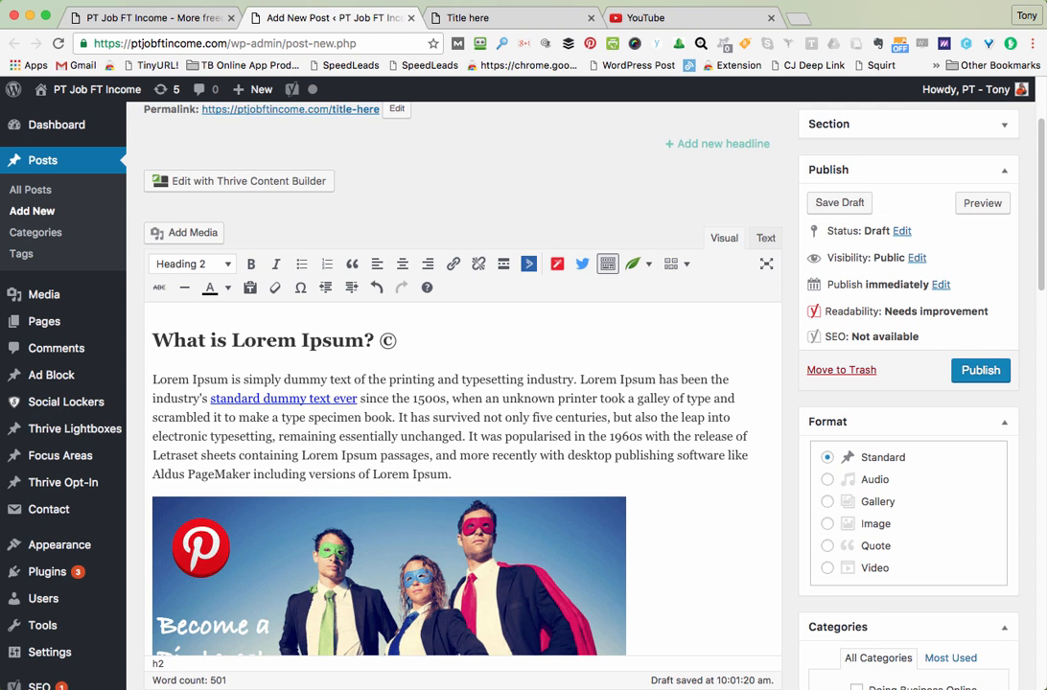
Step: Increase the indent of the whole first paragraph by one level, and decrease it again
drag(154, 380, 451, 475)
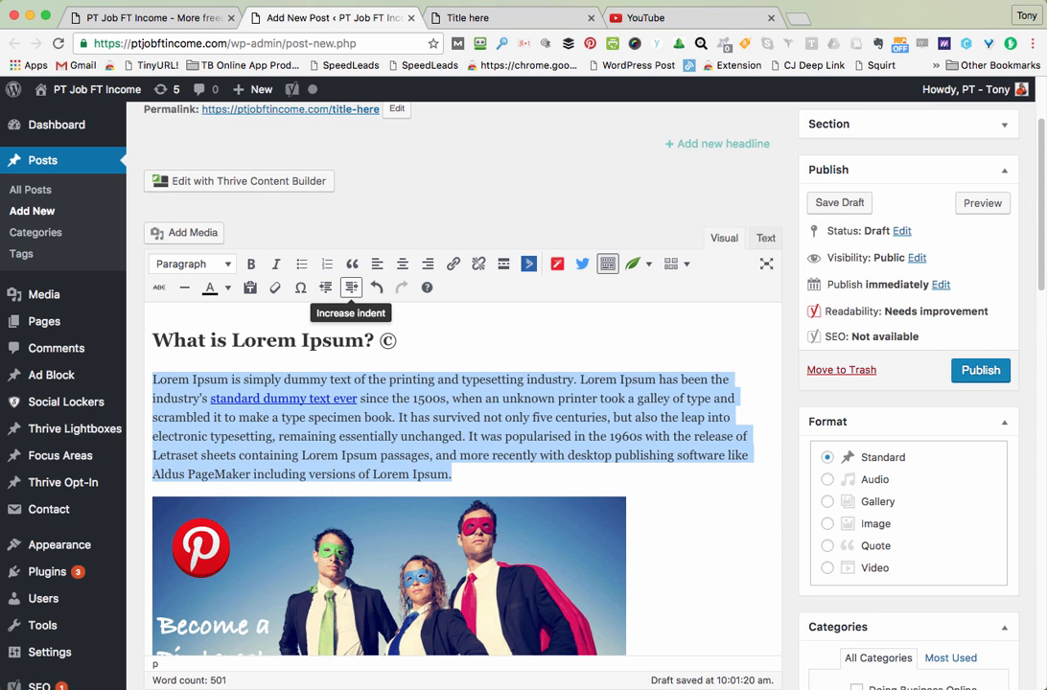
click(351, 288)
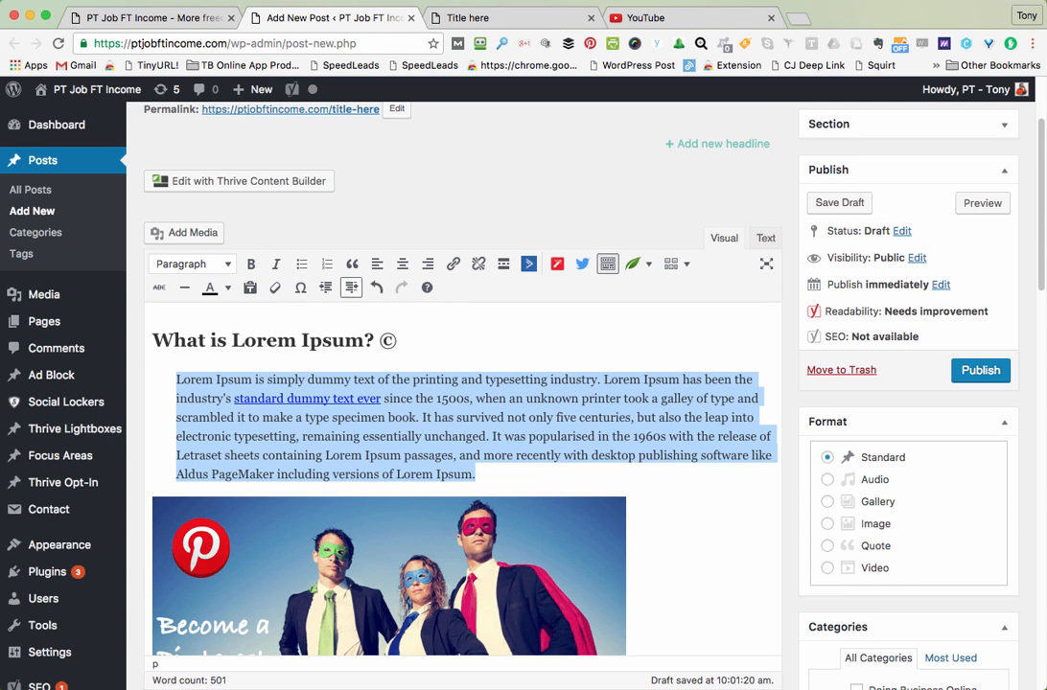
click(326, 288)
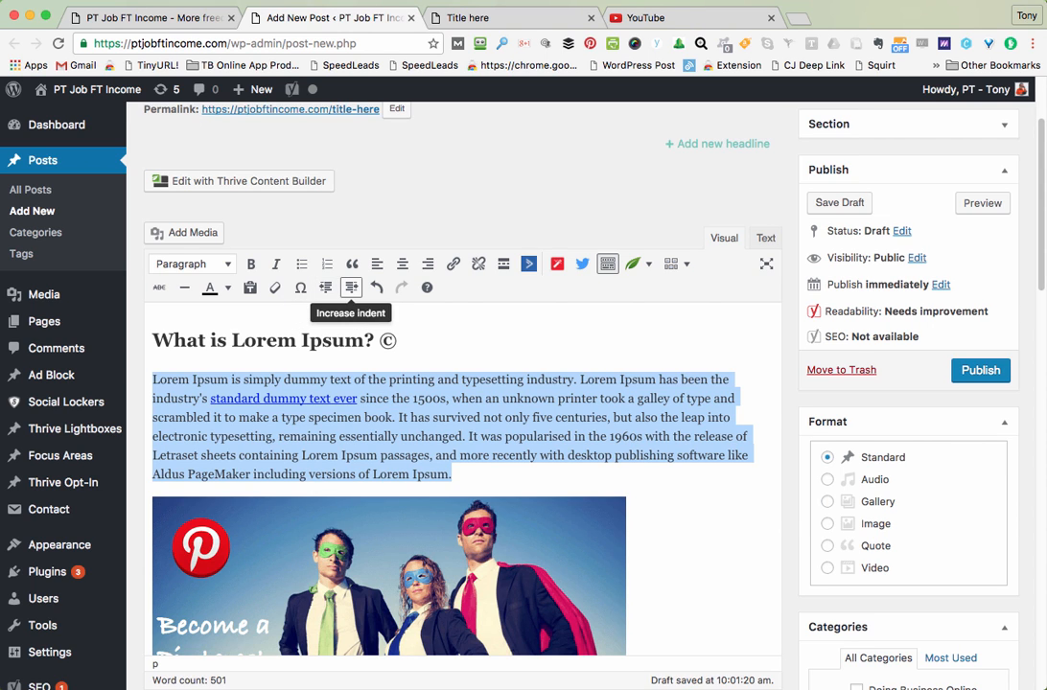
Step: Deselect the first paragraph, view the editor's list of keyboard shortcuts, and close it
click(459, 379)
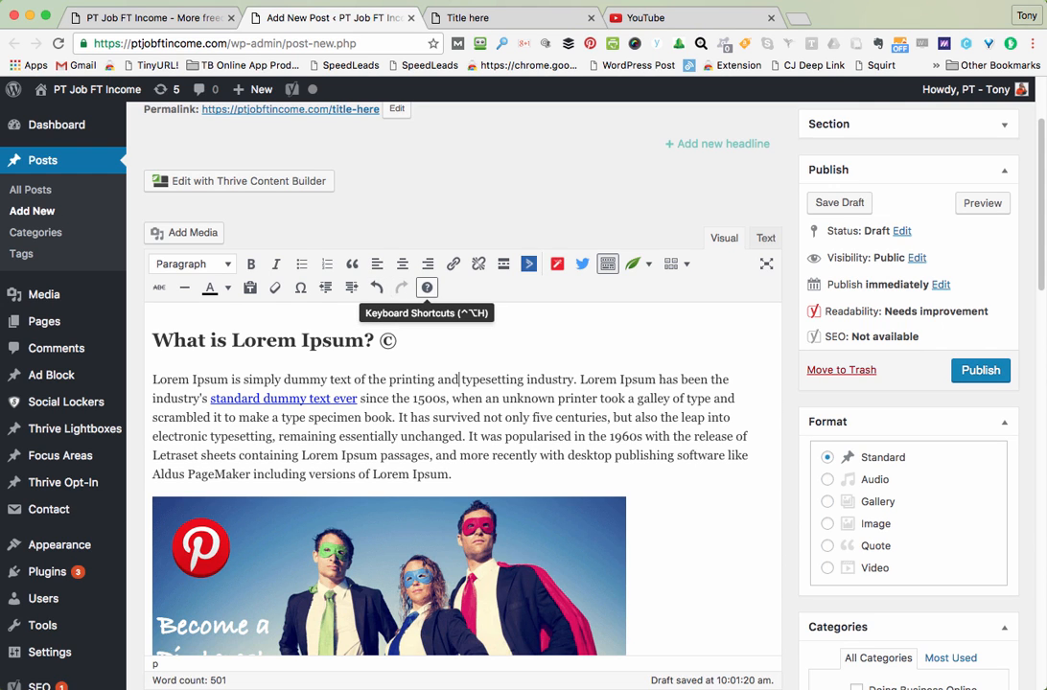
click(426, 288)
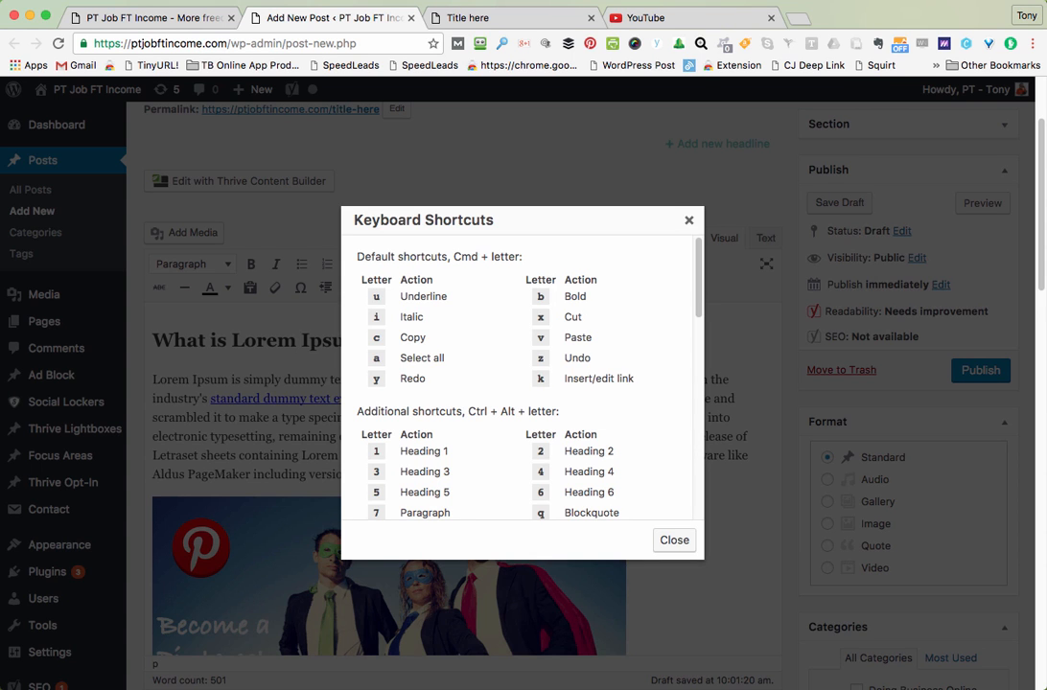
click(688, 220)
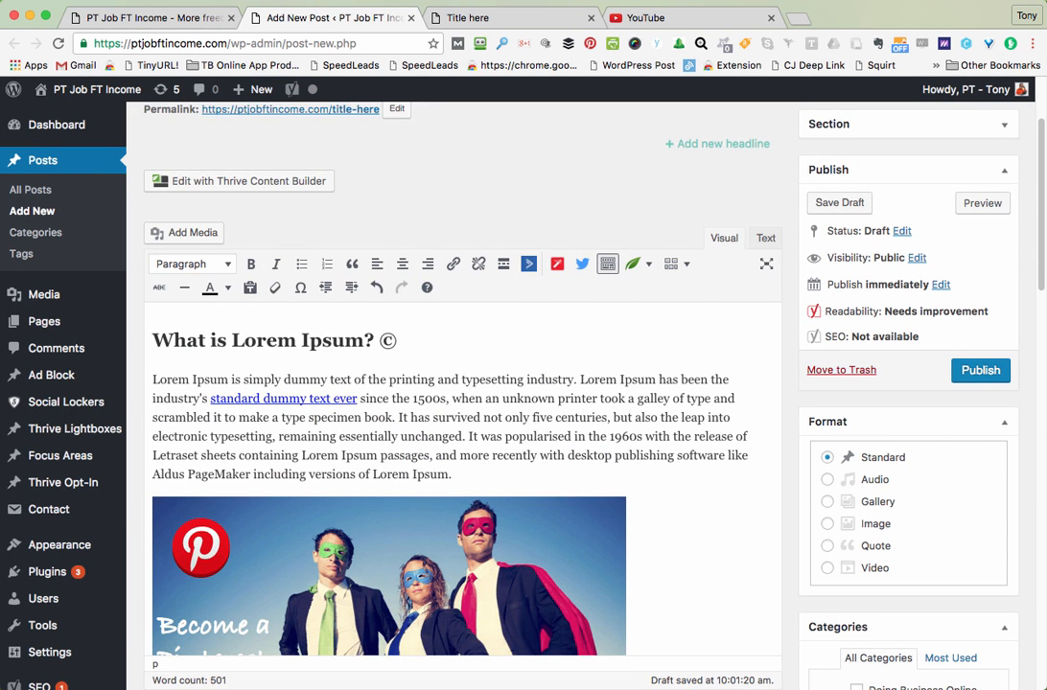
Step: Preview the draft post and read through its heading, paragraphs and image
scroll(459, 380, down, 3)
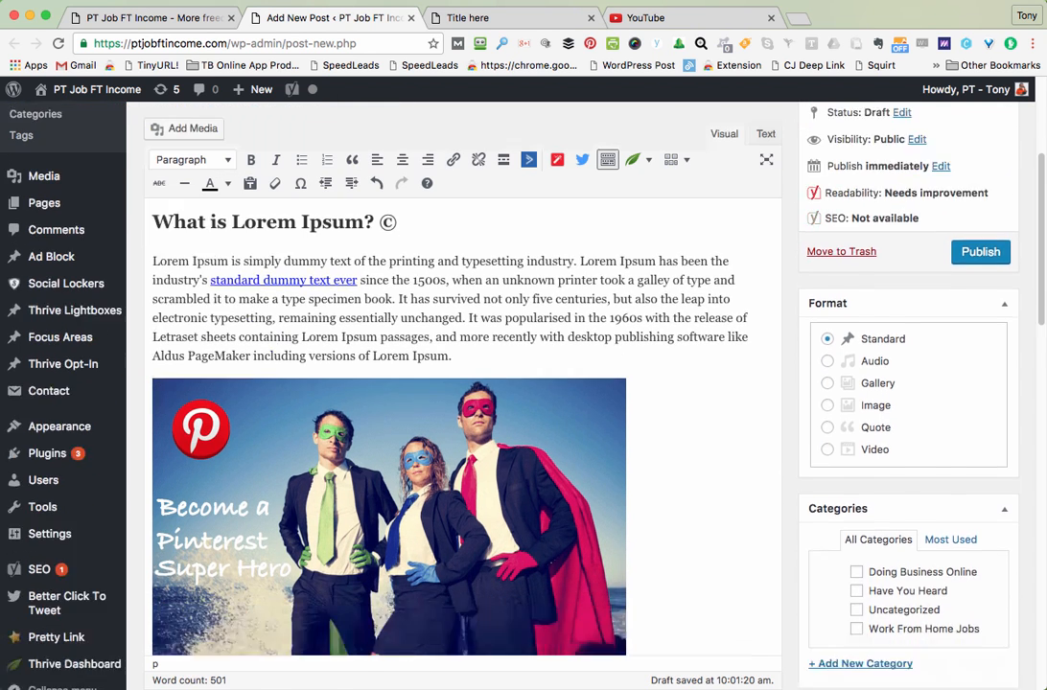
scroll(459, 383, down, 2)
scroll(459, 384, up, 3)
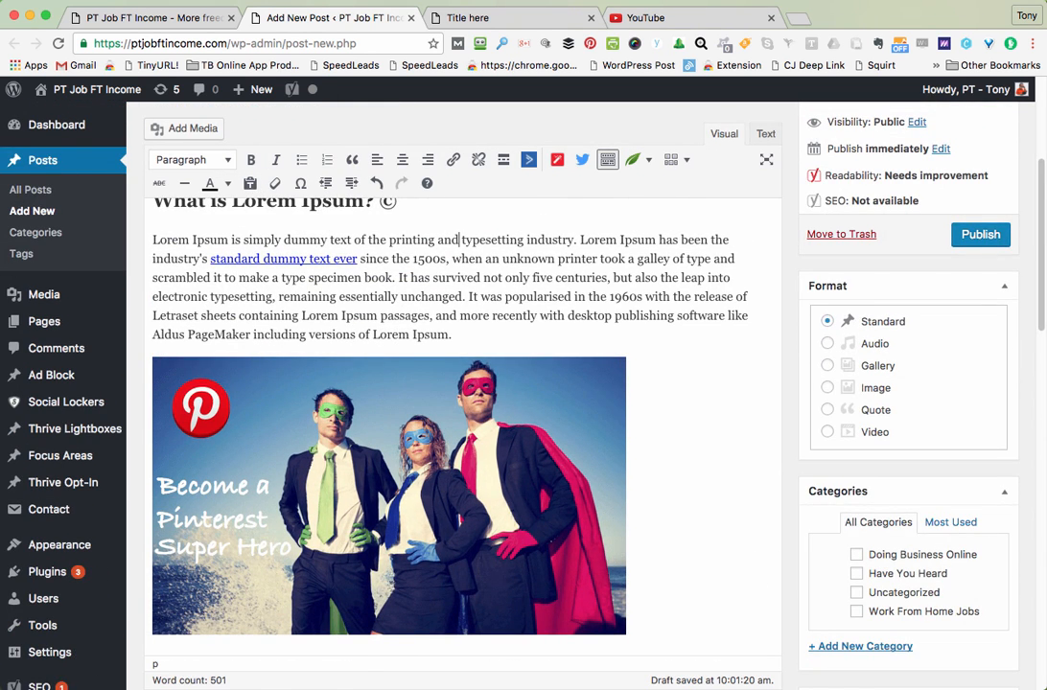
scroll(459, 383, up, 2)
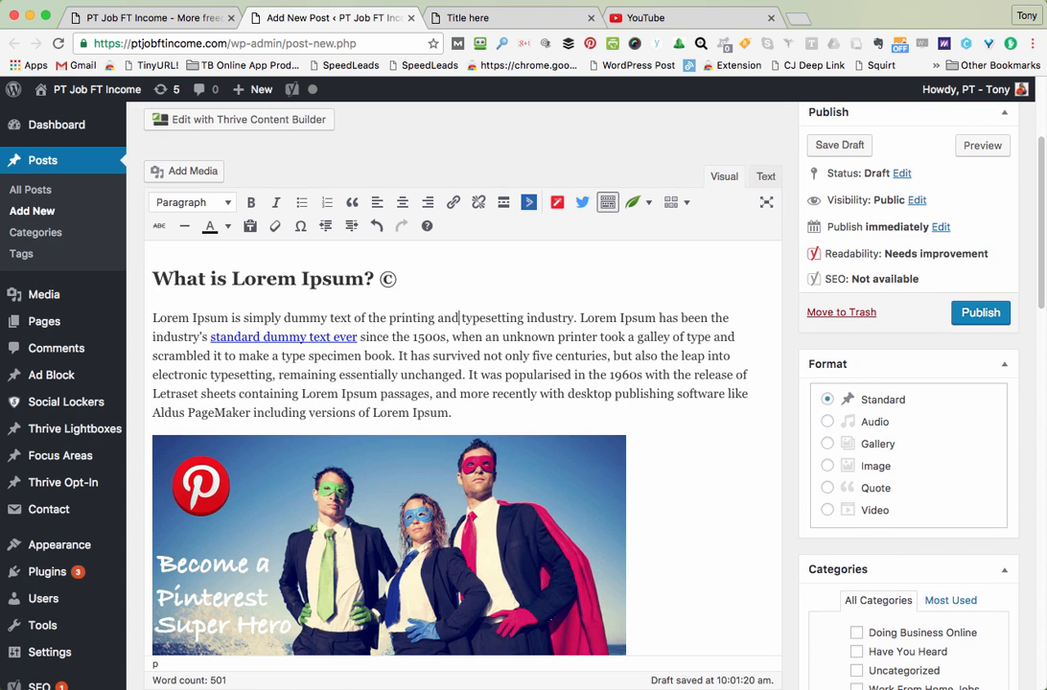
scroll(458, 383, down, 1)
scroll(458, 383, up, 2)
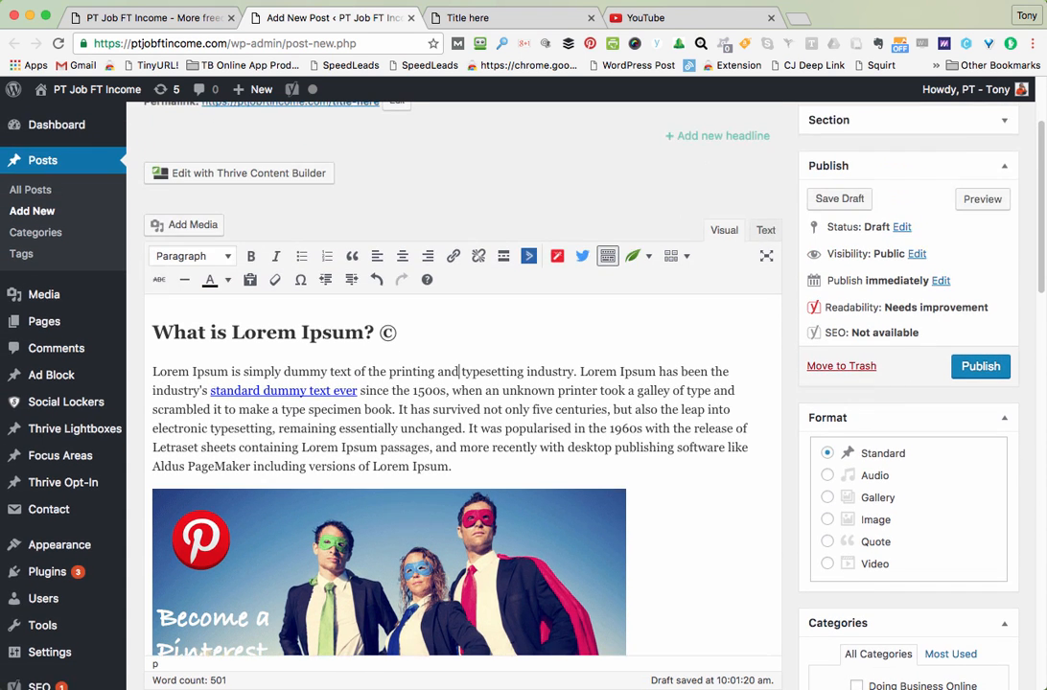
click(982, 198)
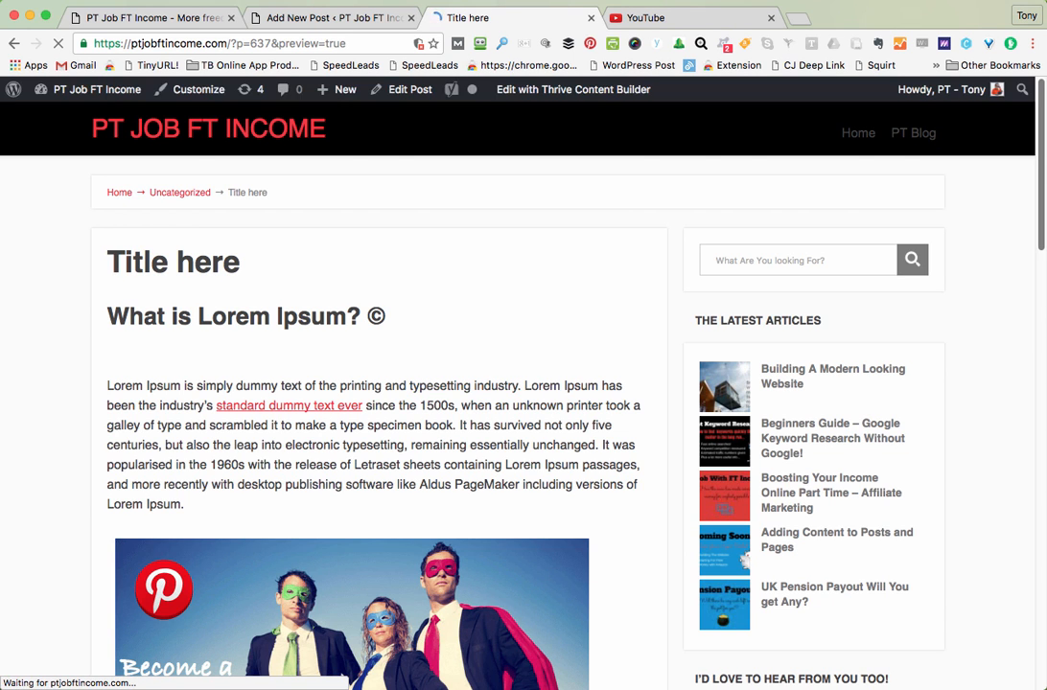
scroll(374, 432, down, 3)
scroll(374, 383, down, 15)
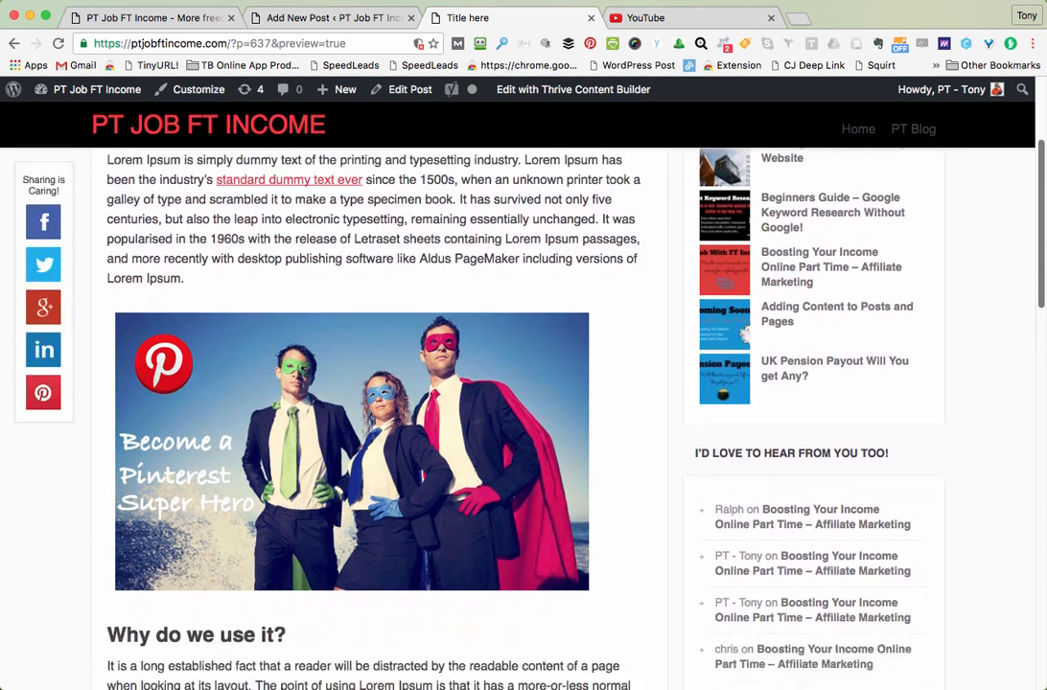
scroll(374, 384, up, 15)
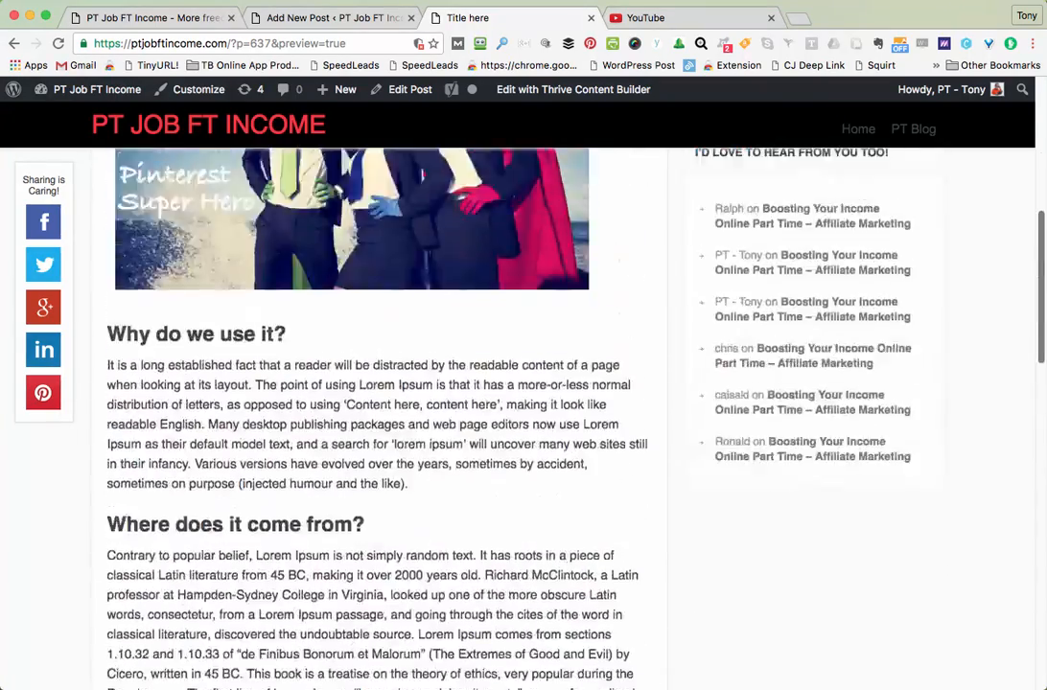
Step: Back in the post editor, start new paragraphs at "It was popularised in the 1960s" and at "Many desktop publishing packages"
click(334, 19)
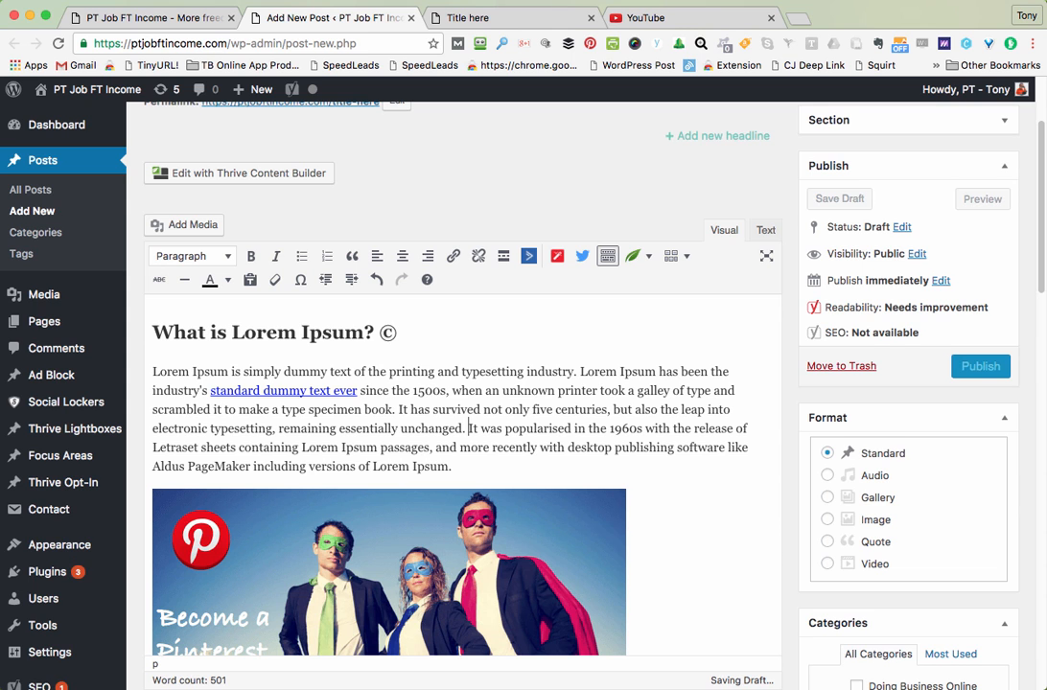
key(Return)
scroll(460, 383, down, 4)
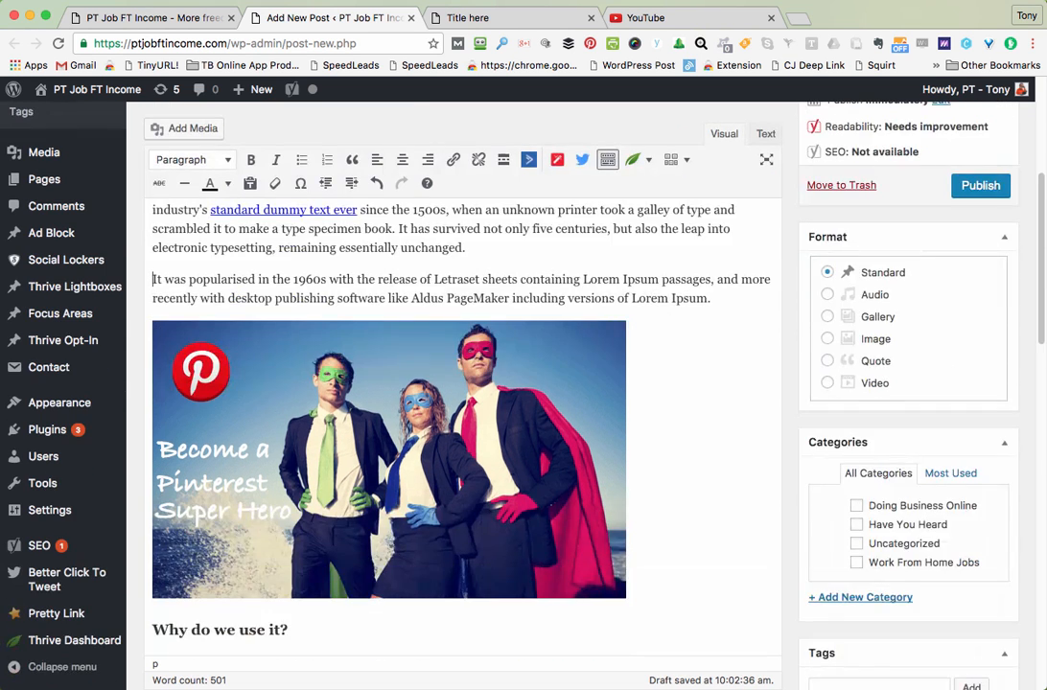
scroll(460, 383, down, 5)
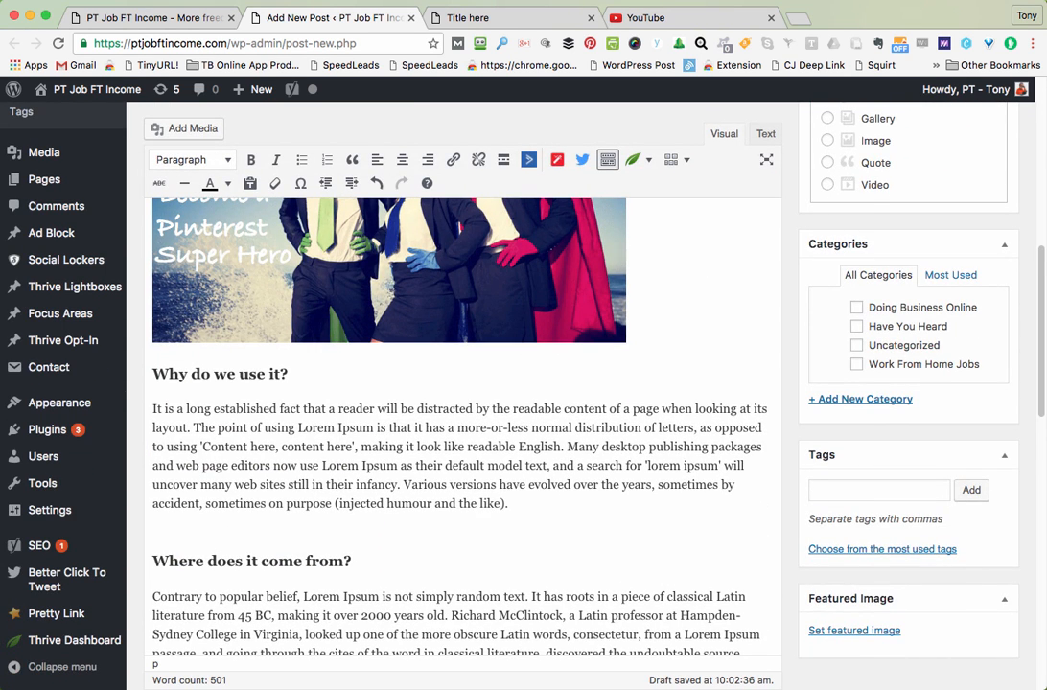
click(566, 446)
key(Return)
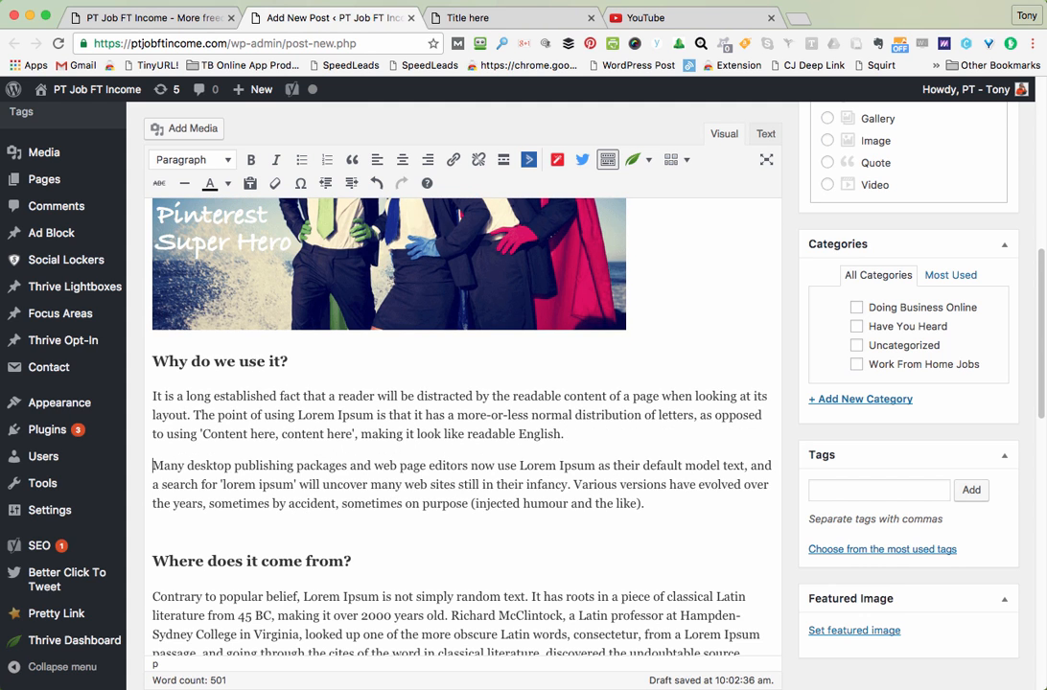
Step: Start new paragraphs at "Lorem Ipsum comes from sections" and, under "Where can I get some?", at "making this the first true generator"
scroll(460, 421, down, 3)
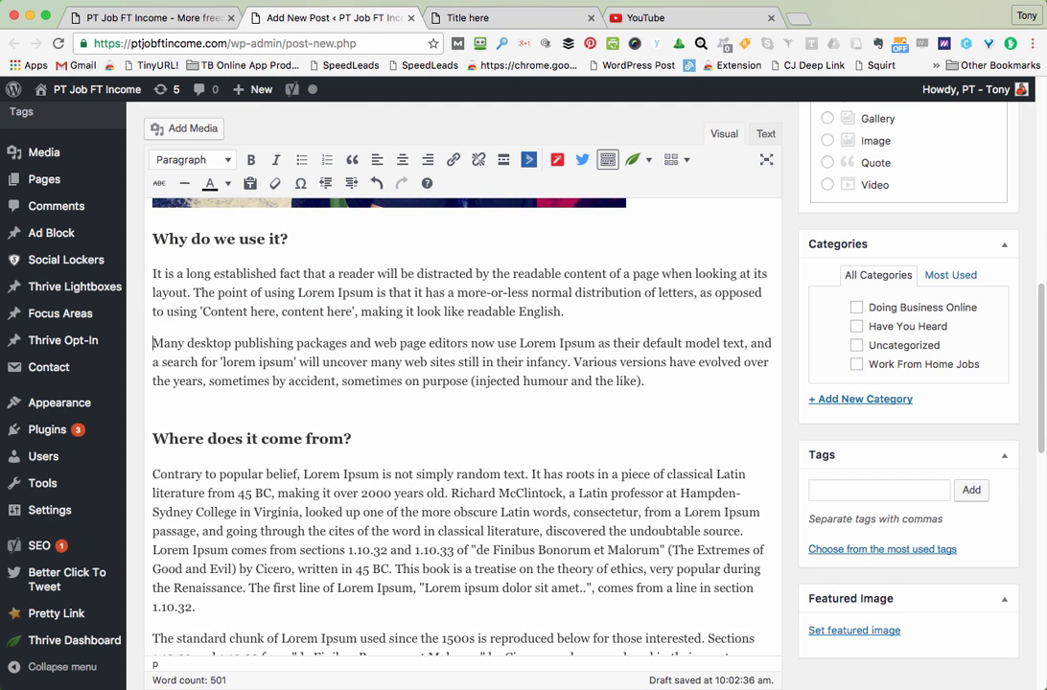
scroll(462, 427, down, 2)
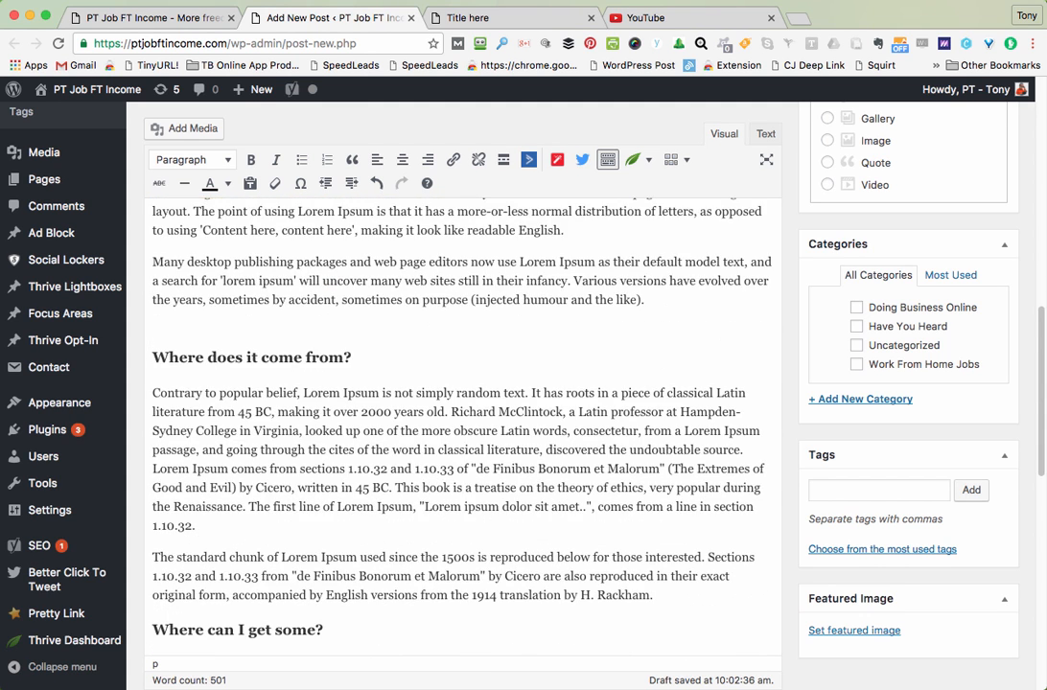
click(153, 469)
key(Return)
scroll(462, 427, down, 10)
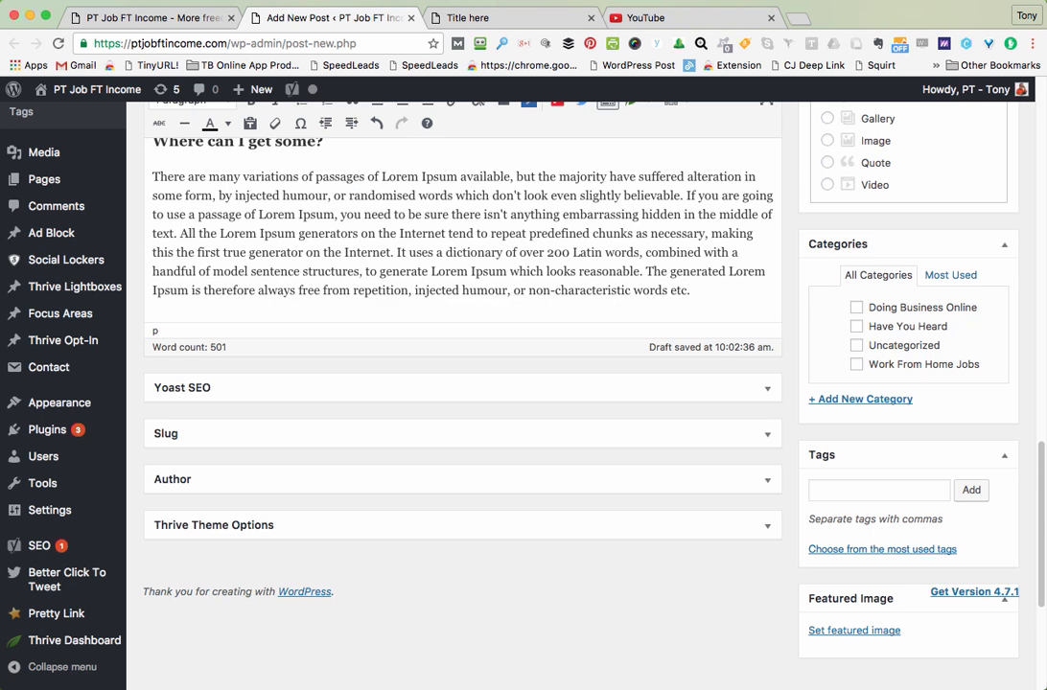
scroll(462, 383, up, 2)
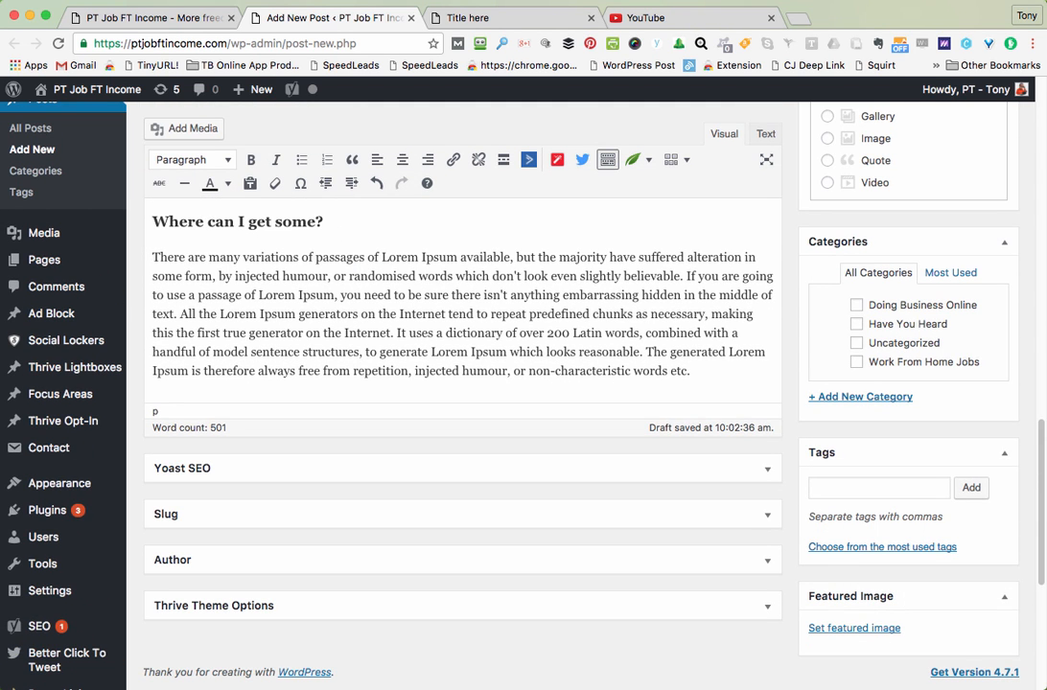
click(711, 313)
key(Return)
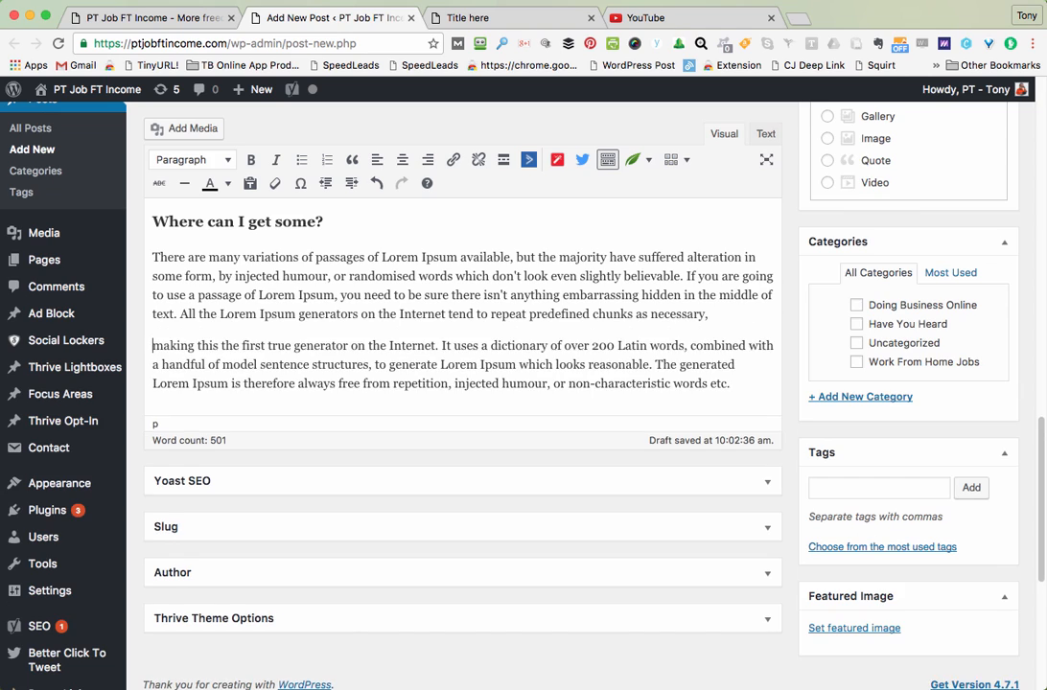
Step: Preview the post again and examine the new paragraph breaks in each section, comparing them with the editor
scroll(712, 313, up, 10)
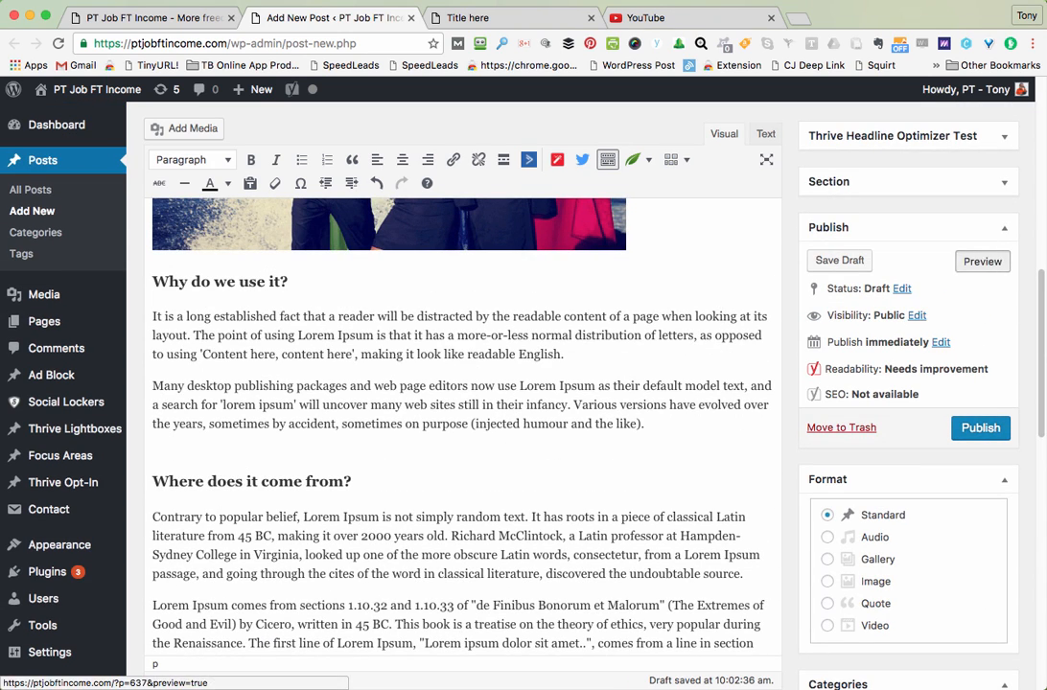
click(982, 260)
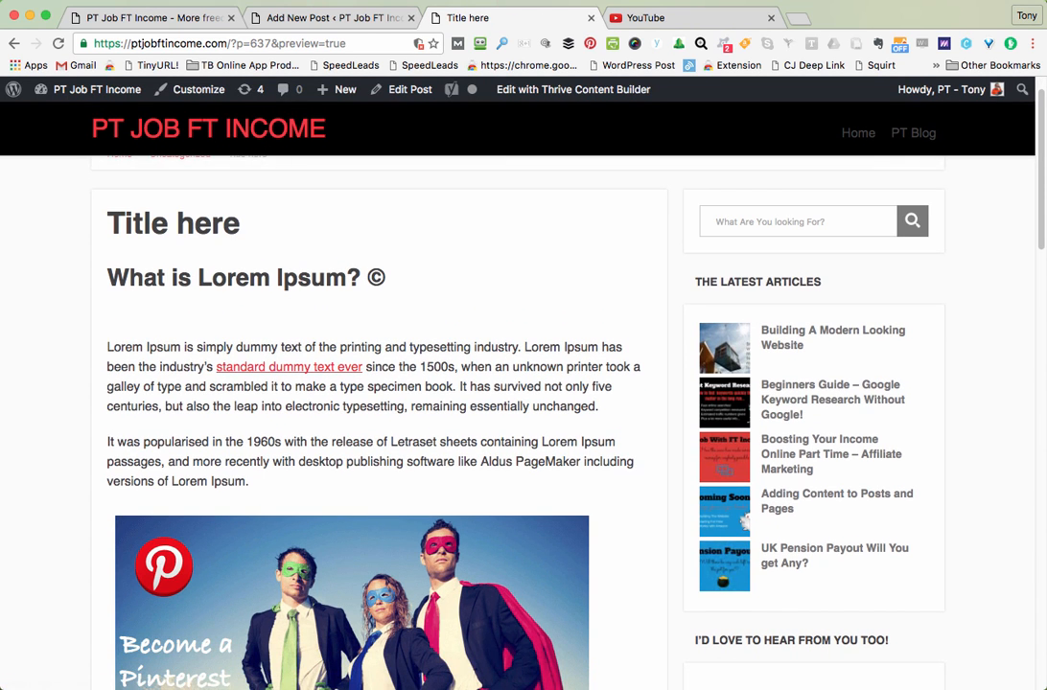
scroll(523, 402, down, 3)
scroll(374, 422, down, 5)
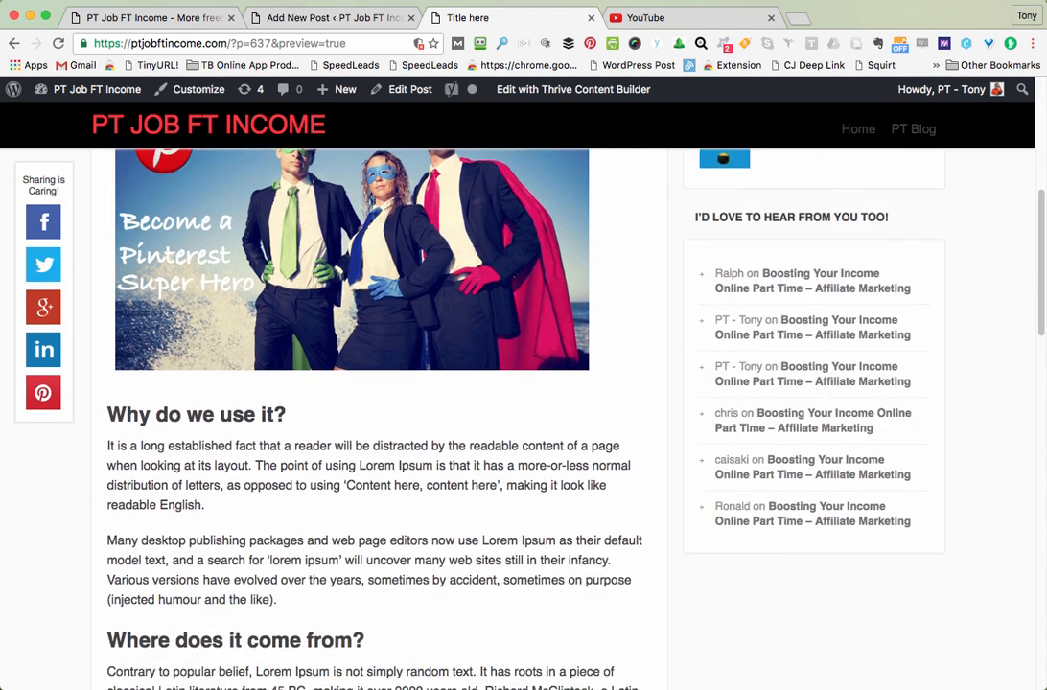
scroll(374, 422, down, 6)
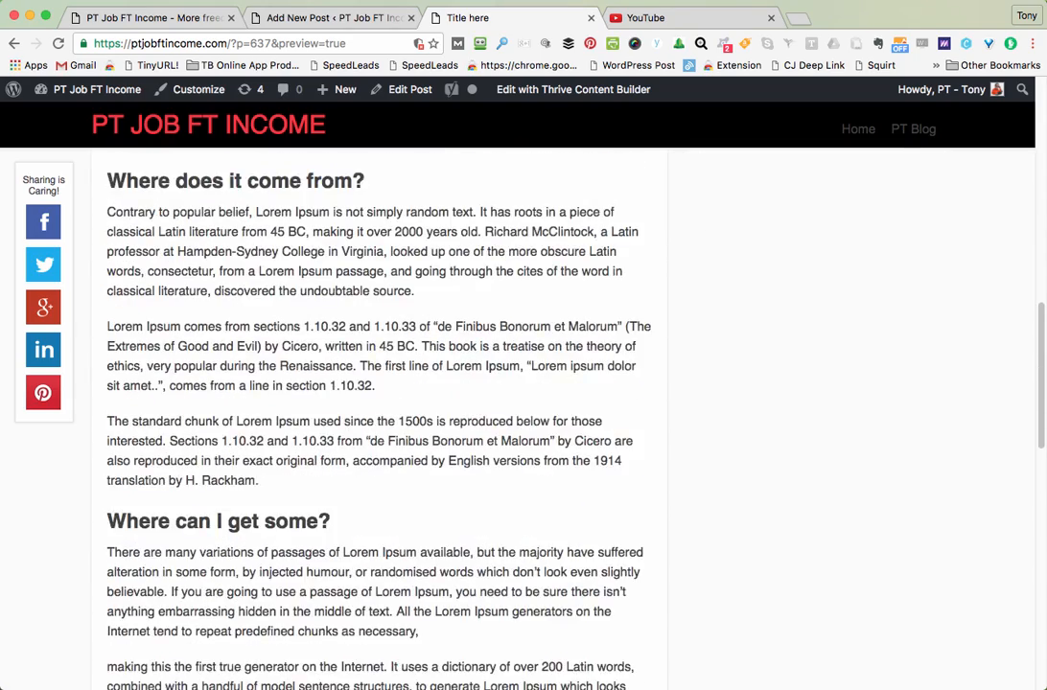
scroll(374, 422, down, 5)
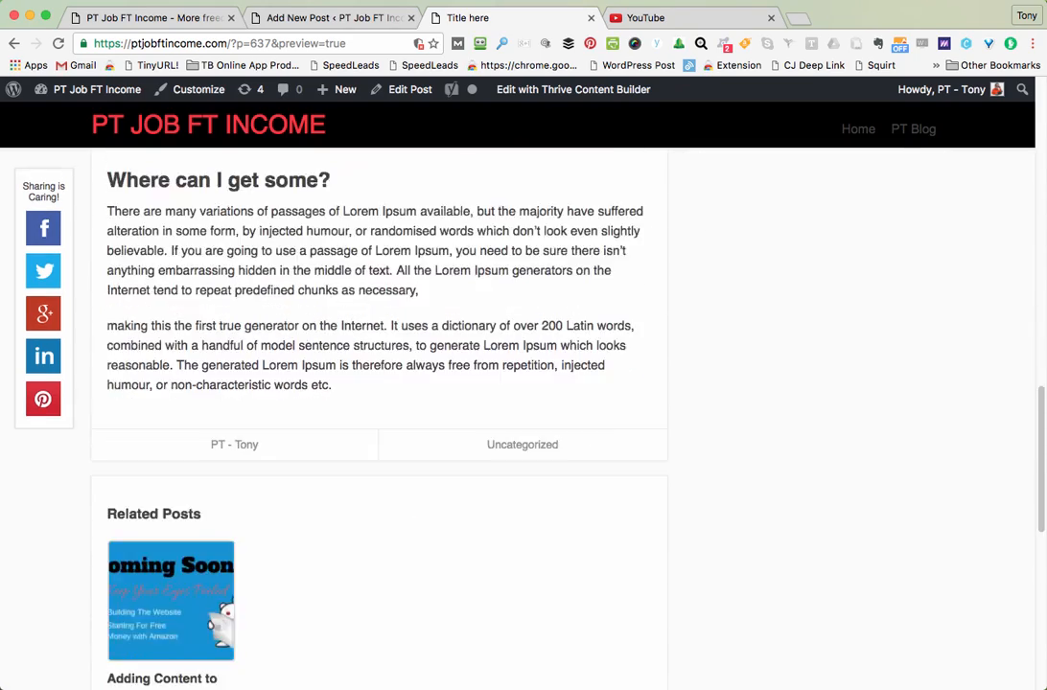
scroll(374, 422, up, 4)
scroll(374, 422, up, 8)
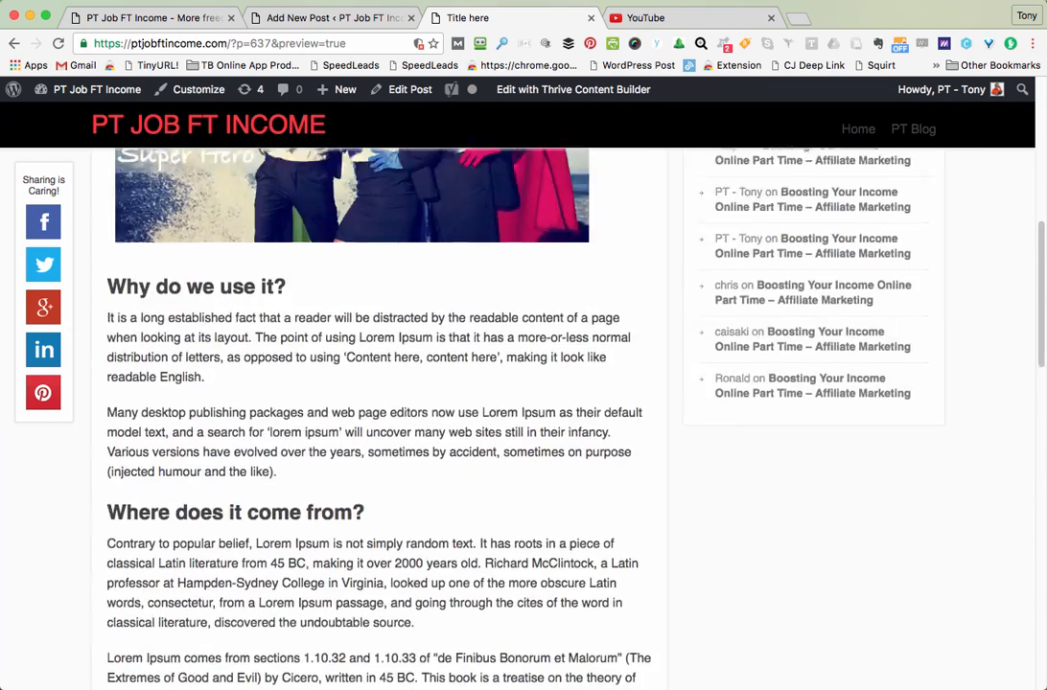
scroll(374, 422, up, 4)
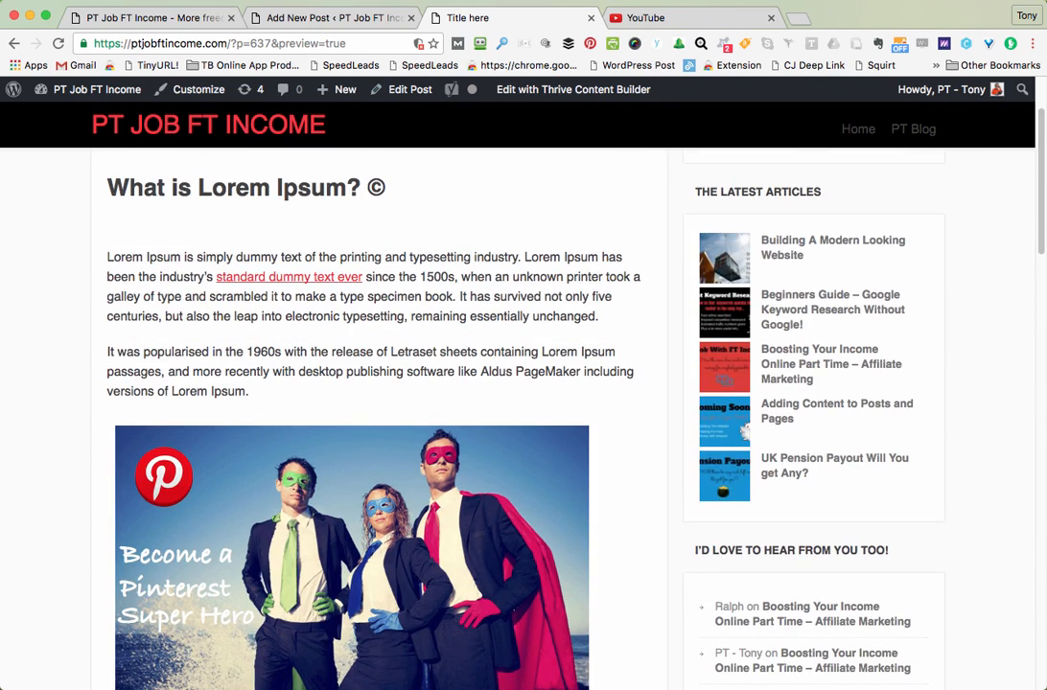
click(316, 18)
scroll(466, 421, up, 3)
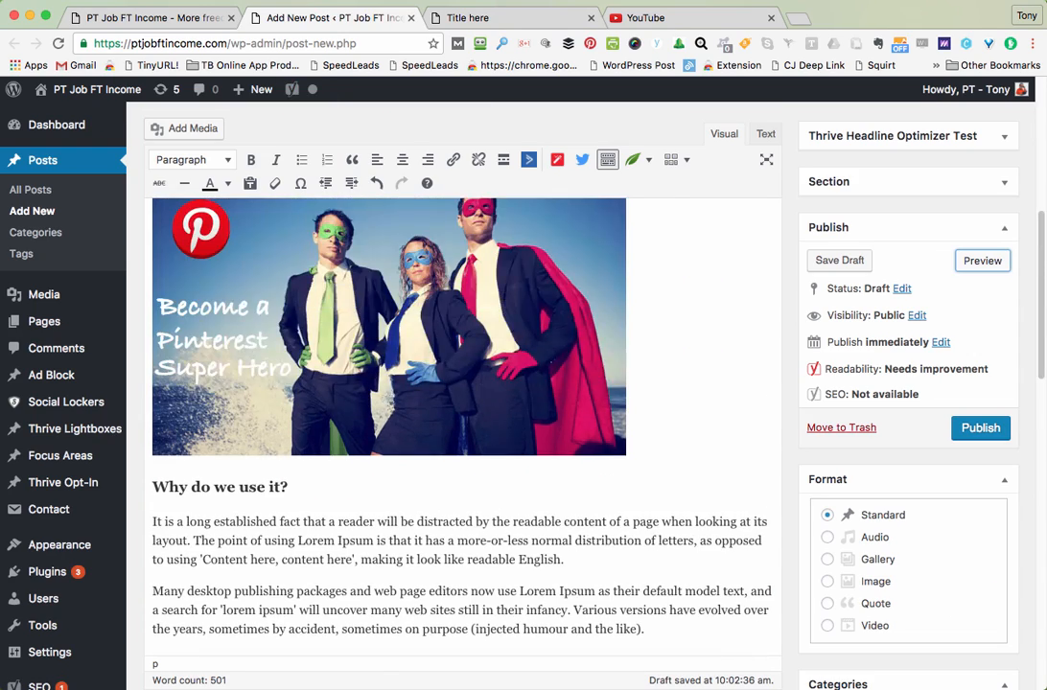
click(489, 18)
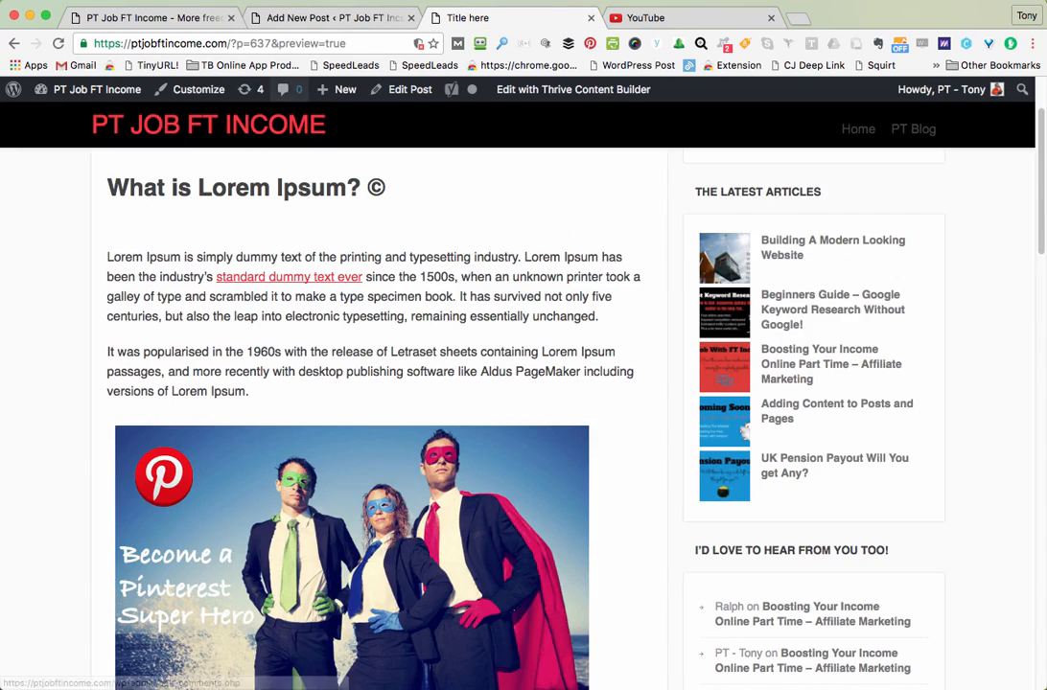
Step: Return to the editor, place the cursor by the "Where does it come from?" section, and open the option to insert media from a URL
click(326, 18)
scroll(466, 422, down, 3)
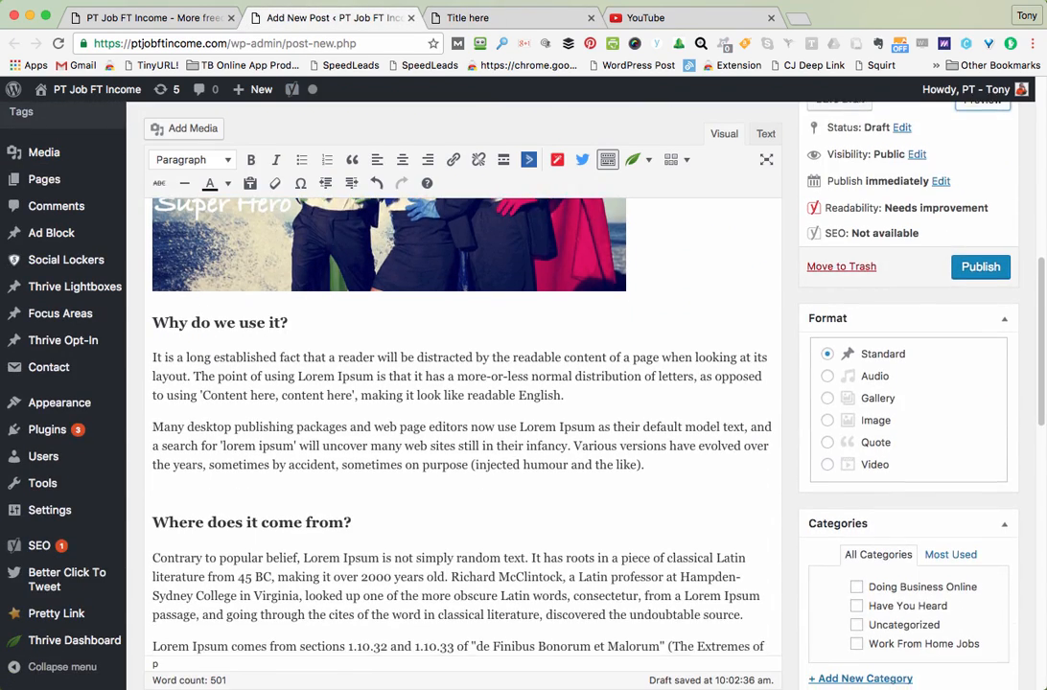
scroll(466, 422, down, 3)
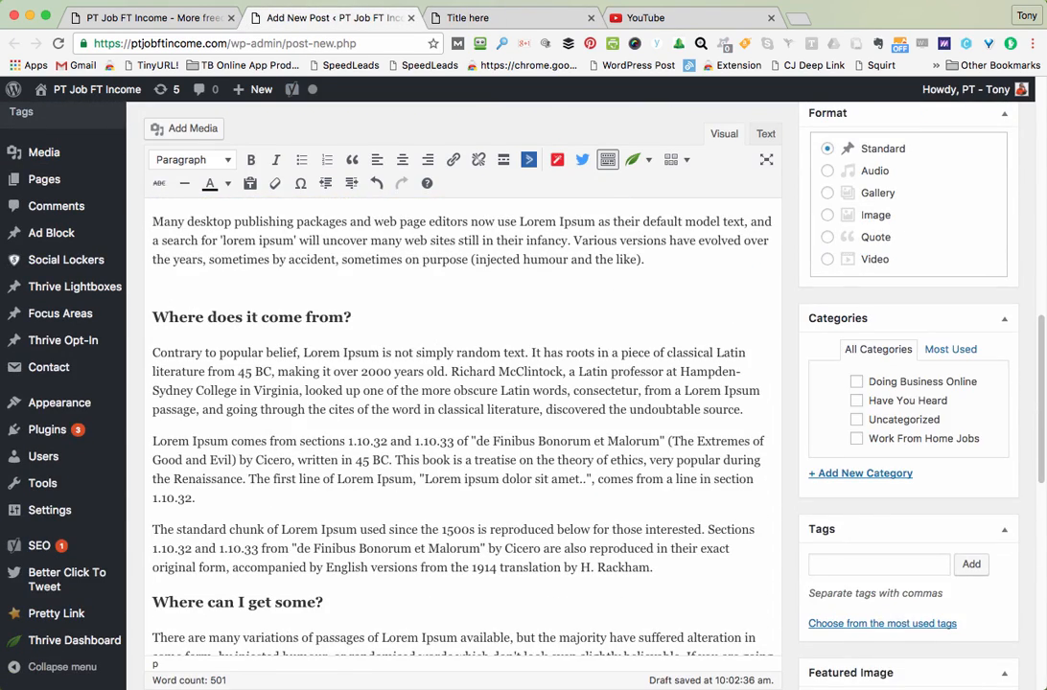
click(154, 291)
click(153, 352)
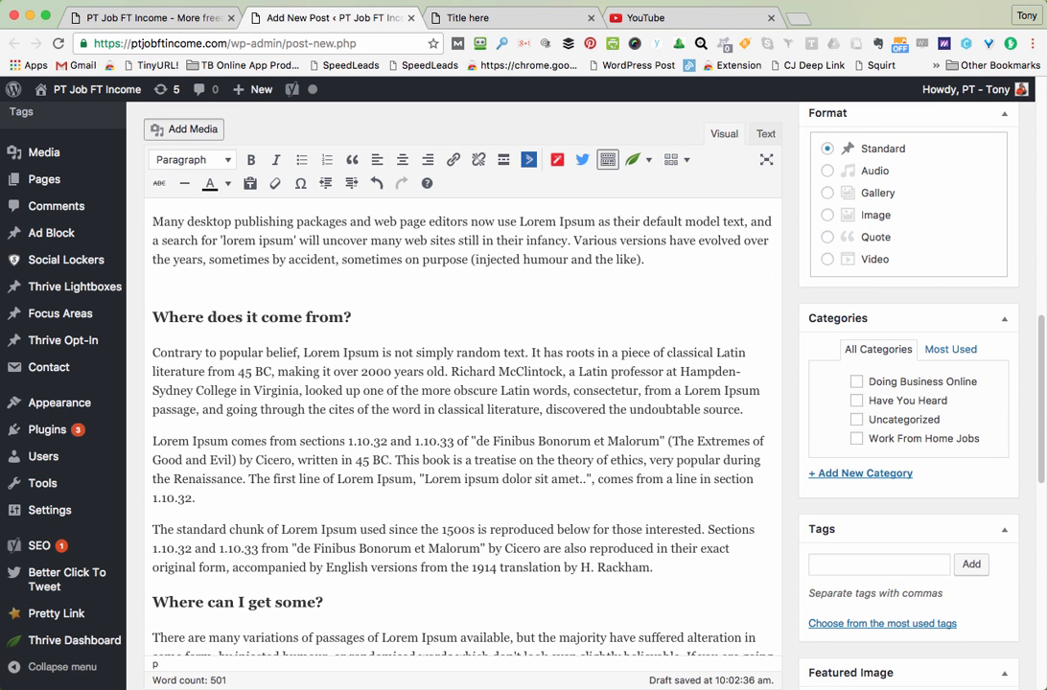
click(183, 127)
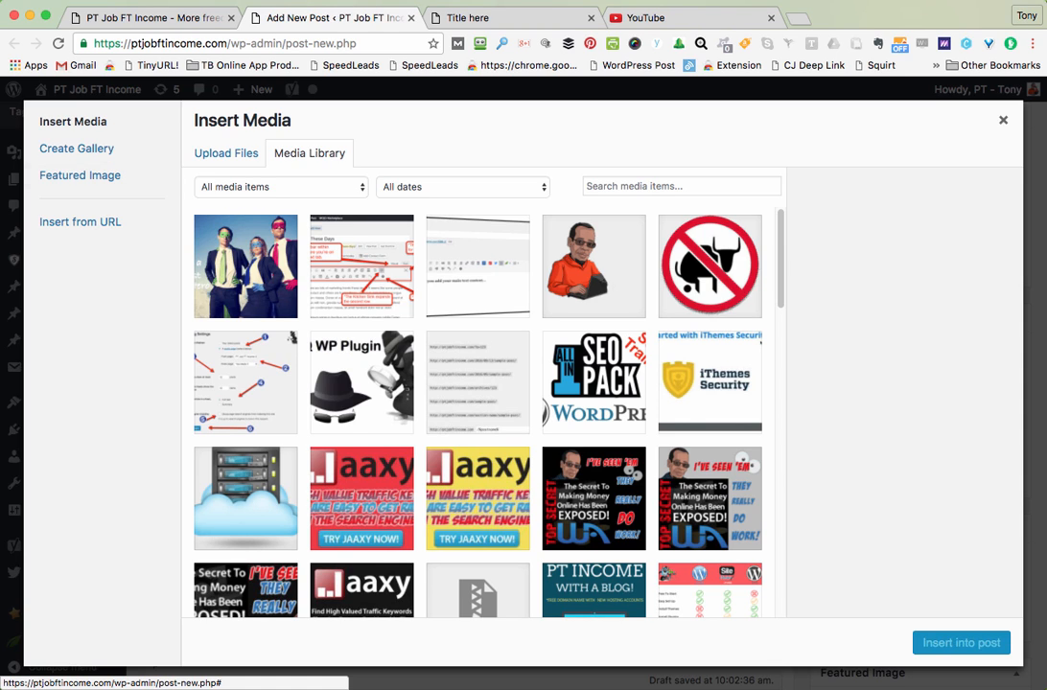
click(81, 222)
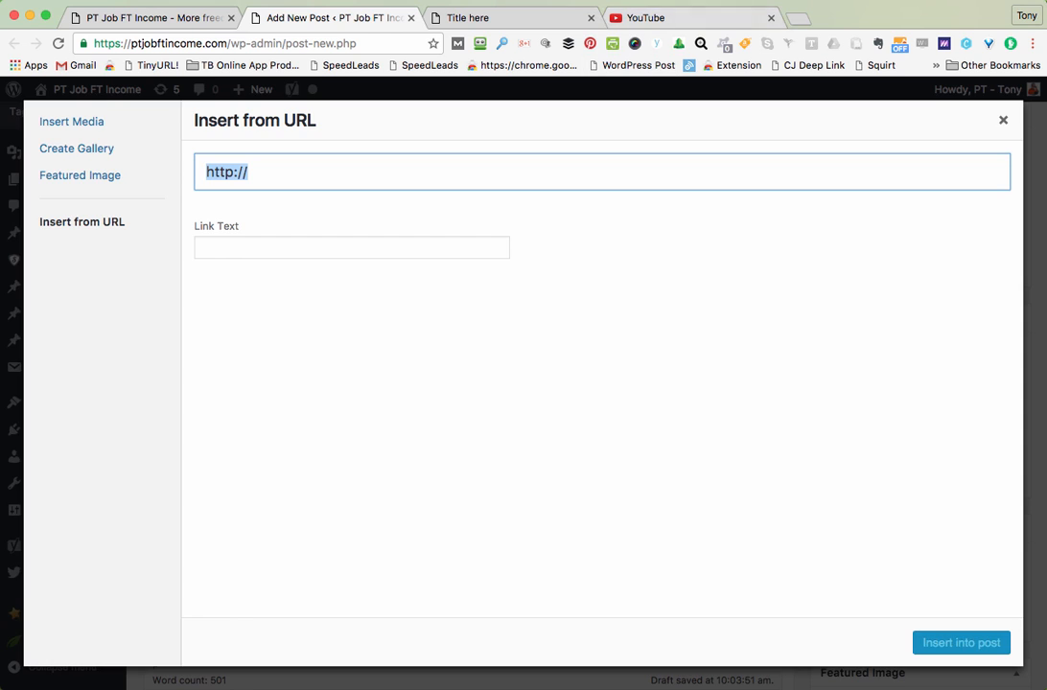
Step: Switch to YouTube, open the video "How to Create a Unique Homepage From Scratch", pause it and copy its URL
click(667, 17)
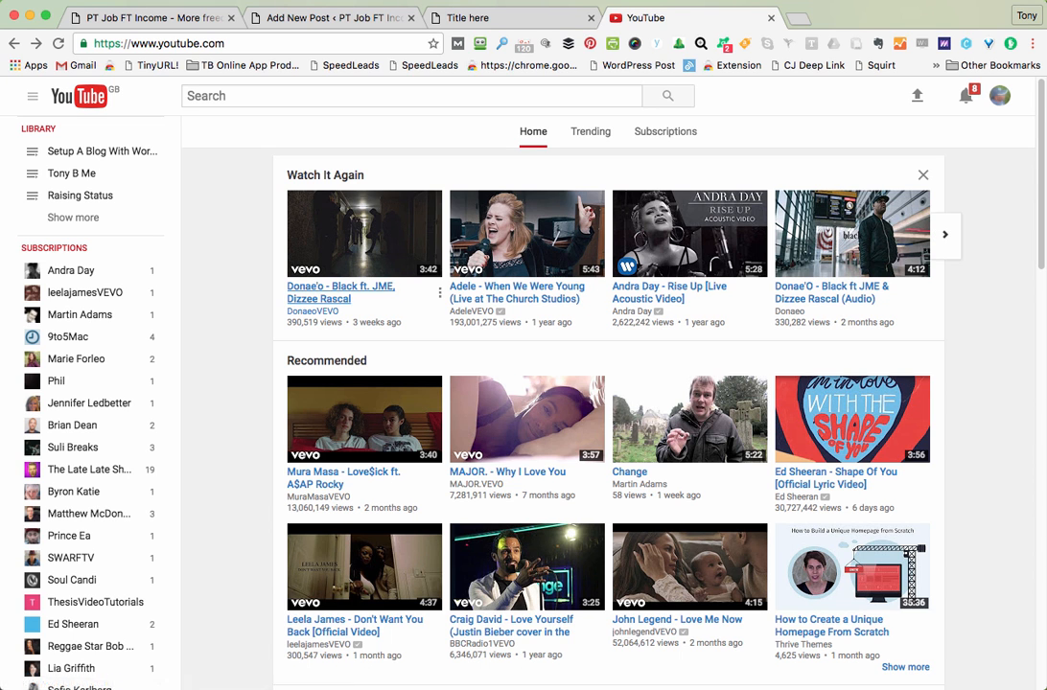
scroll(403, 297, down, 3)
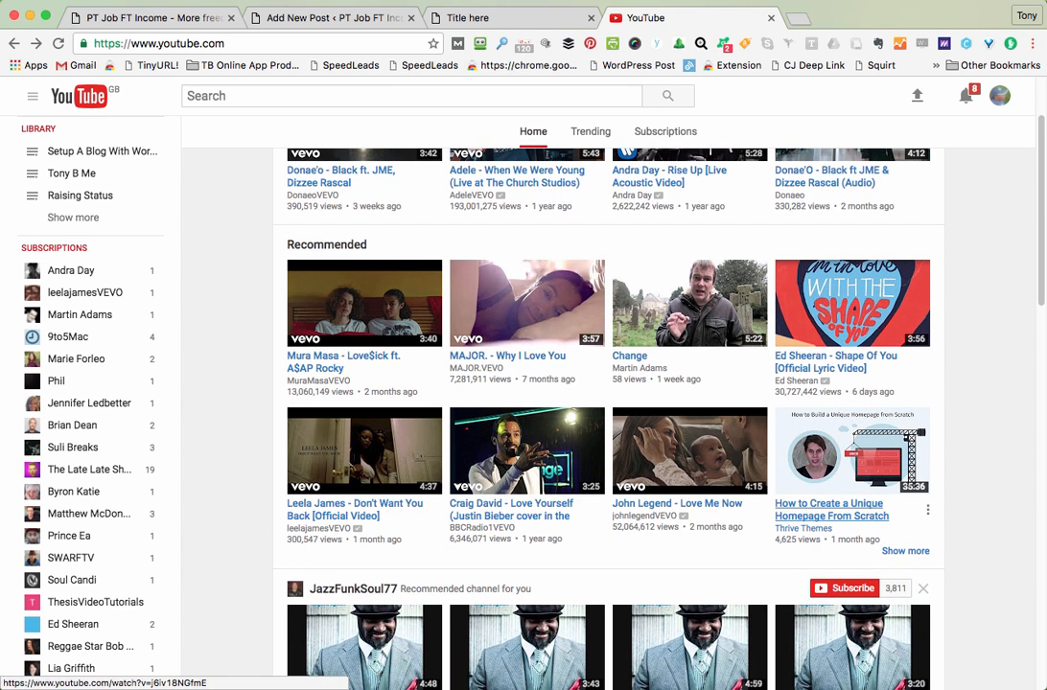
click(842, 510)
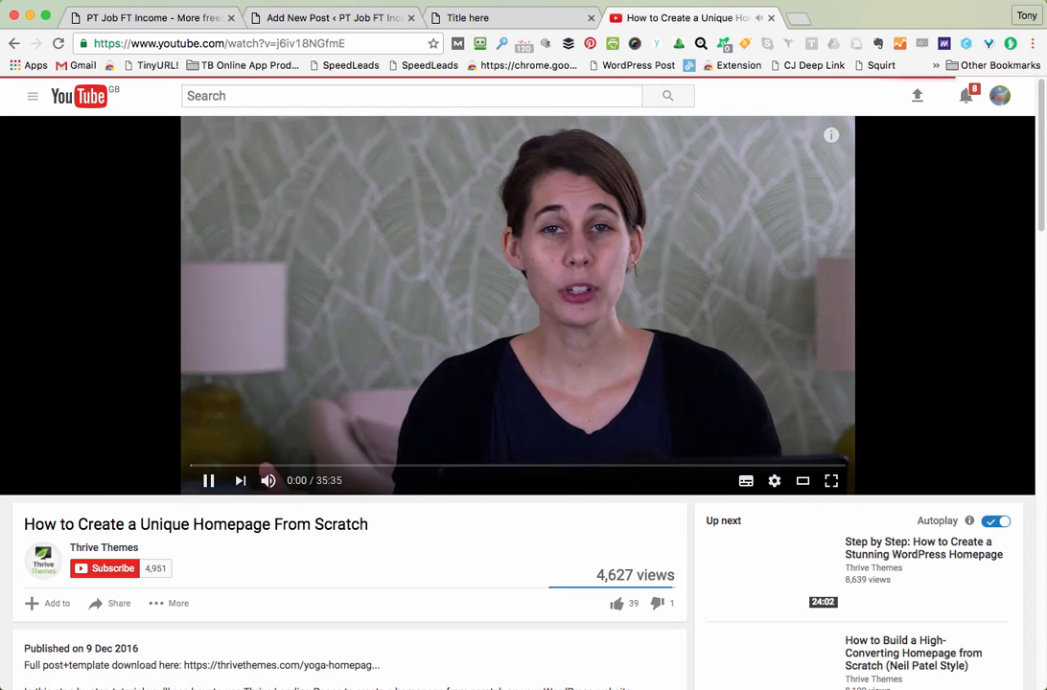
key(space)
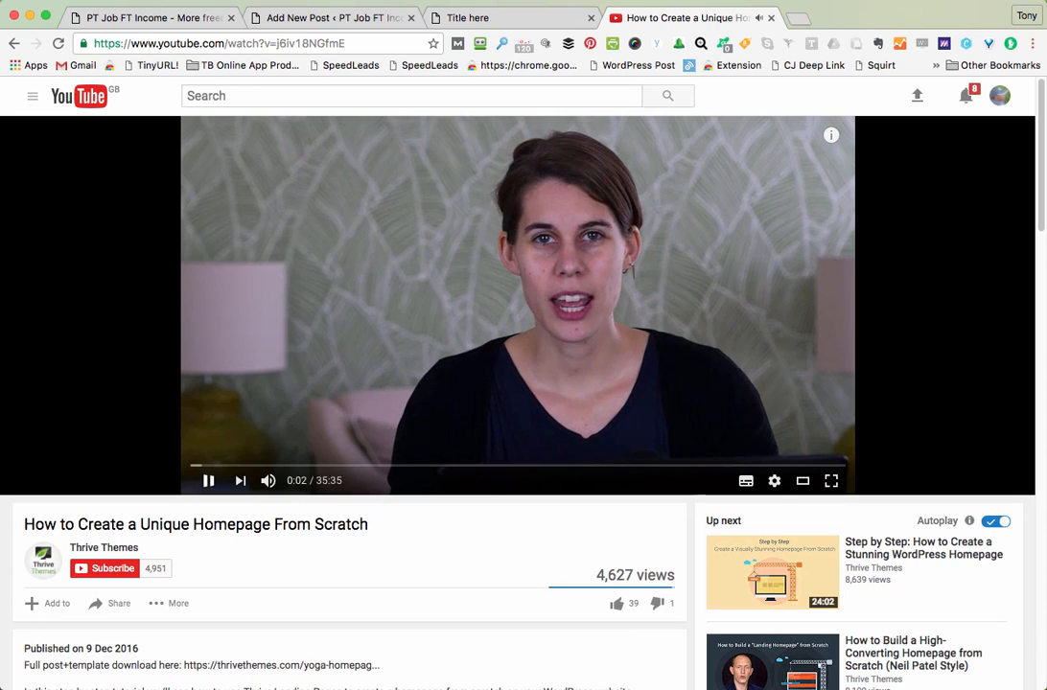
key(super+l)
right_click(369, 42)
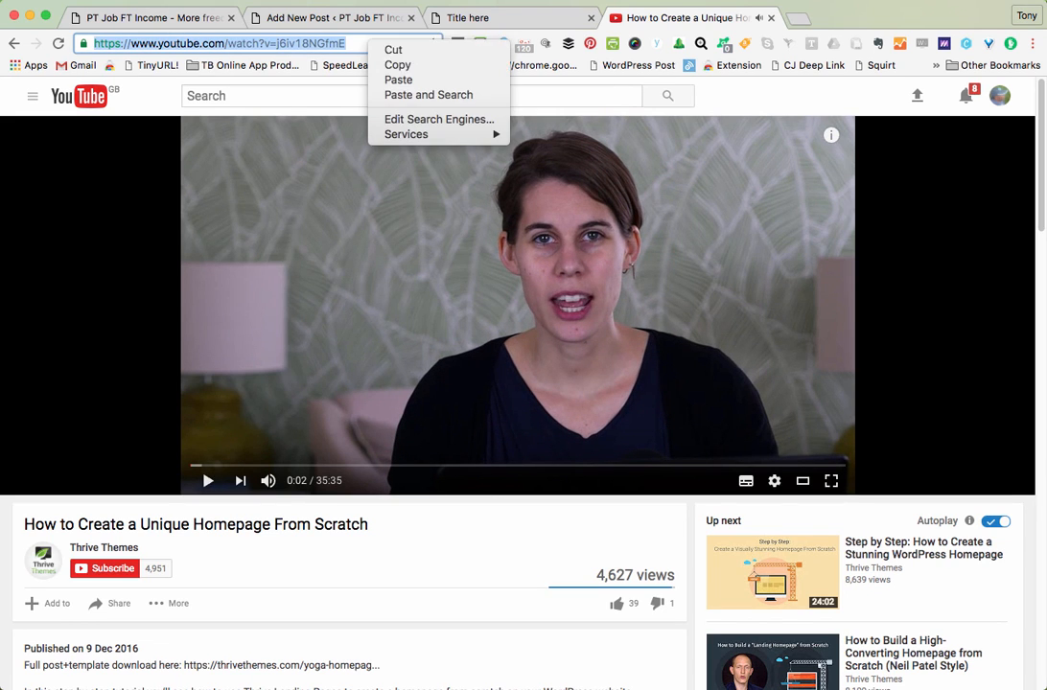
click(397, 64)
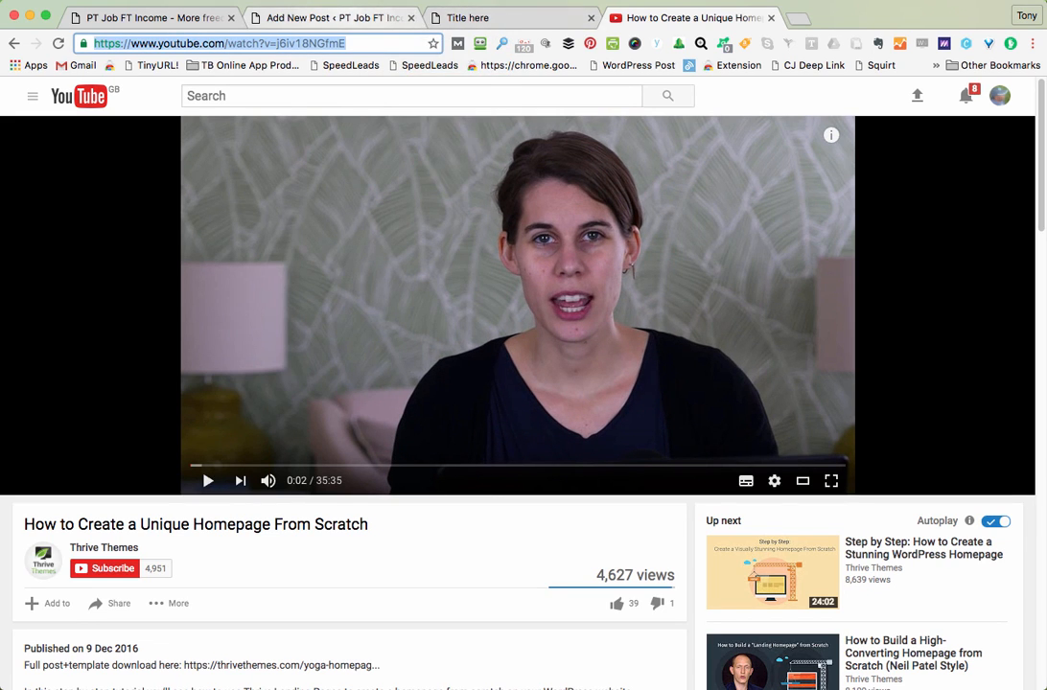
Step: Back in the post editor, paste the copied YouTube URL as the media source and insert the video into the post
click(333, 19)
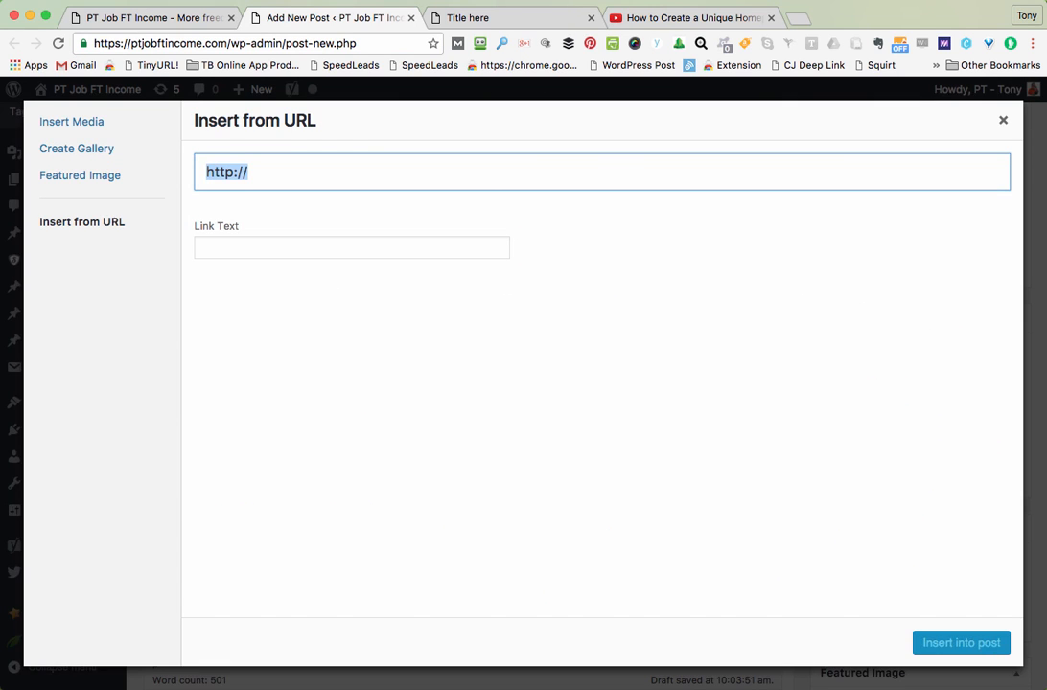
right_click(297, 168)
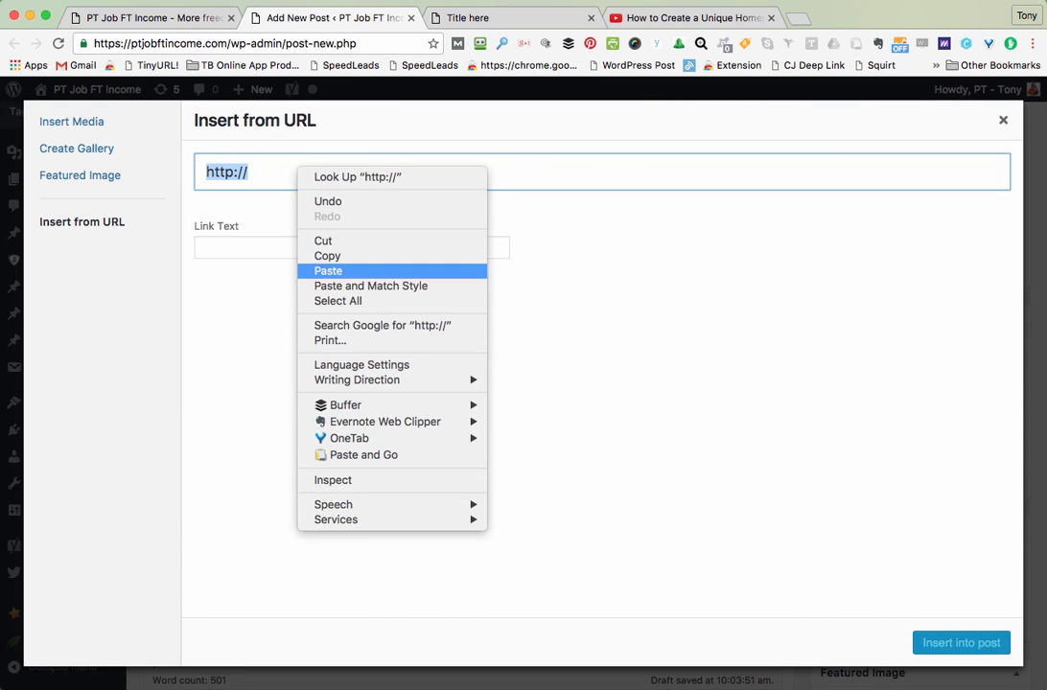
click(326, 270)
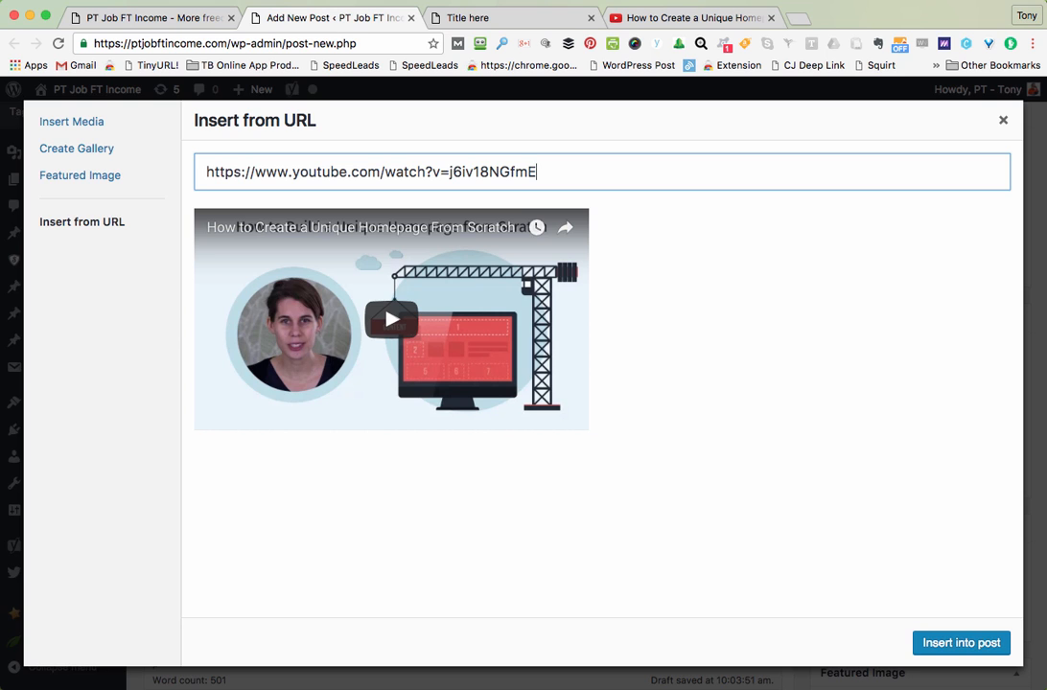
click(960, 644)
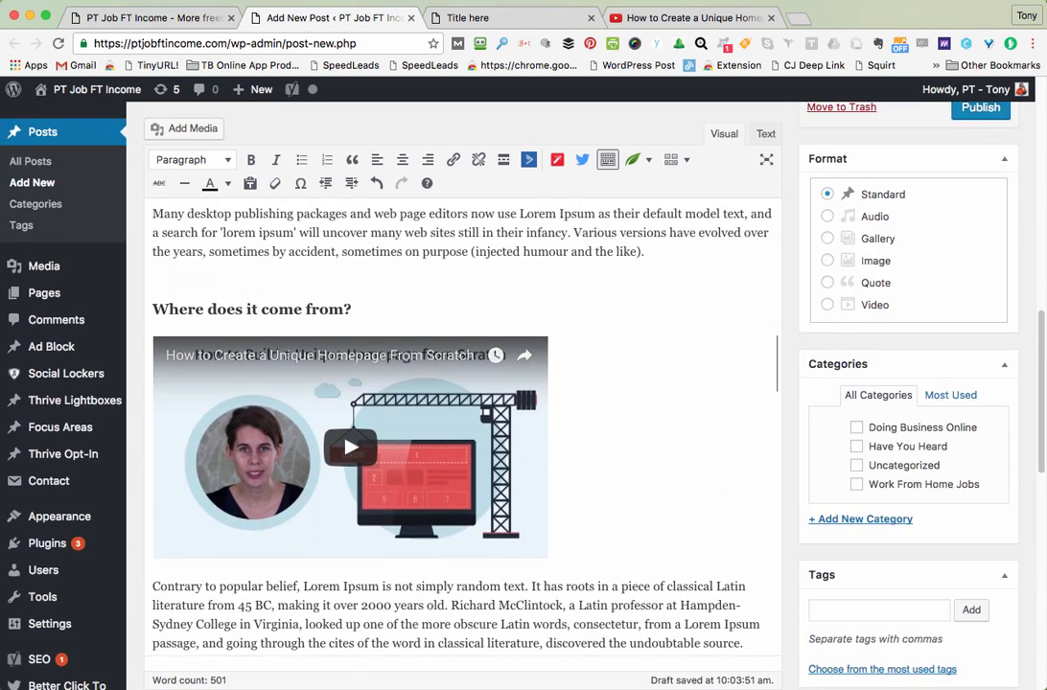
Step: Preview the post and examine the embedded video under "Where does it come from?" and its surrounding content
scroll(460, 383, up, 10)
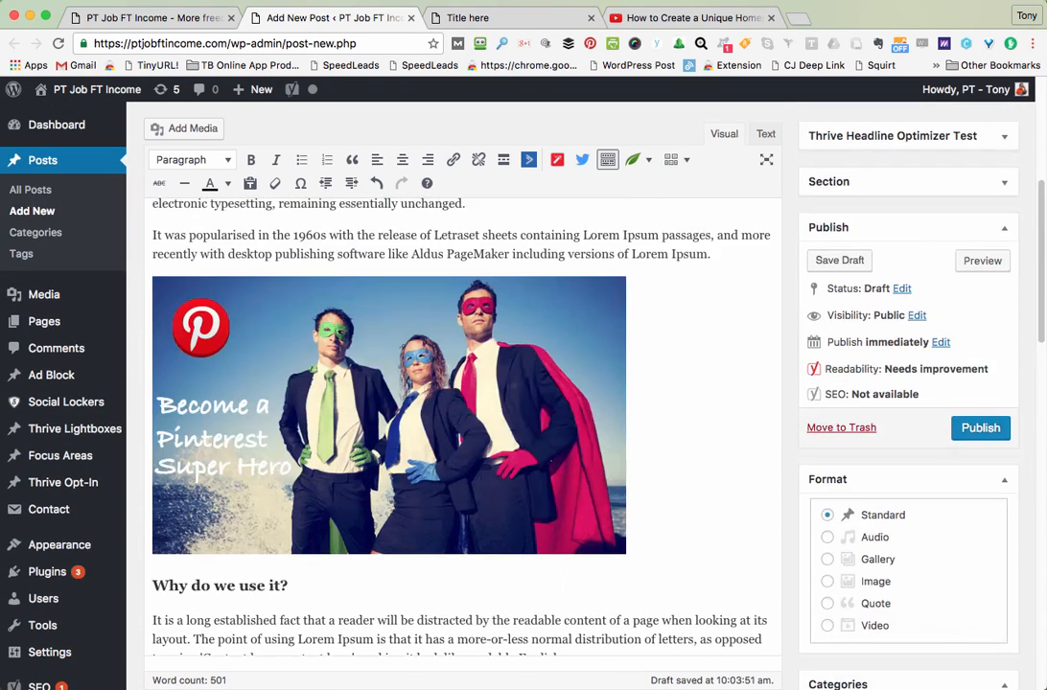
click(982, 260)
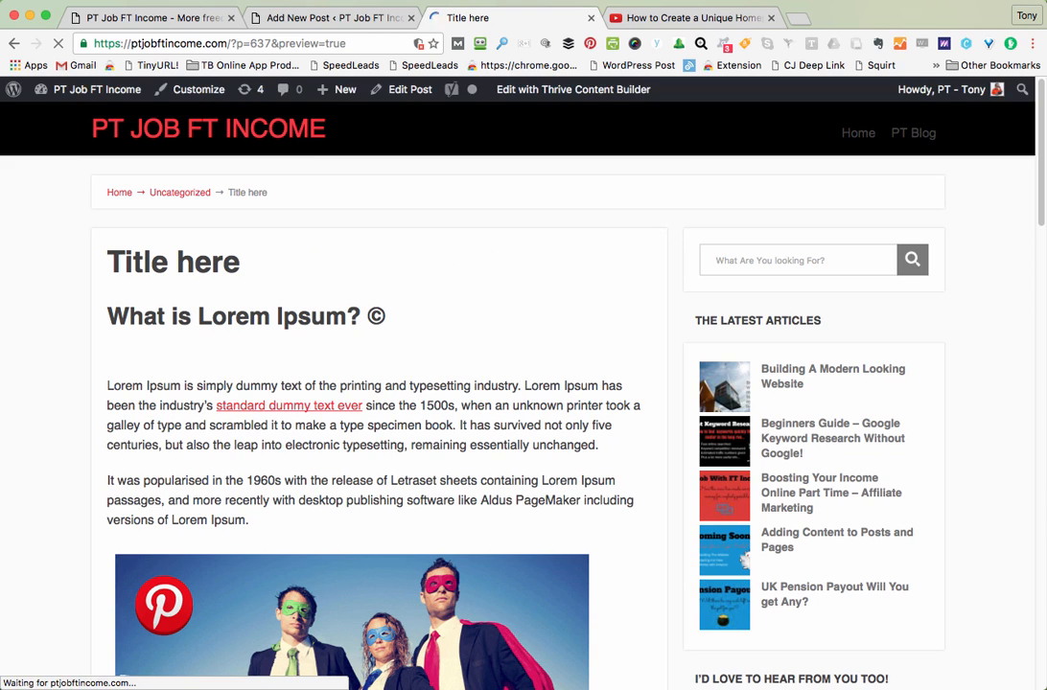
scroll(836, 322, down, 3)
scroll(746, 337, down, 7)
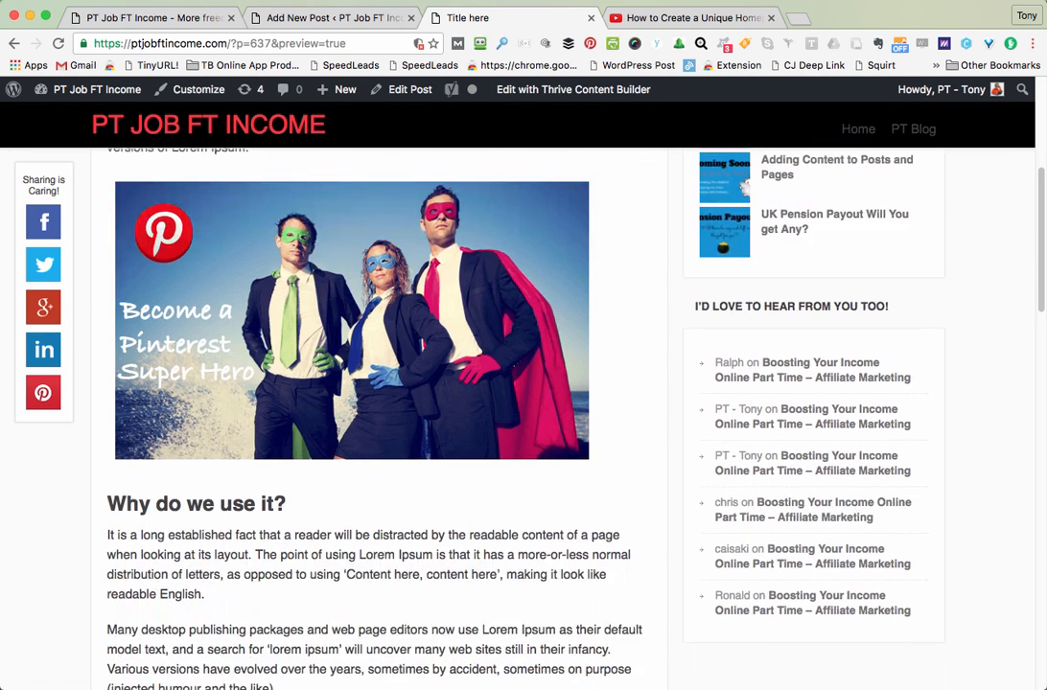
scroll(379, 403, down, 5)
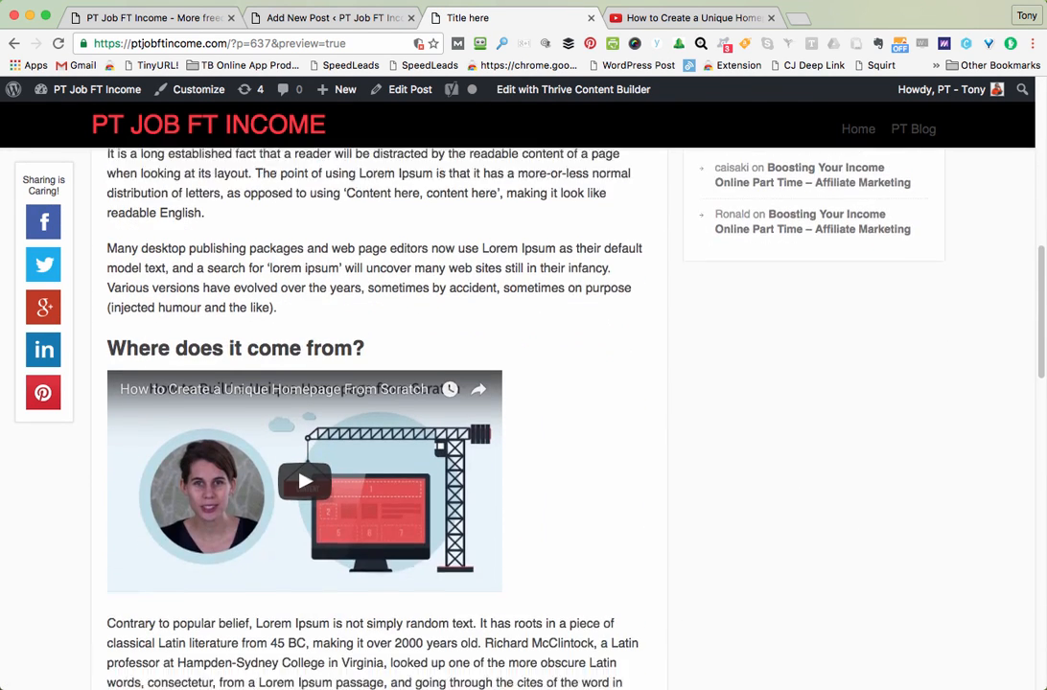
scroll(378, 402, up, 6)
scroll(379, 403, up, 6)
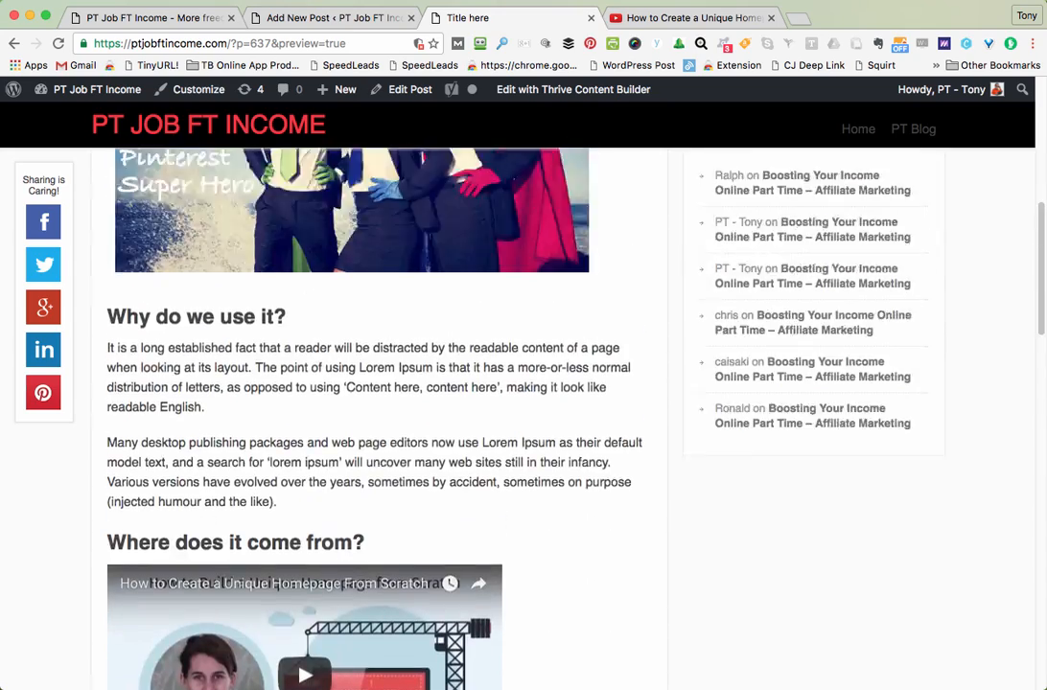
scroll(379, 403, down, 3)
scroll(379, 403, down, 11)
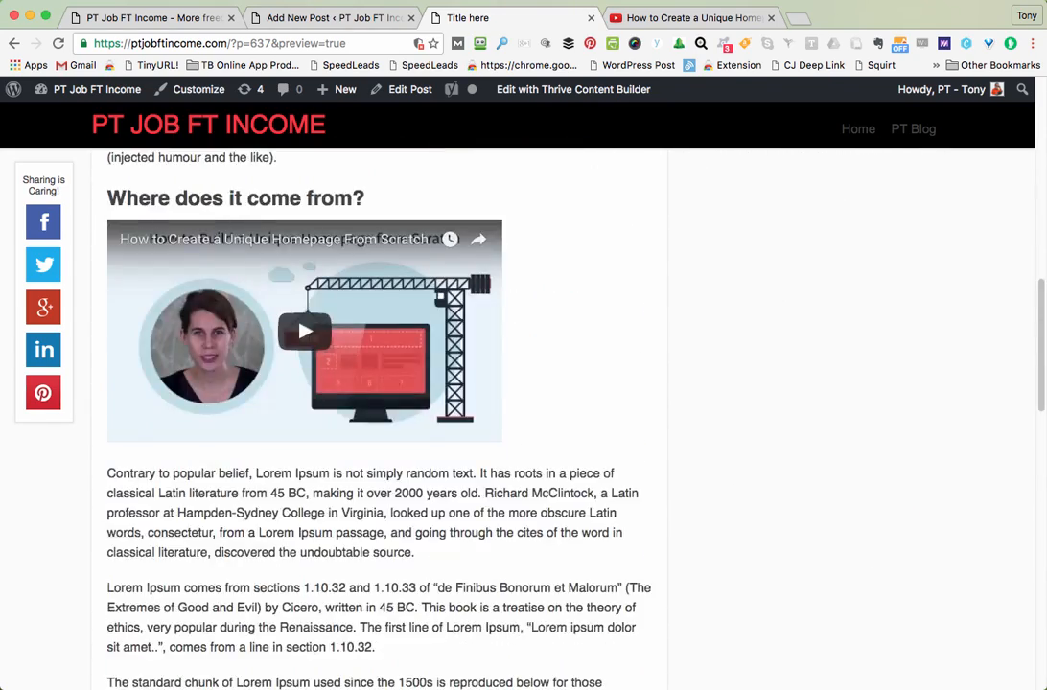
Step: Return to the post editor and add an empty paragraph after "discovered the undoubtable source."
click(335, 18)
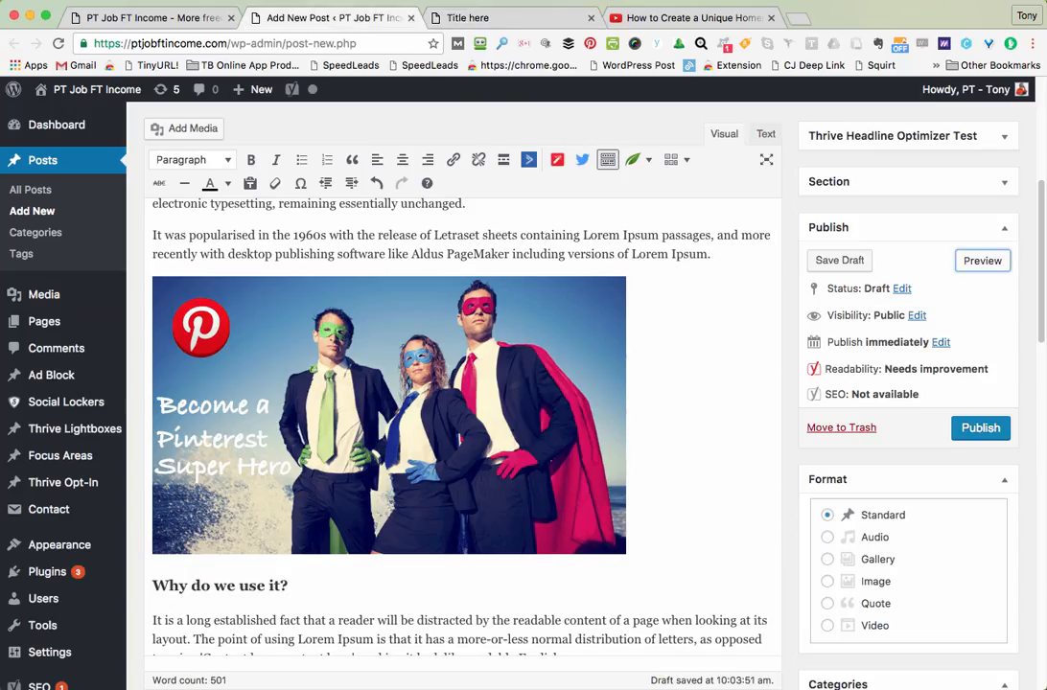
scroll(463, 427, down, 6)
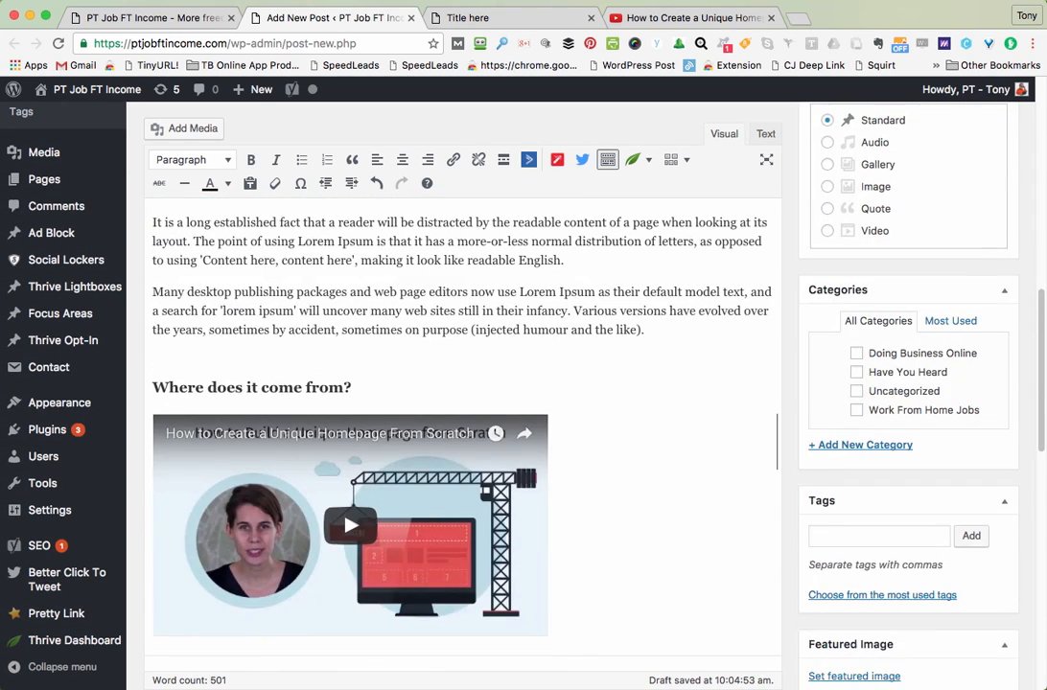
scroll(463, 426, down, 5)
scroll(463, 427, up, 1)
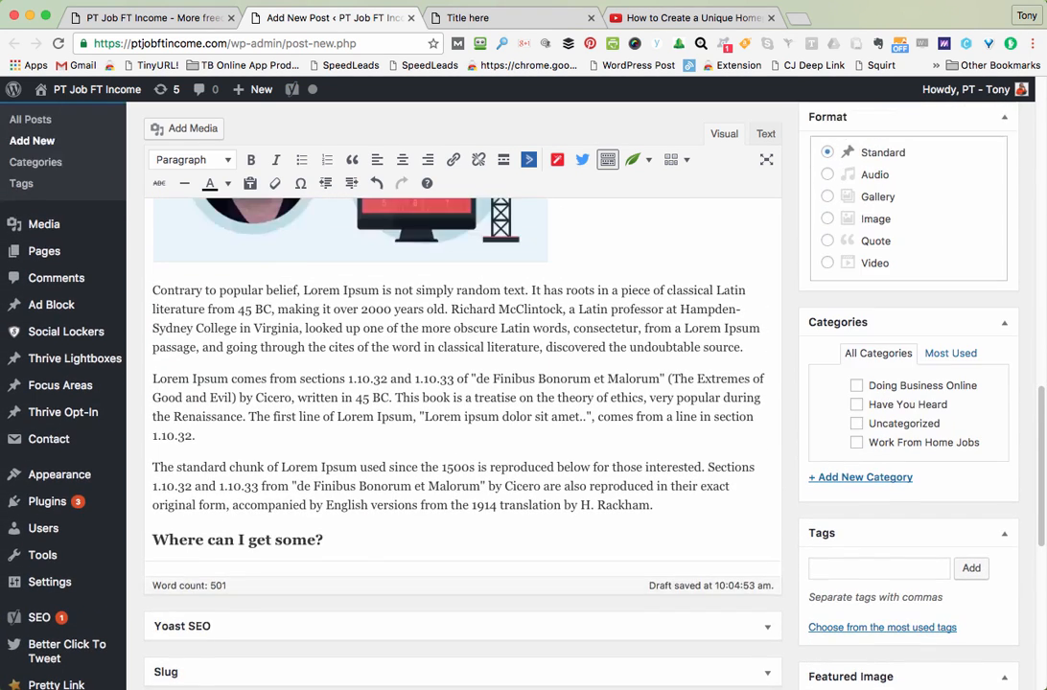
click(745, 347)
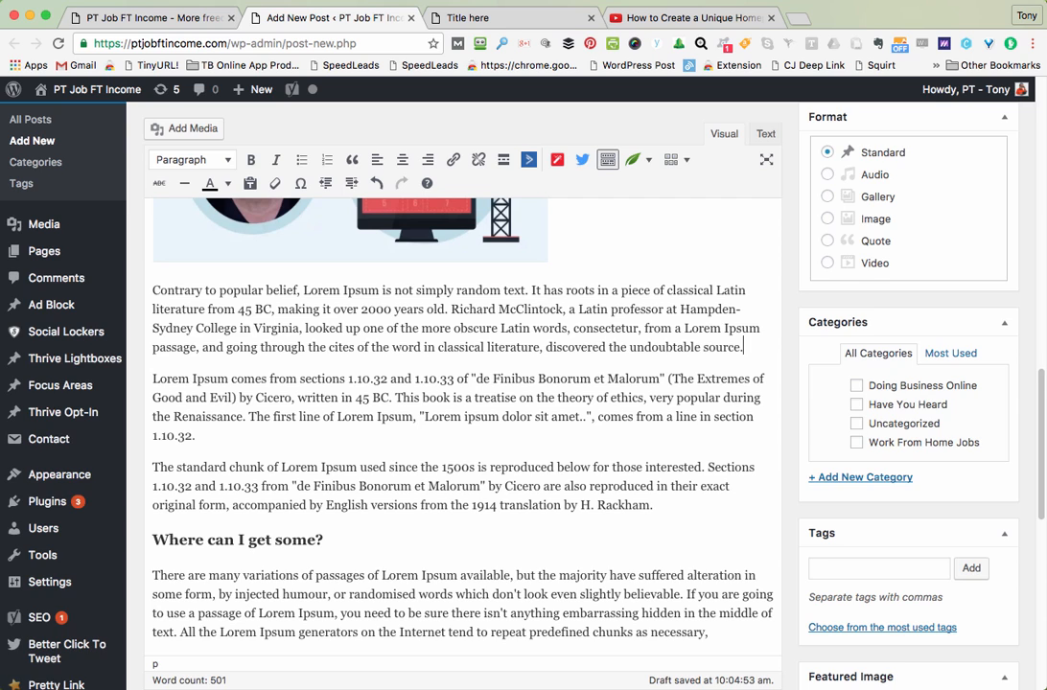
key(Return)
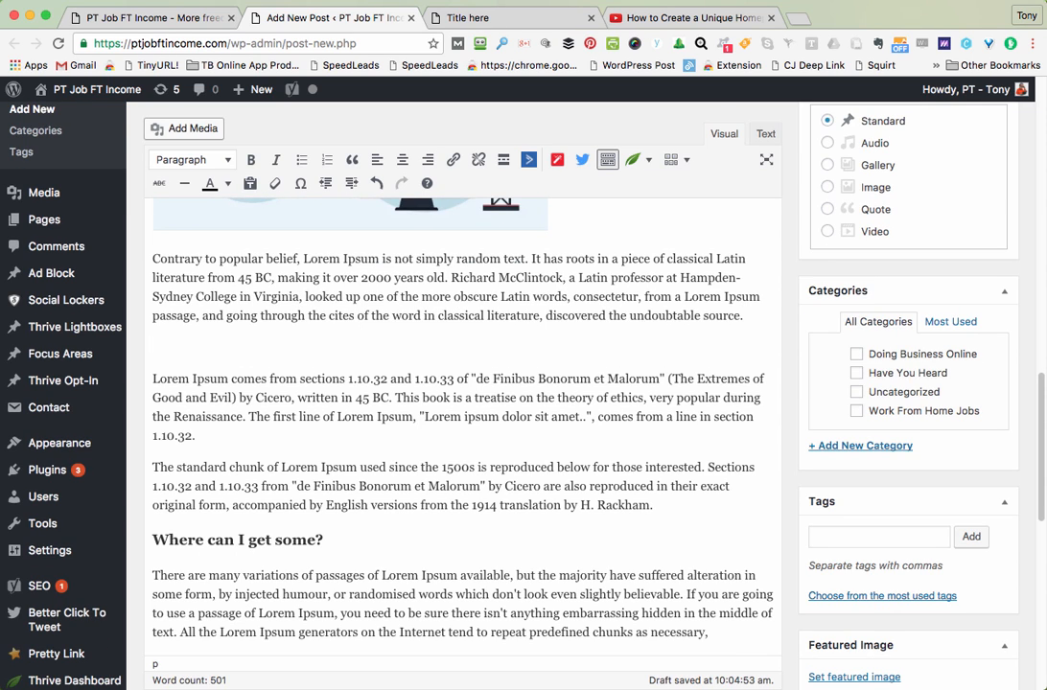
Step: Upload the character animation reel MP3 from the Desktop to the media library through Insert Media
click(184, 129)
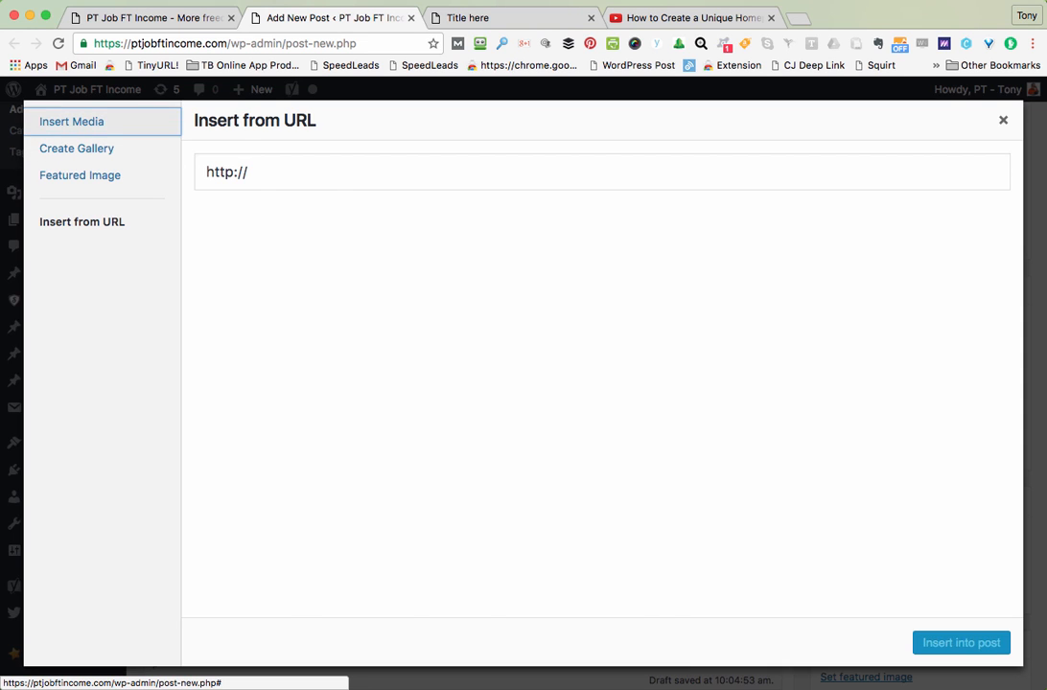
click(71, 122)
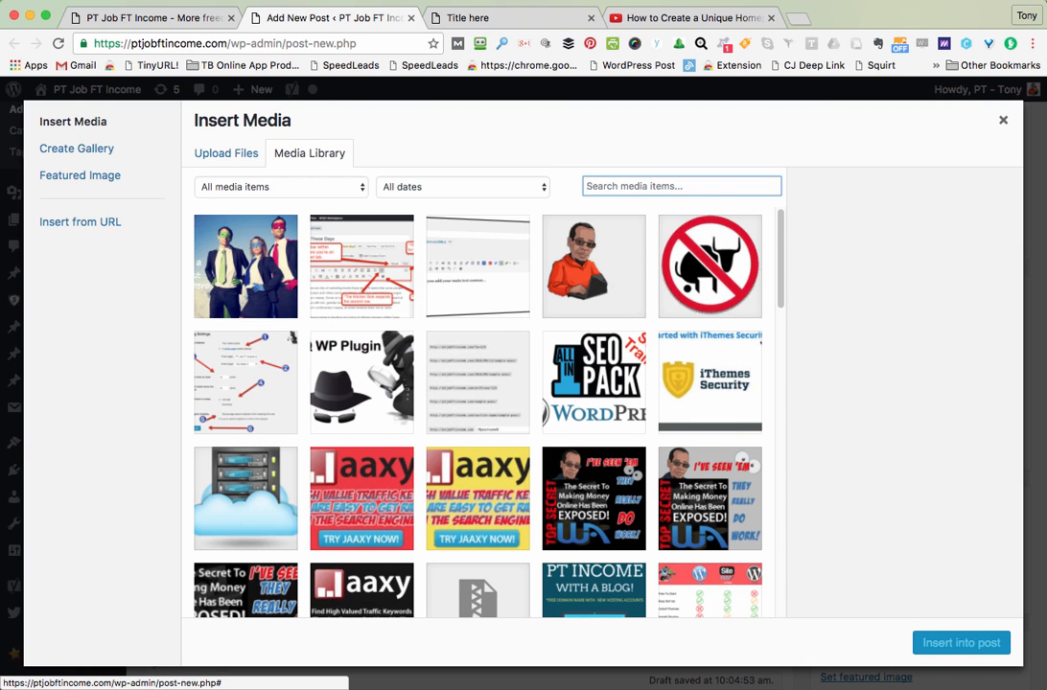
click(226, 153)
click(602, 386)
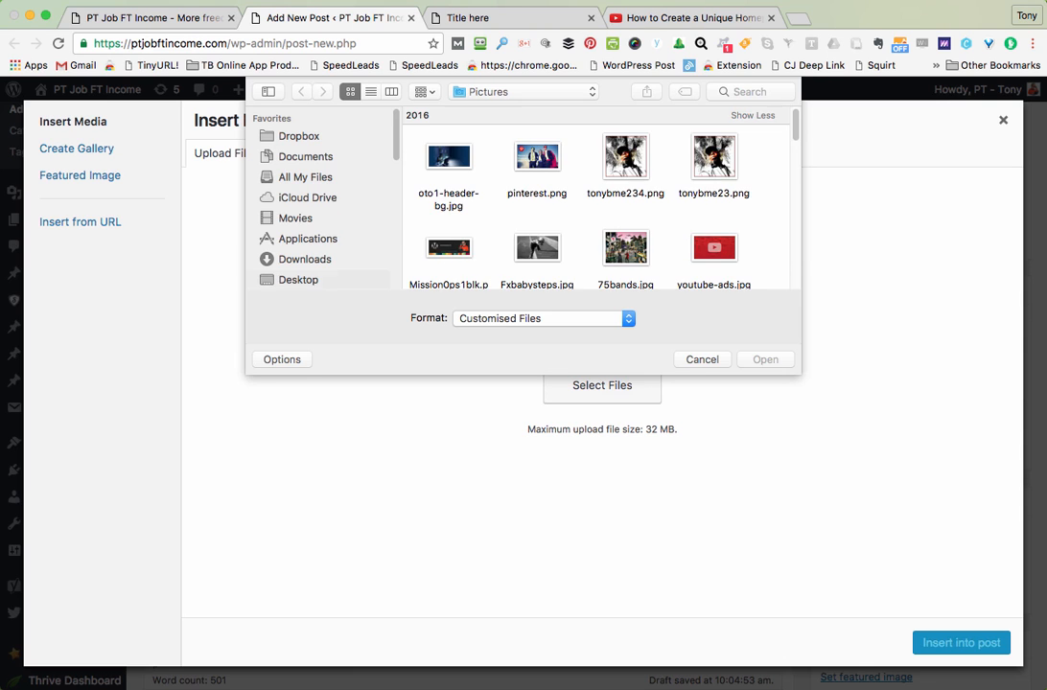
click(448, 157)
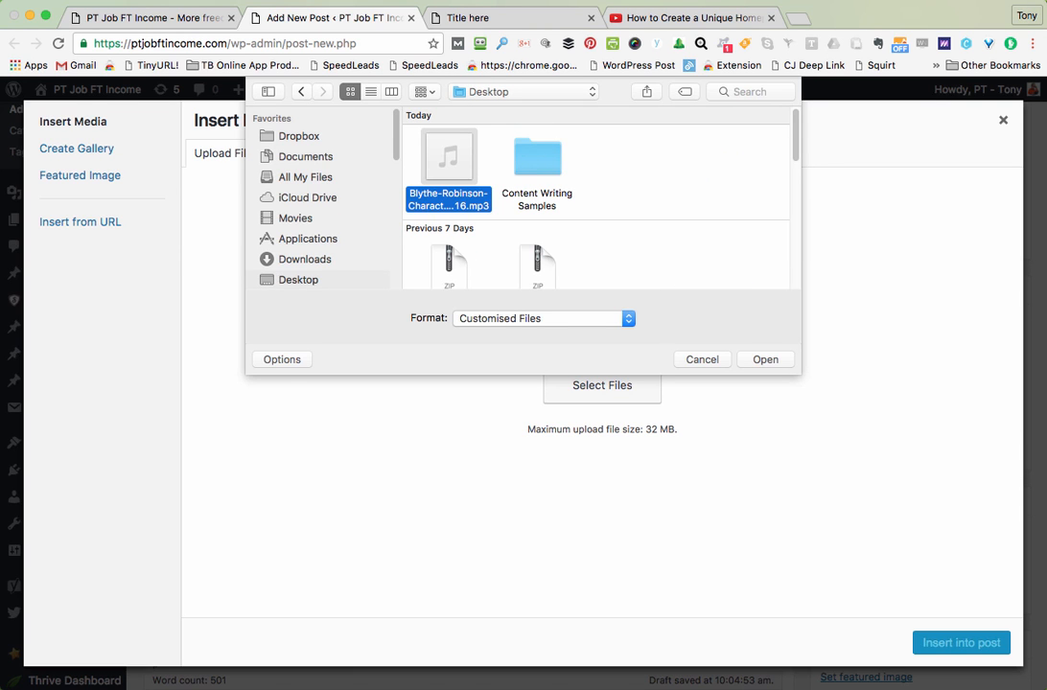
click(765, 360)
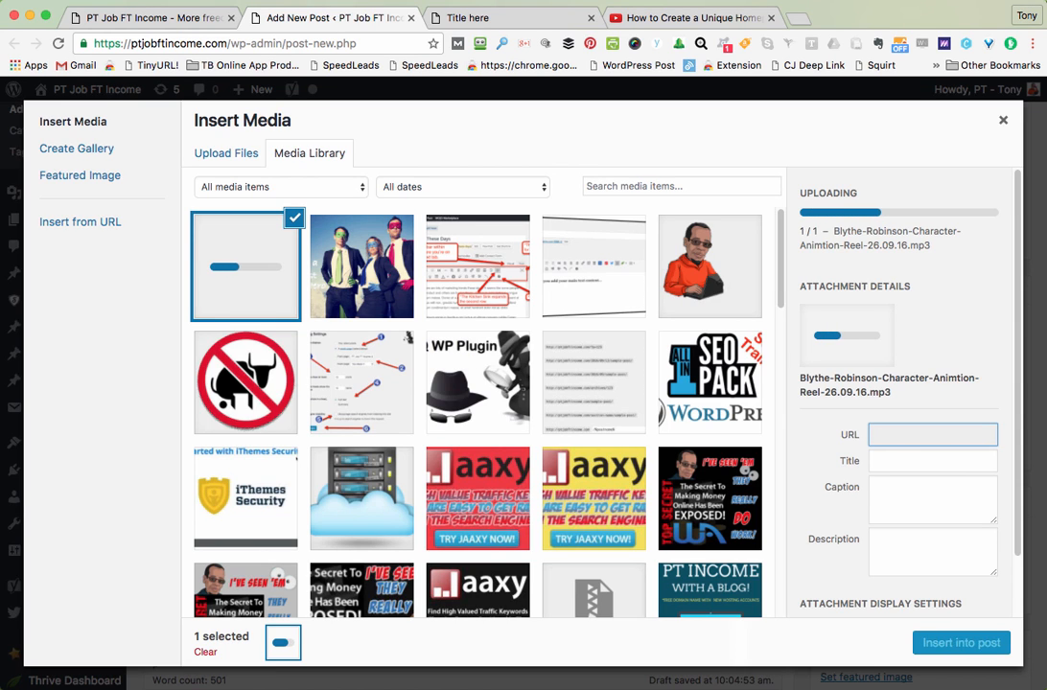
Step: Insert the uploaded MP3 into the post with the Embed Media Player display setting
scroll(901, 393, down, 2)
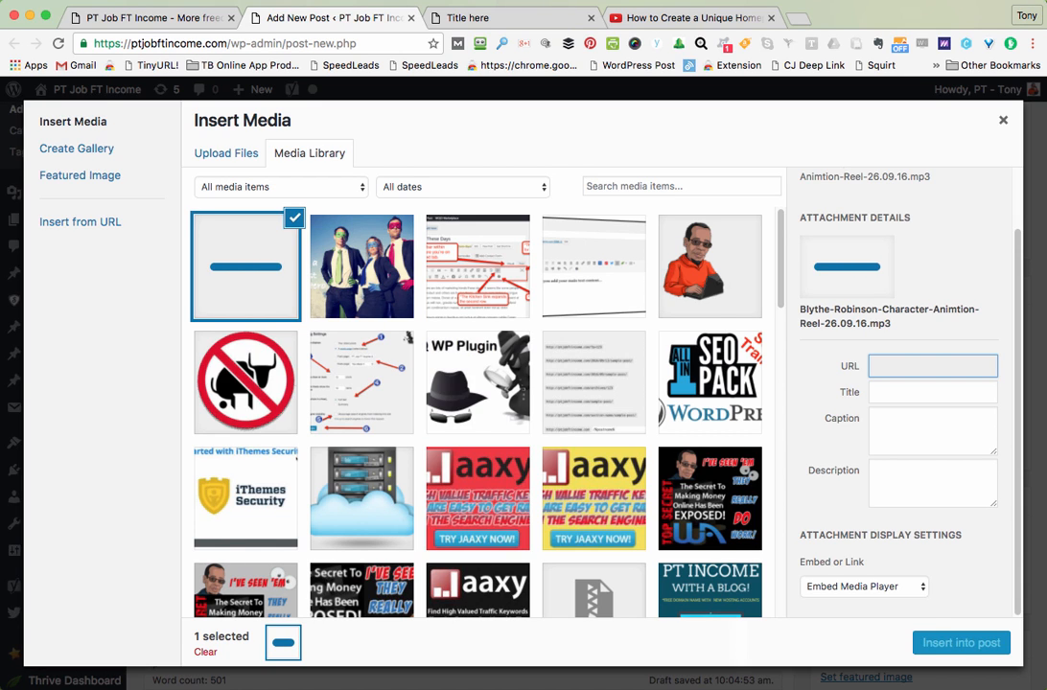
click(863, 585)
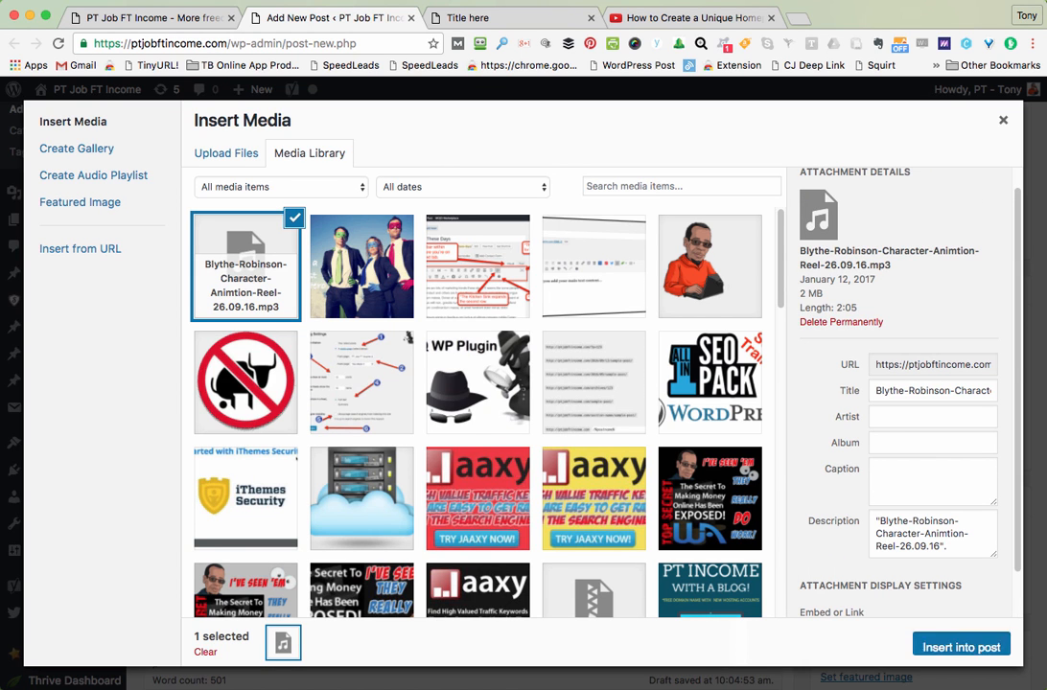
click(961, 643)
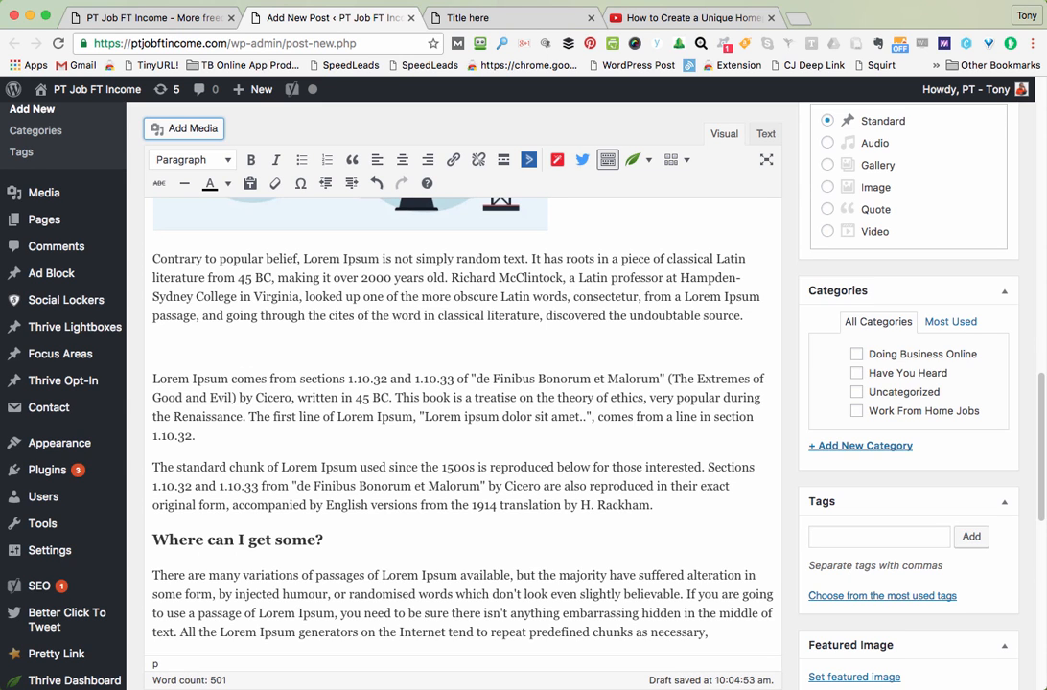
Step: Check the inserted audio player in the editor, then preview the post and examine the video, audio player and remaining text
scroll(463, 422, down, 1)
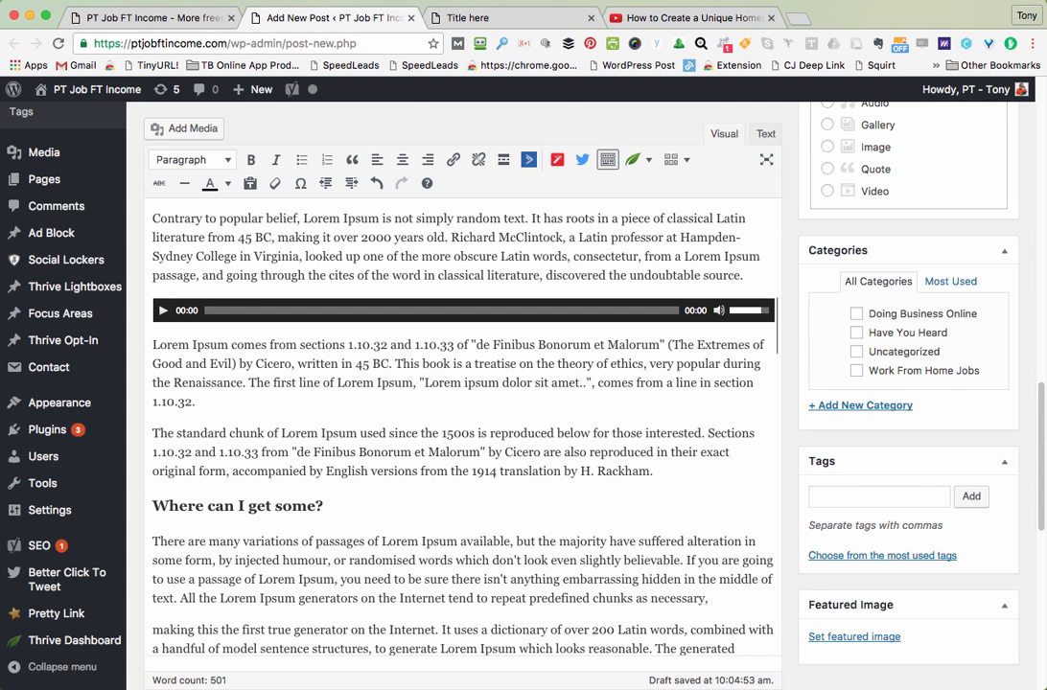
scroll(463, 426, down, 2)
scroll(463, 426, up, 5)
scroll(463, 427, up, 3)
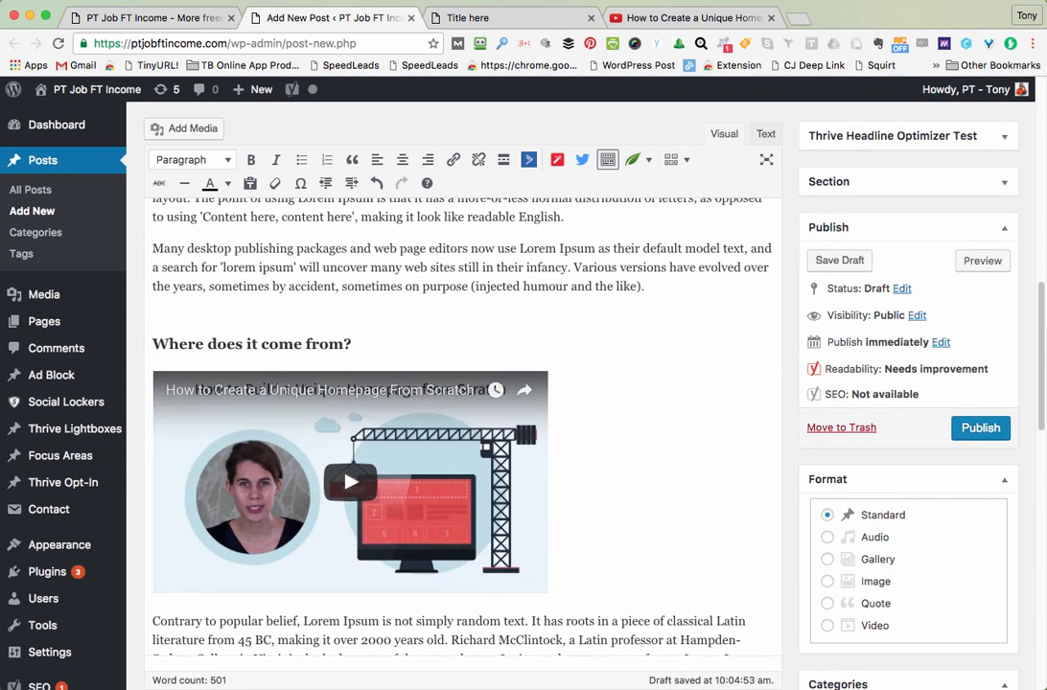
click(982, 260)
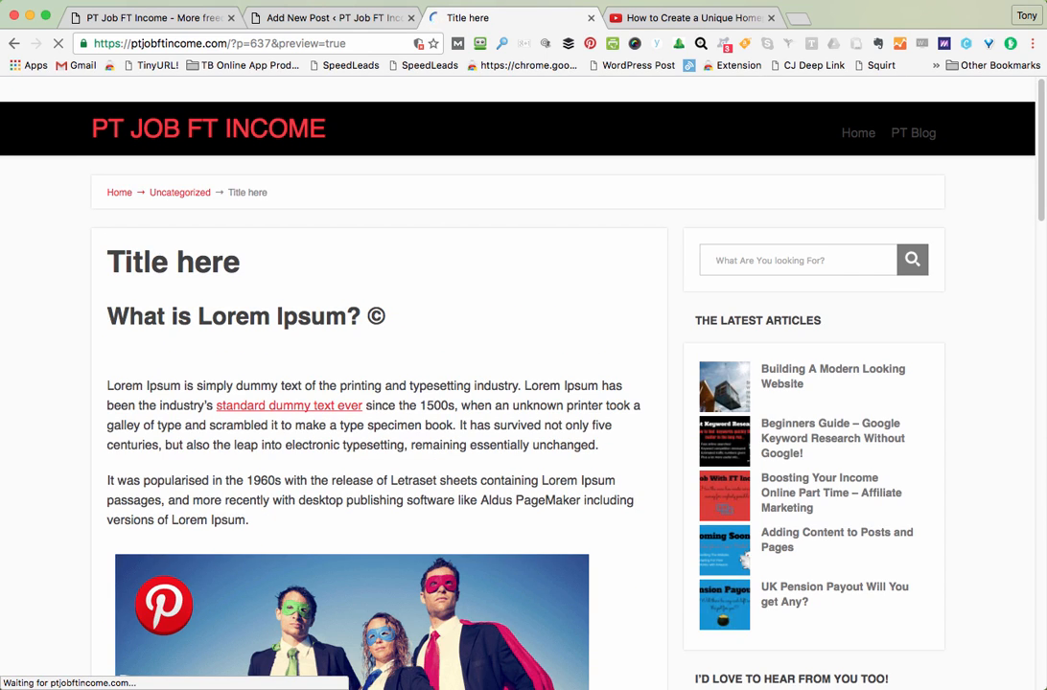
scroll(374, 383, down, 10)
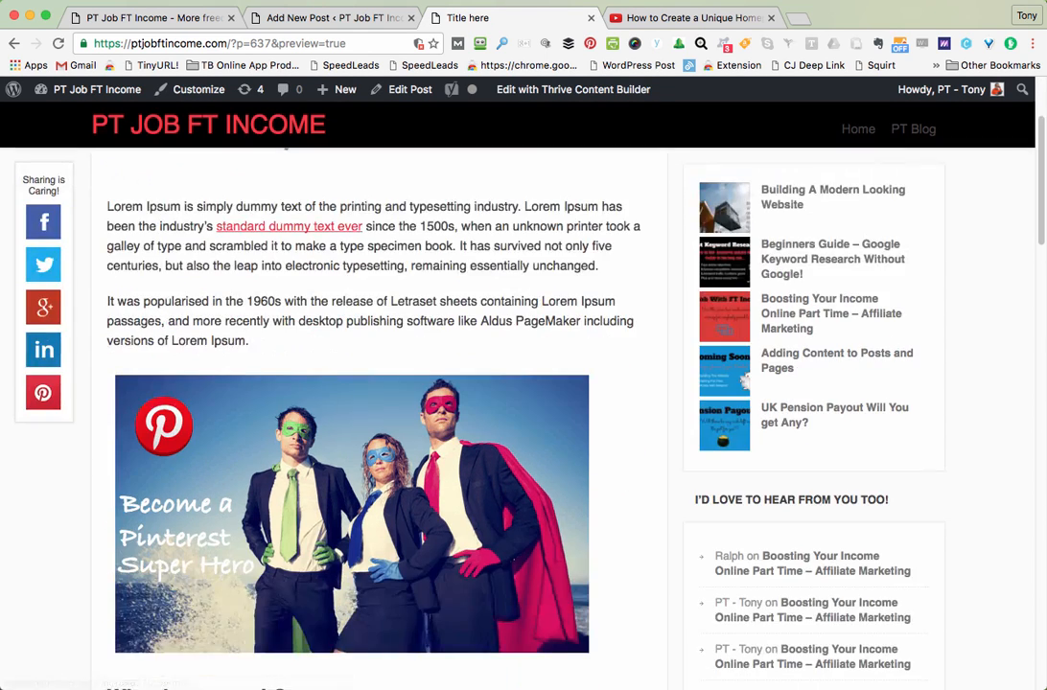
scroll(374, 384, down, 5)
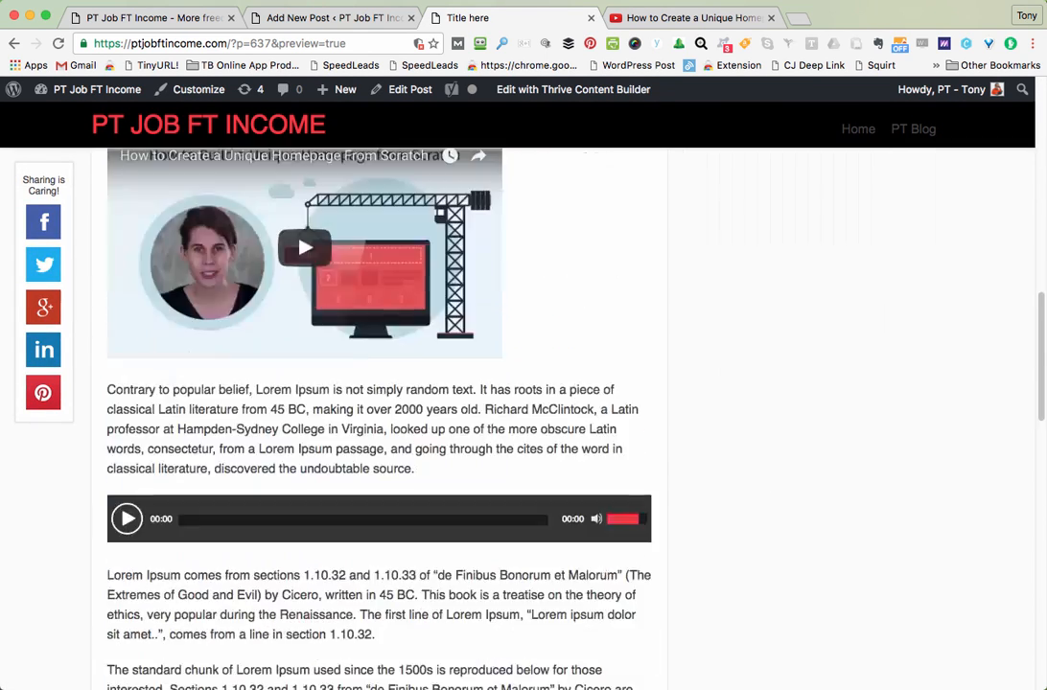
scroll(126, 298, down, 3)
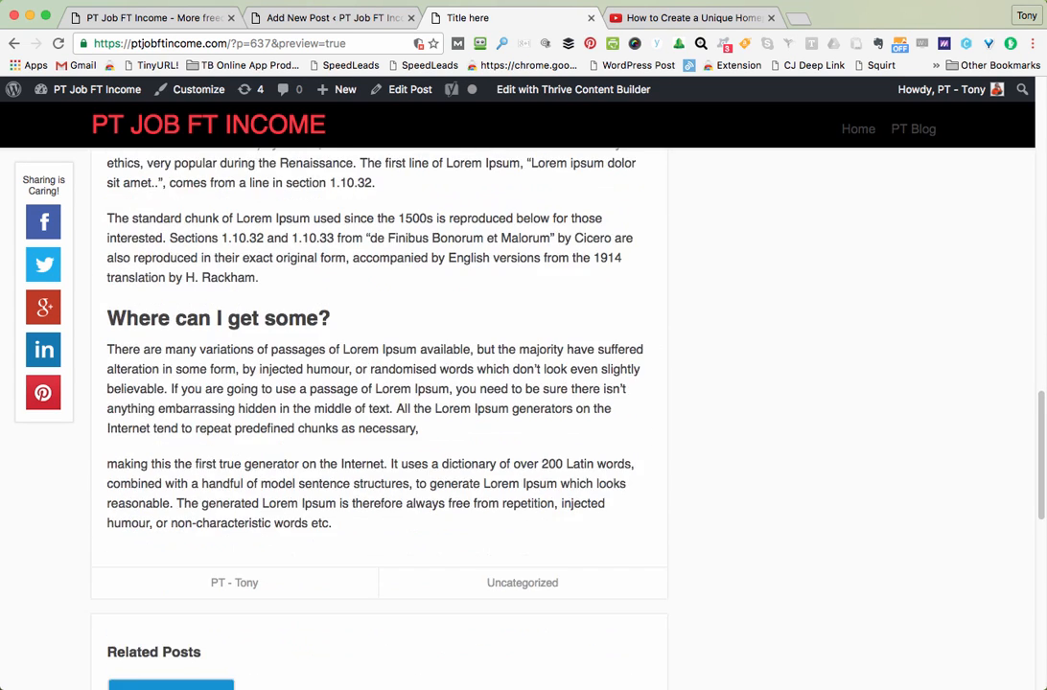
Step: Test playback of the audio player and the embedded YouTube video in the post preview
scroll(126, 298, up, 3)
click(126, 298)
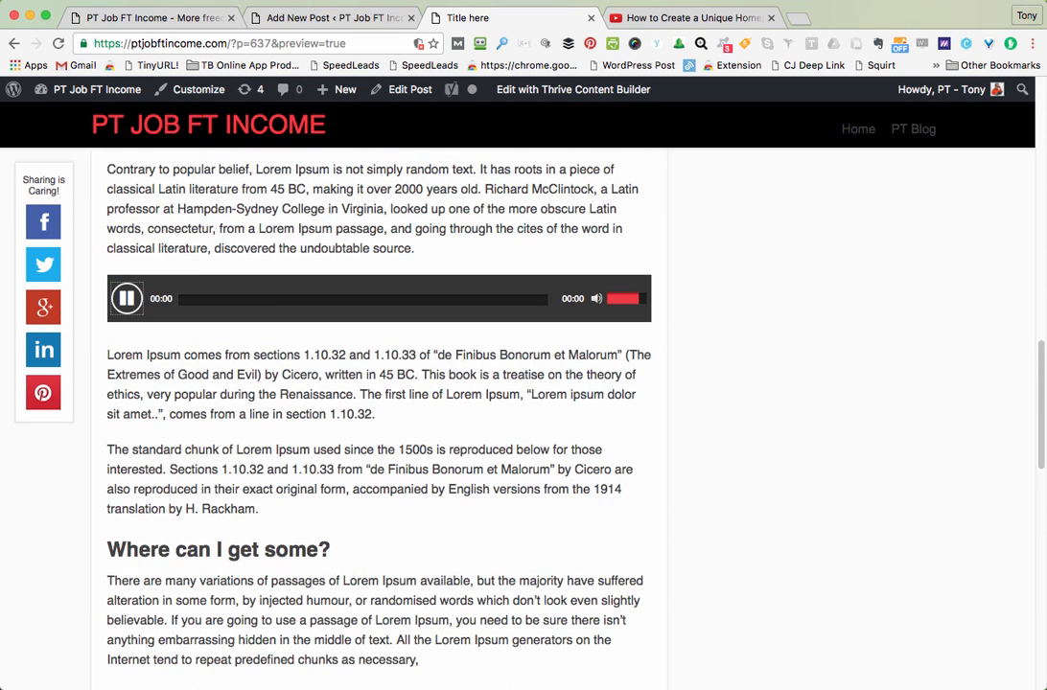
click(125, 298)
scroll(191, 288, up, 5)
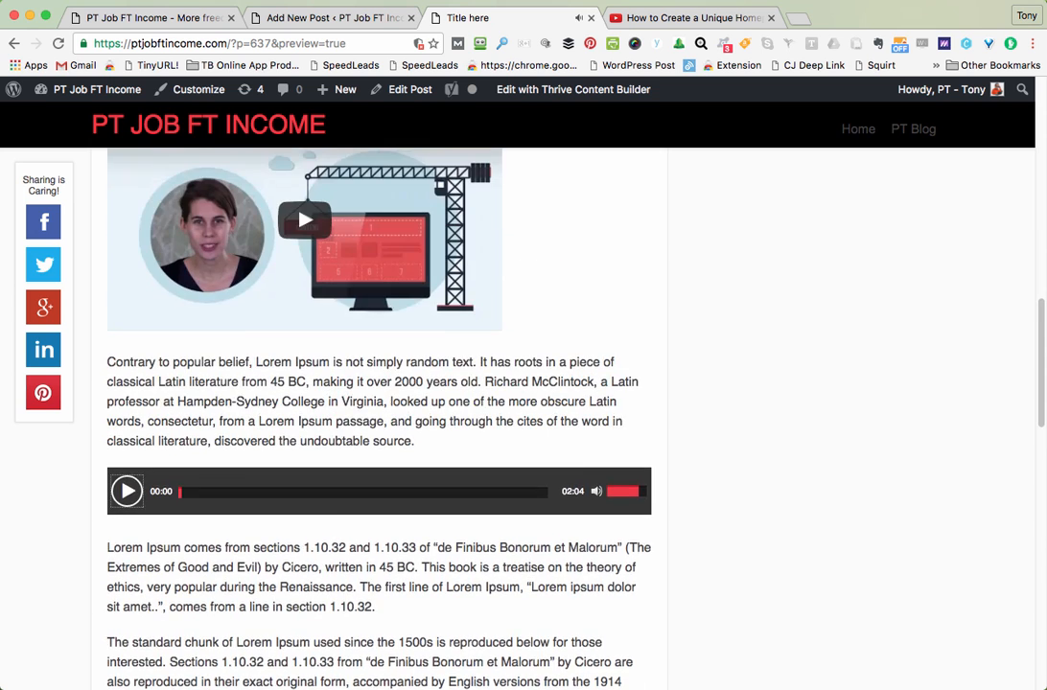
click(253, 255)
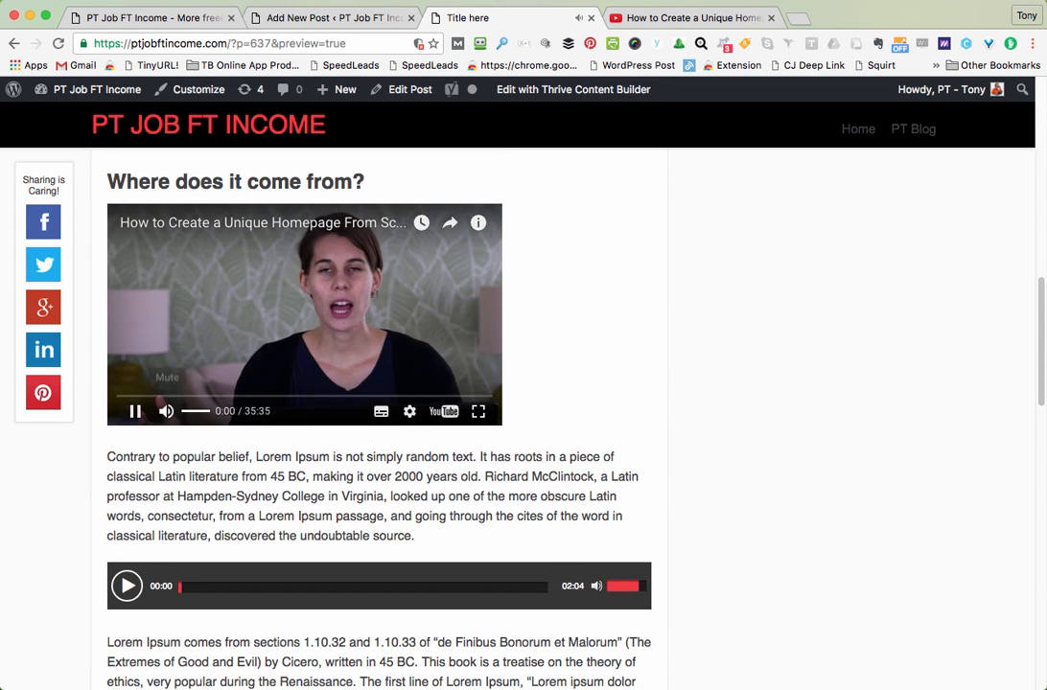
scroll(383, 384, up, 9)
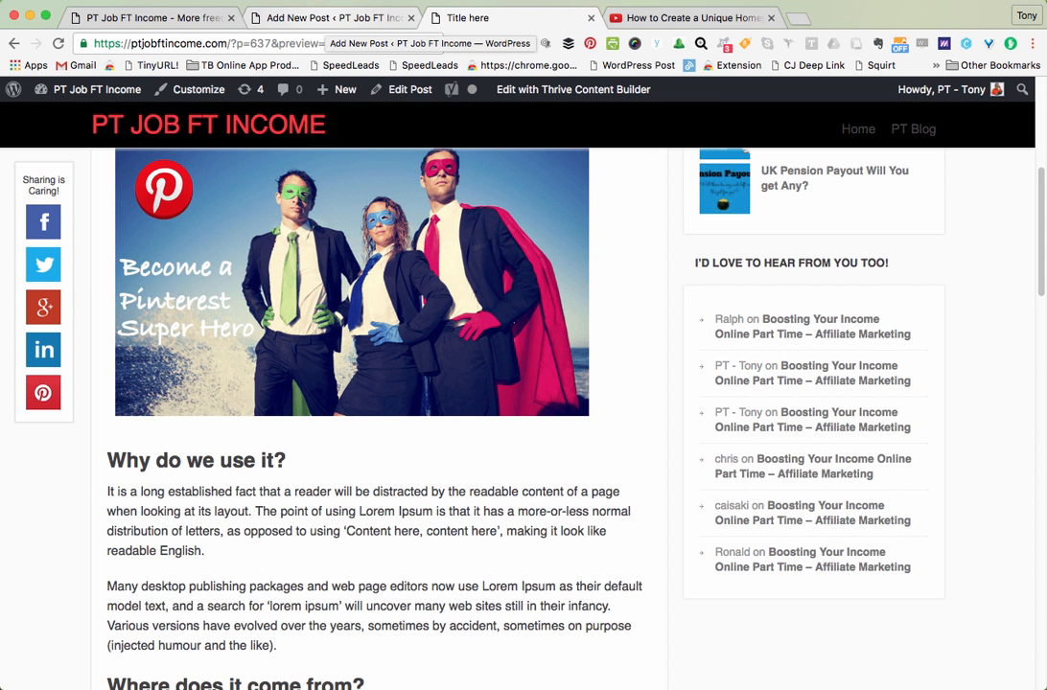
Step: Return to the post editor and centre-align the Pinterest Super Hero image
click(325, 17)
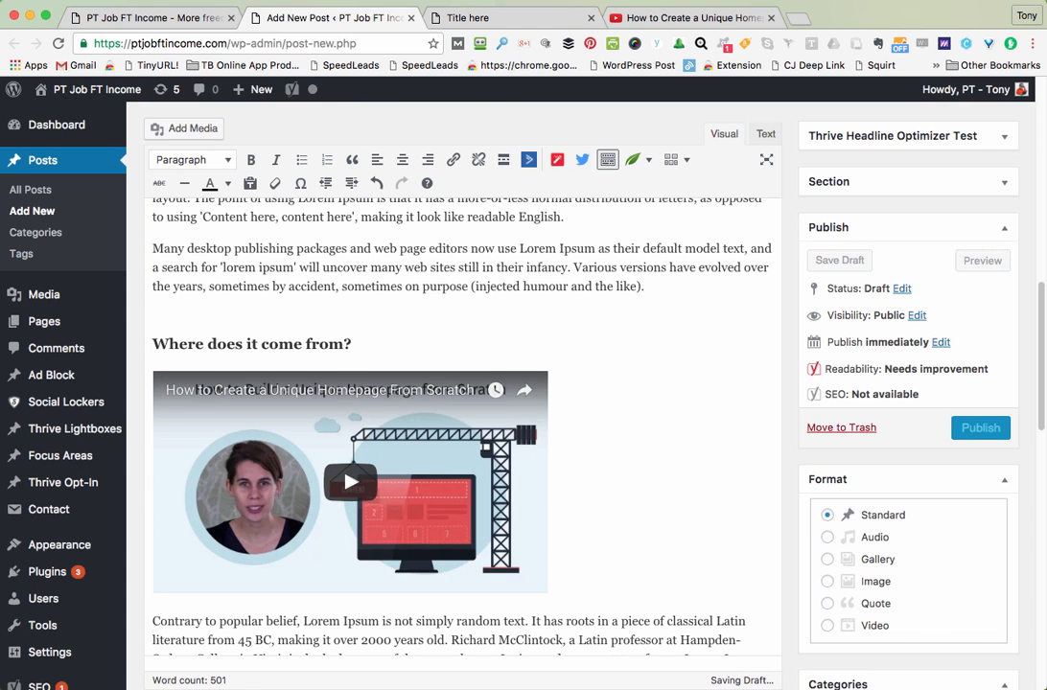
scroll(460, 431, up, 10)
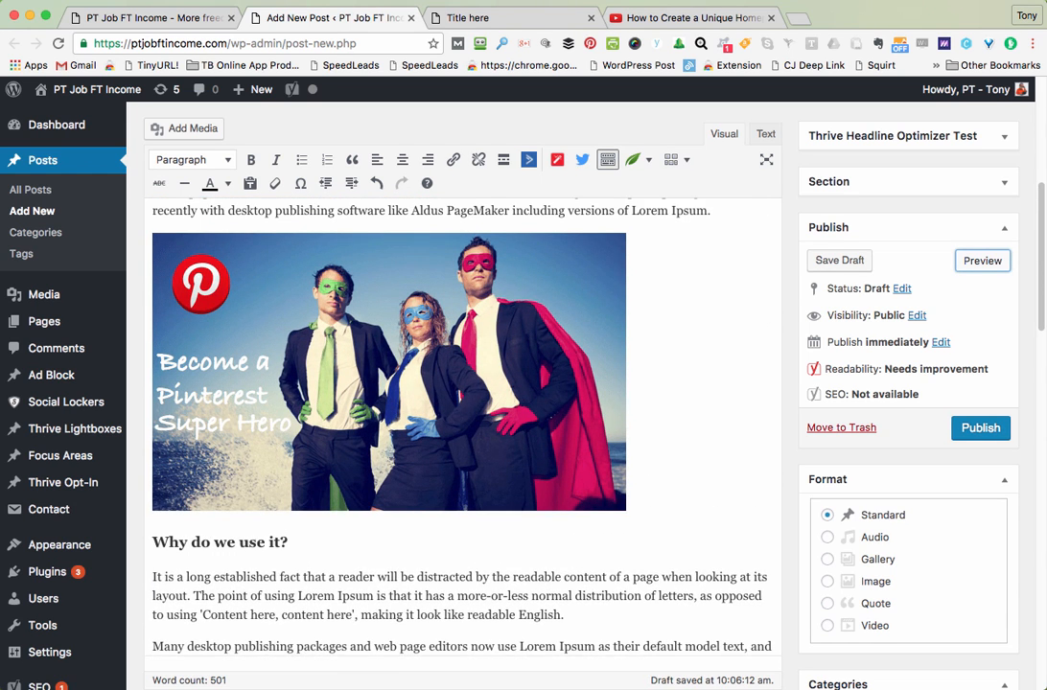
click(383, 398)
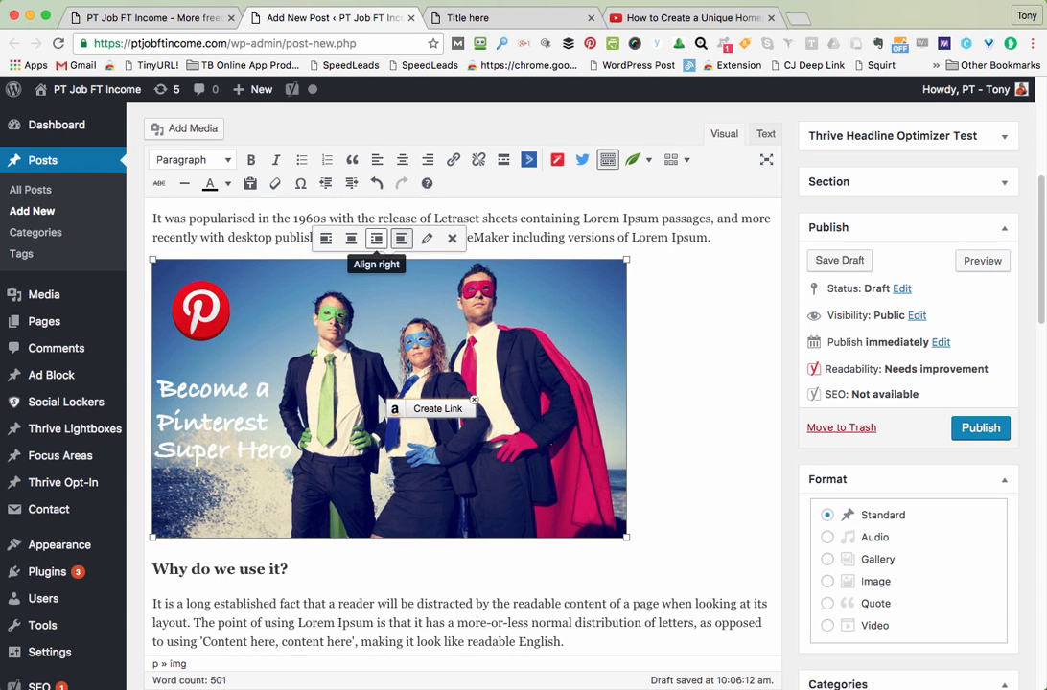
click(351, 238)
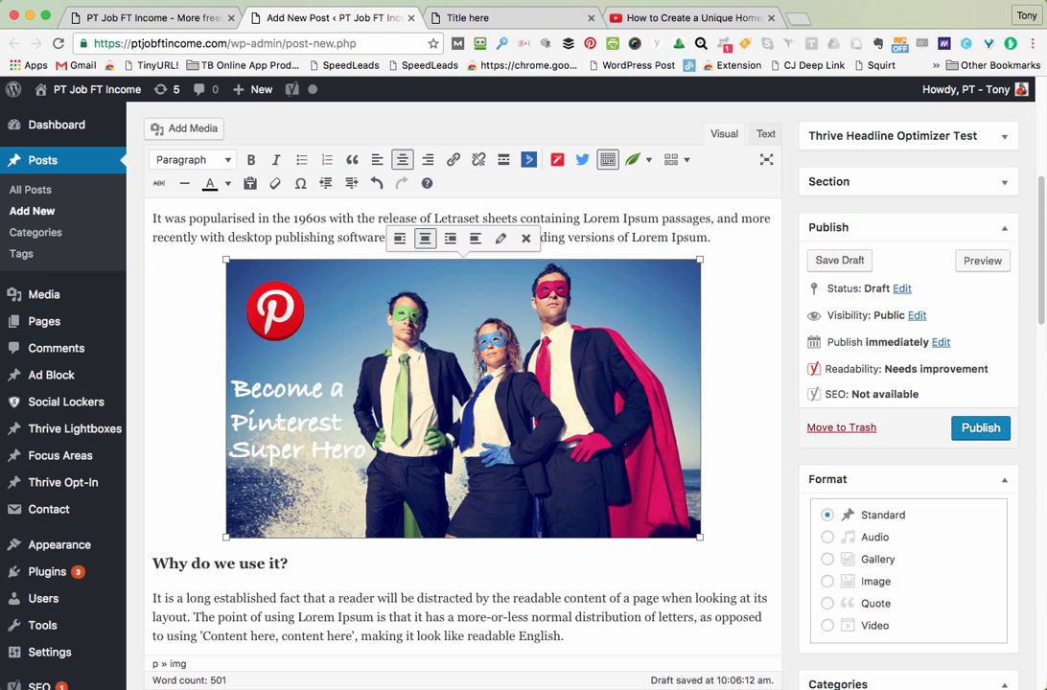
click(153, 598)
scroll(460, 431, down, 5)
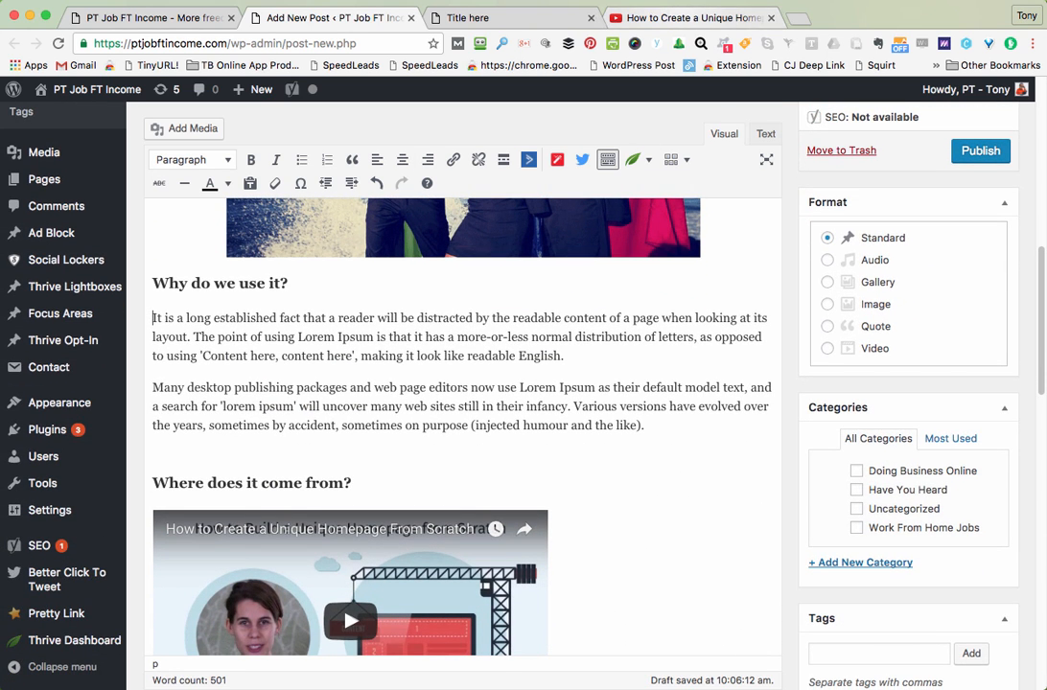
Step: Compare the image and video widths in the preview, then enlarge the Pinterest Super Hero image in the editor to about 655 × 384 pixels
click(489, 18)
scroll(460, 335, down, 5)
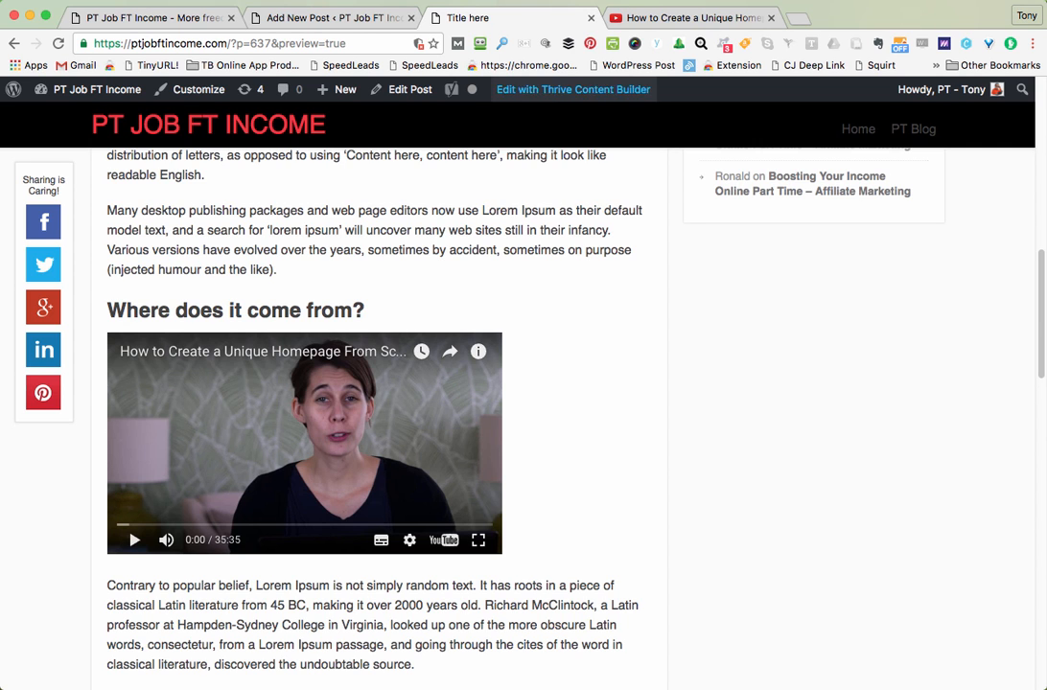
scroll(374, 422, up, 5)
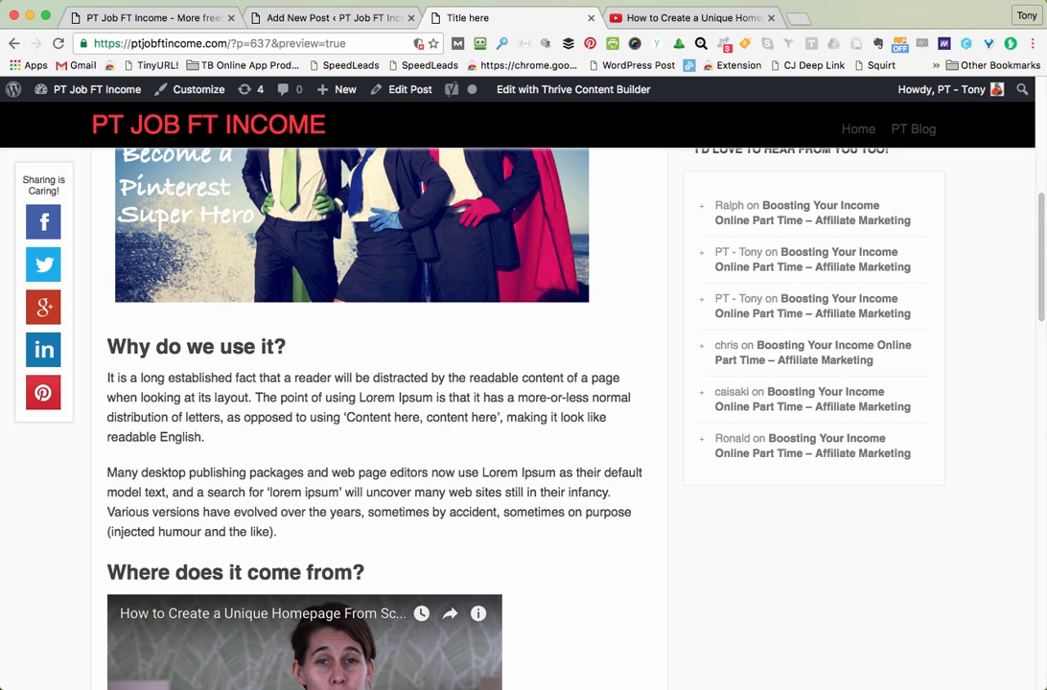
click(326, 17)
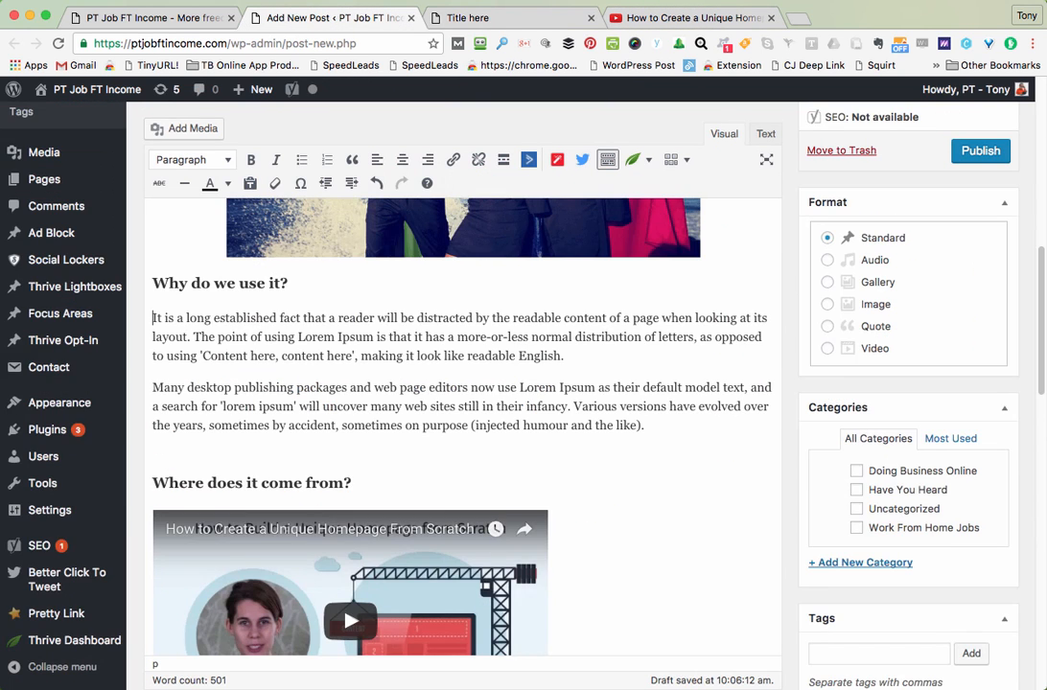
scroll(288, 383, up, 5)
click(288, 374)
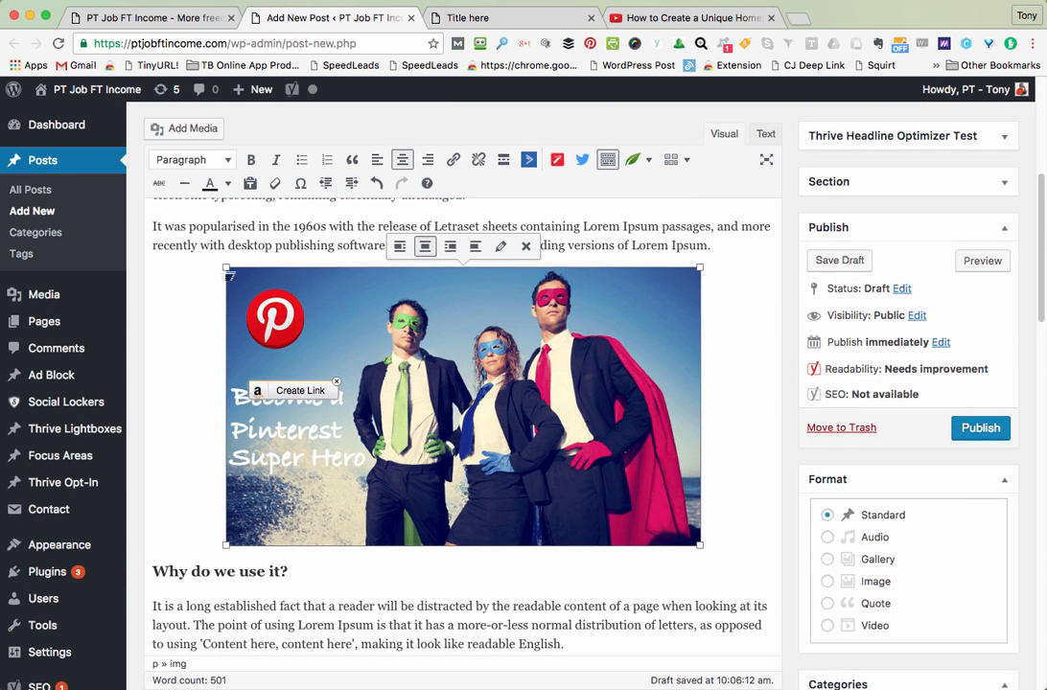
drag(226, 268, 182, 242)
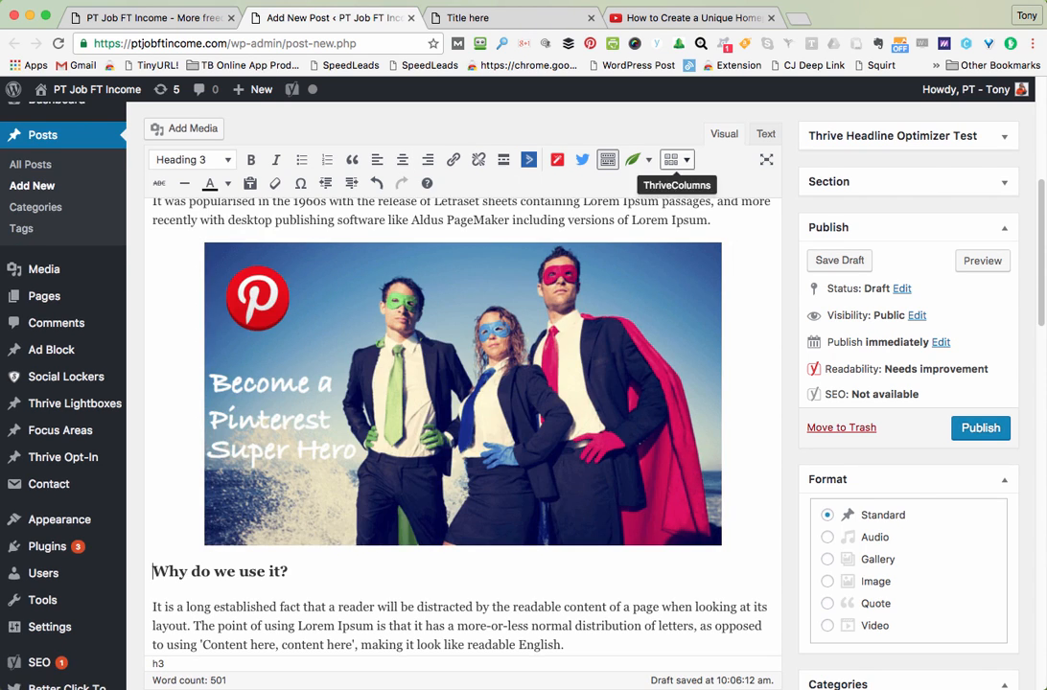
Step: Switch to the YouTube video page and show the video's embed code with its size options
click(686, 17)
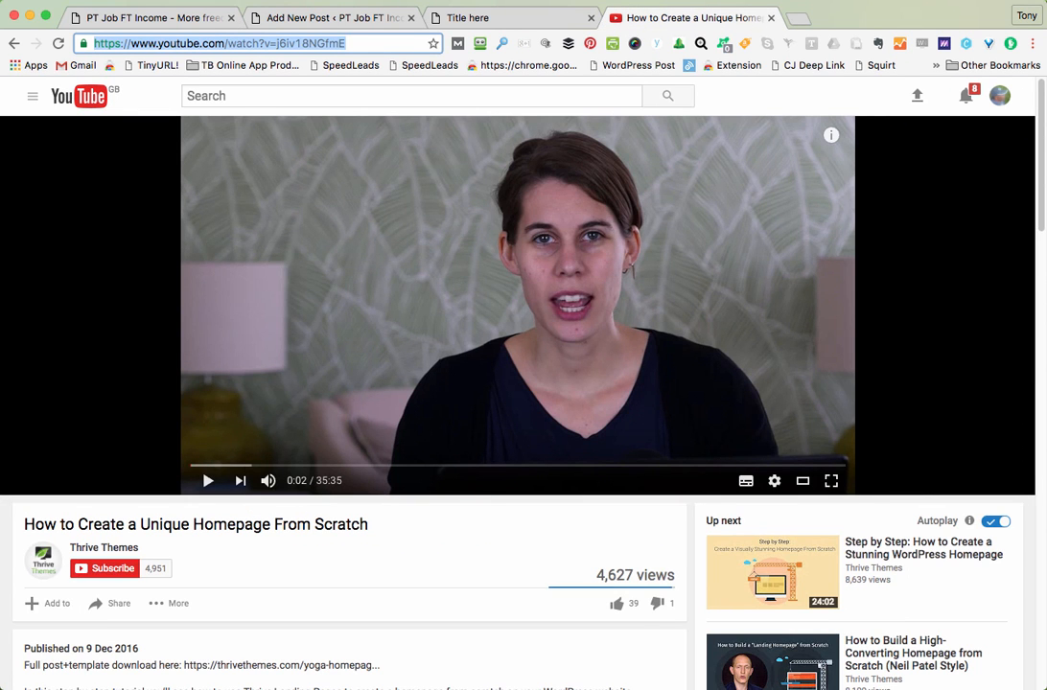
scroll(107, 388, down, 4)
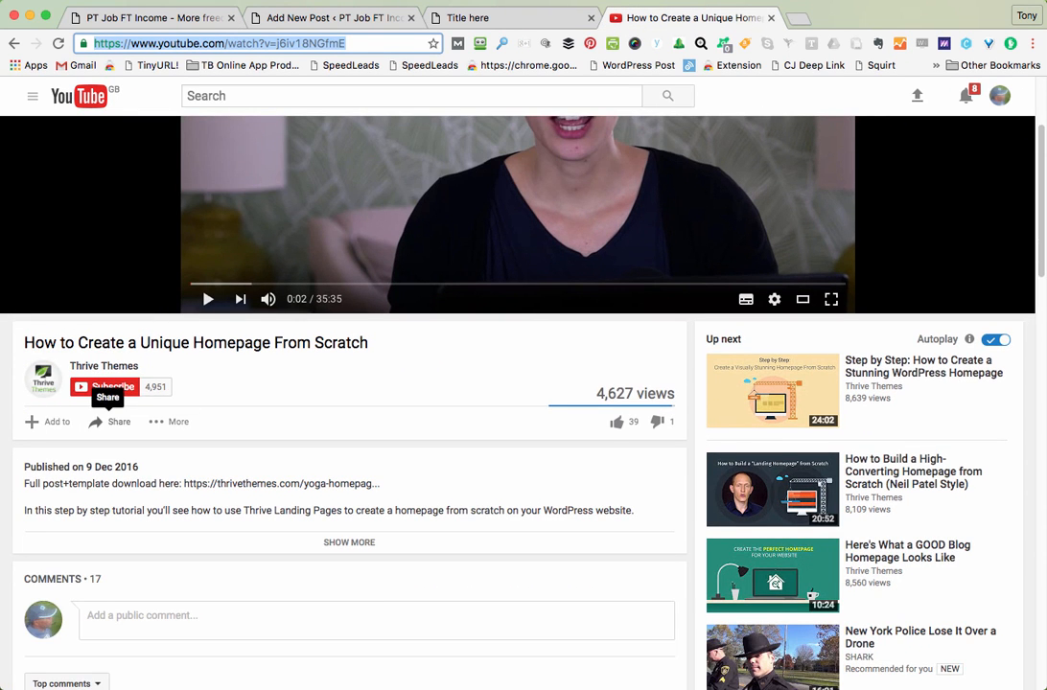
click(103, 420)
scroll(103, 420, down, 2)
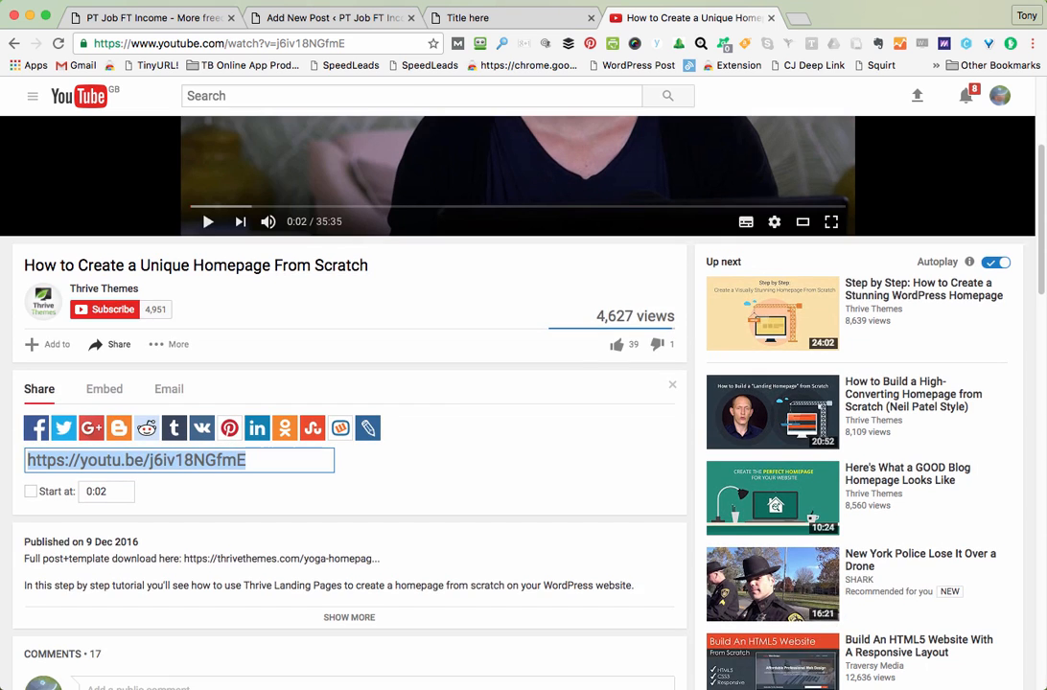
click(105, 389)
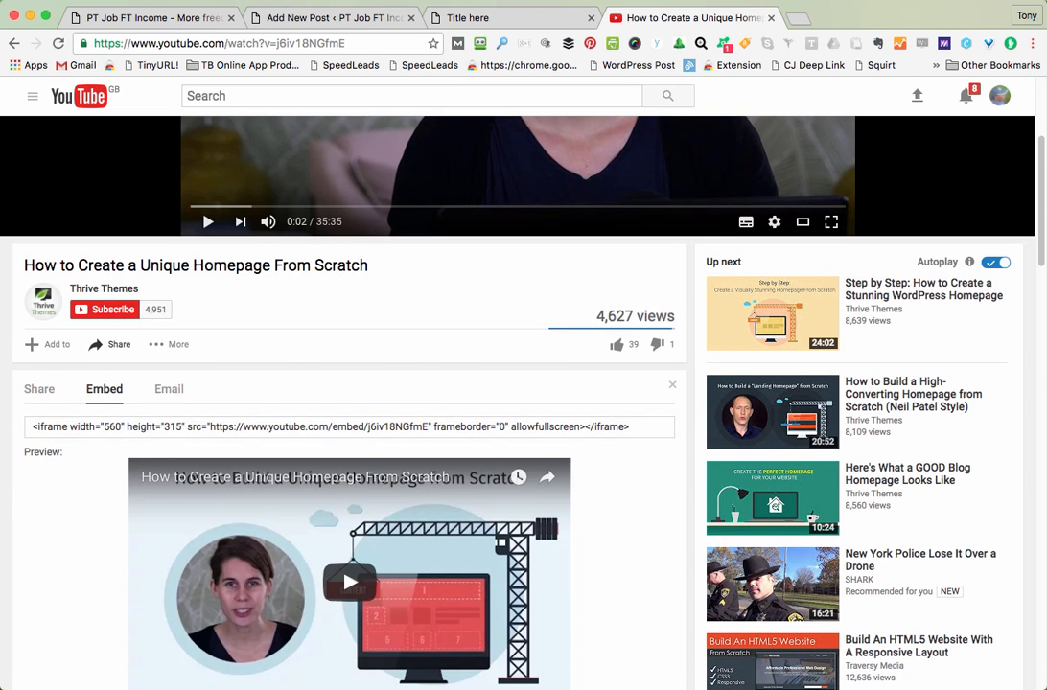
scroll(349, 383, down, 7)
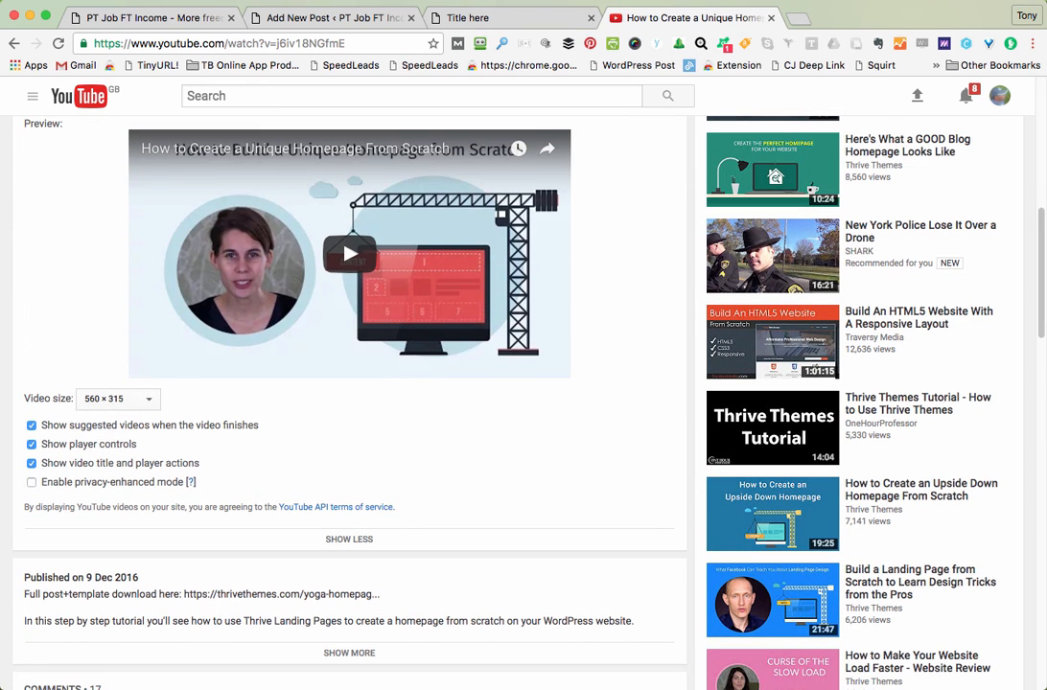
Step: Set the embed's video size to a custom size with a width of 655
click(117, 398)
key(Down)
key(Down)
key(Down)
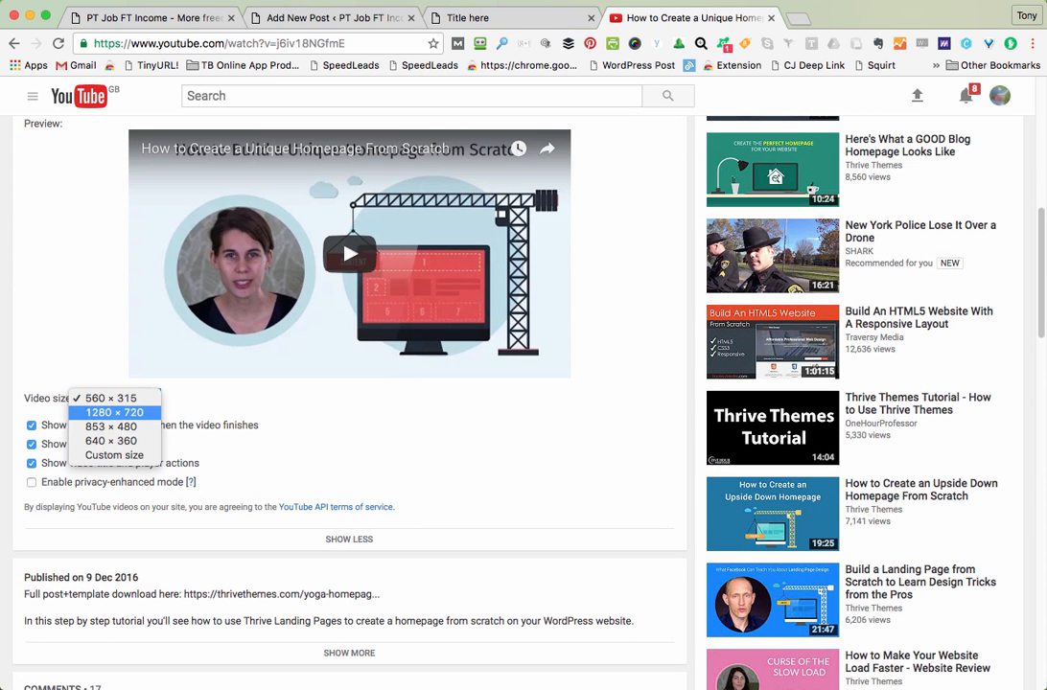
key(Up)
key(Up)
key(Down)
key(Down)
key(Down)
key(Return)
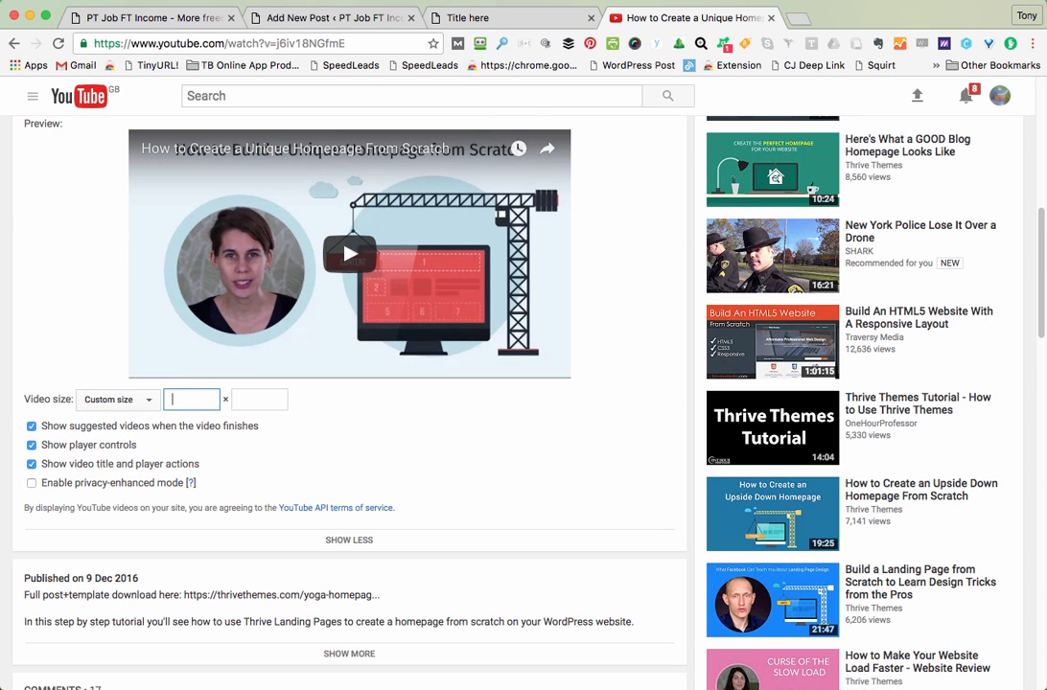
text(655)
key(Tab)
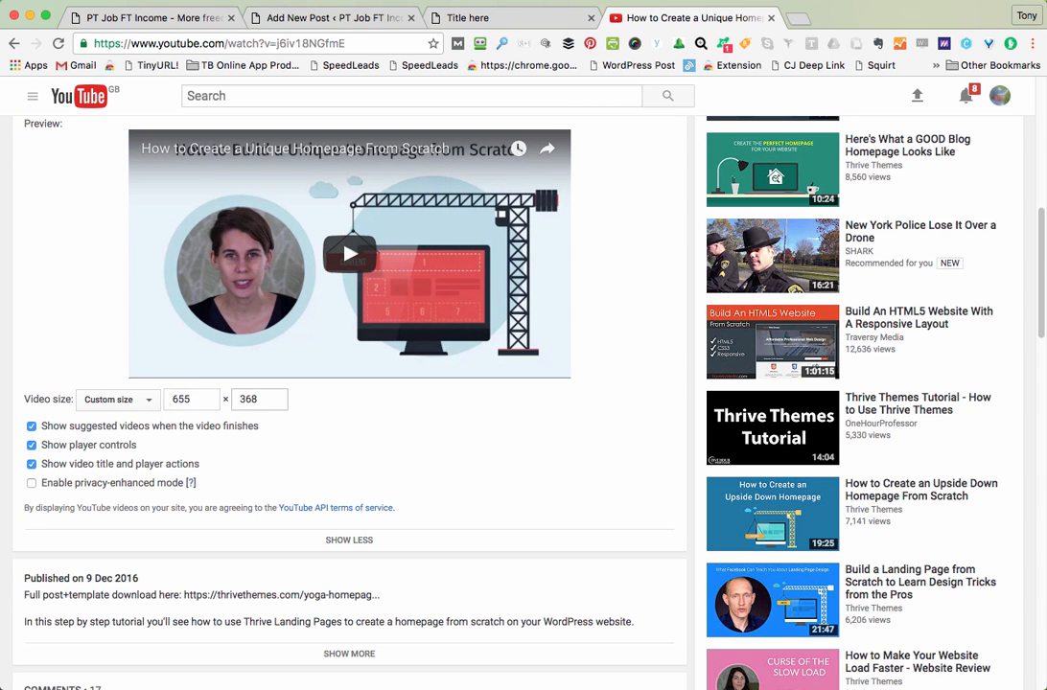
Step: Copy the resized video's complete iframe embed code
scroll(349, 383, up, 4)
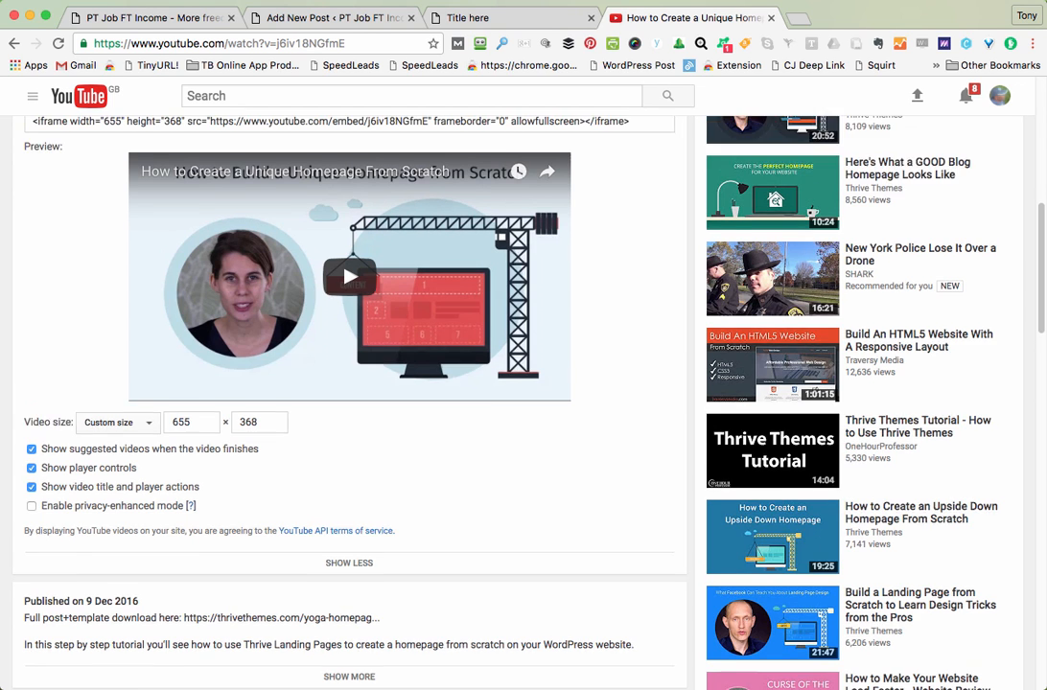
triple_click(383, 287)
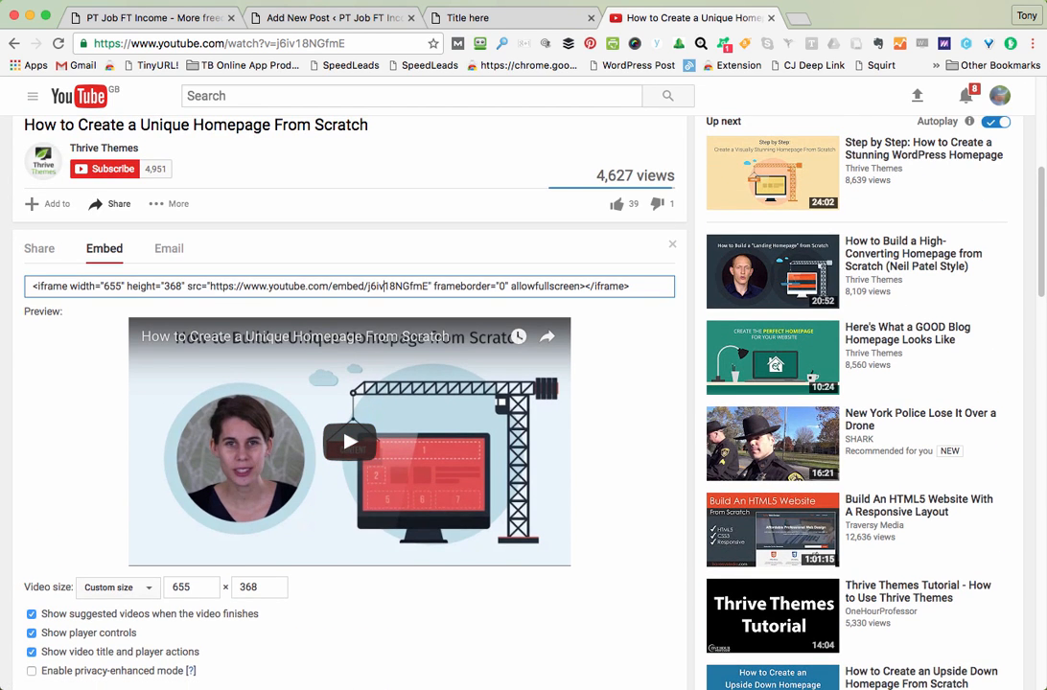
right_click(395, 286)
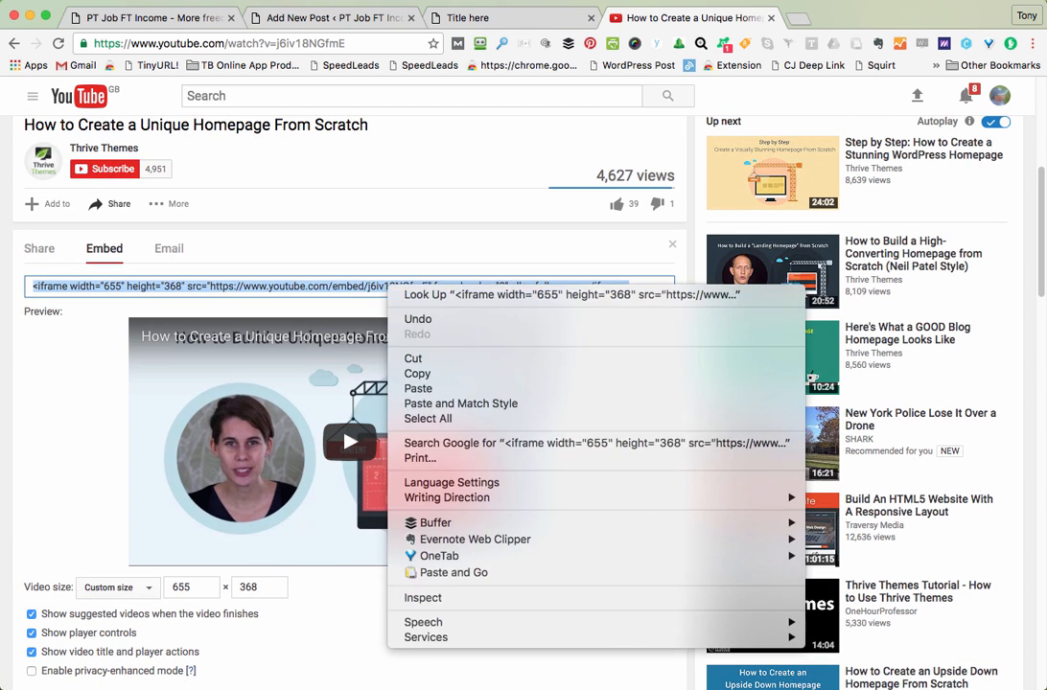
click(422, 373)
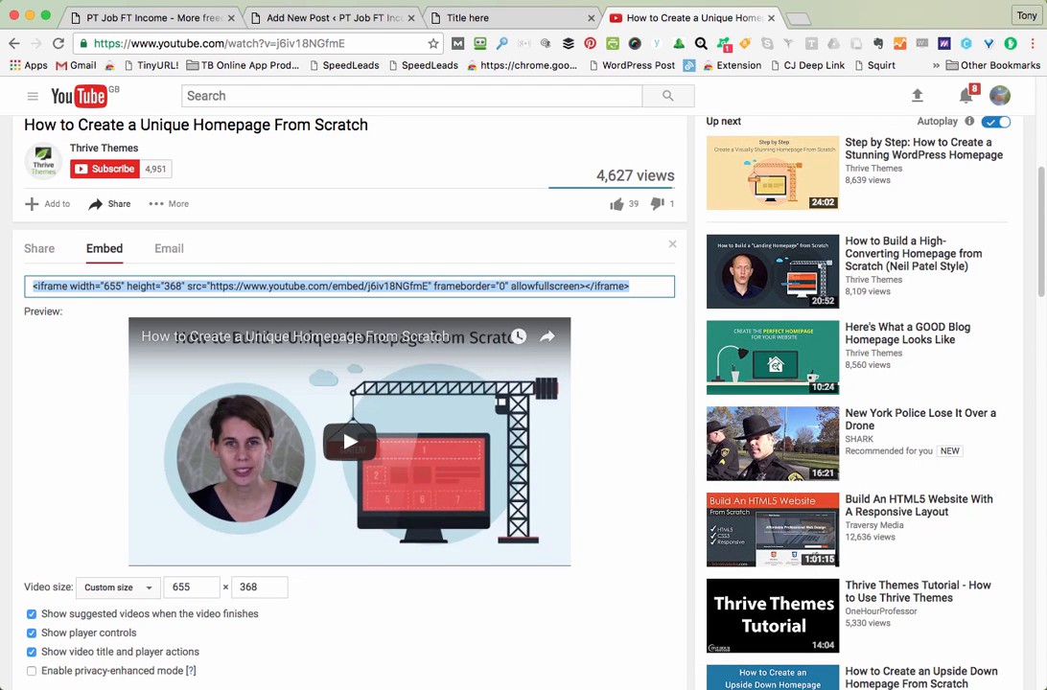
Step: In the post's HTML source, replace the [embed] shortcode under "Where does it come from?" with the copied YouTube iframe code, preceded by a blank line
click(332, 18)
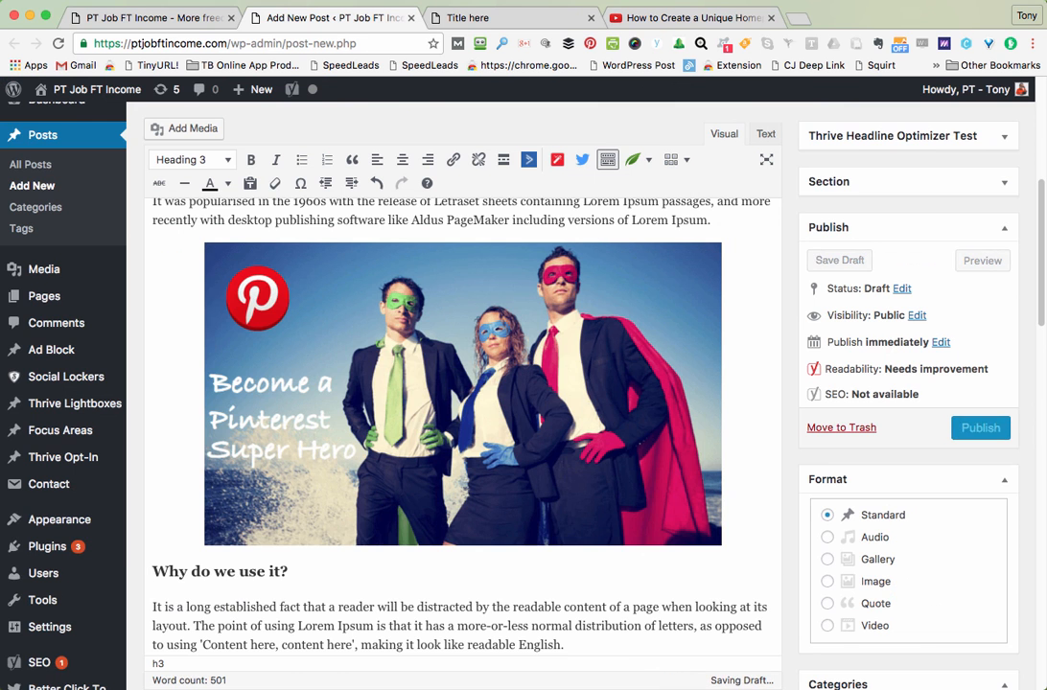
scroll(460, 384, down, 6)
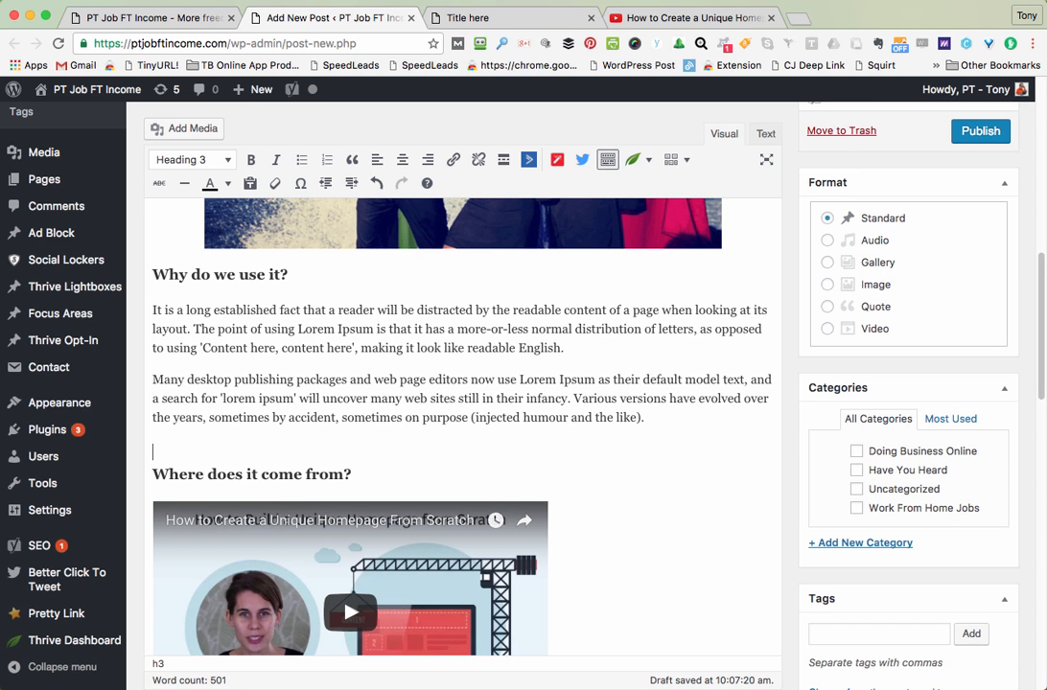
click(161, 442)
click(765, 134)
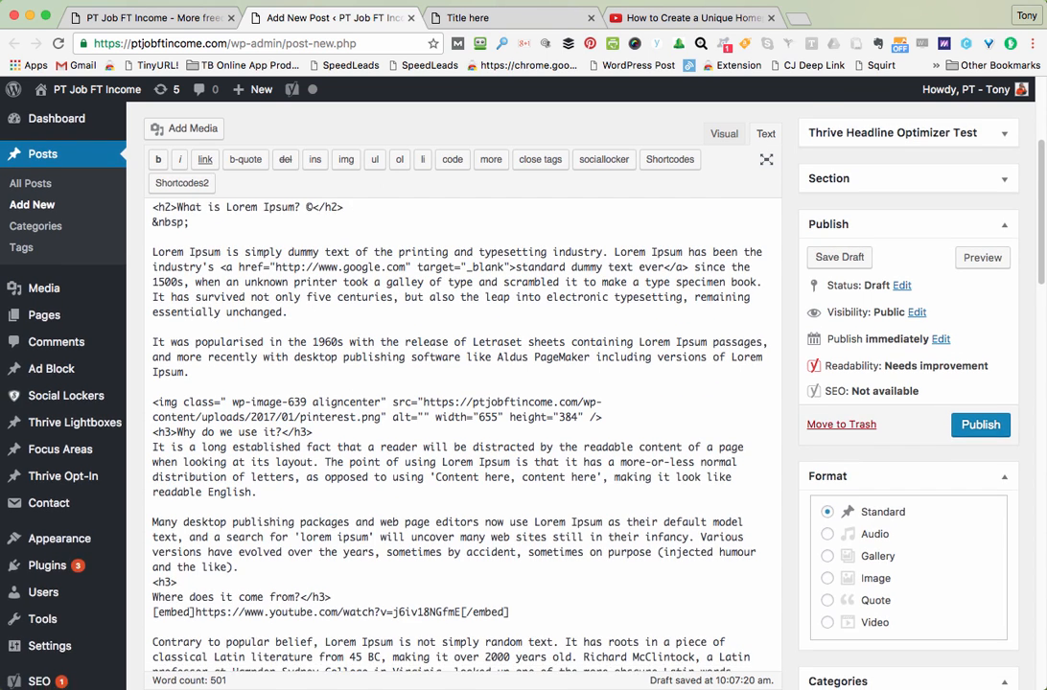
scroll(460, 384, down, 3)
scroll(461, 384, down, 1)
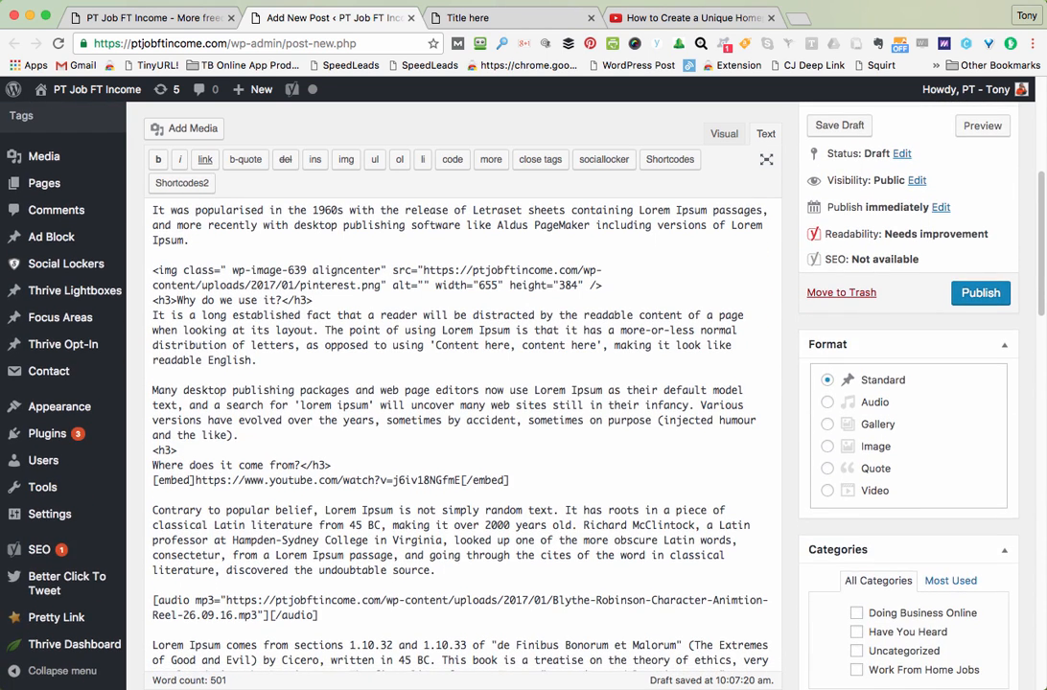
drag(509, 480, 150, 481)
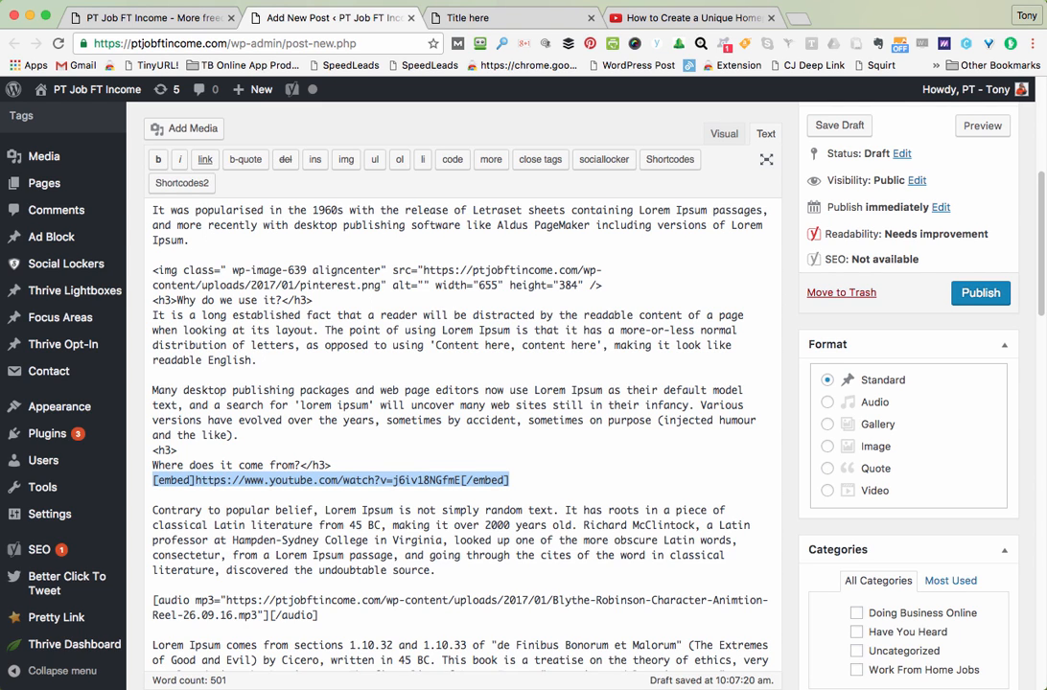
key(Return)
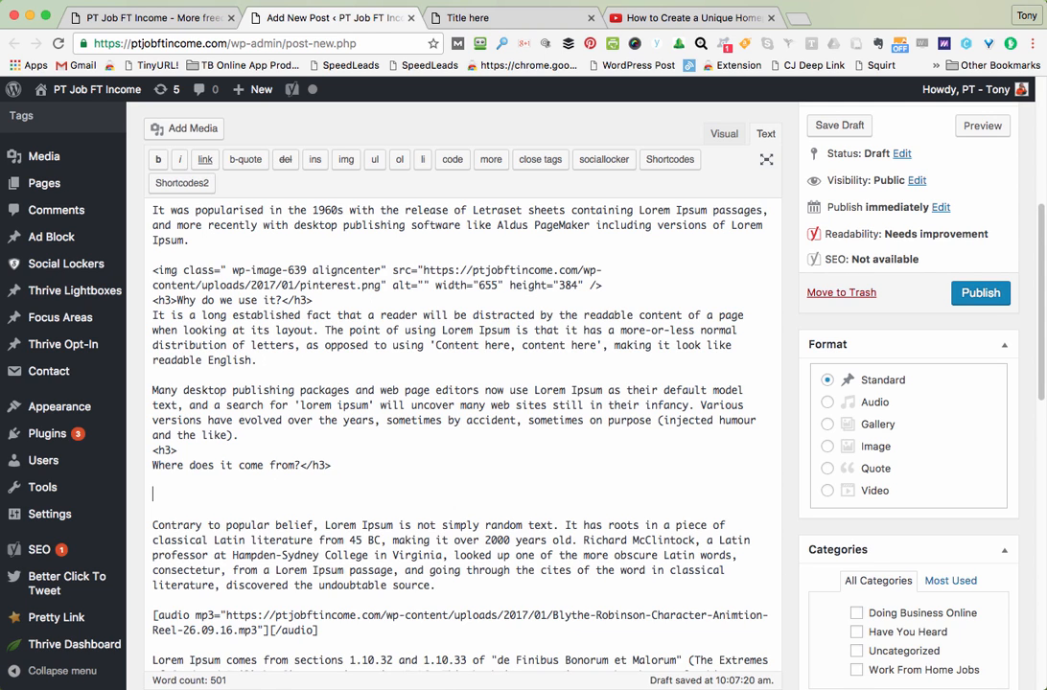
key(super+v)
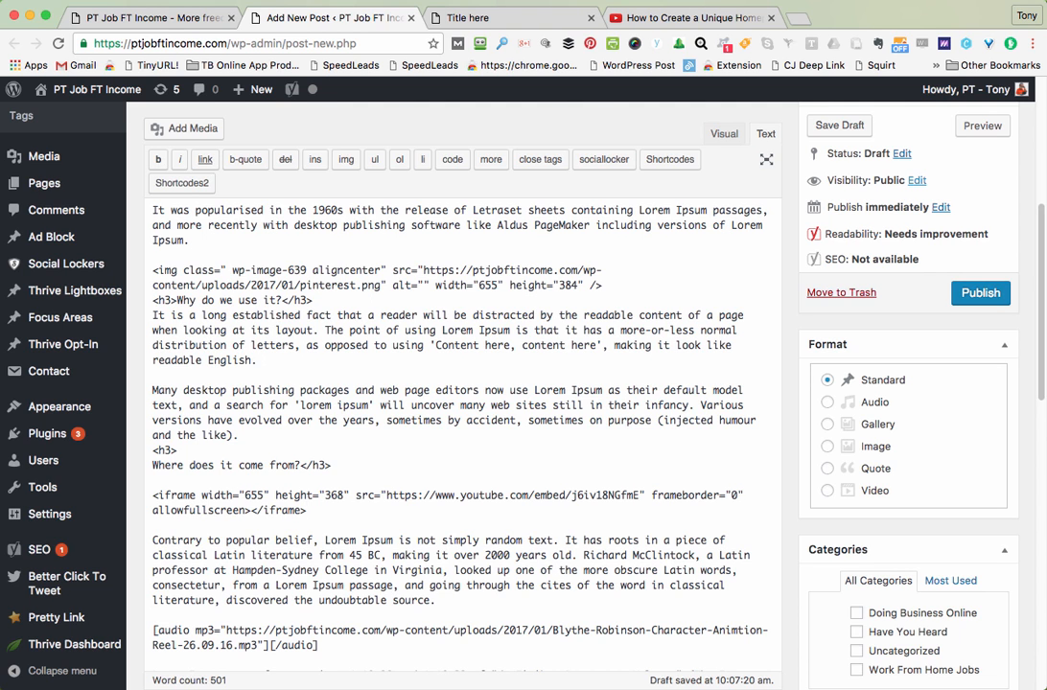
Step: Preview the post and check the embedded YouTube video's width against the image and text under "Where does it come from?"
click(981, 126)
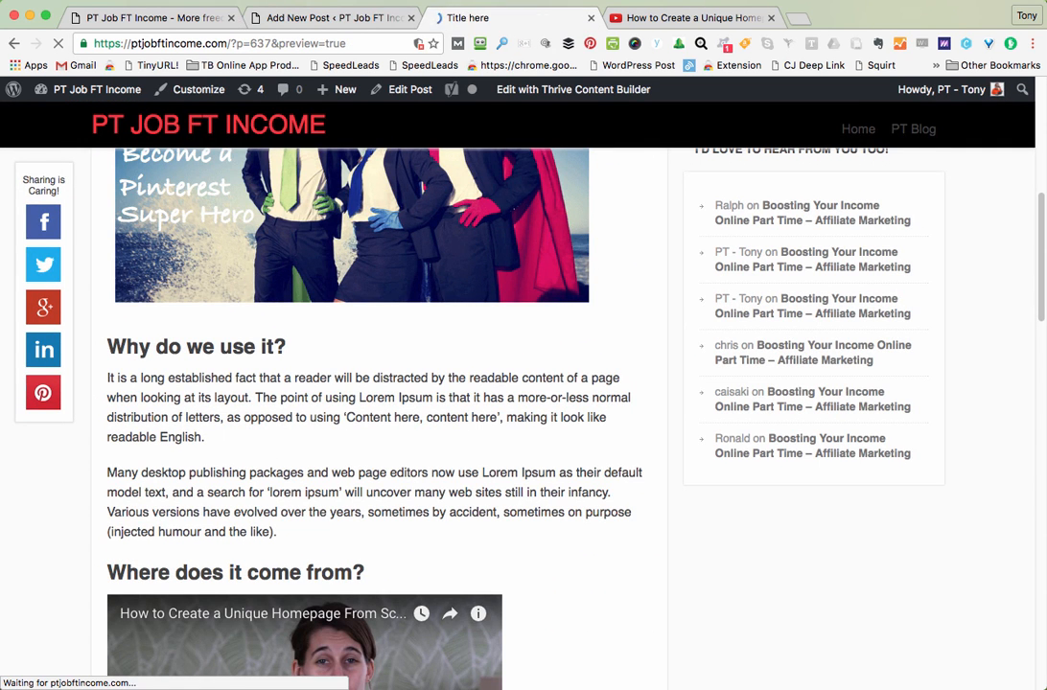
scroll(524, 412, down, 3)
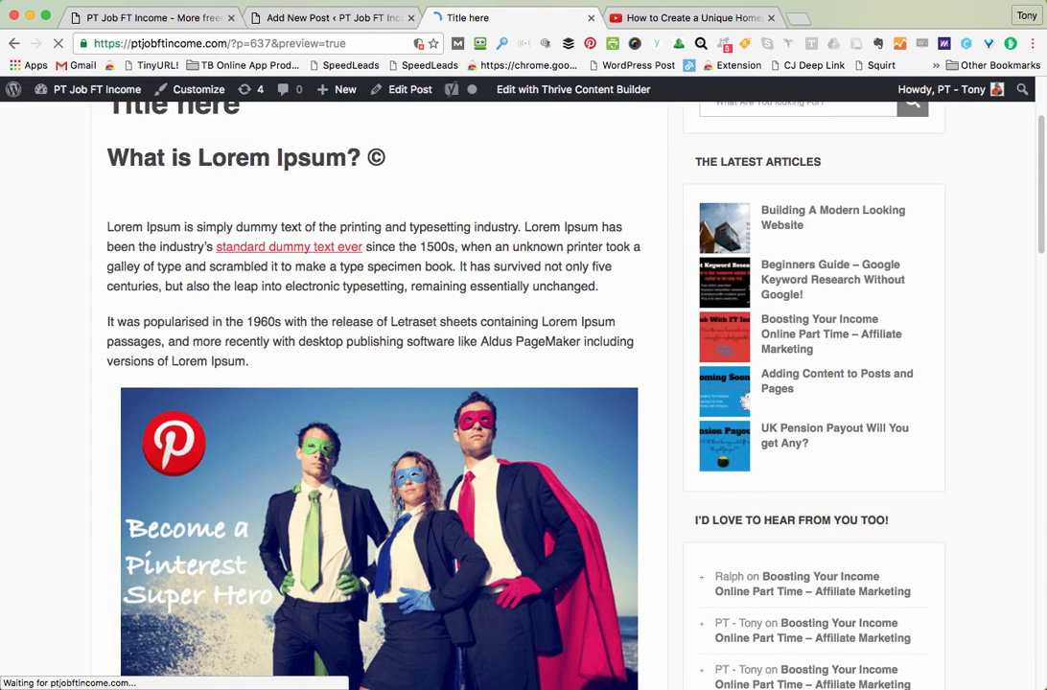
scroll(524, 412, down, 1)
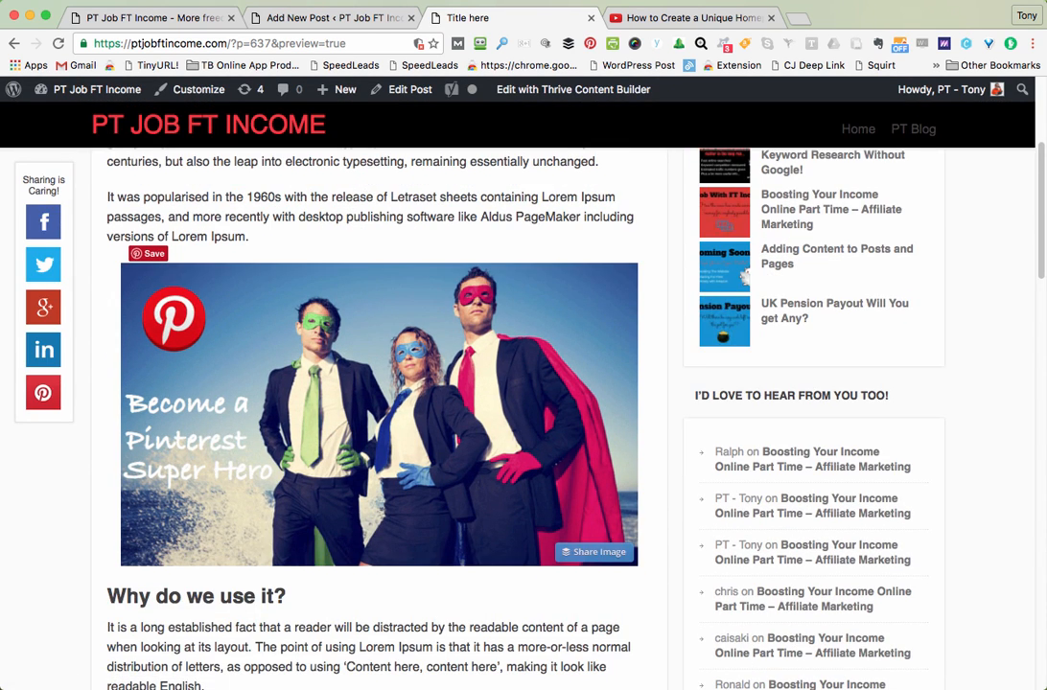
scroll(523, 412, down, 5)
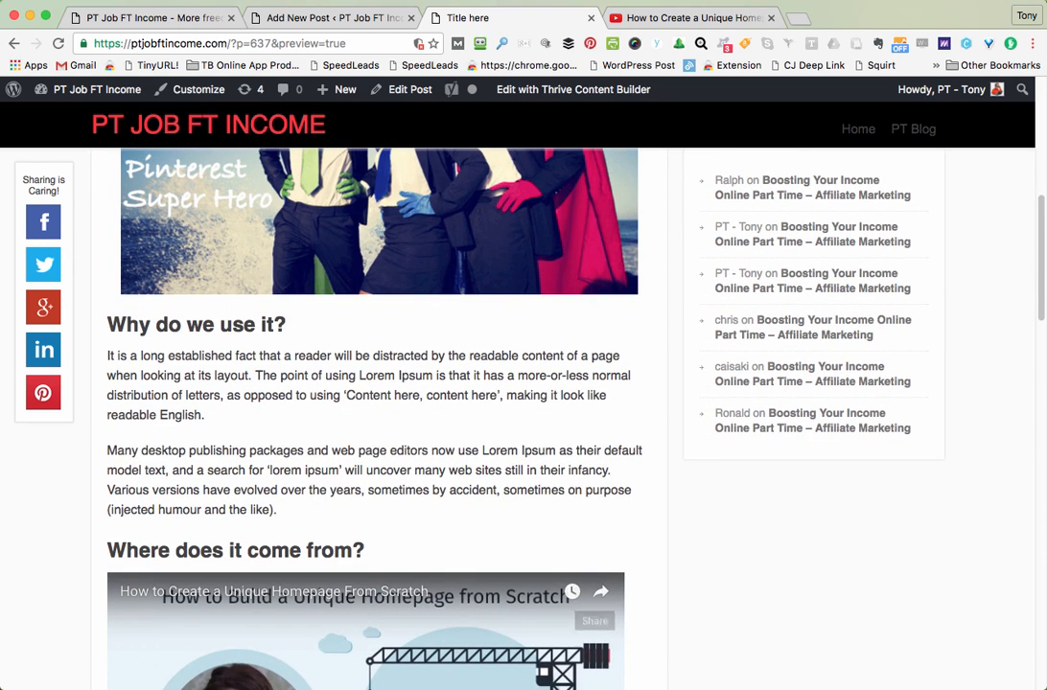
scroll(524, 412, down, 7)
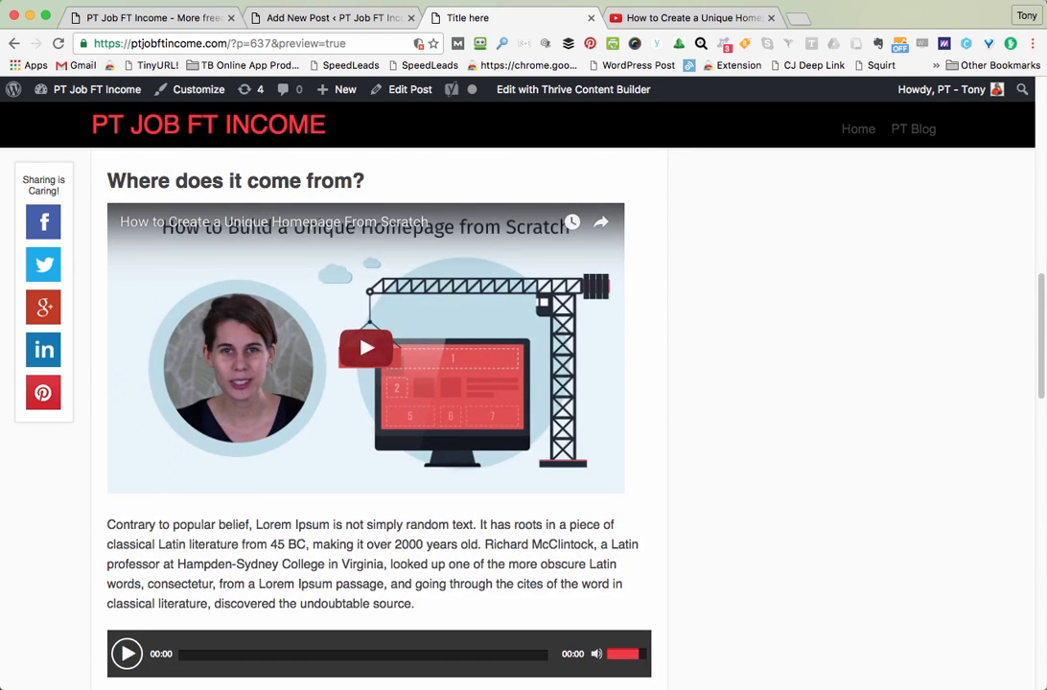
scroll(523, 412, down, 1)
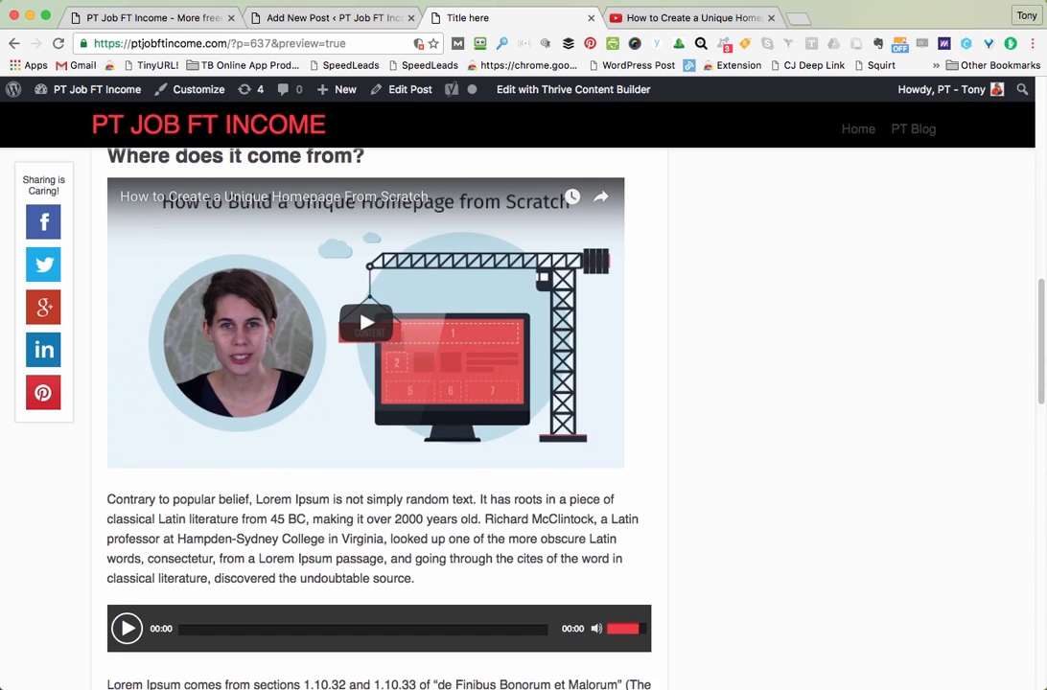
scroll(523, 412, up, 3)
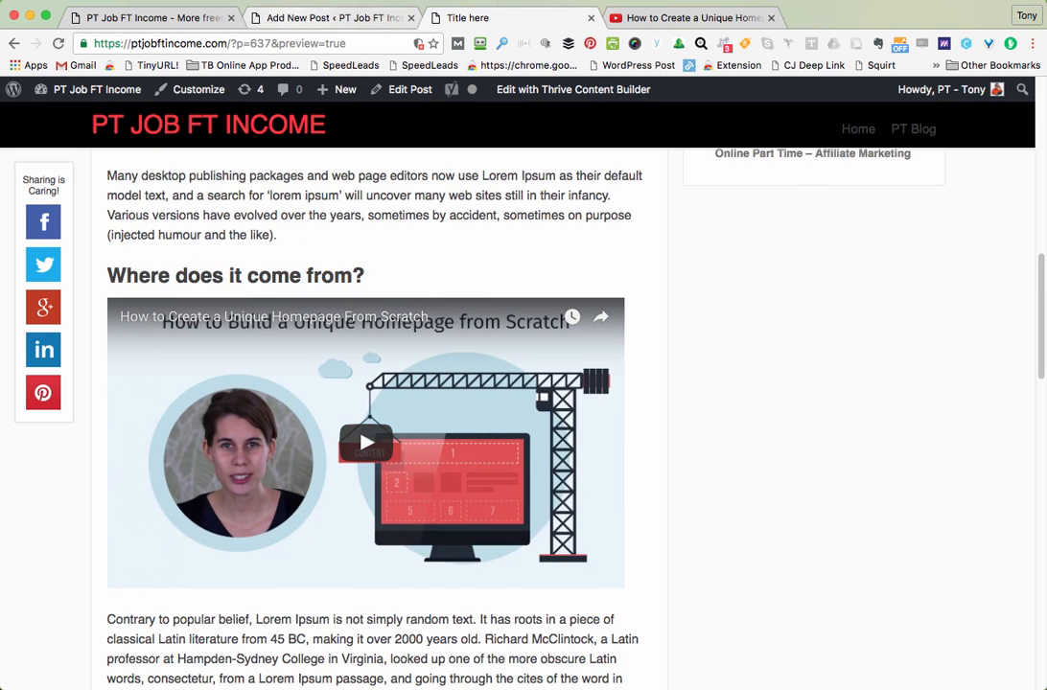
Step: Return to the post being edited and switch its content from HTML source to the visual editor
click(321, 18)
click(724, 135)
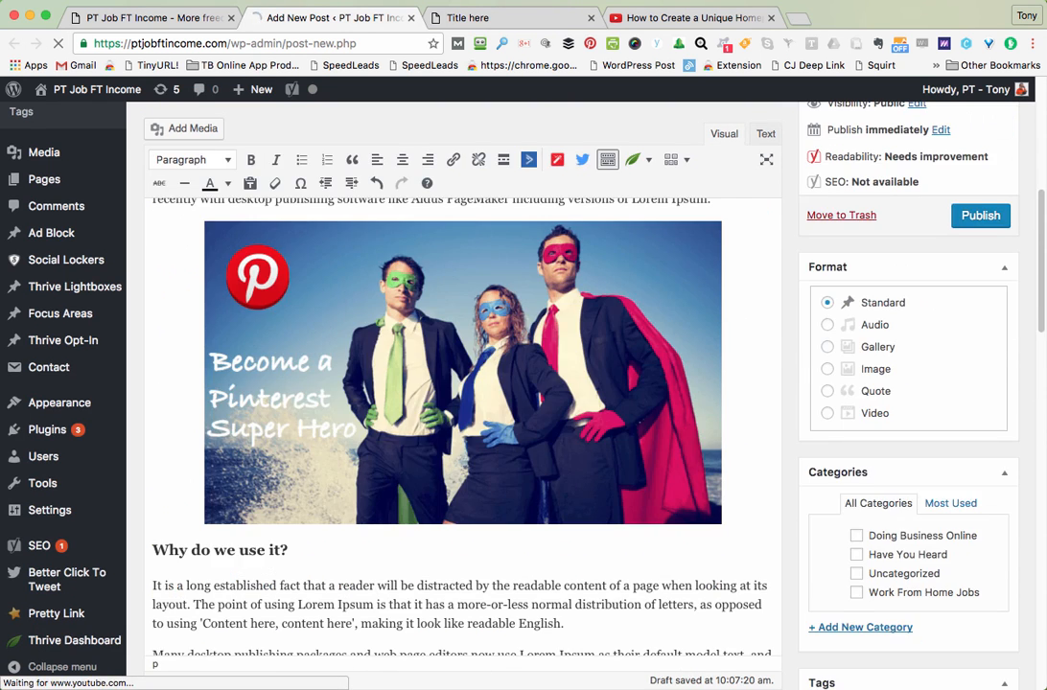
Step: Try left and center alignment on the embedded YouTube video under "Where does it come from?"
scroll(463, 412, down, 5)
click(347, 309)
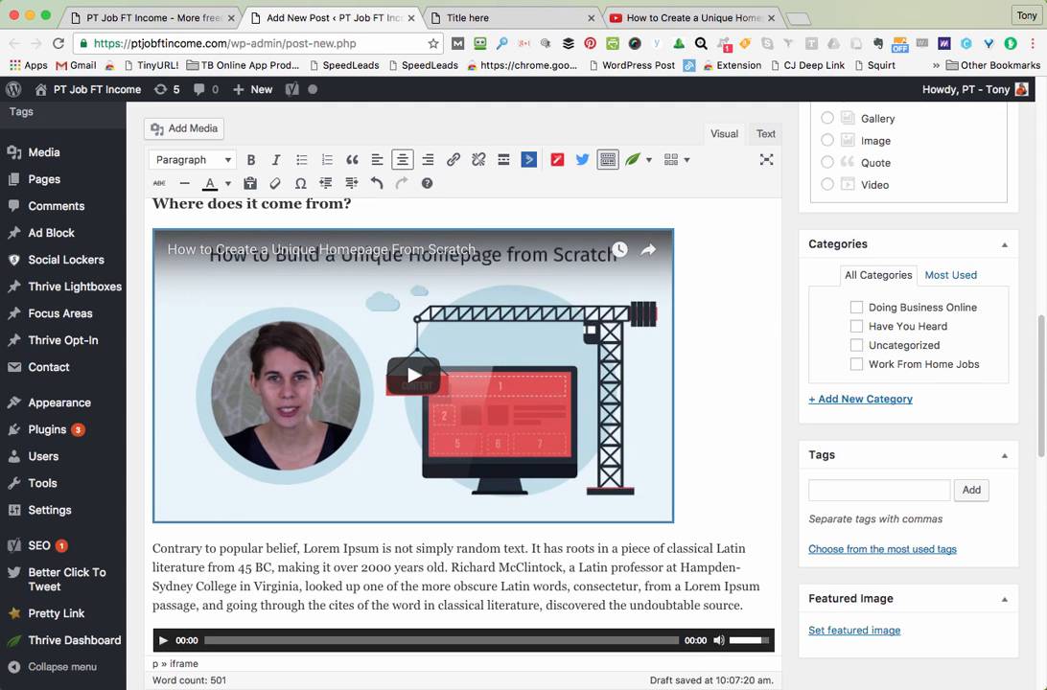
click(377, 159)
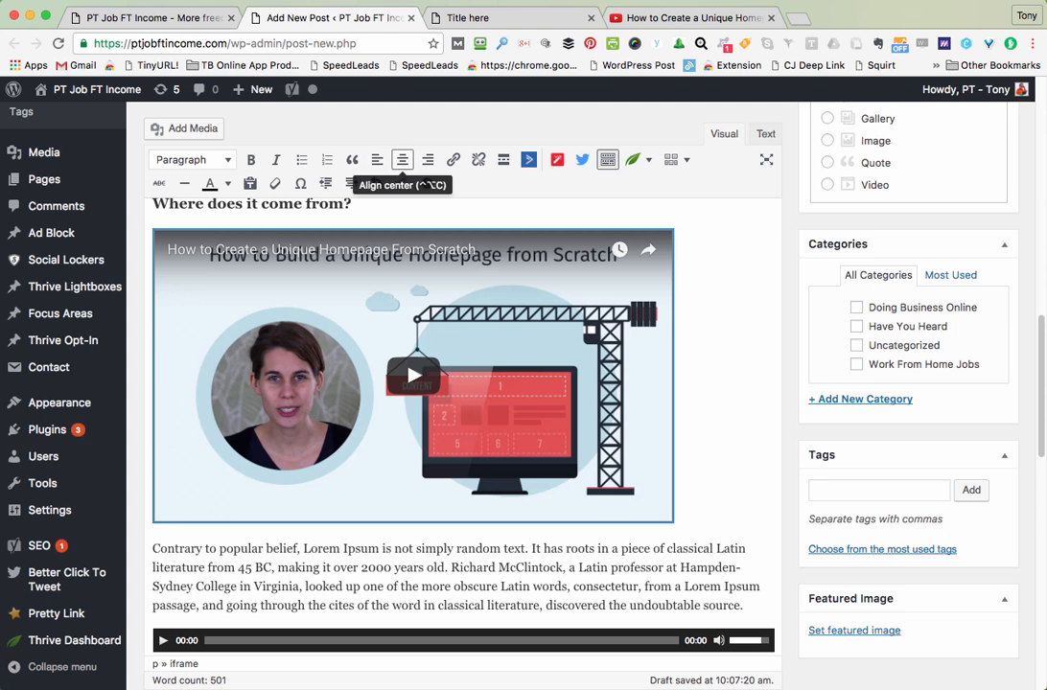
click(403, 160)
click(377, 160)
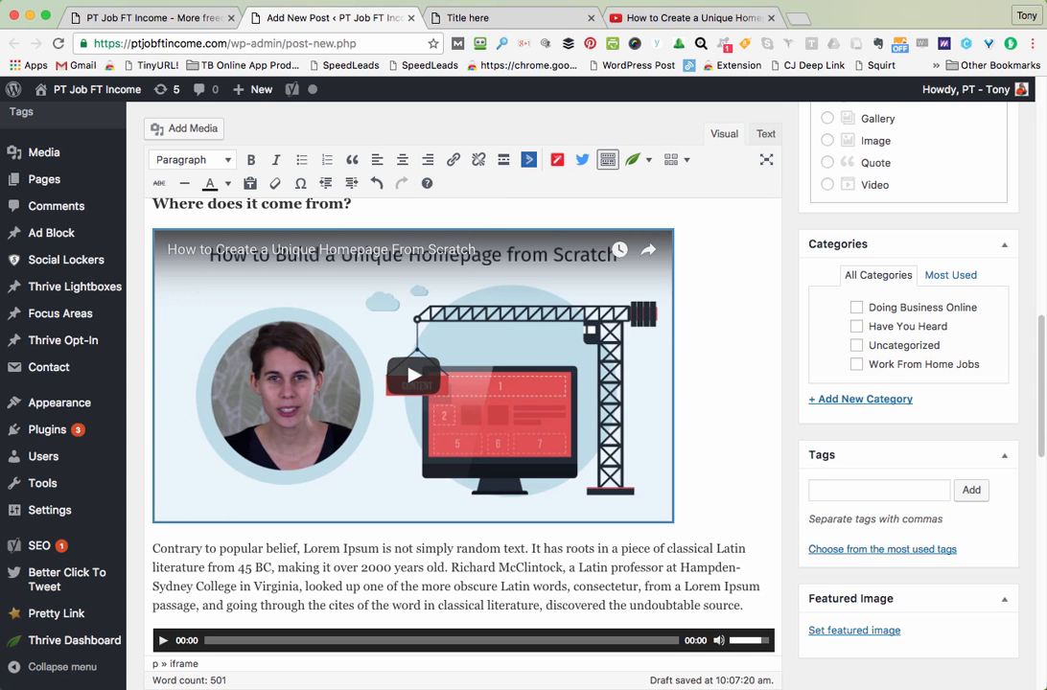
Step: Insert audi-rs4-b7.jpg from the media library at full size before the first paragraph under "Where can I get some?"
scroll(463, 383, down, 4)
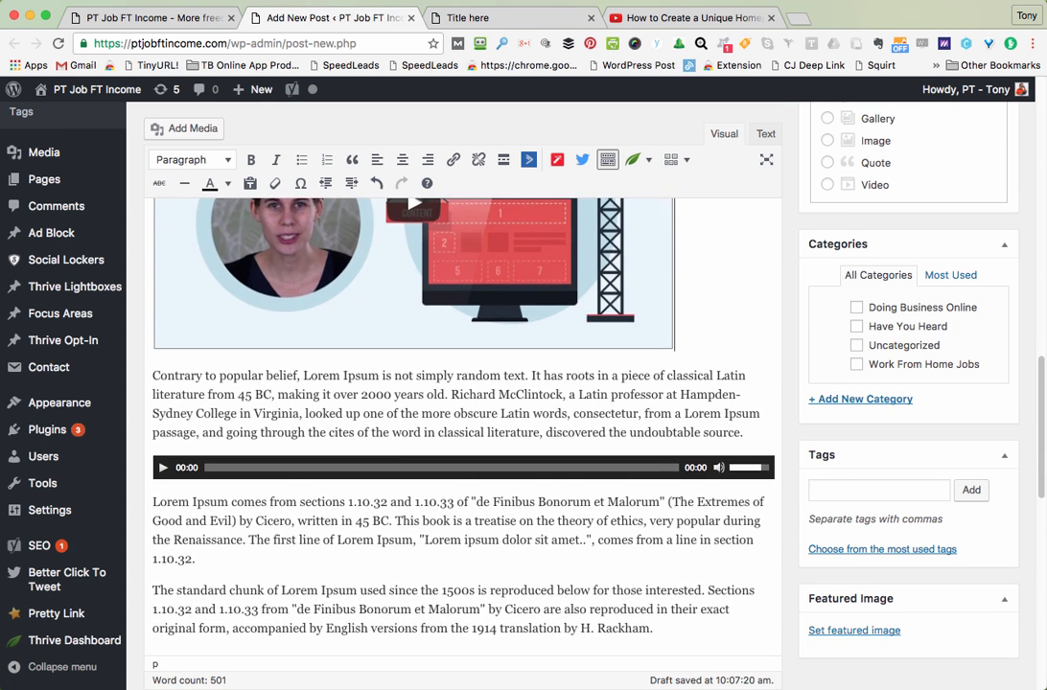
scroll(463, 383, up, 5)
scroll(463, 383, down, 5)
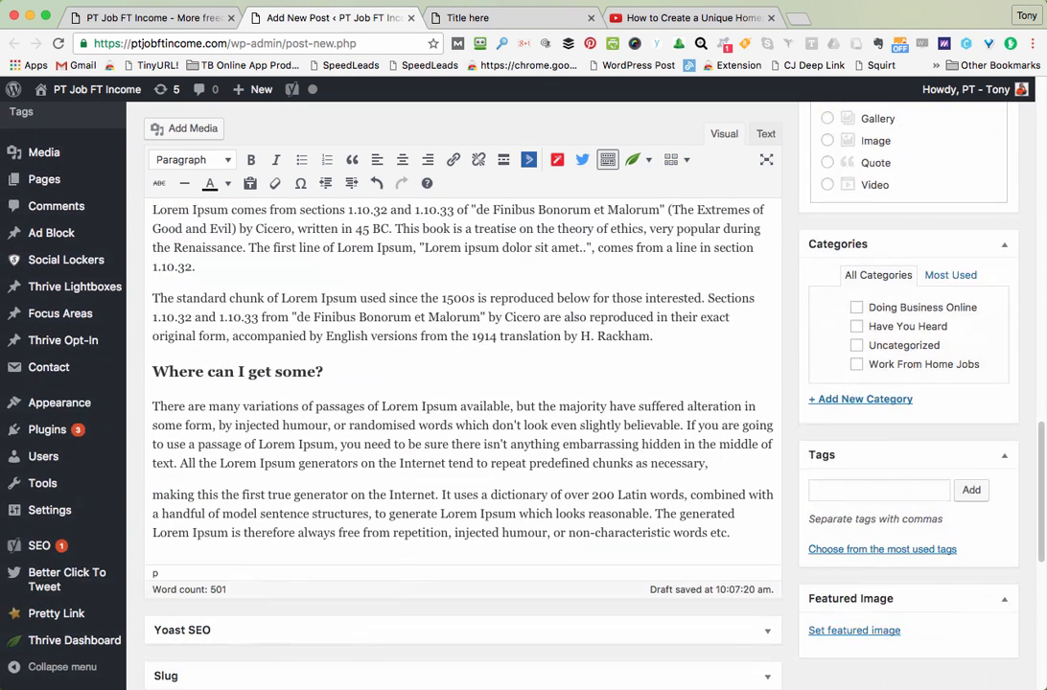
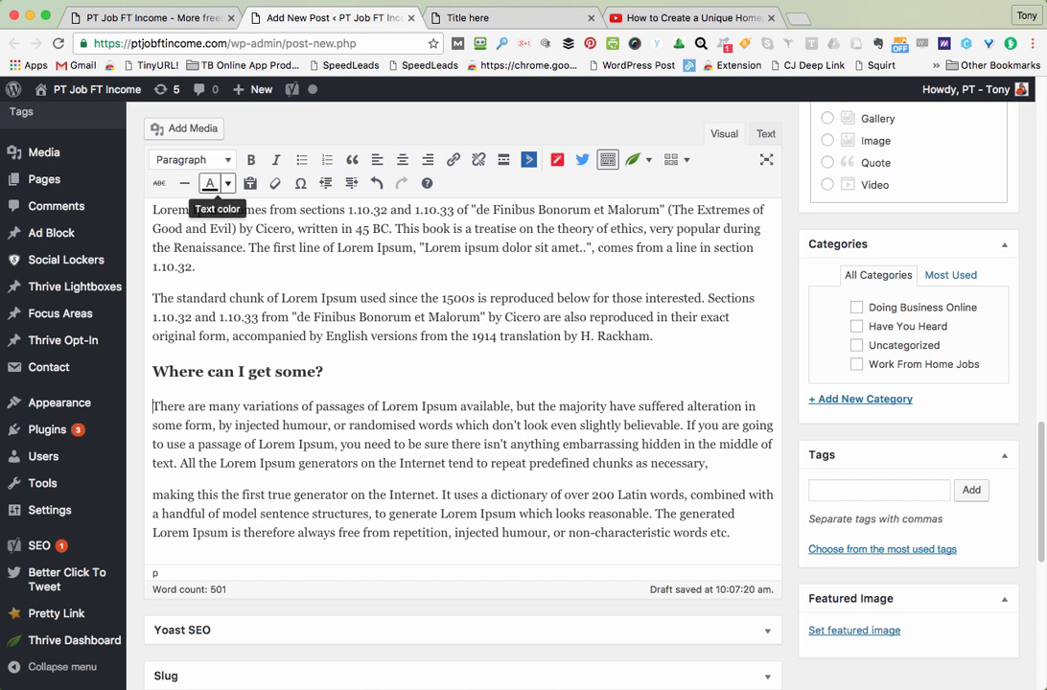
click(182, 127)
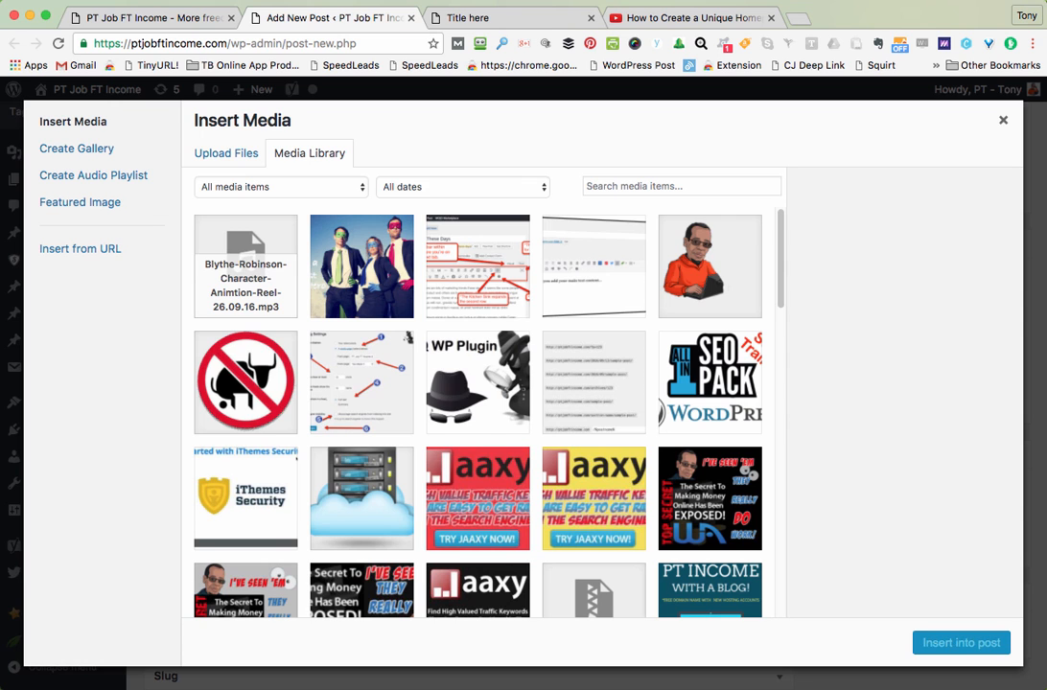
scroll(477, 412, down, 8)
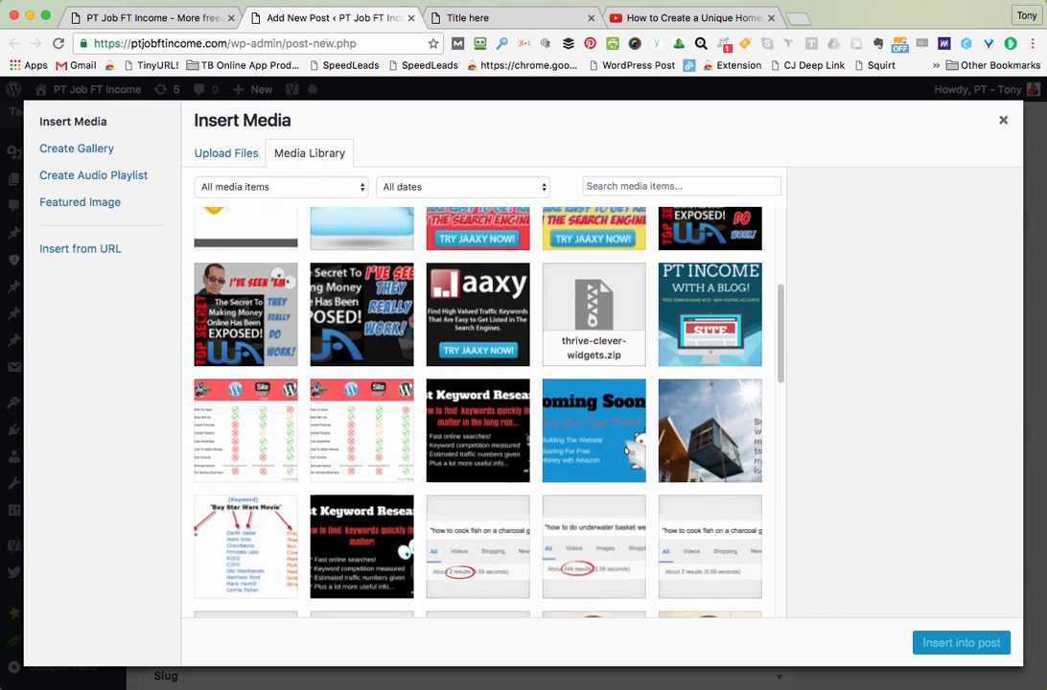
scroll(477, 412, down, 8)
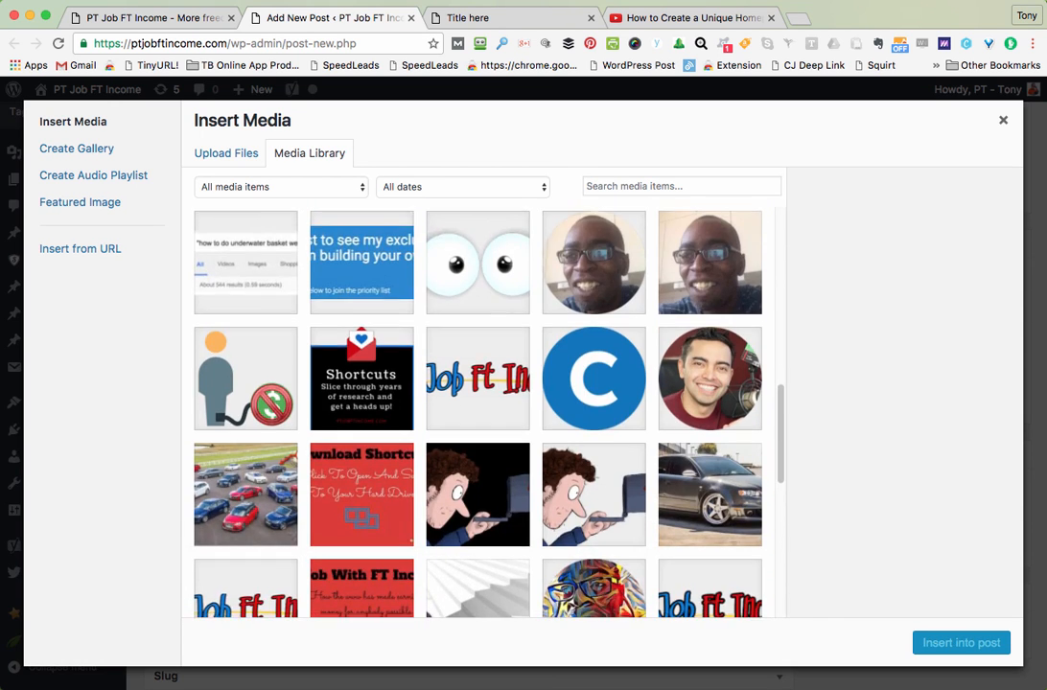
scroll(478, 412, down, 3)
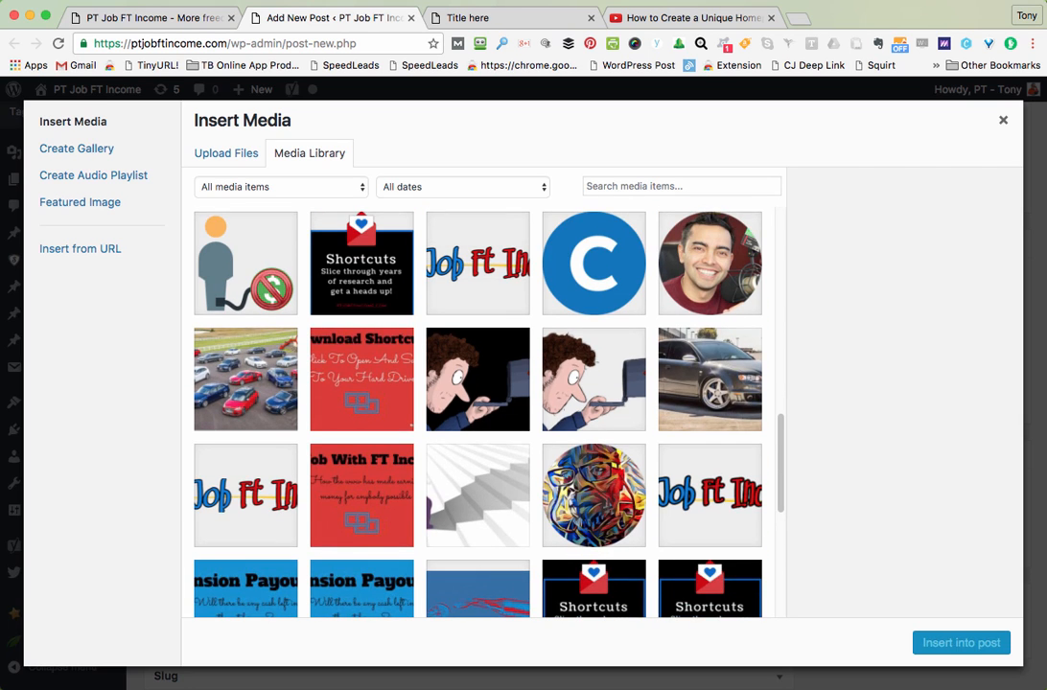
scroll(478, 412, down, 1)
click(710, 370)
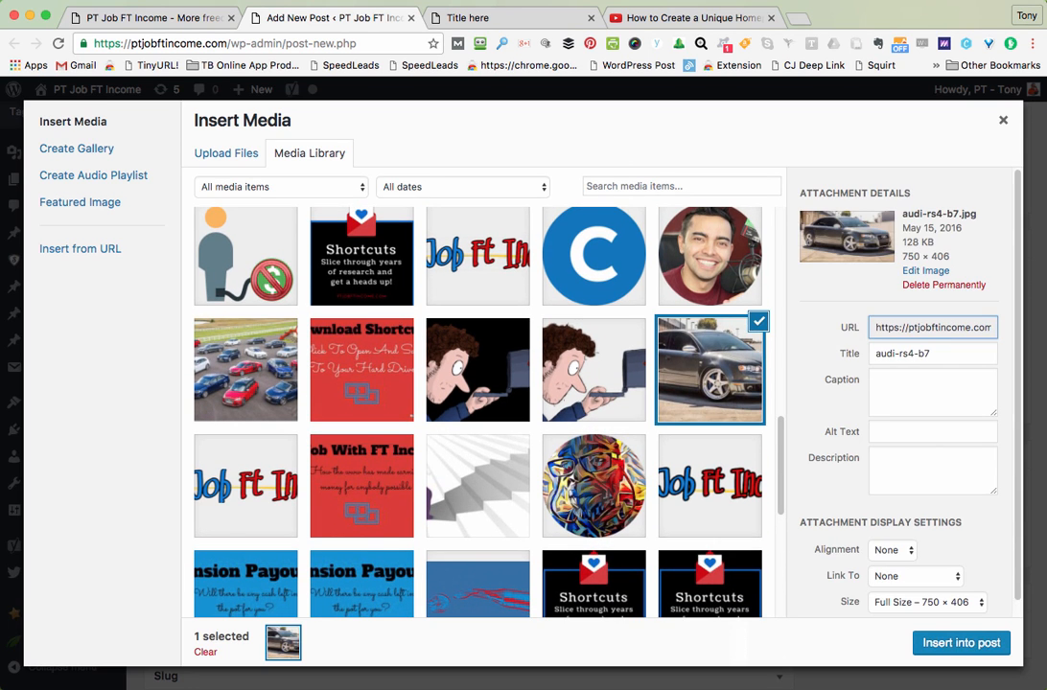
click(960, 643)
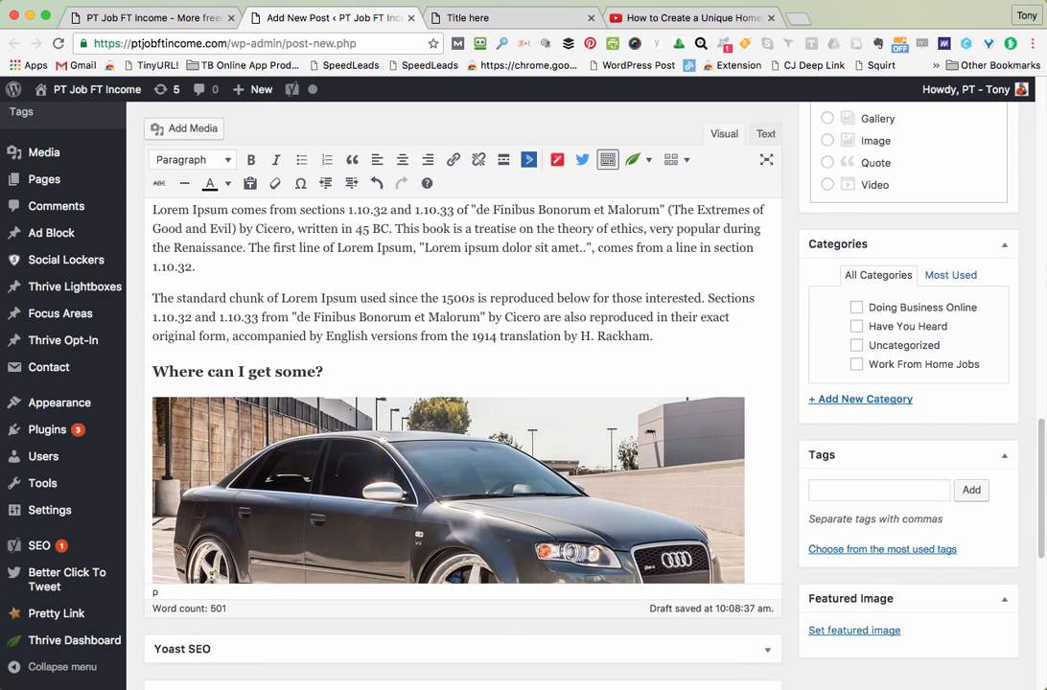
Step: Shrink the car image under "Where can I get some?" proportionally to a little under half its width
scroll(460, 384, down, 5)
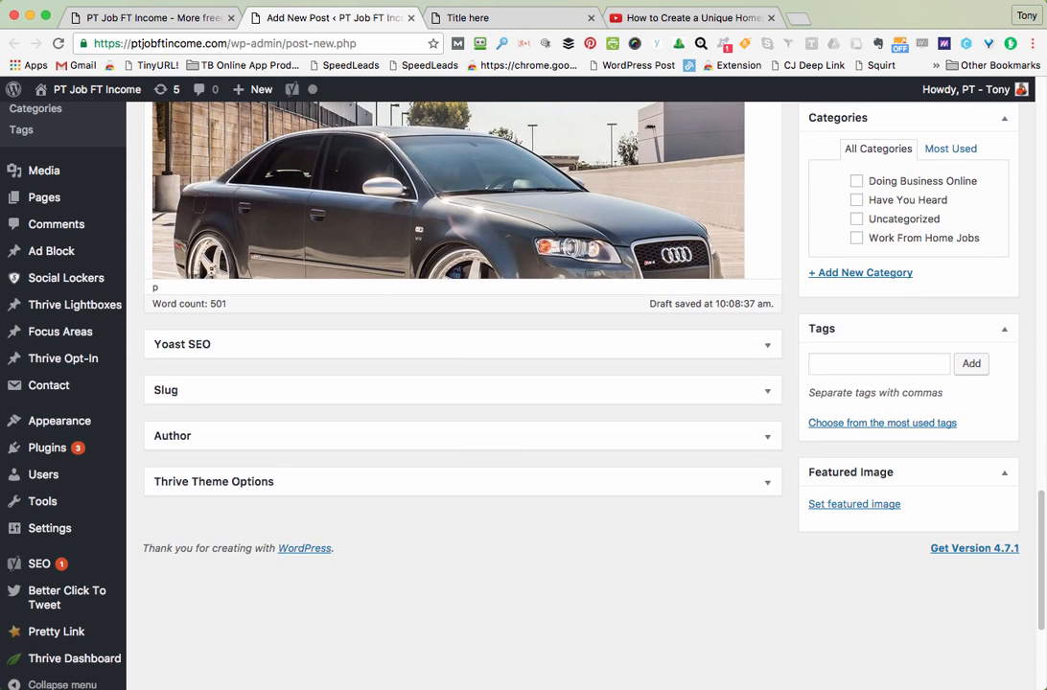
scroll(418, 387, up, 4)
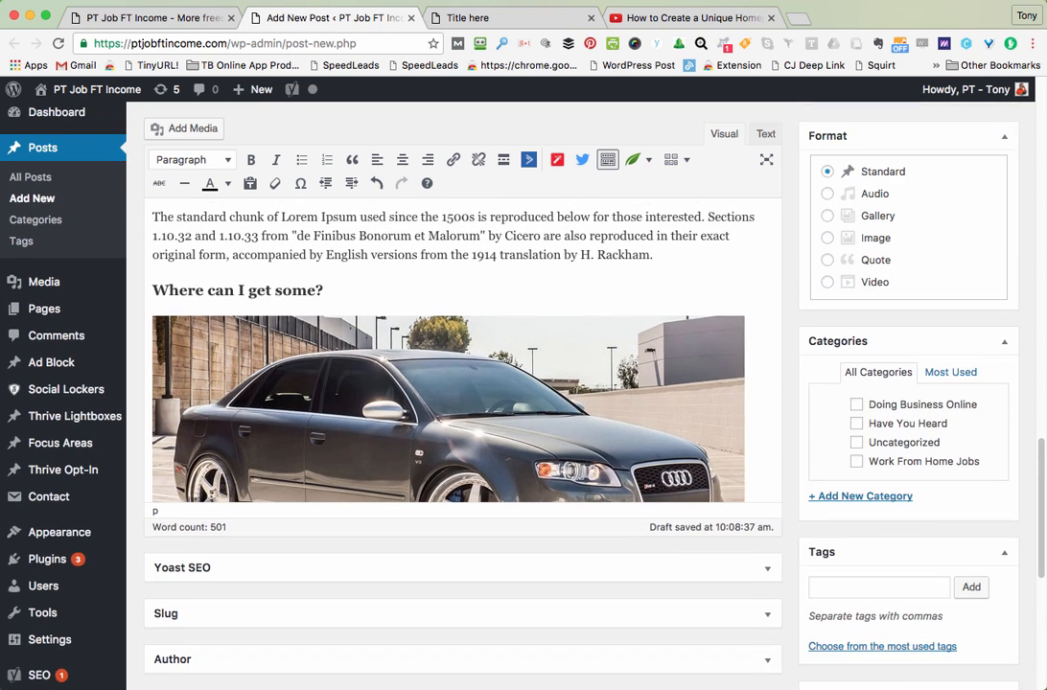
scroll(460, 384, up, 2)
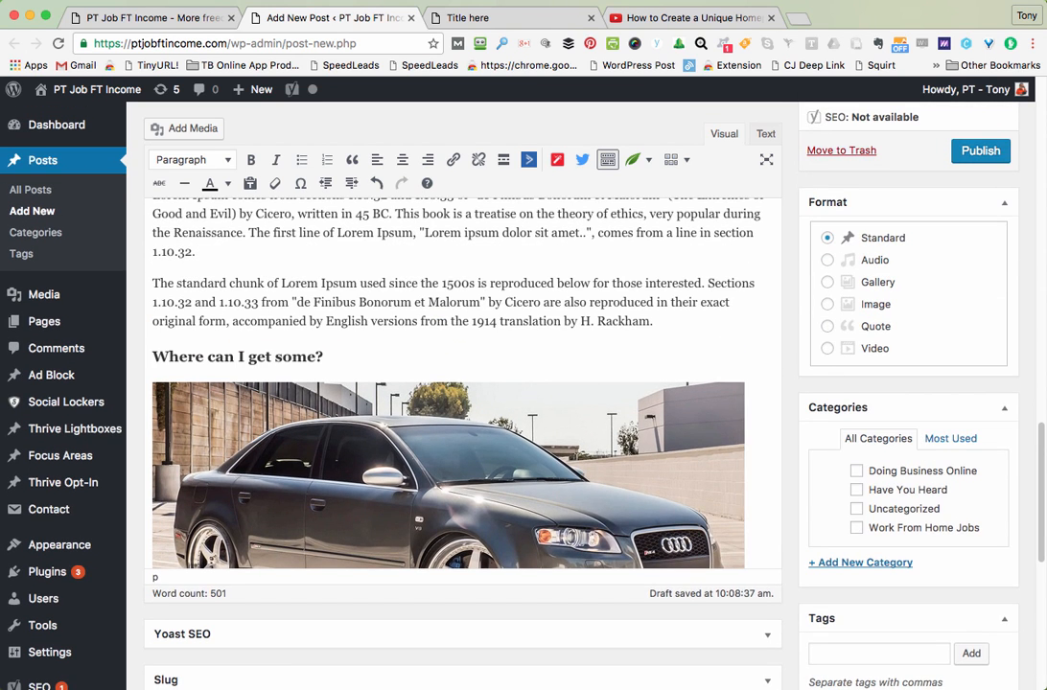
scroll(460, 383, up, 7)
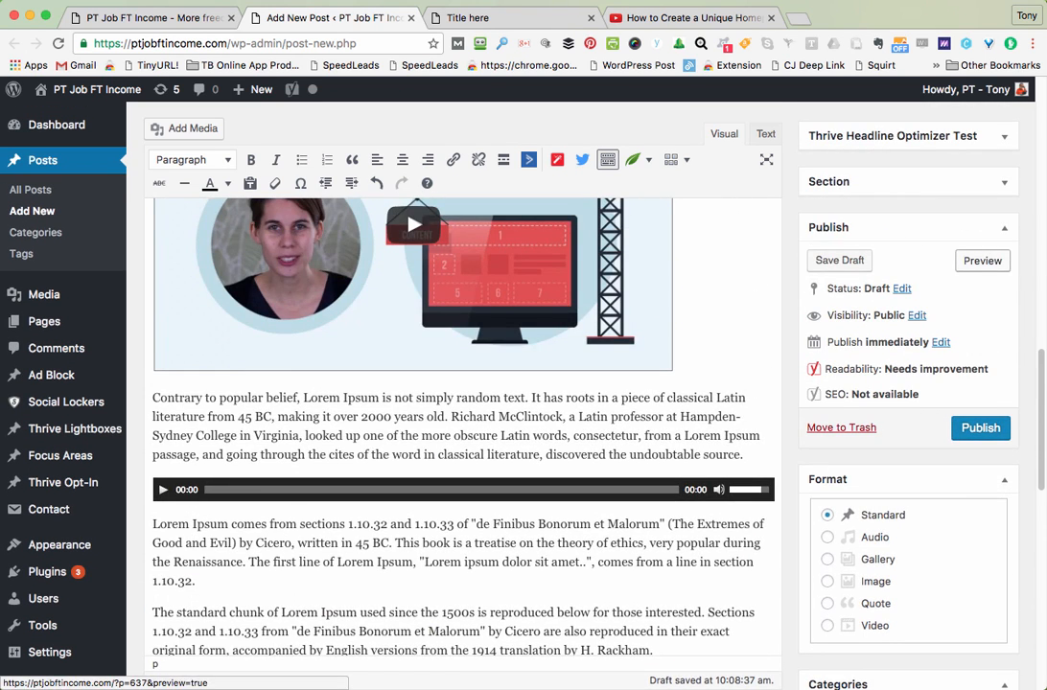
scroll(460, 431, down, 6)
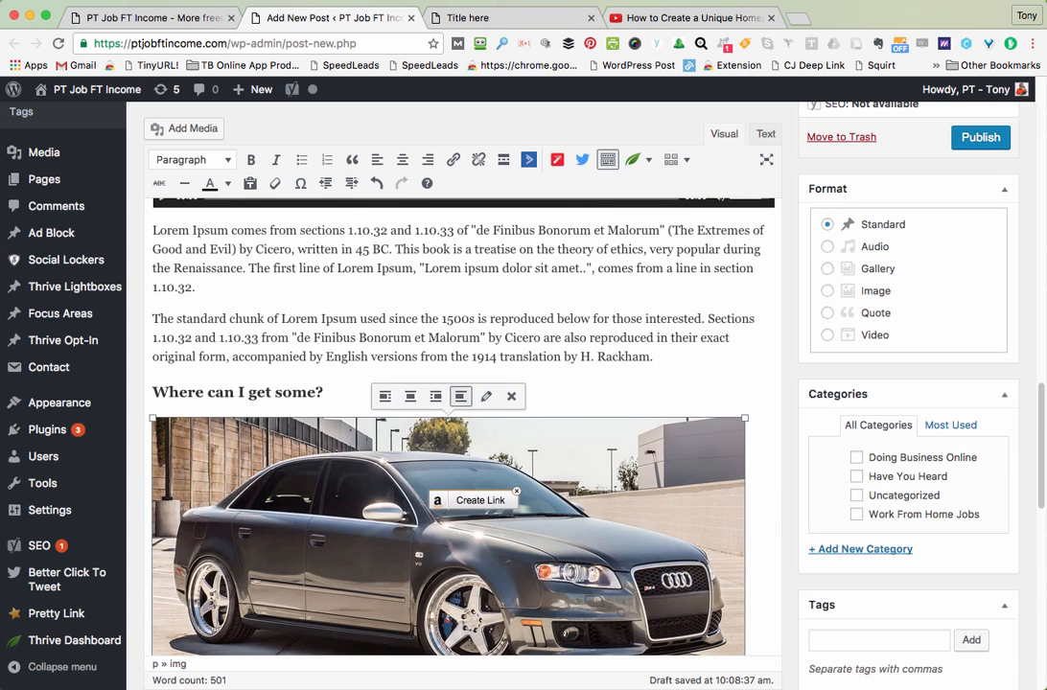
scroll(461, 342, down, 1)
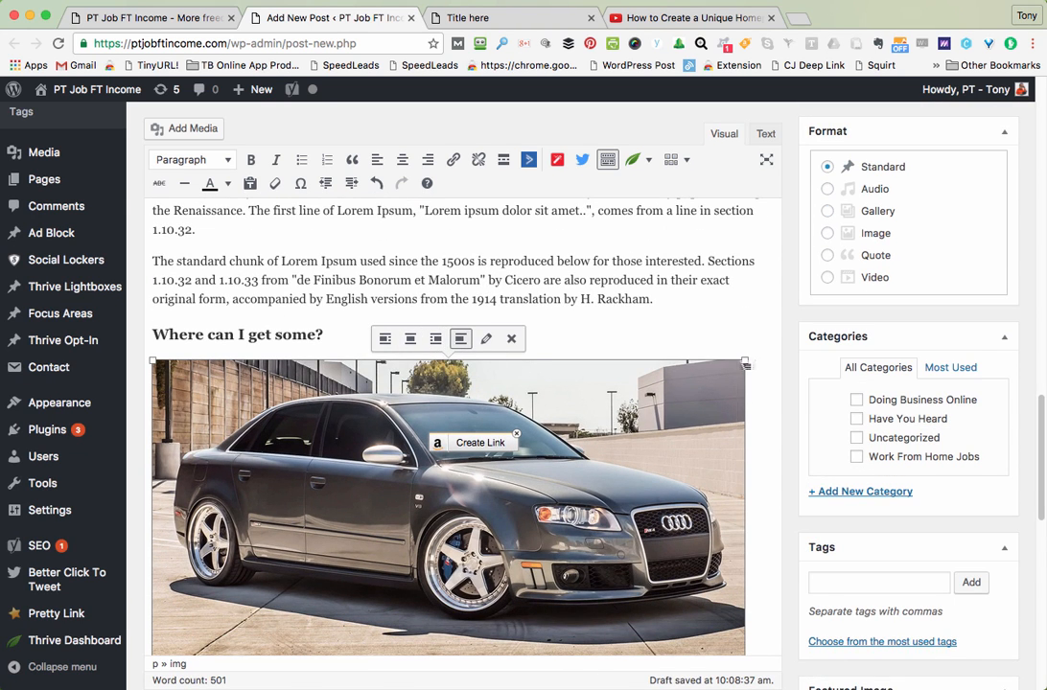
drag(746, 365, 421, 527)
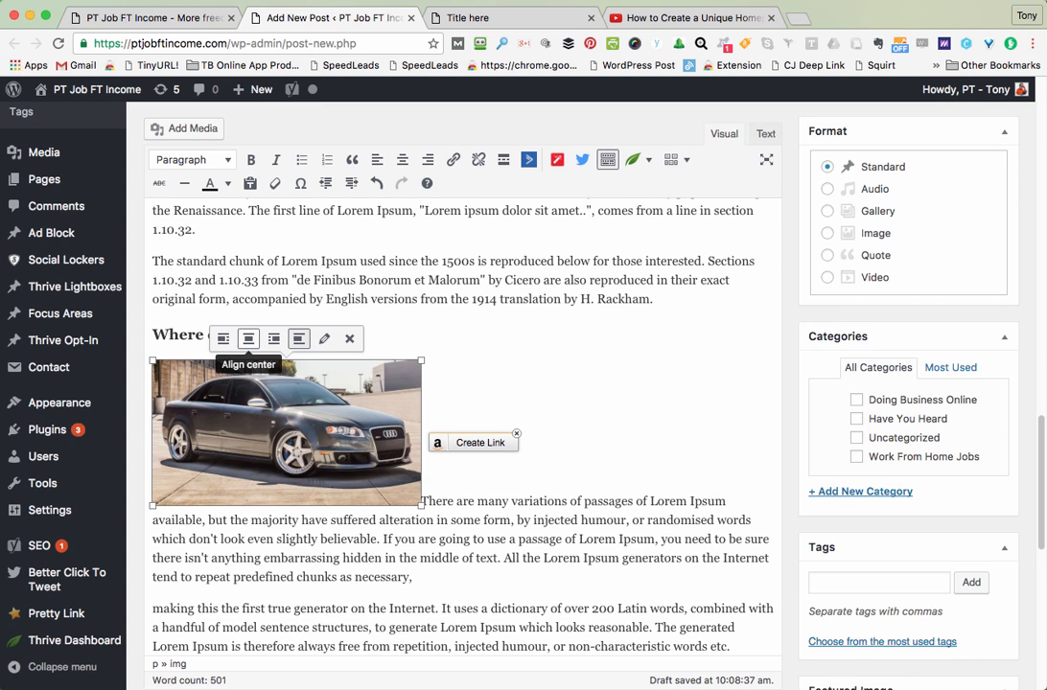
Step: Try left and center alignment on the car image, and settle on right alignment with the paragraph text wrapping beside it
click(223, 339)
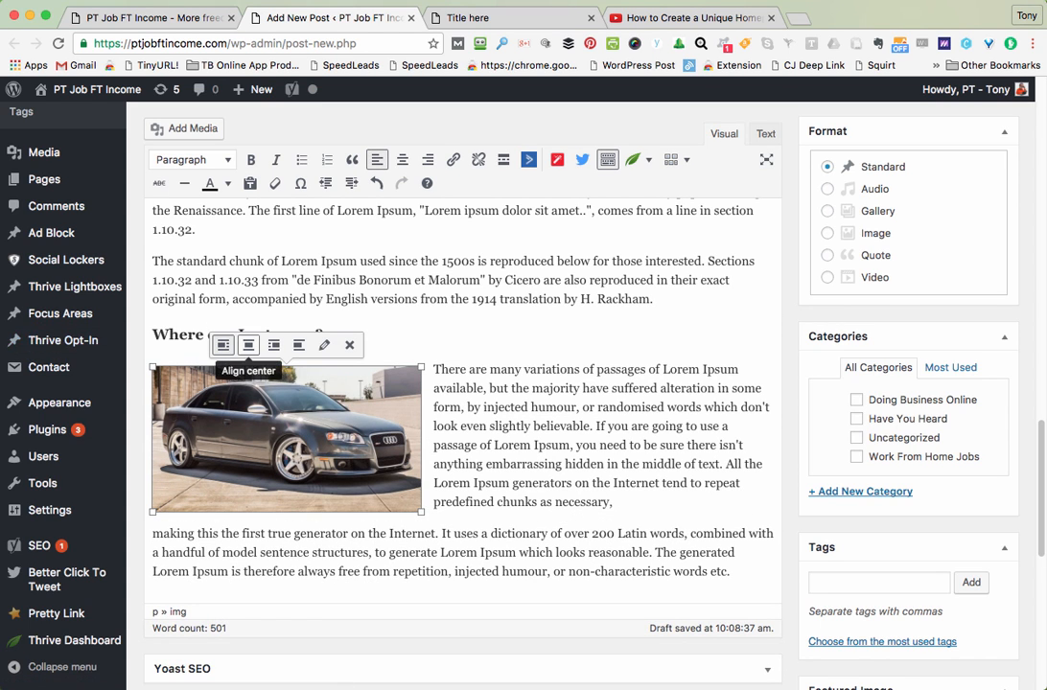
click(248, 345)
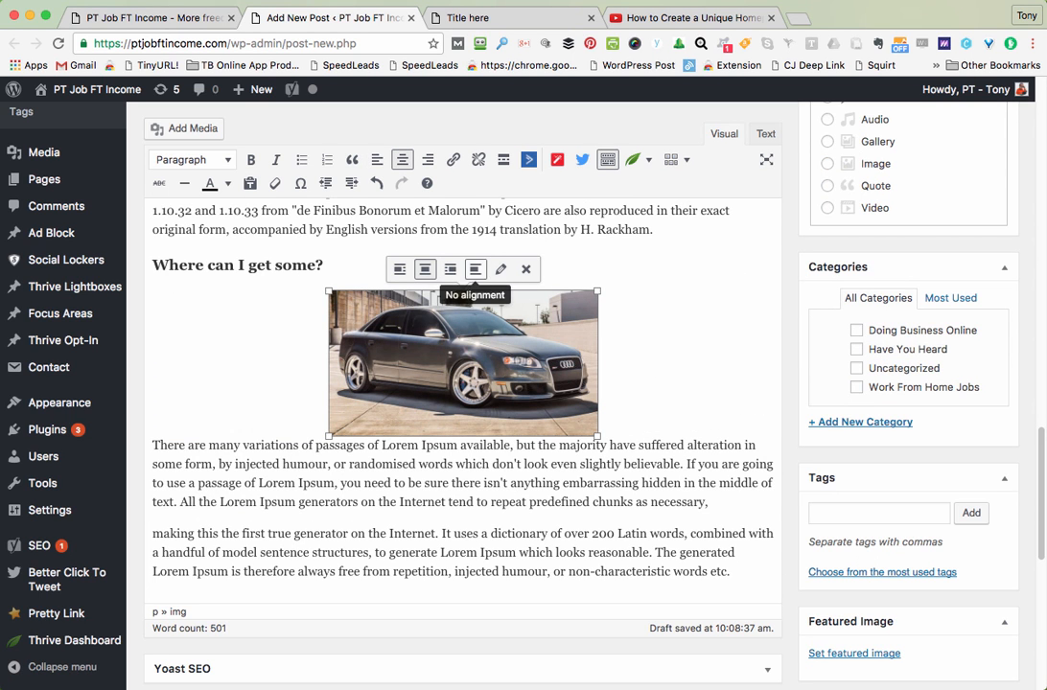
click(450, 269)
click(259, 374)
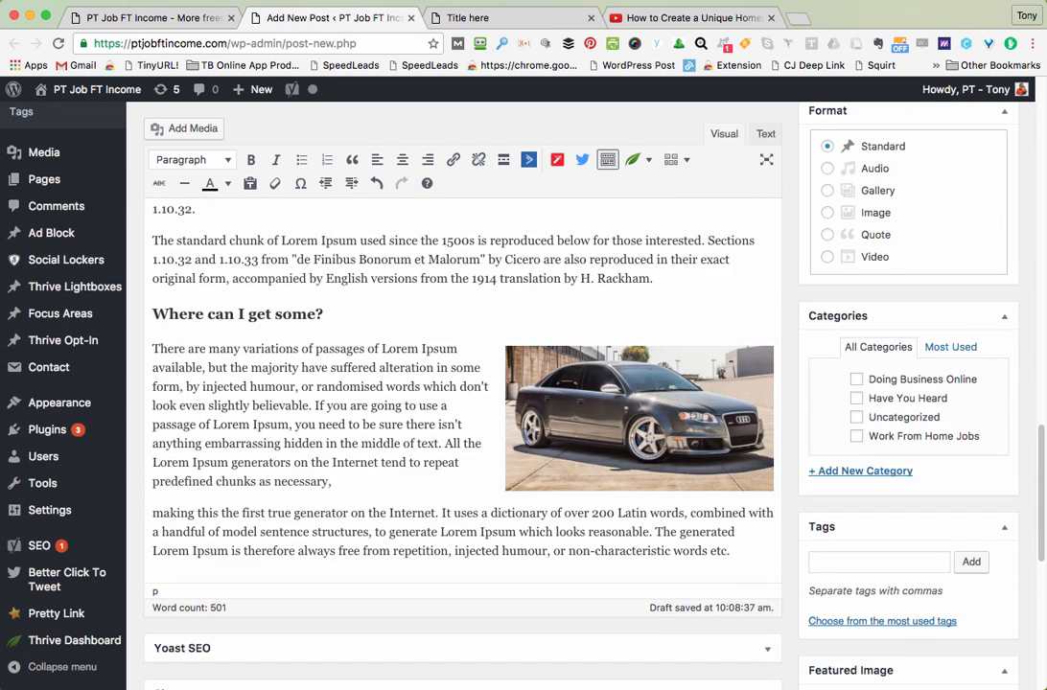
Step: Preview the updated post and check the right-aligned car image and wrapped text under "Where can I get some?"
scroll(463, 384, up, 4)
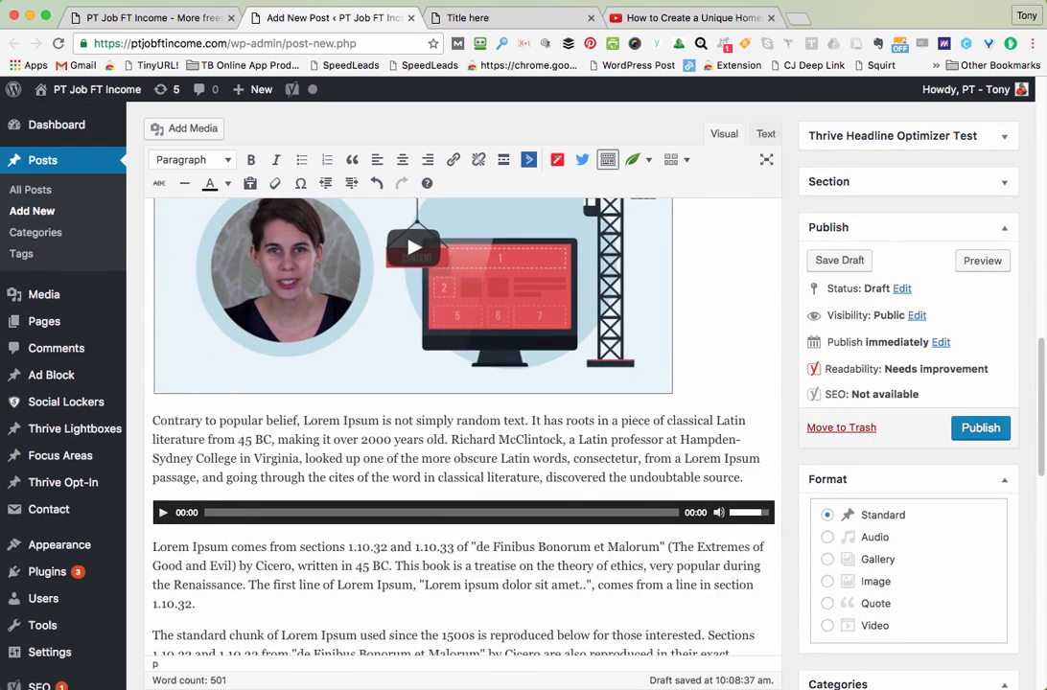
click(981, 260)
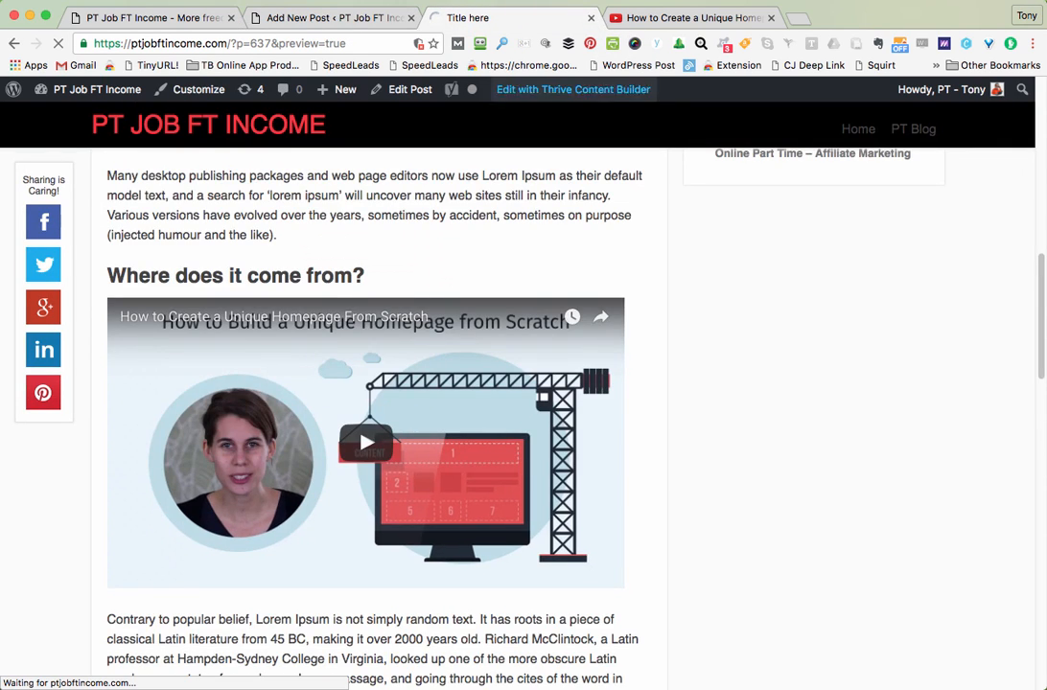
scroll(379, 403, down, 7)
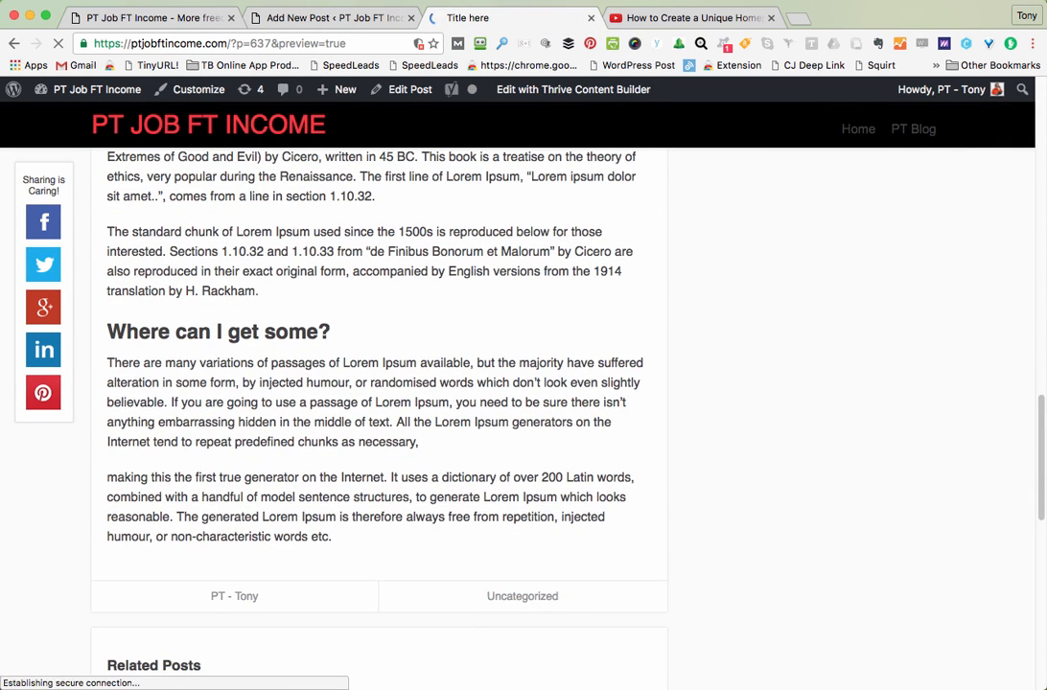
scroll(378, 403, down, 8)
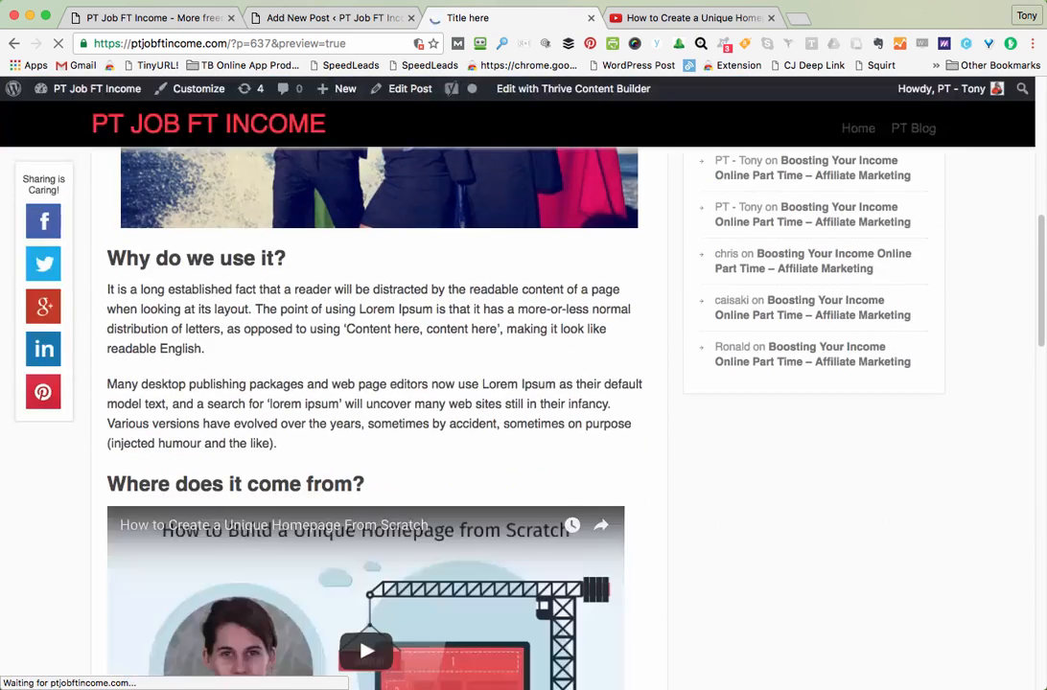
scroll(379, 403, down, 8)
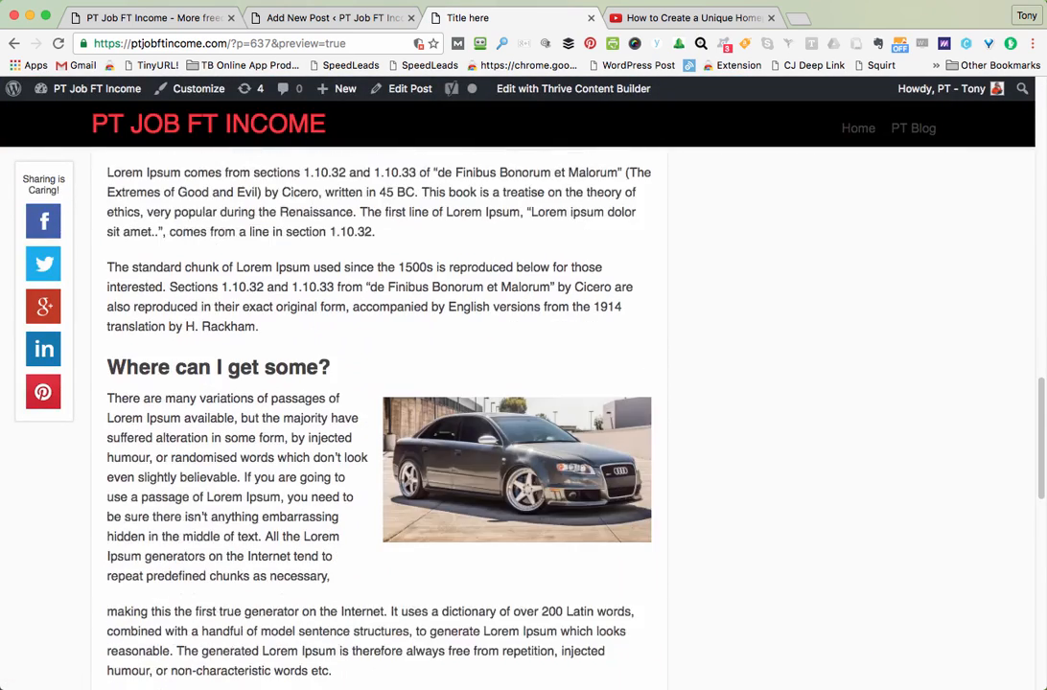
Step: Review the whole post preview from the title to the end, checking the headings, link, images, video, audio player and wrapped text
scroll(517, 470, down, 3)
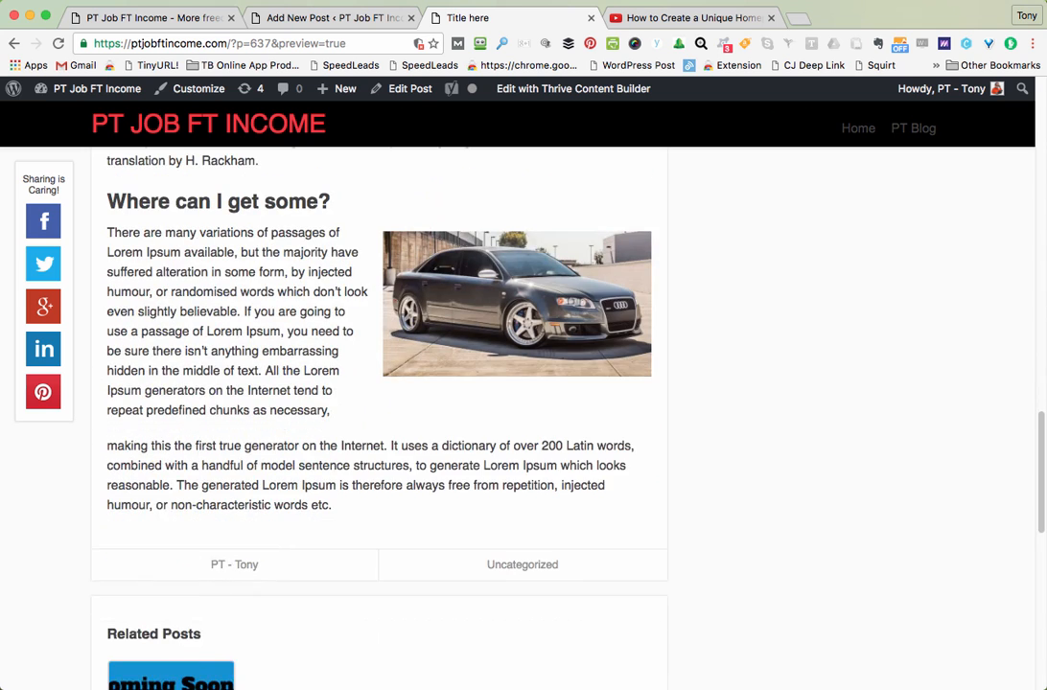
scroll(516, 403, up, 1)
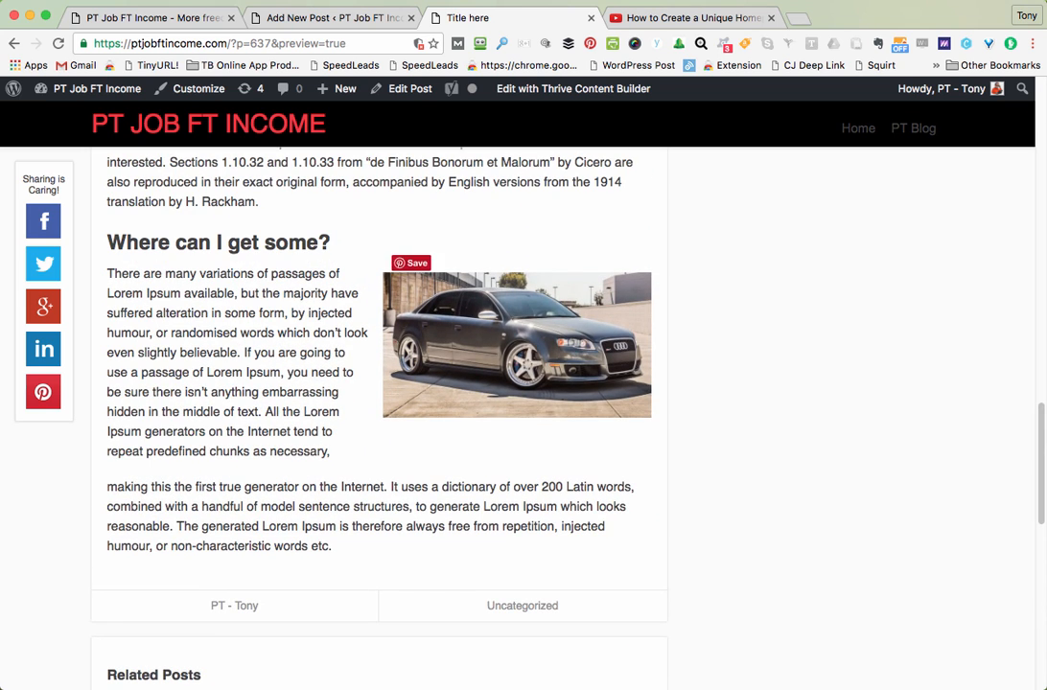
scroll(516, 345, up, 6)
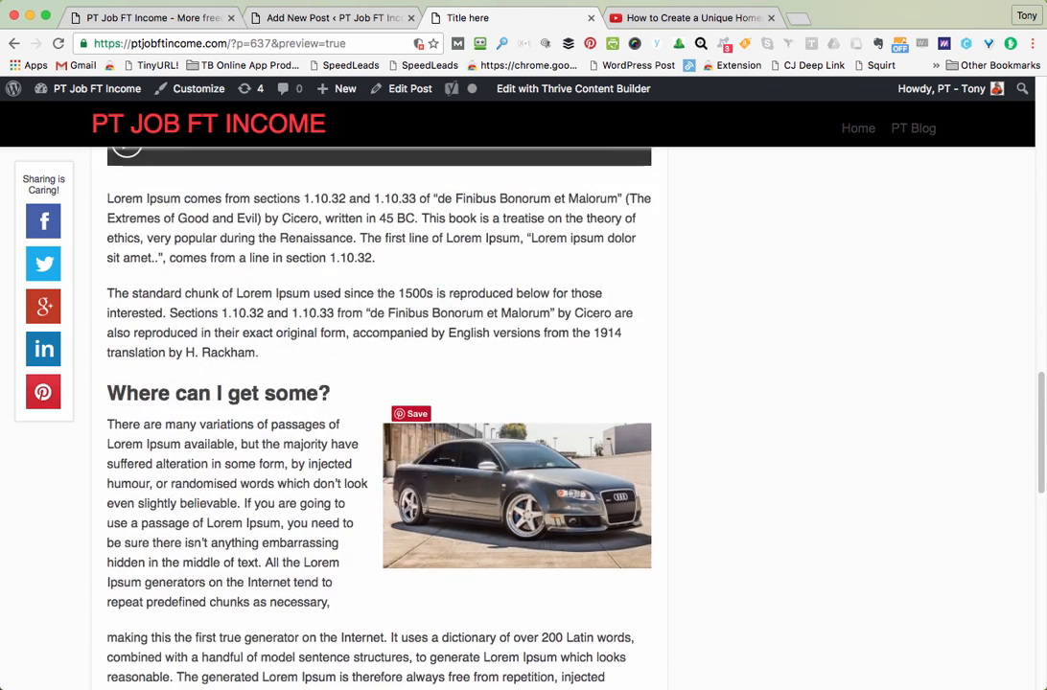
scroll(517, 345, up, 10)
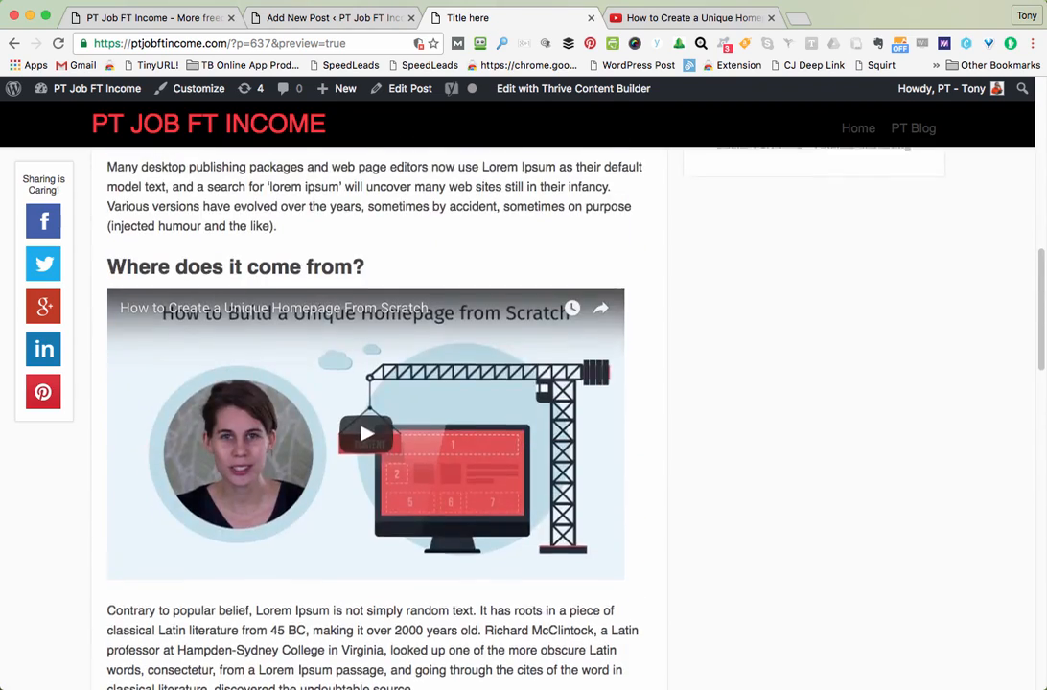
scroll(517, 346, up, 2)
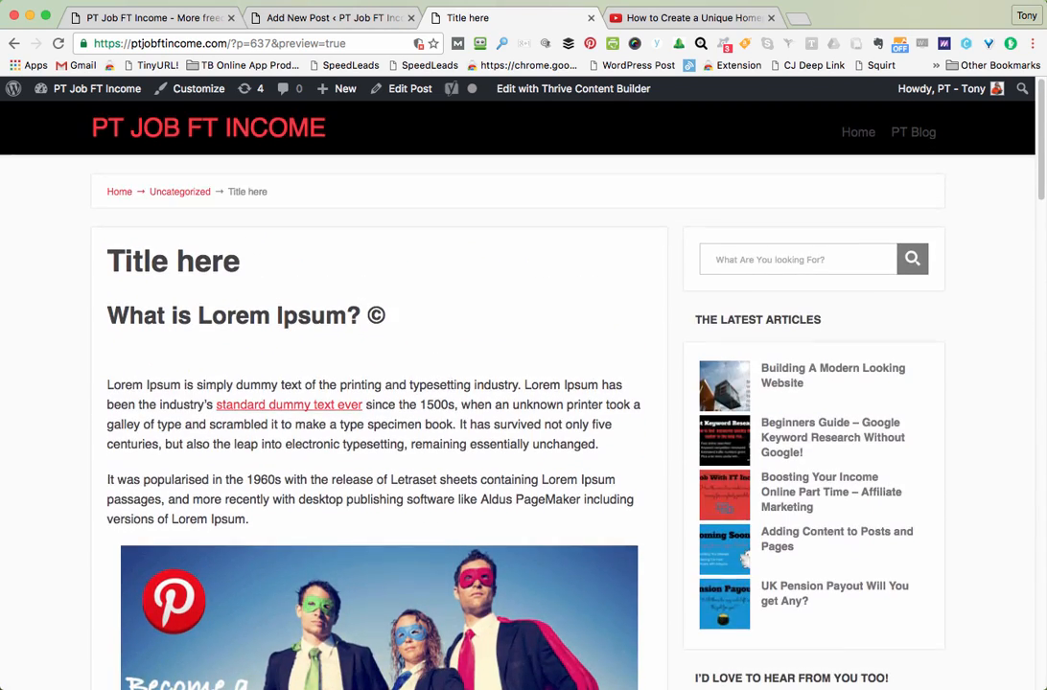
scroll(517, 345, down, 2)
scroll(516, 345, up, 2)
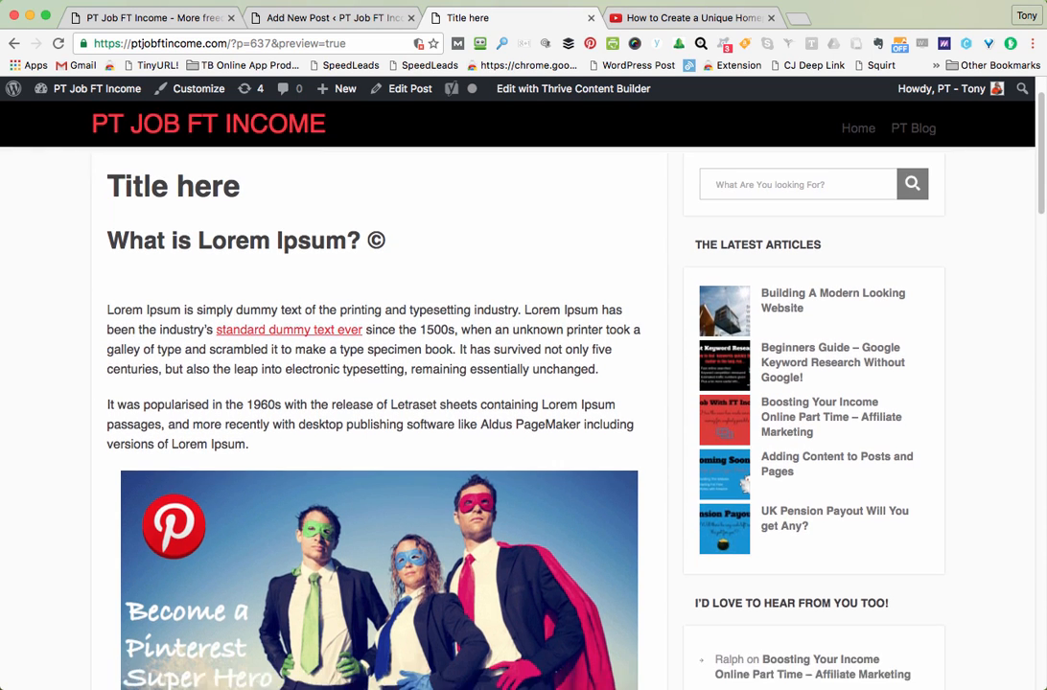
scroll(517, 345, down, 2)
scroll(517, 345, down, 3)
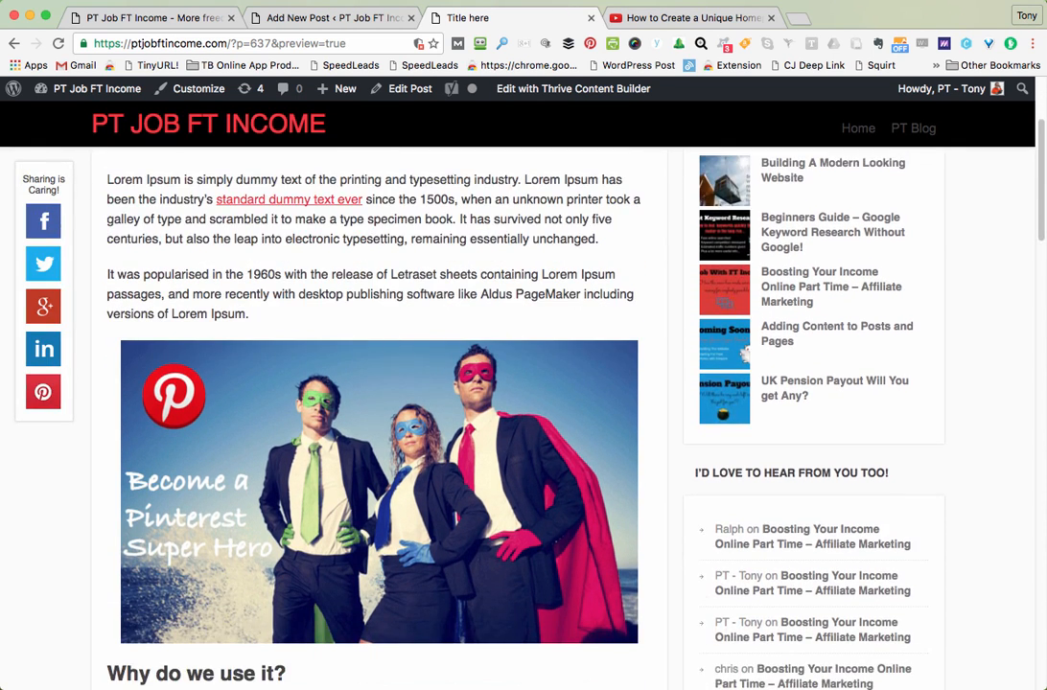
scroll(516, 345, down, 6)
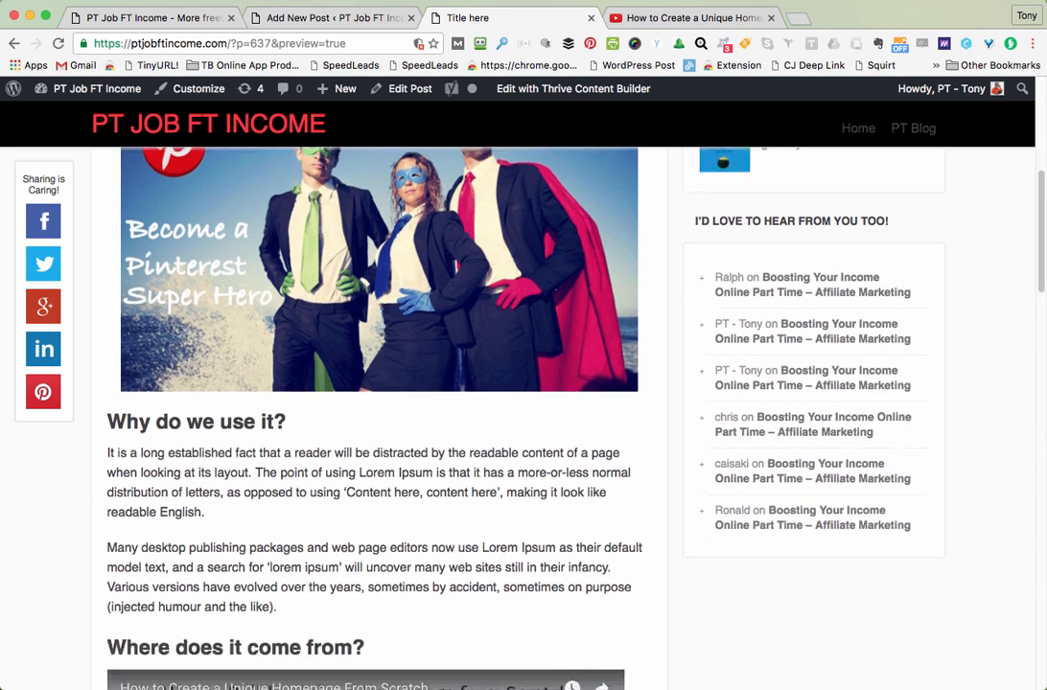
scroll(517, 345, down, 8)
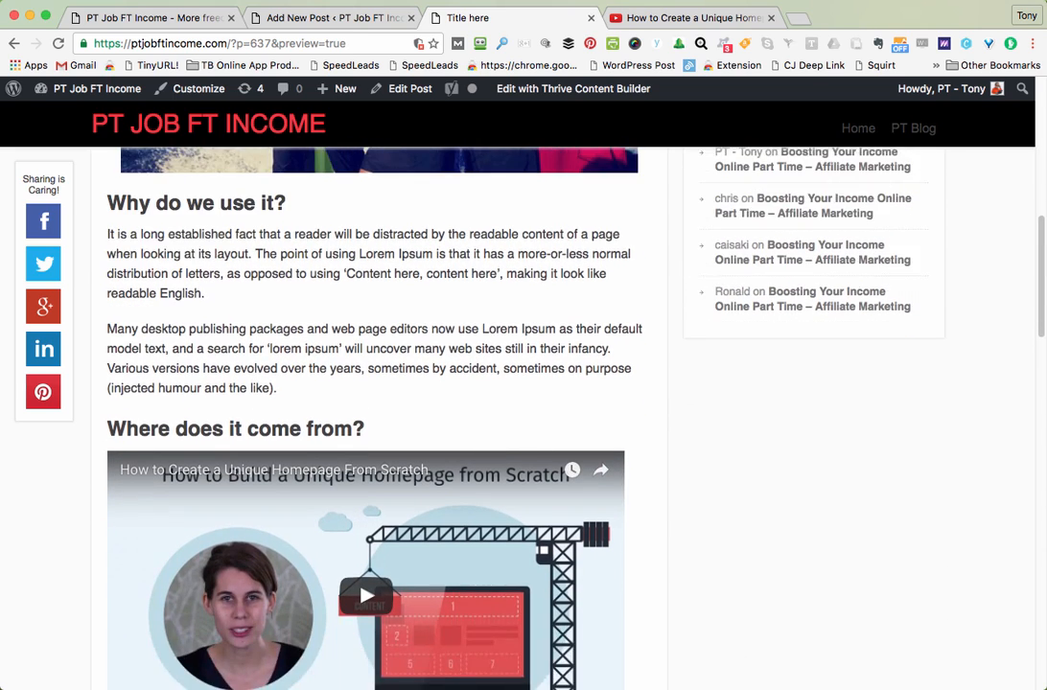
scroll(517, 346, down, 9)
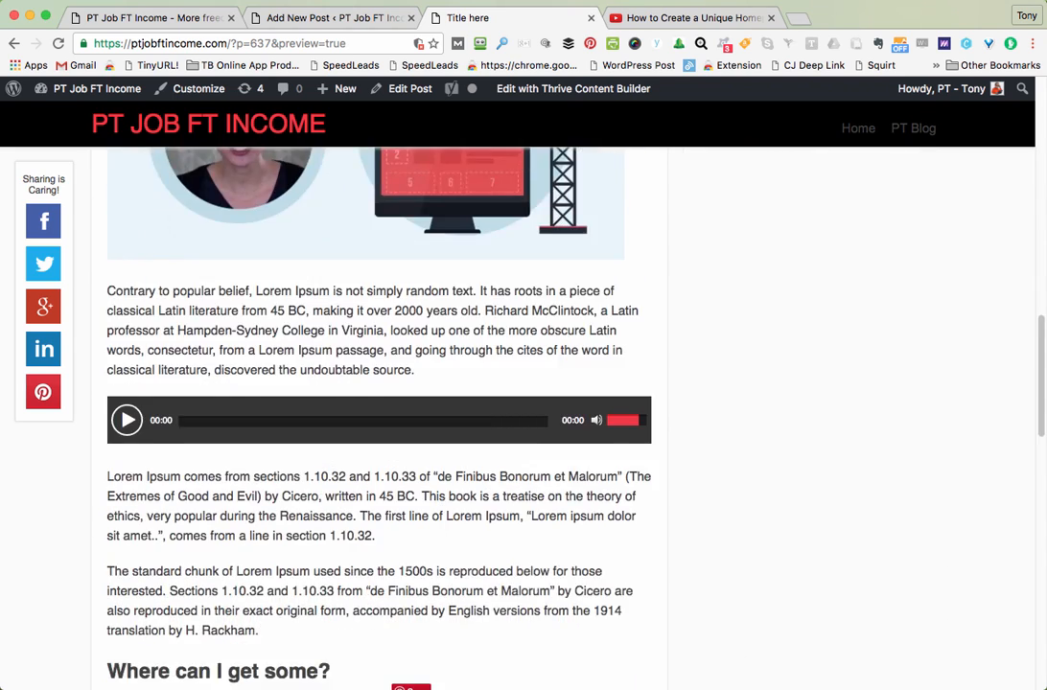
scroll(517, 345, down, 13)
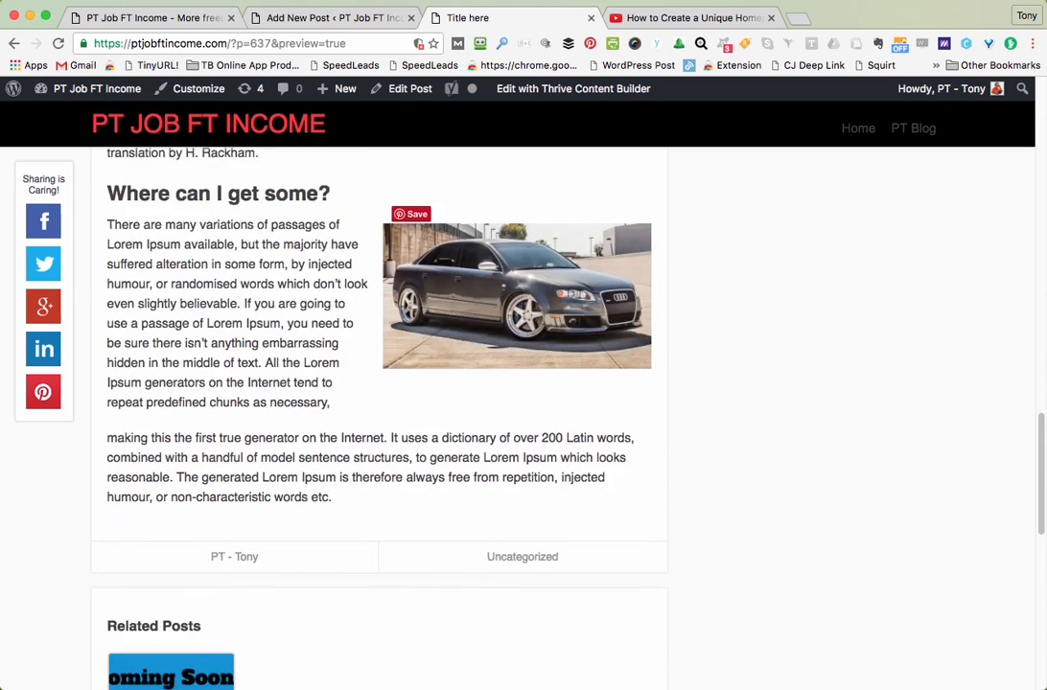
scroll(516, 345, up, 10)
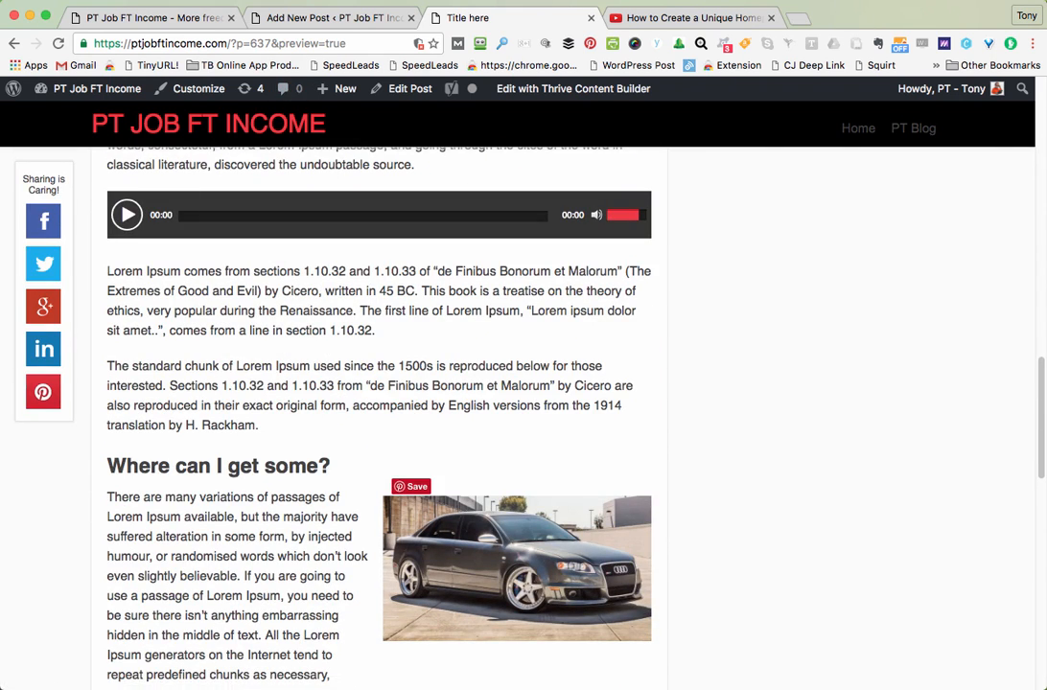